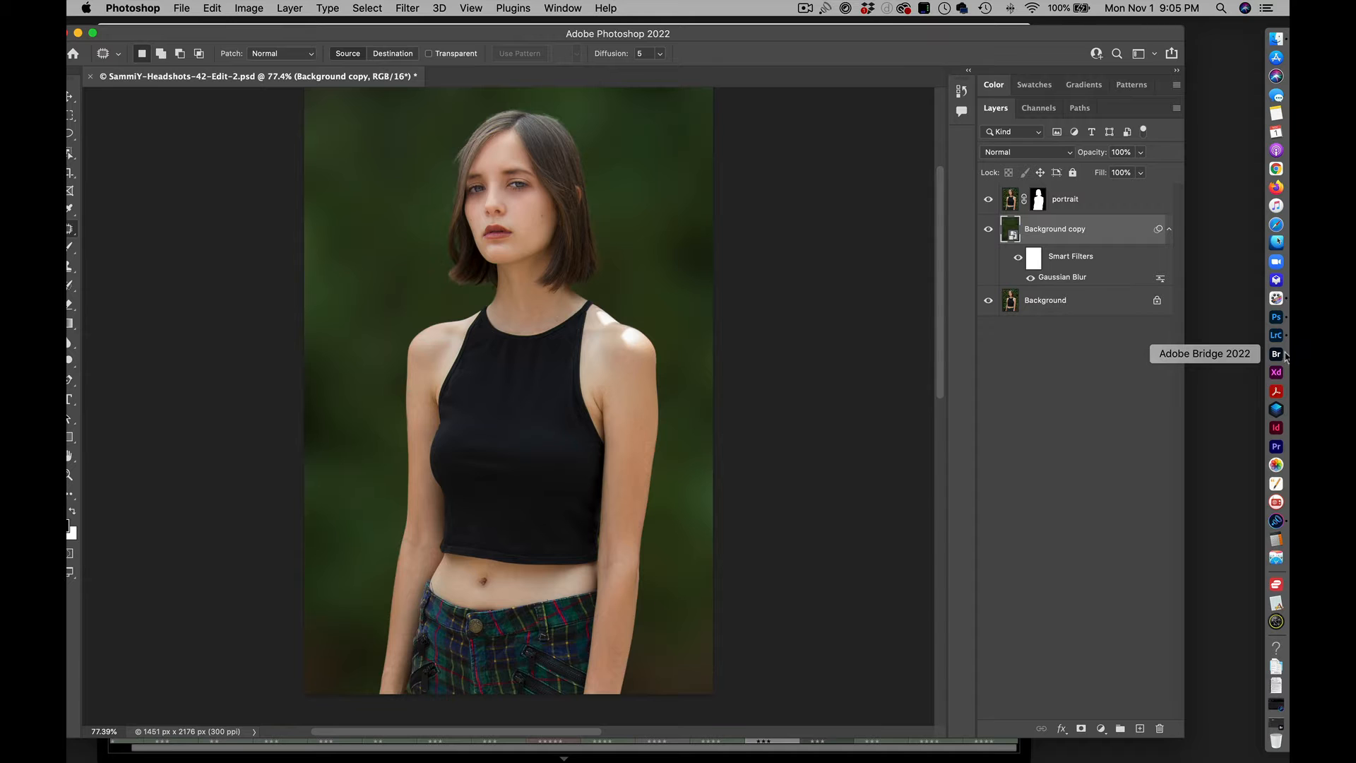
# - Switch to Adobe Bridge and open the Media Drive Files folder on the 2TB G-Drive
pyautogui.click(1284, 356)
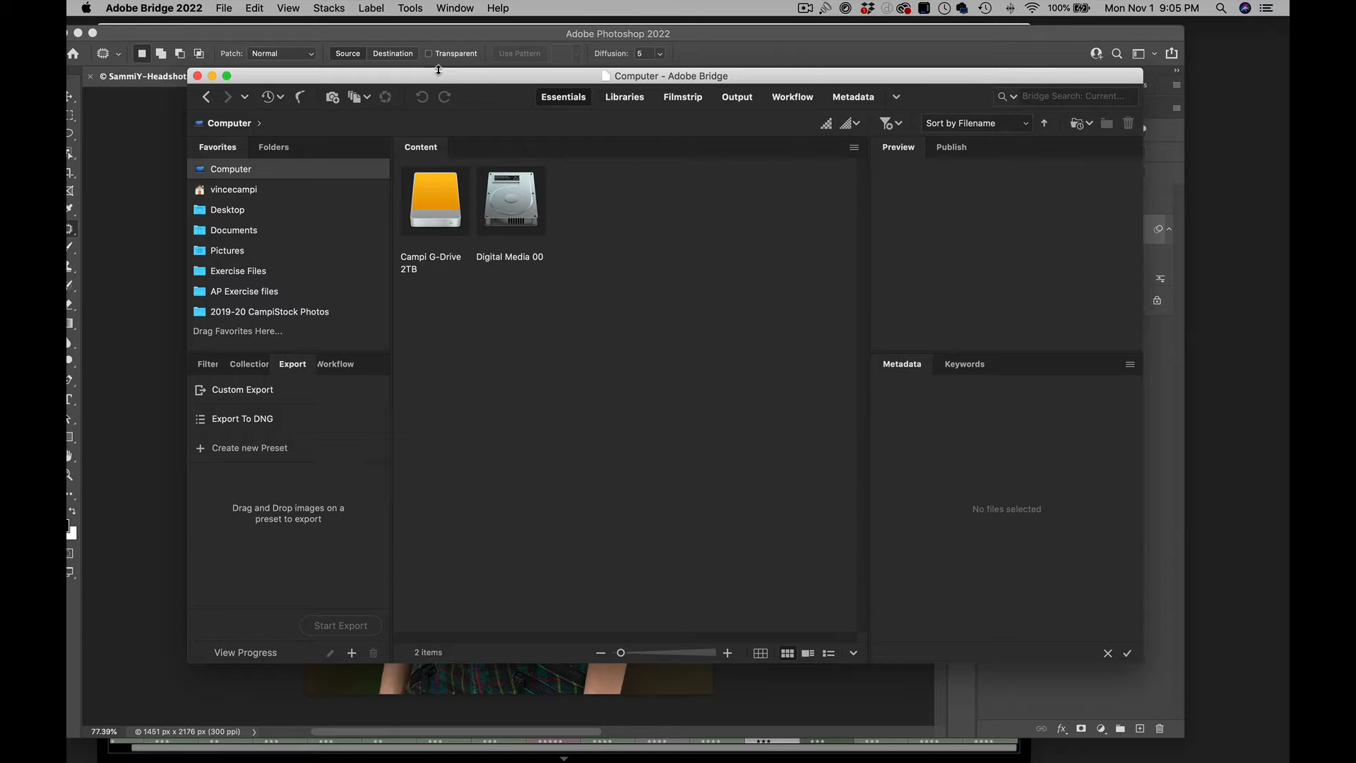
pyautogui.moveTo(439, 71); pyautogui.dragTo(417, 56)
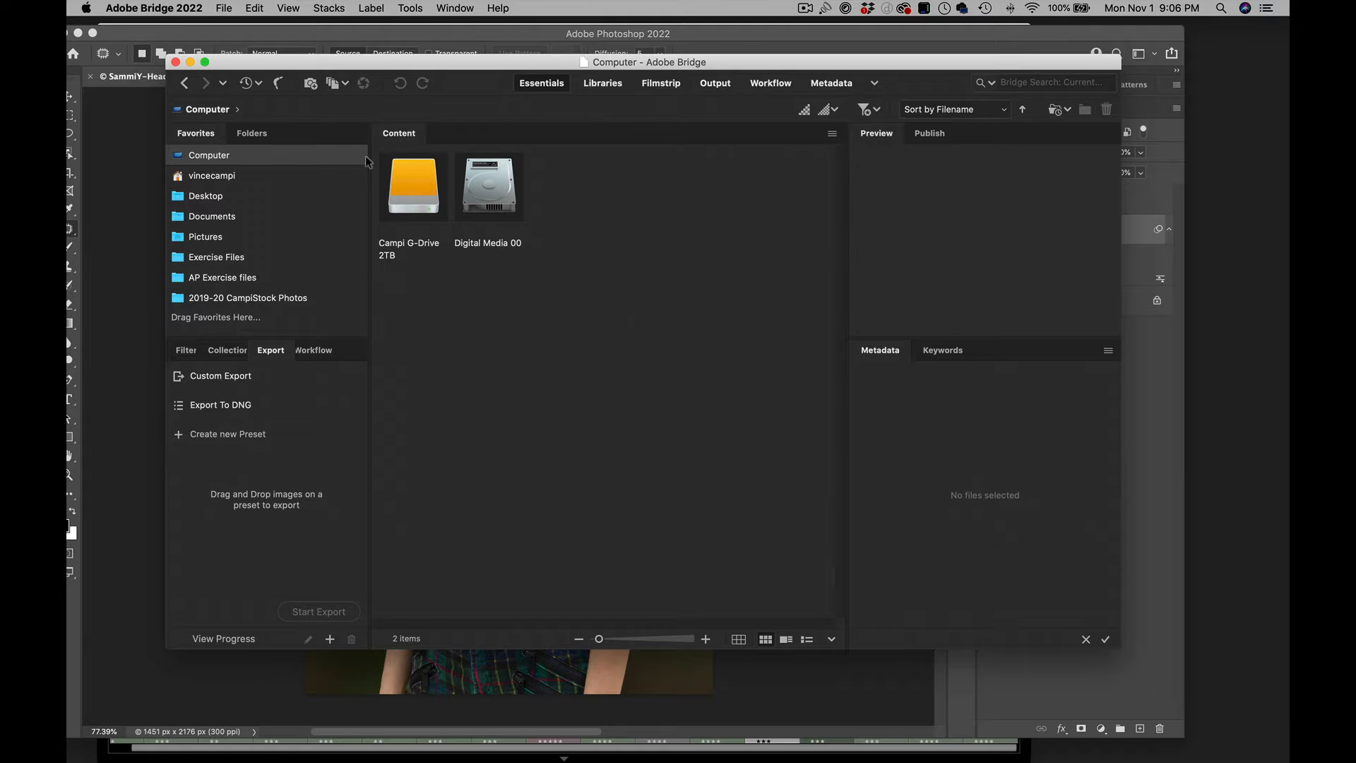
pyautogui.doubleClick(407, 181)
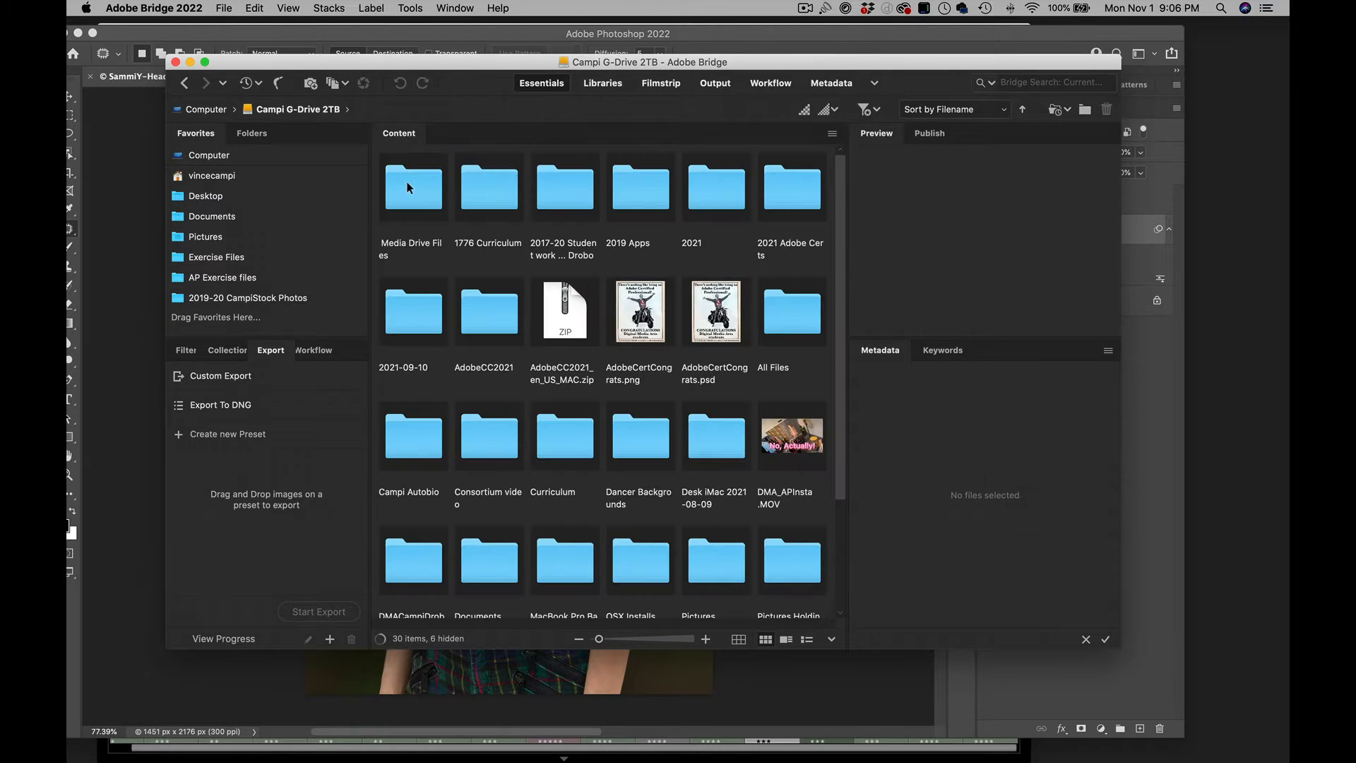
pyautogui.doubleClick(401, 182)
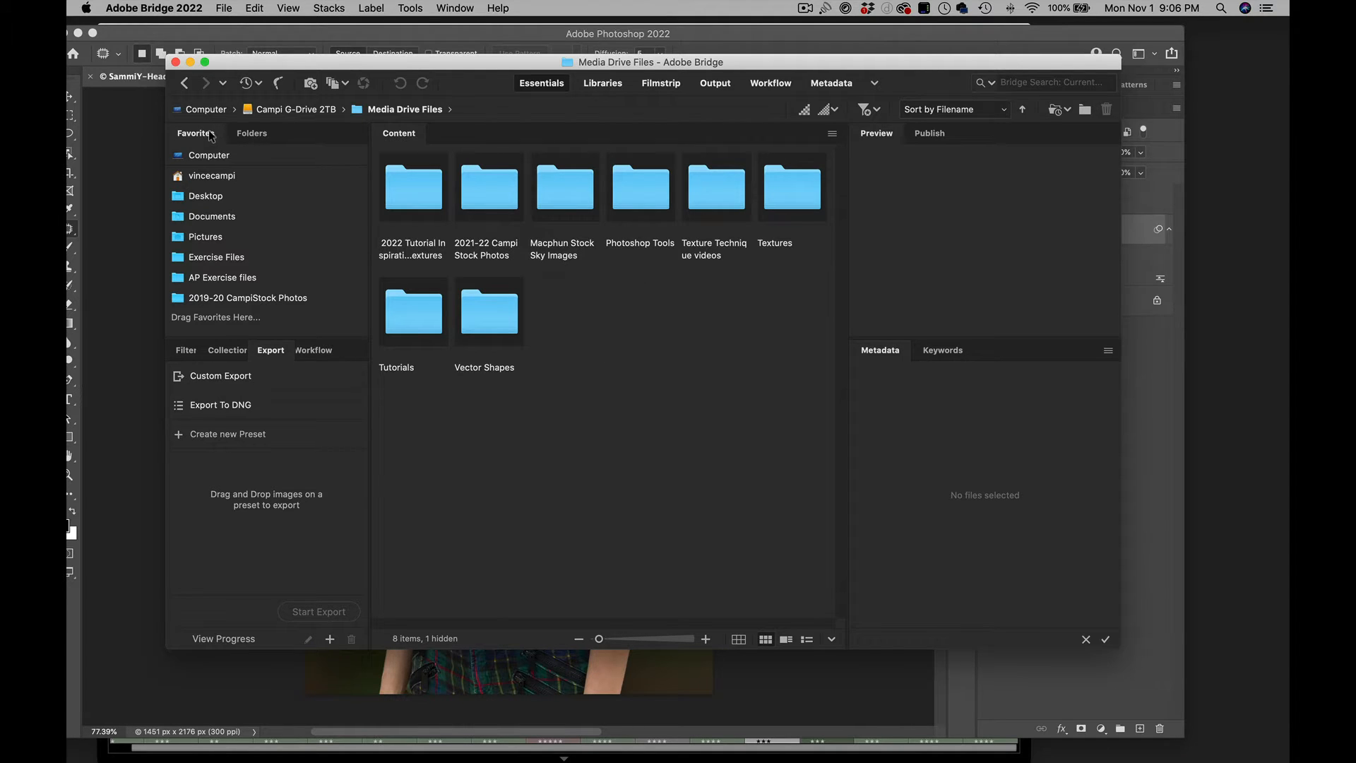
# - Add the Textures folder to the favorites between Exercise Files and AP Exercise files, and open it from there
pyautogui.click(787, 194)
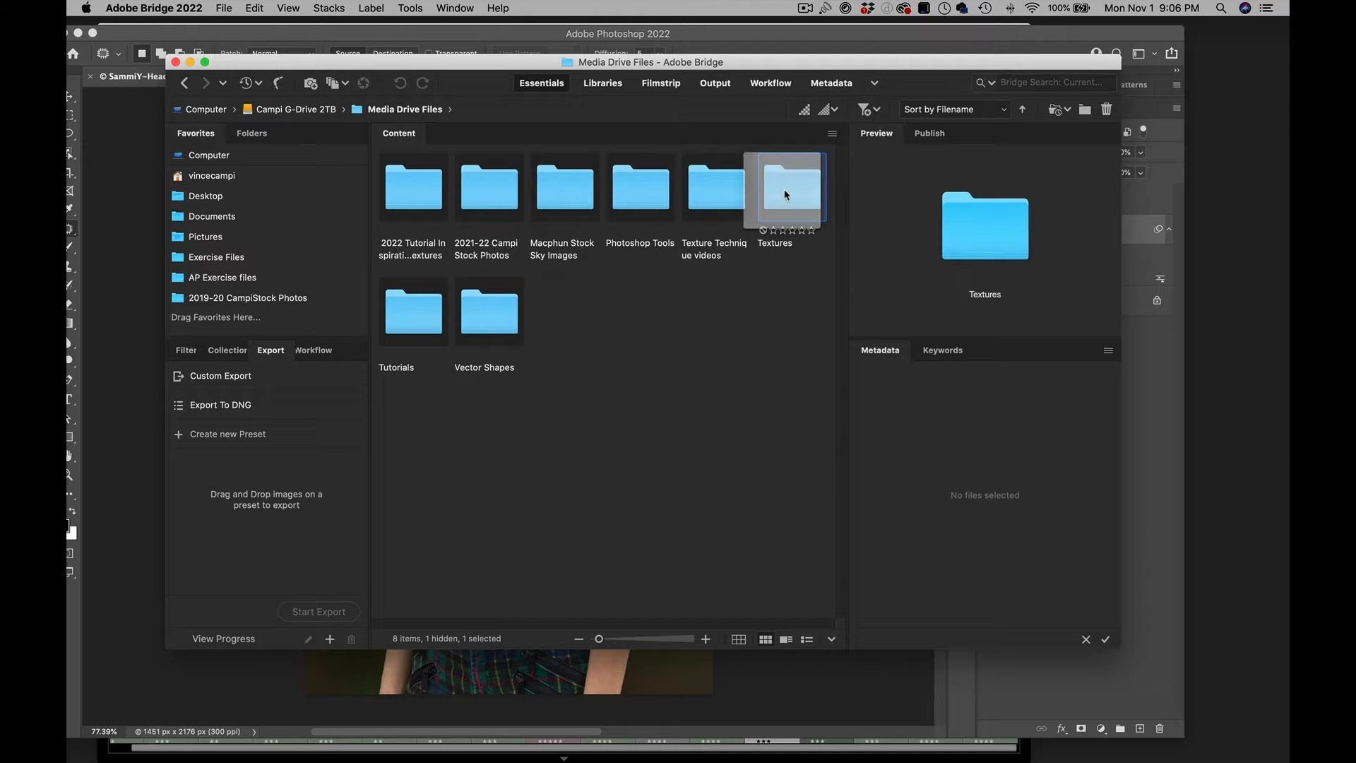
pyautogui.moveTo(785, 195); pyautogui.dragTo(322, 274)
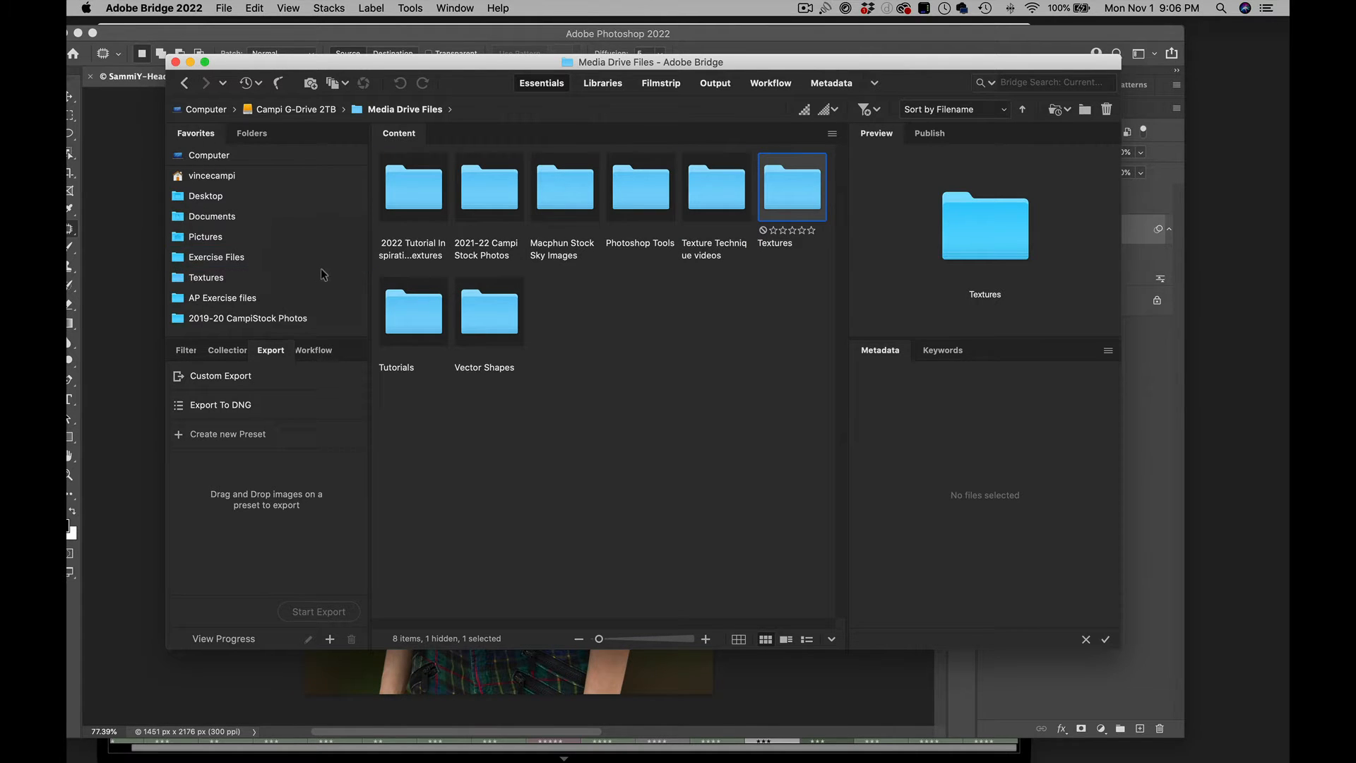
pyautogui.click(240, 281)
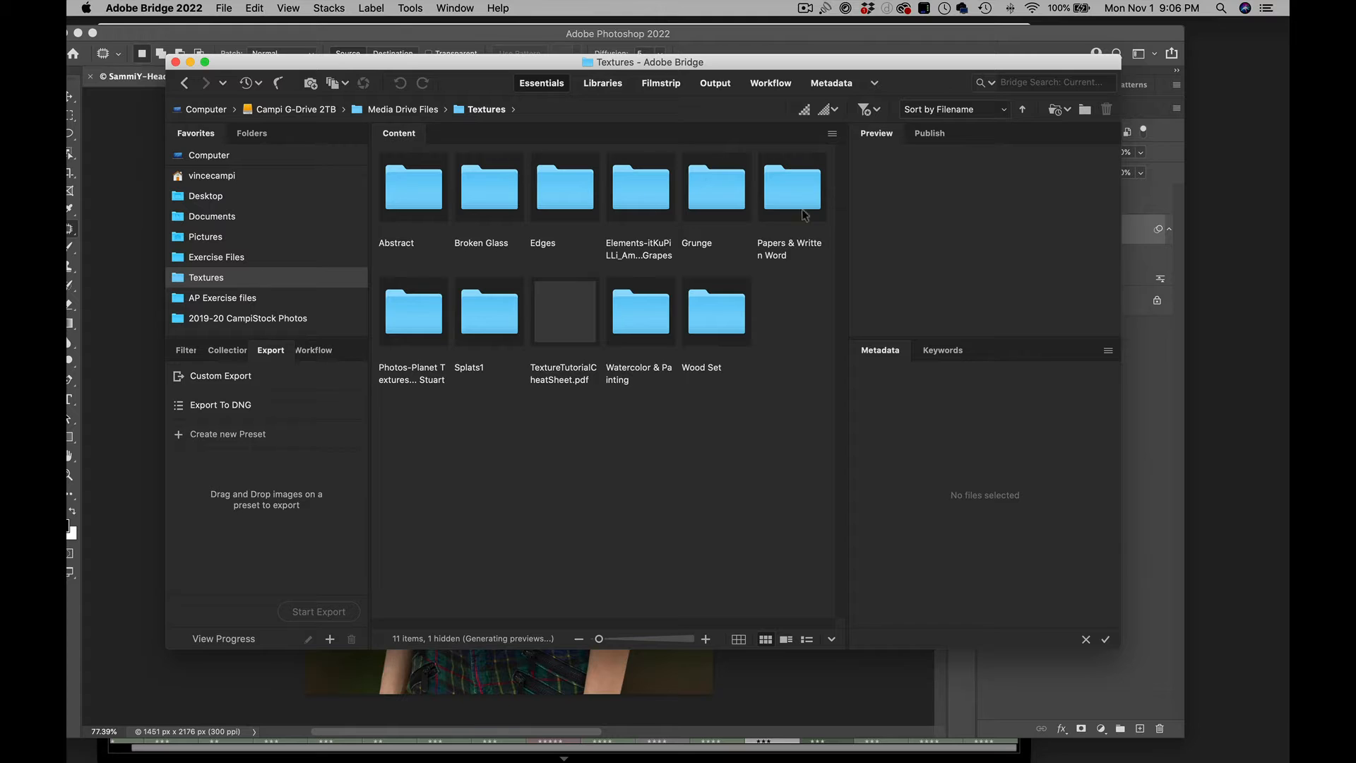
# - Widen the content area to fit seven folders per row and open the Abstract folder inside Textures
pyautogui.moveTo(851, 221); pyautogui.dragTo(907, 223)
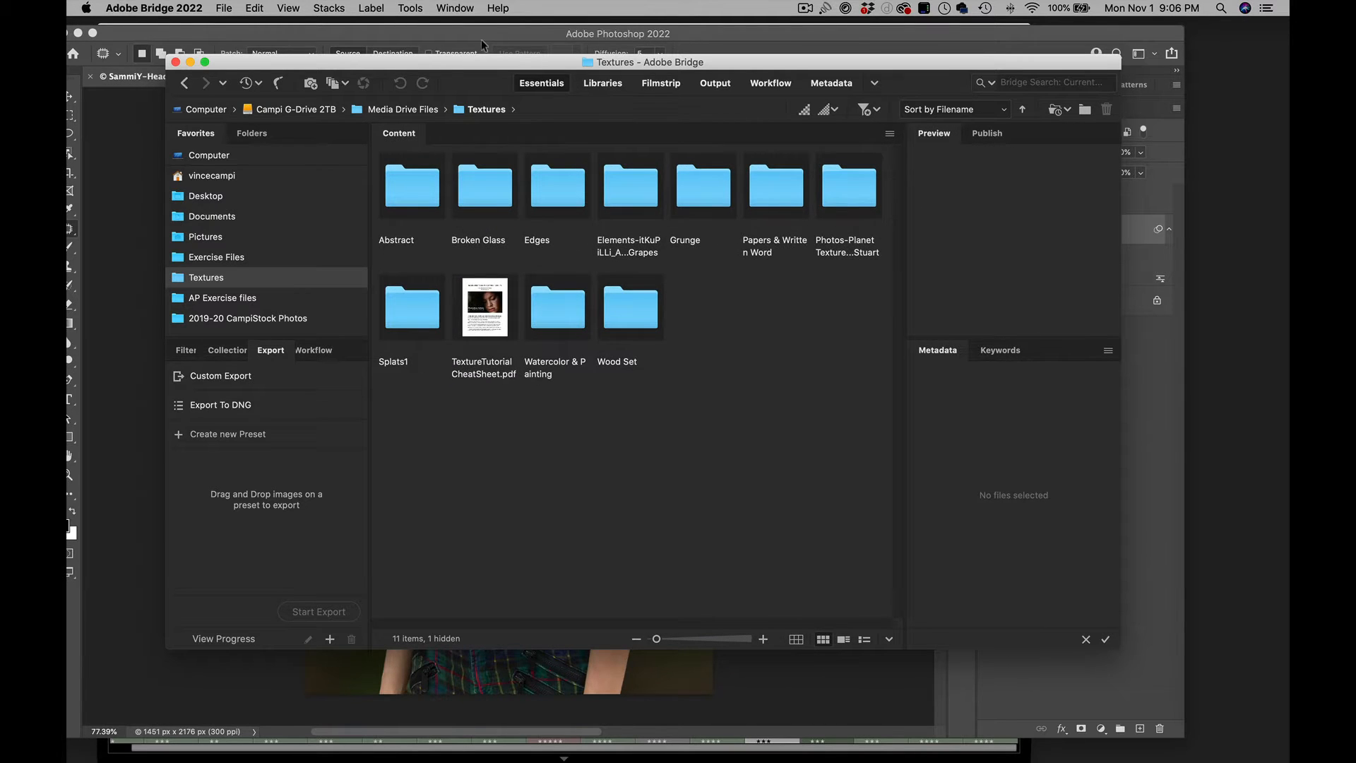
pyautogui.moveTo(451, 60)
pyautogui.mouseDown()
pyautogui.moveTo(937, 138)
pyautogui.moveTo(455, 75)
pyautogui.mouseUp()
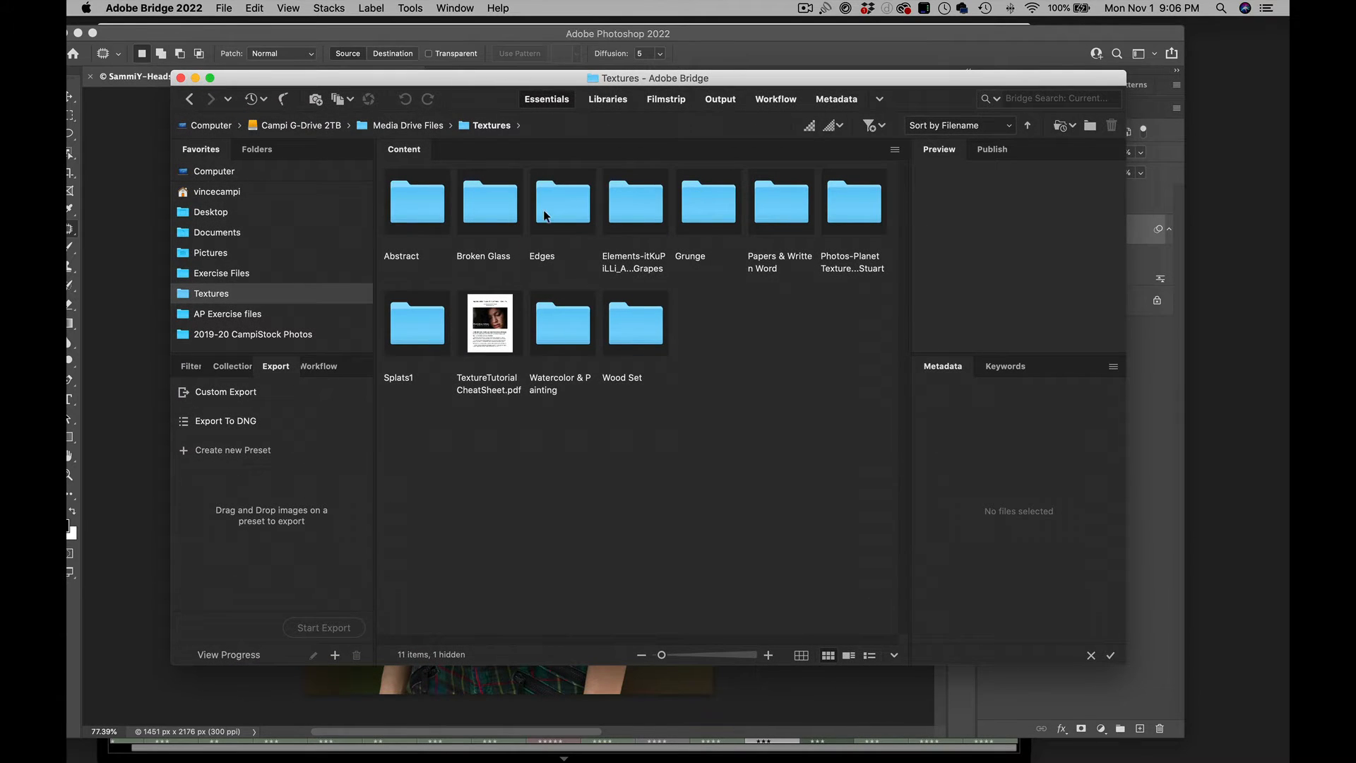
pyautogui.doubleClick(429, 209)
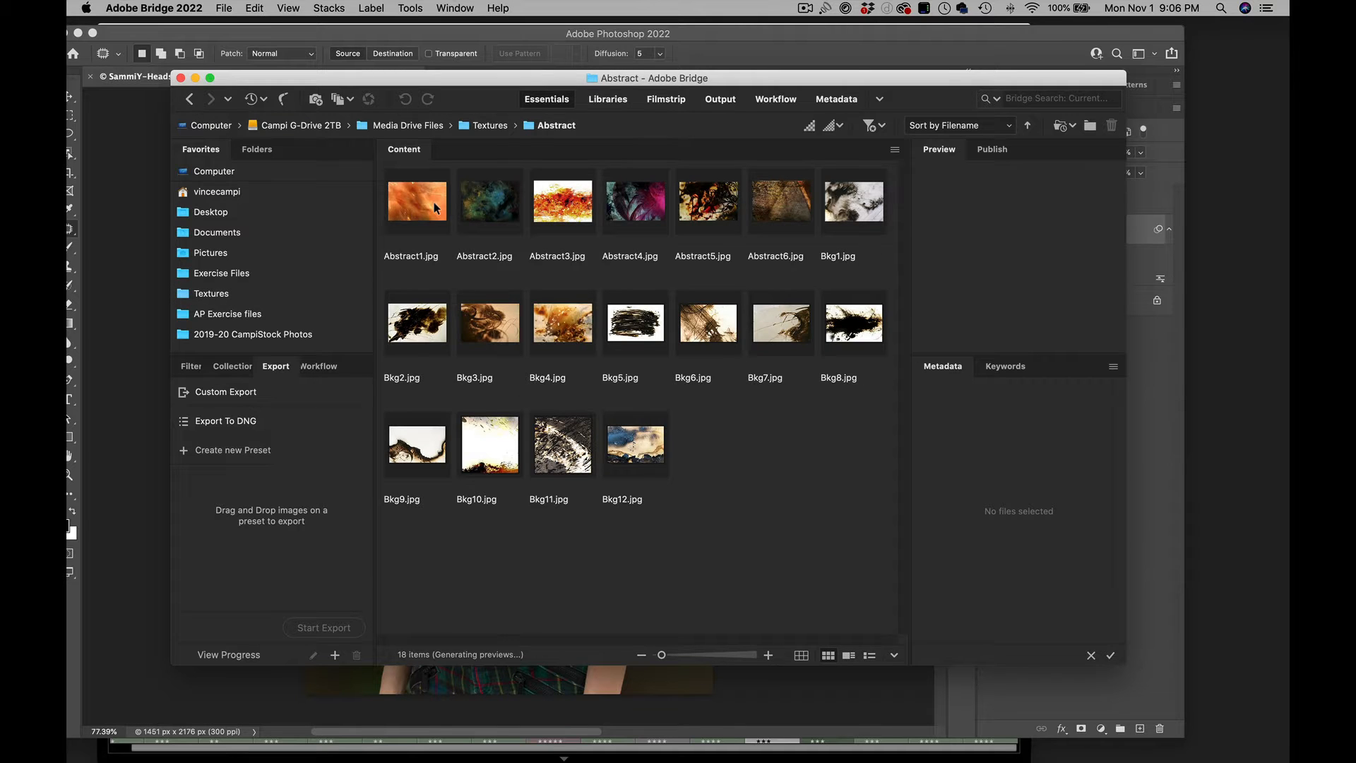
# - Preview the abstract textures full screen one after another, from Abstract1.jpg through Abstract6.jpg
pyautogui.click(434, 202)
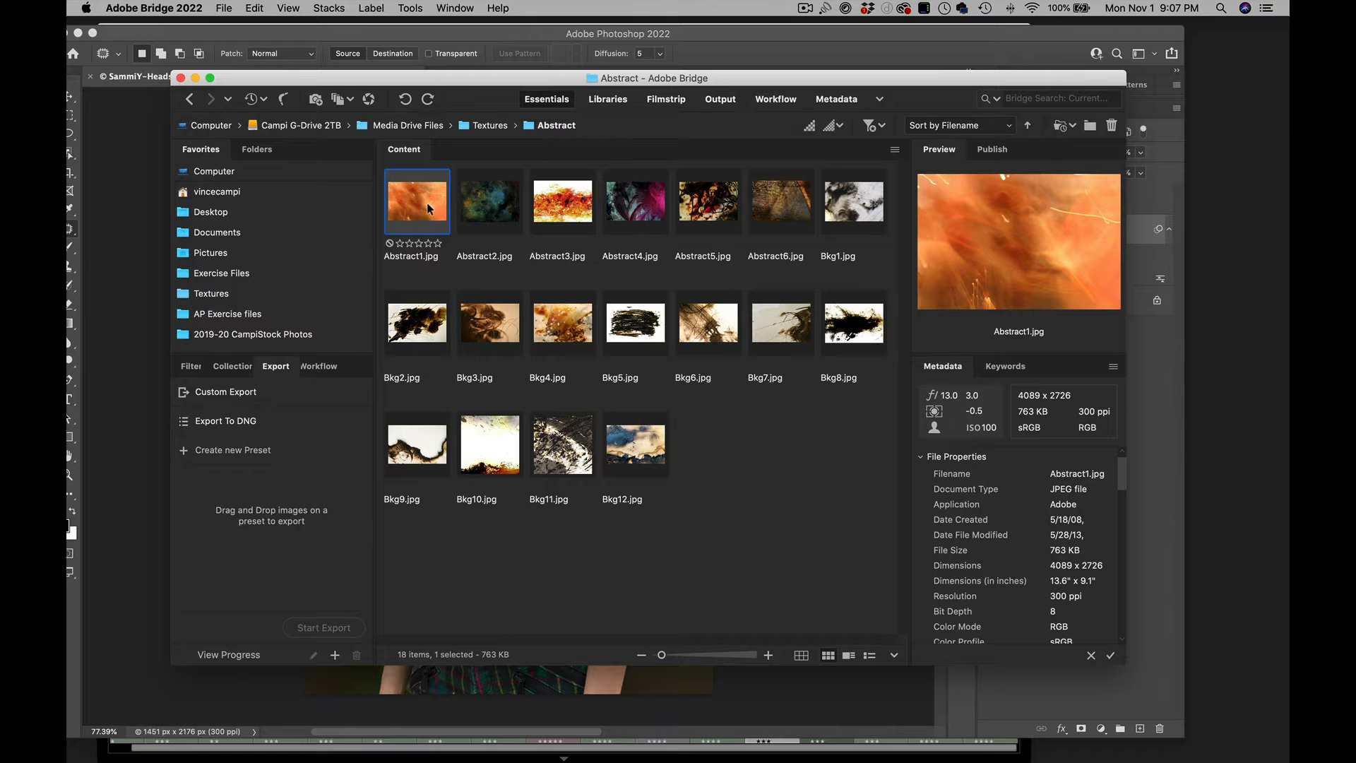
pyautogui.press('space')
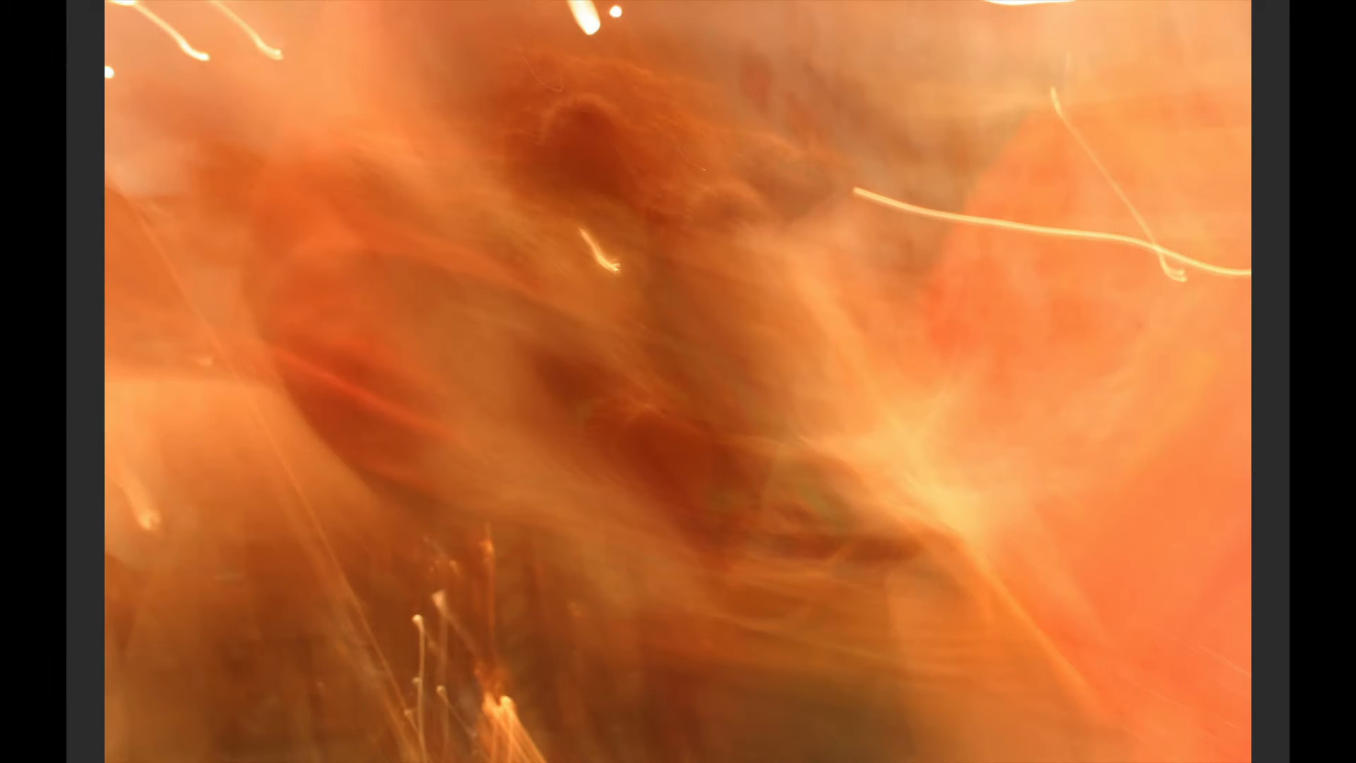
pyautogui.press('space')
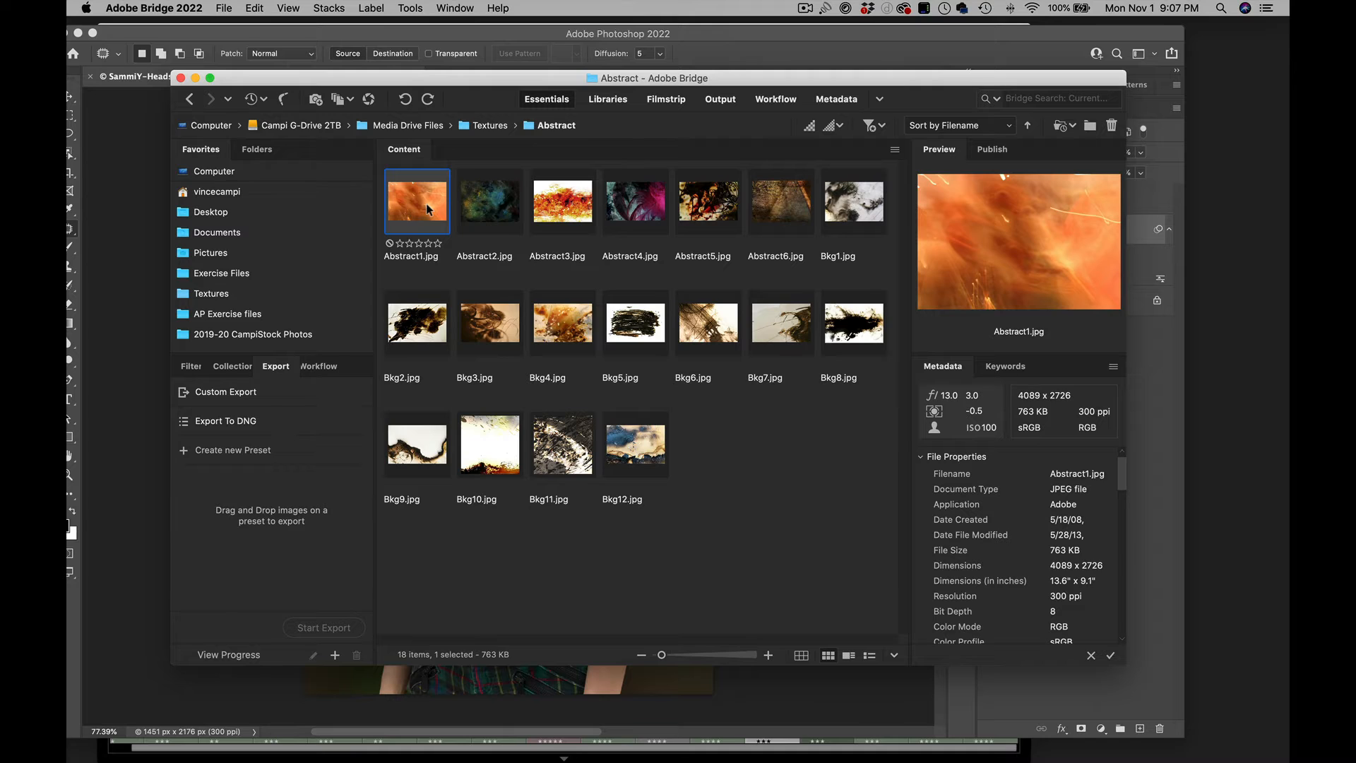
pyautogui.press('space')
pyautogui.press('Right')
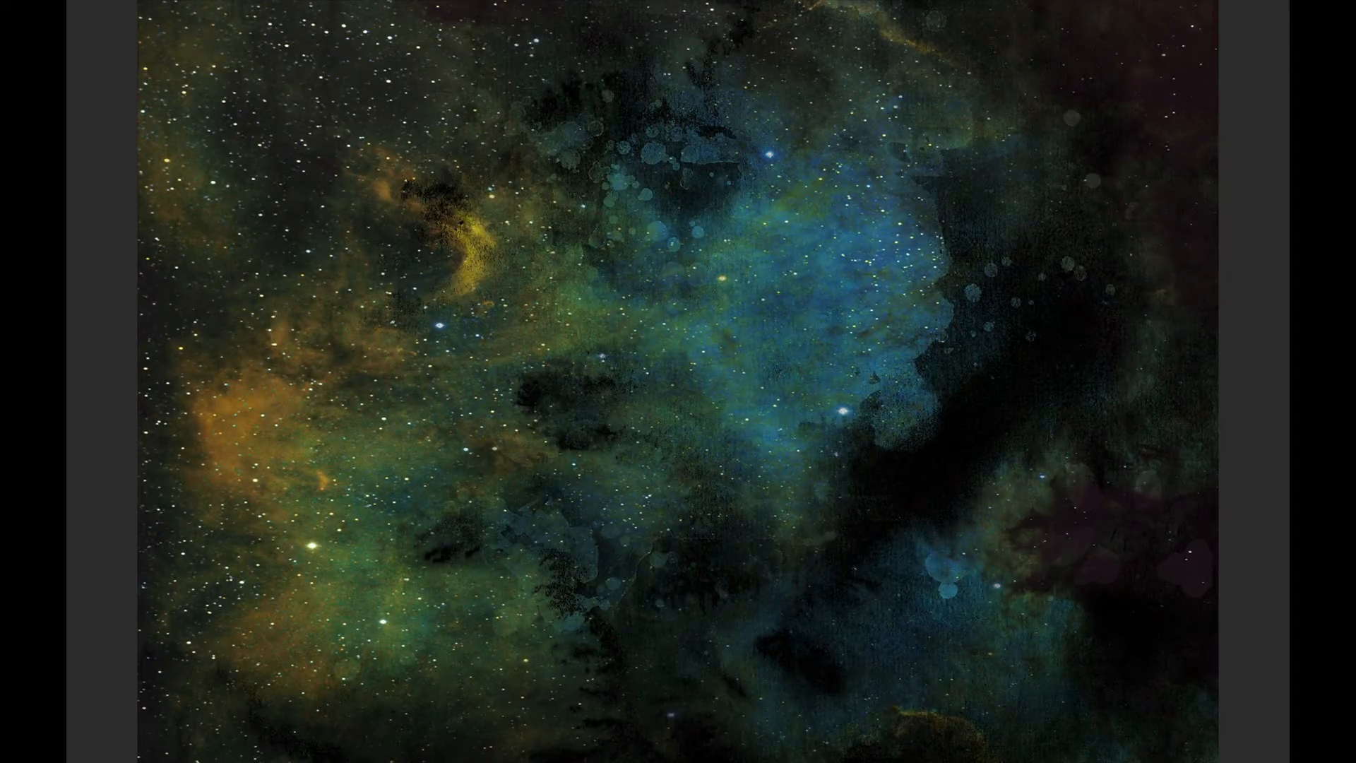
pyautogui.press('Right')
pyautogui.press('Right')
pyautogui.press('Right')
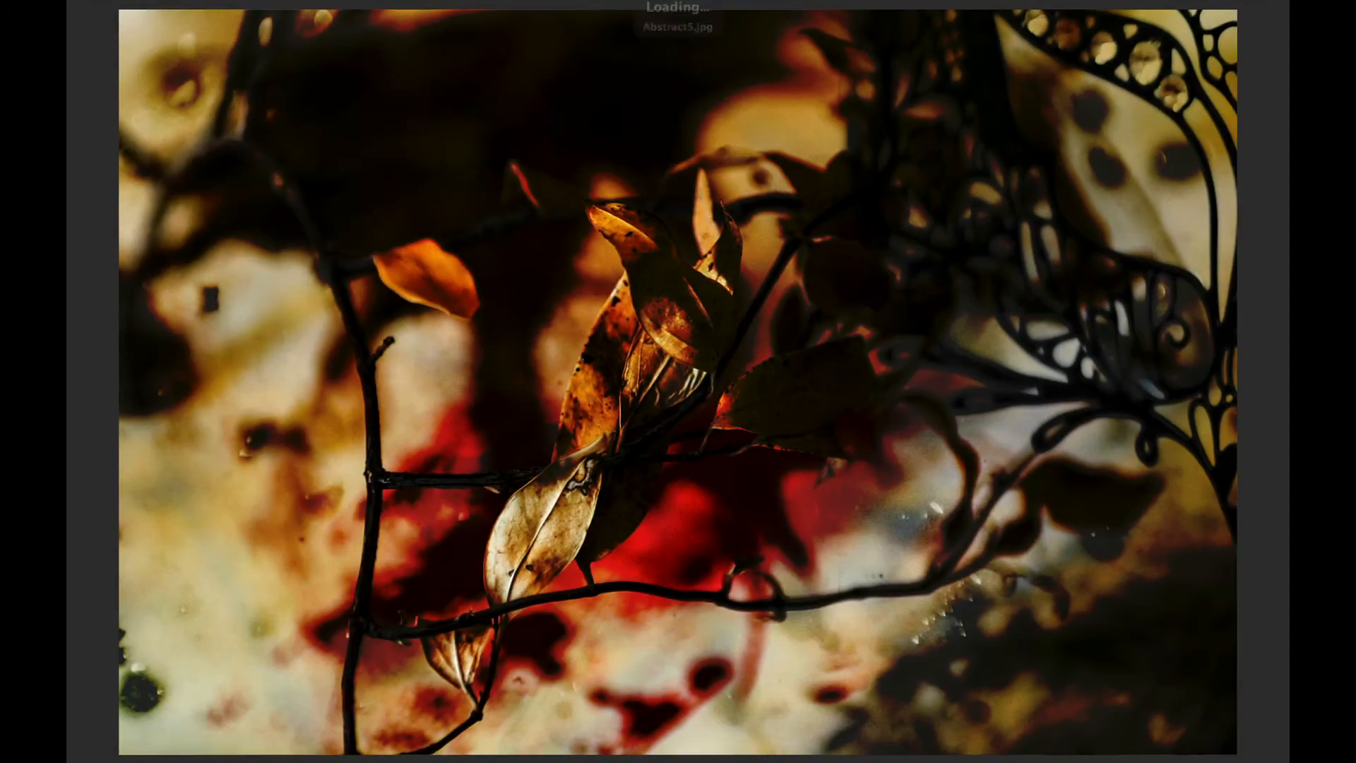
pyautogui.press('Right')
pyautogui.press('Right')
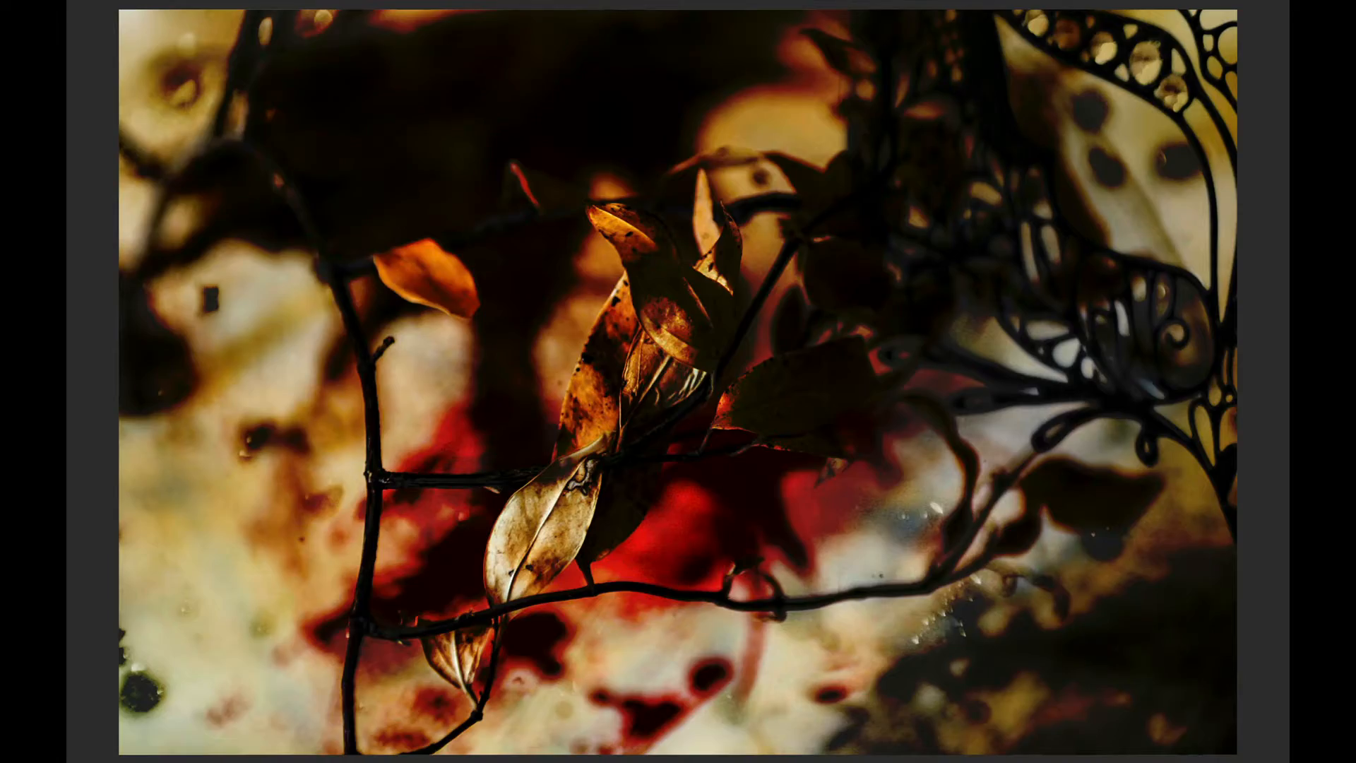
pyautogui.press('Left')
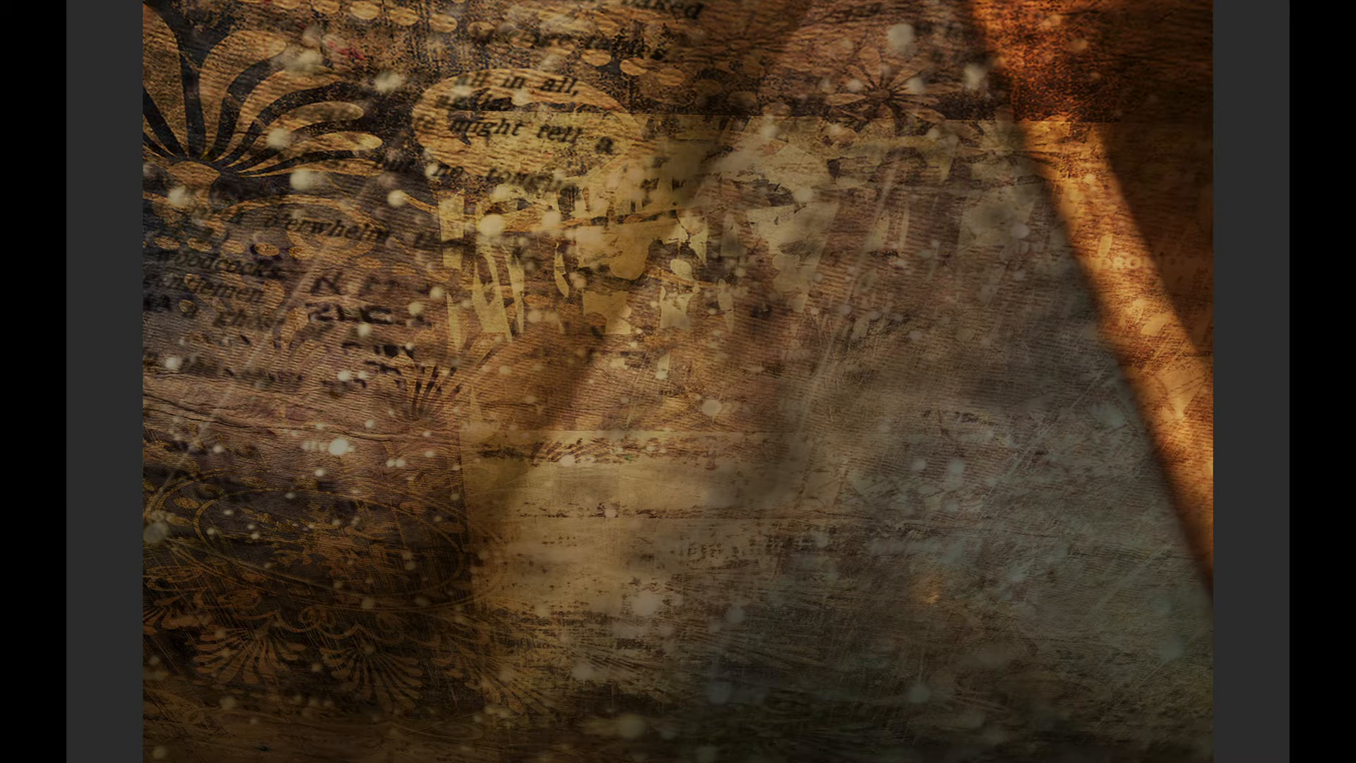
pyautogui.press('space')
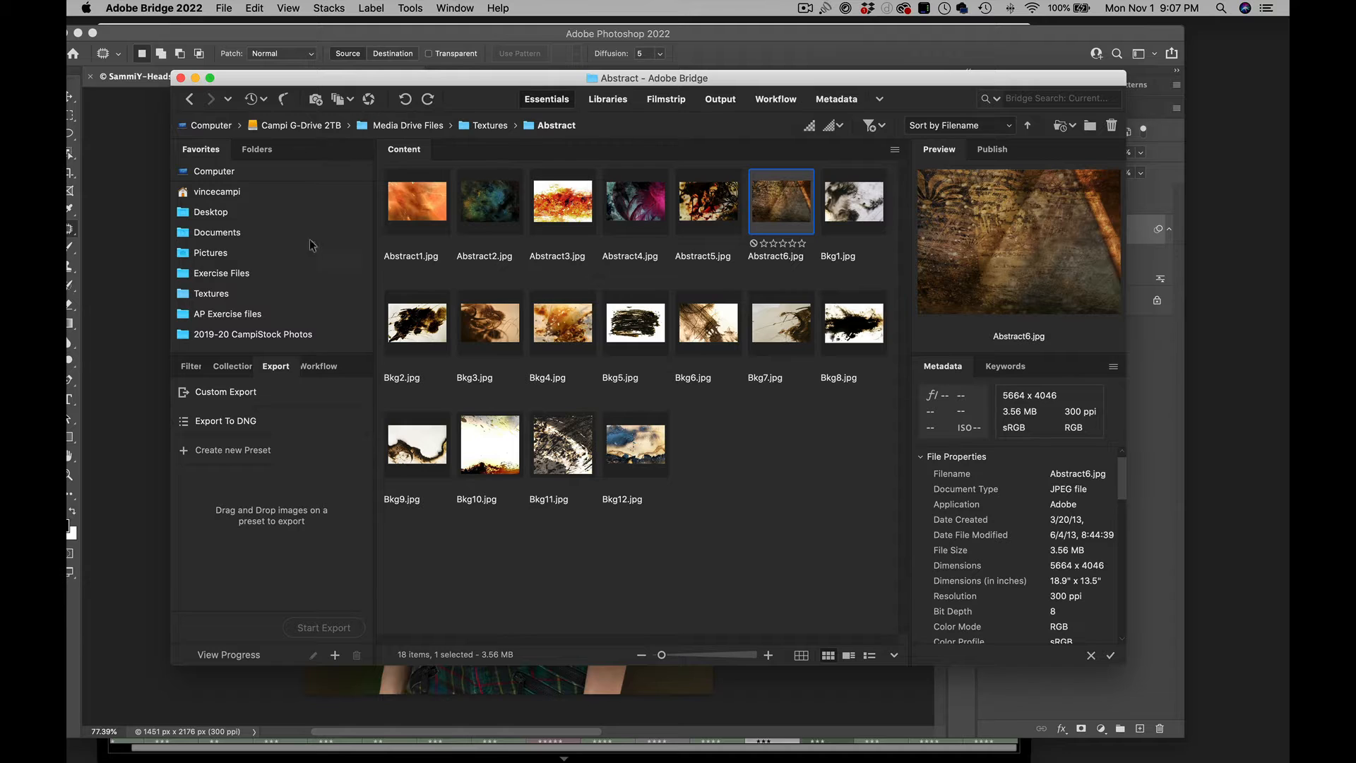
# - Go back to the Textures folder and open its Grunge subfolder
pyautogui.click(190, 100)
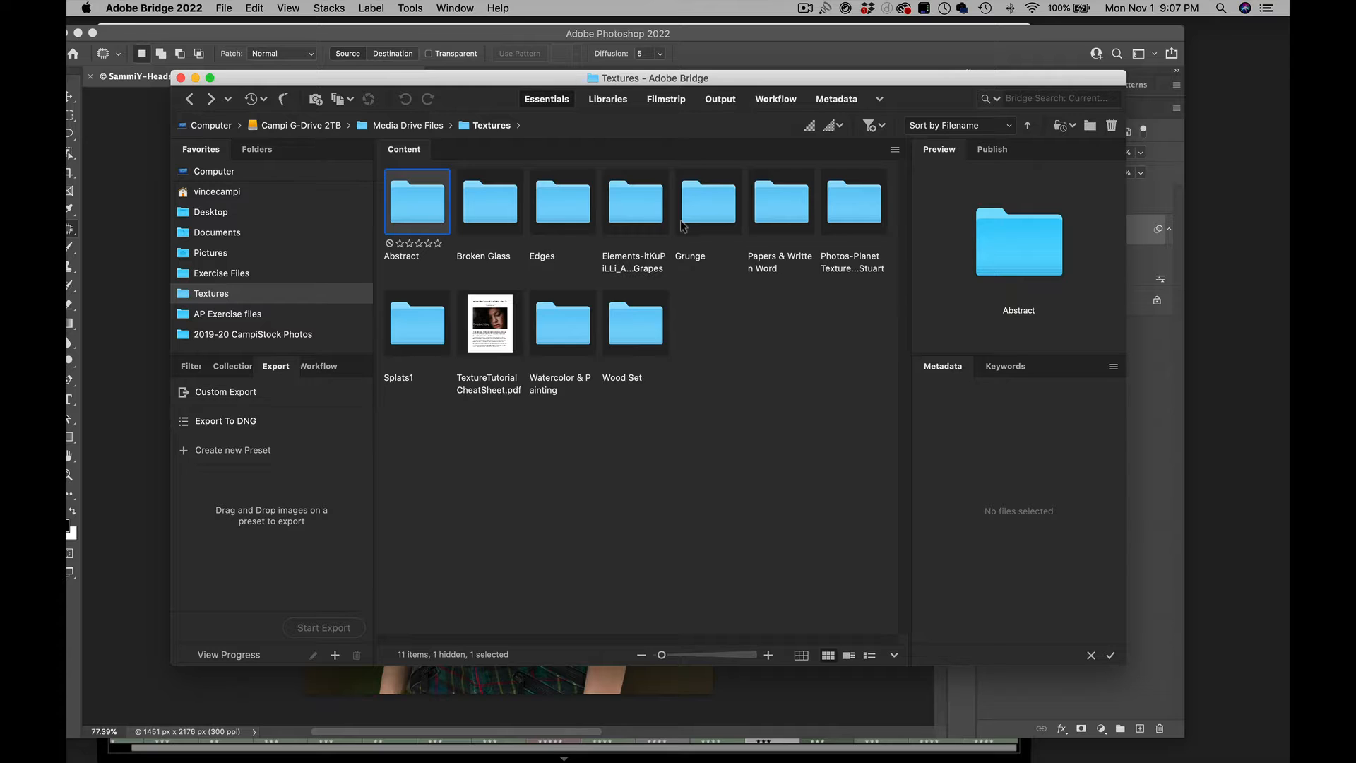
pyautogui.click(703, 209)
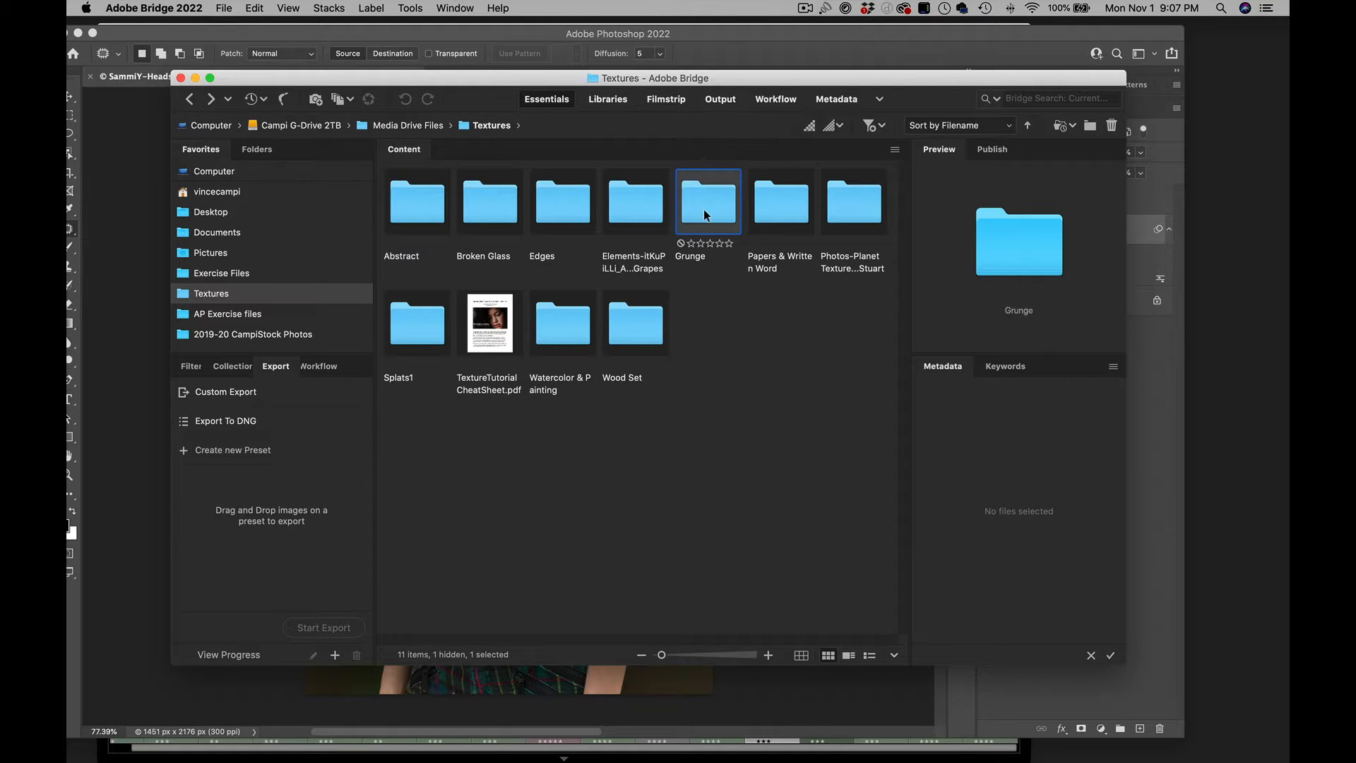
pyautogui.doubleClick(703, 209)
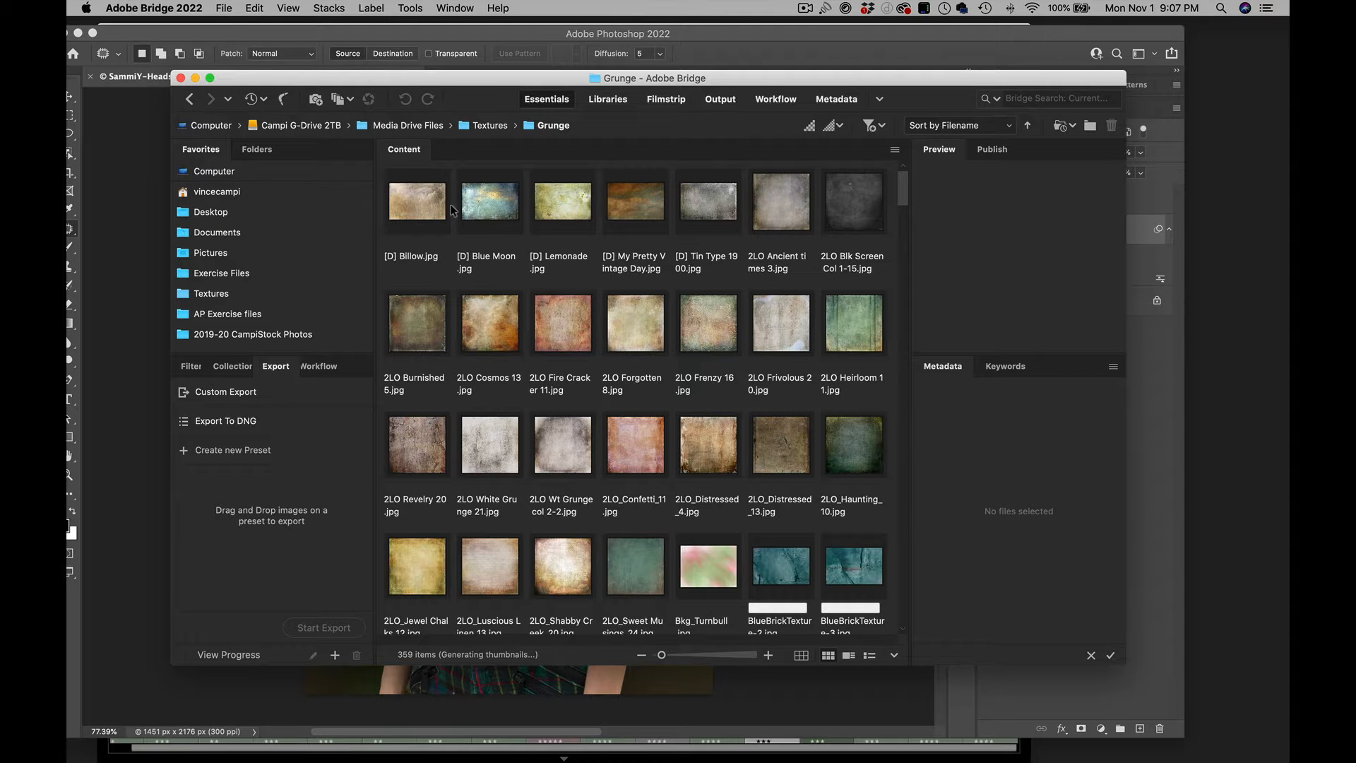
# - Preview the grunge textures [D] Billow.jpg, [D] Blue Moon.jpg and [D] Lemonade.jpg full screen
pyautogui.click(411, 198)
pyautogui.press('space')
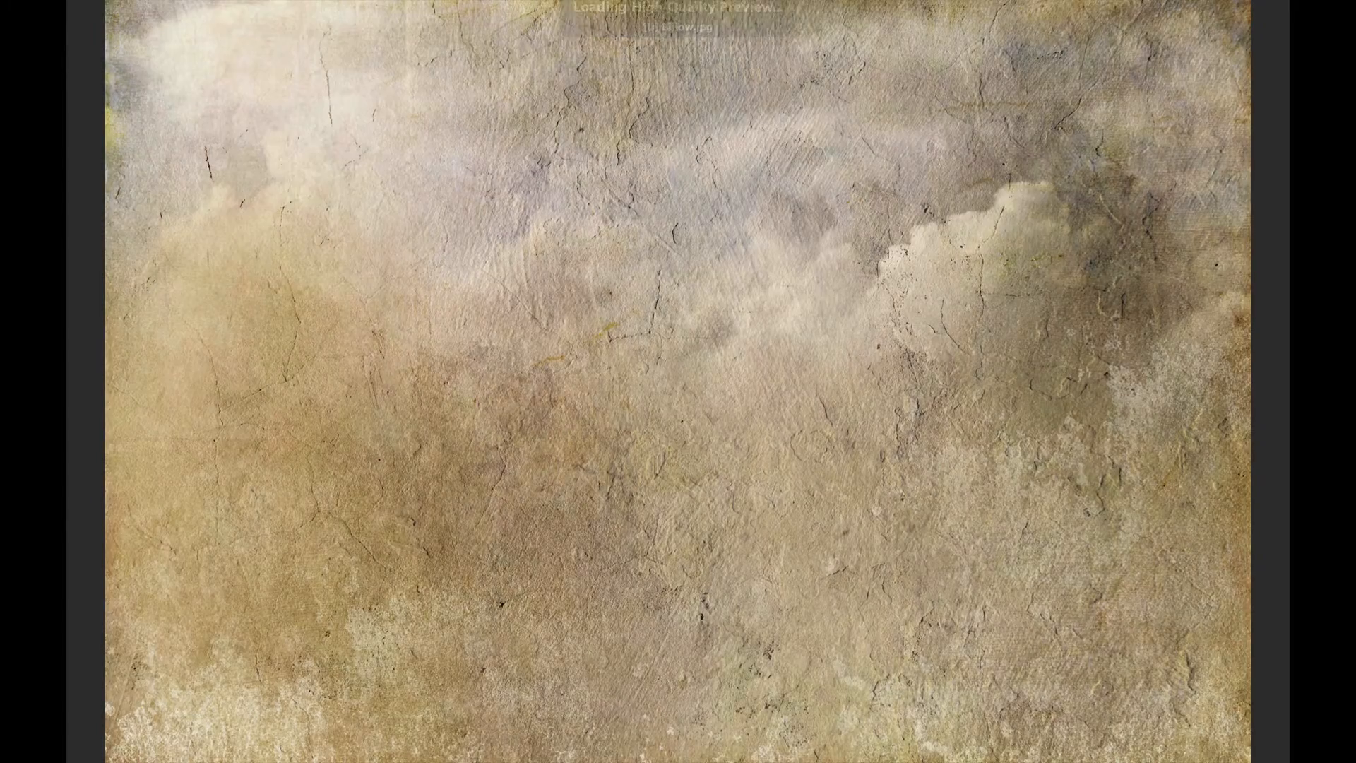
pyautogui.press('Right')
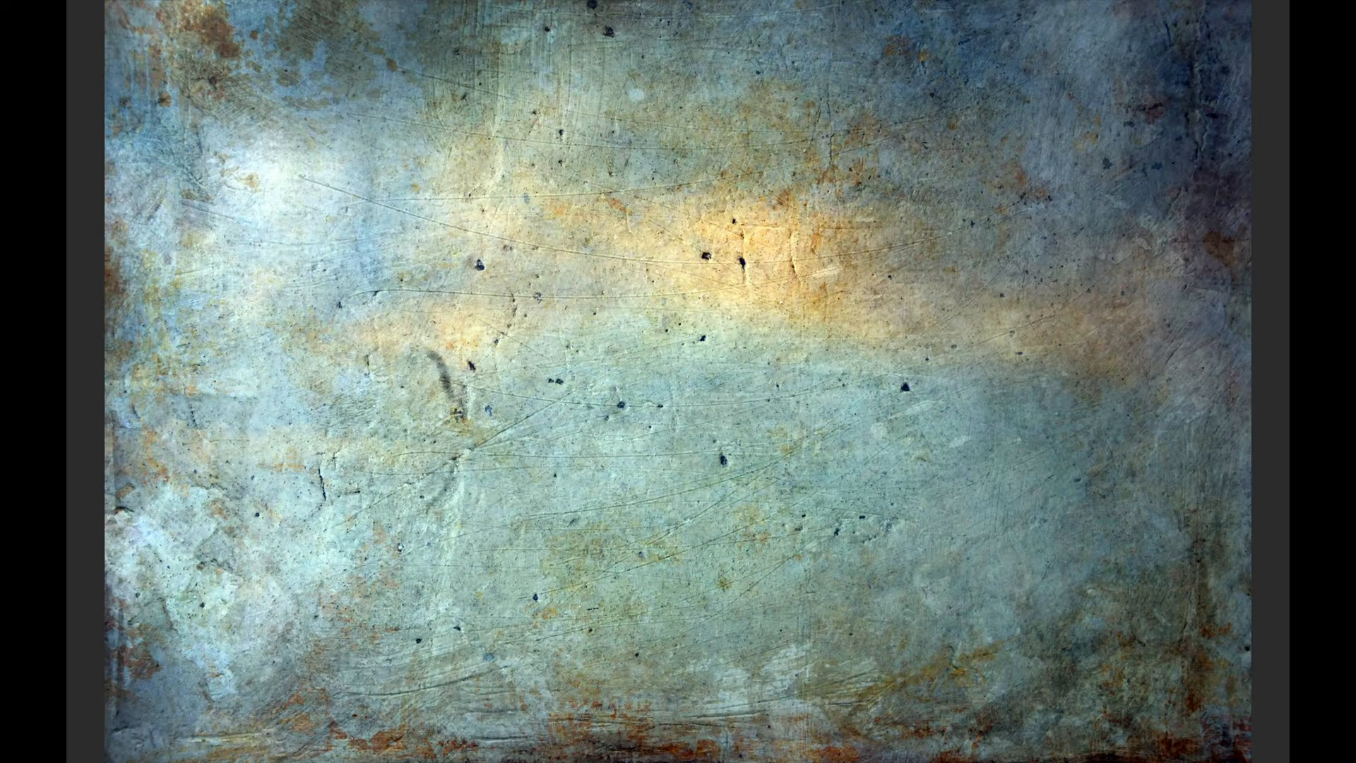
pyautogui.press('Right')
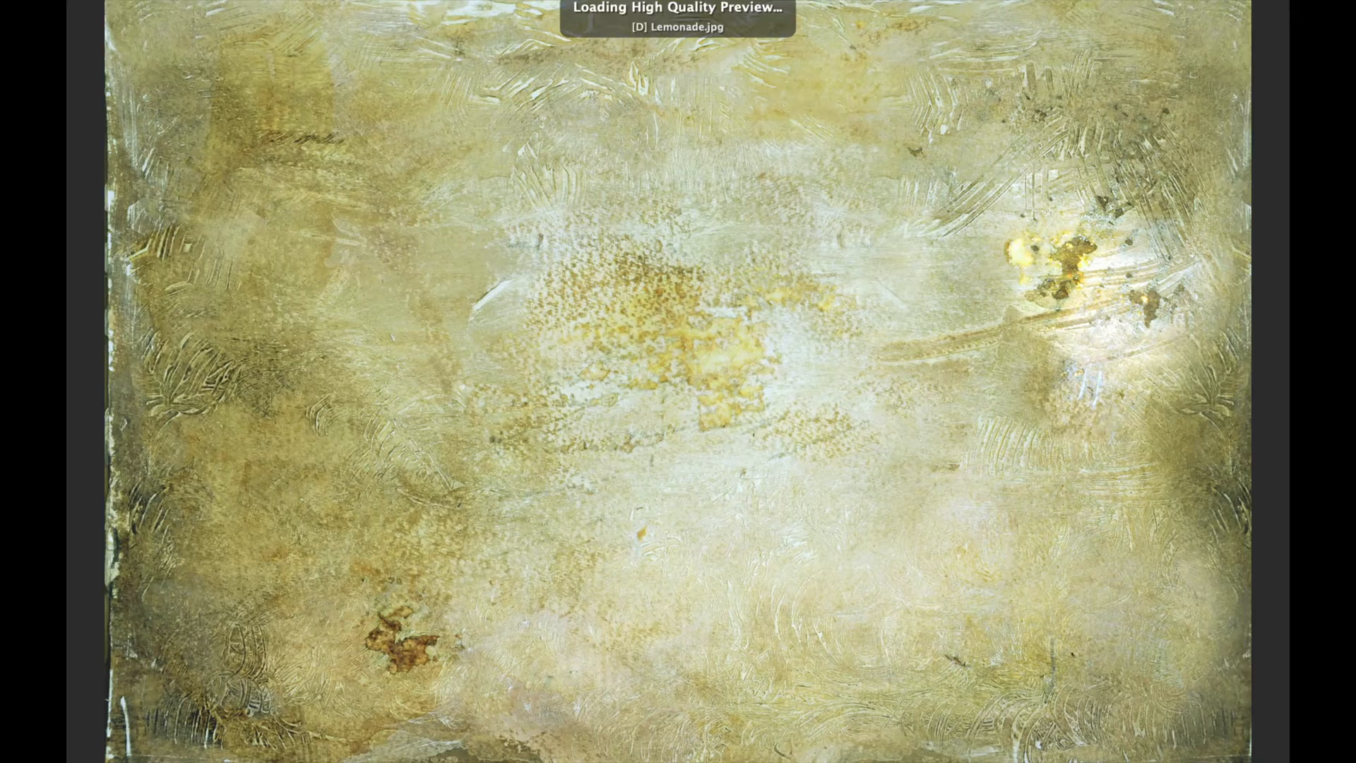
pyautogui.press('Left')
pyautogui.press('space')
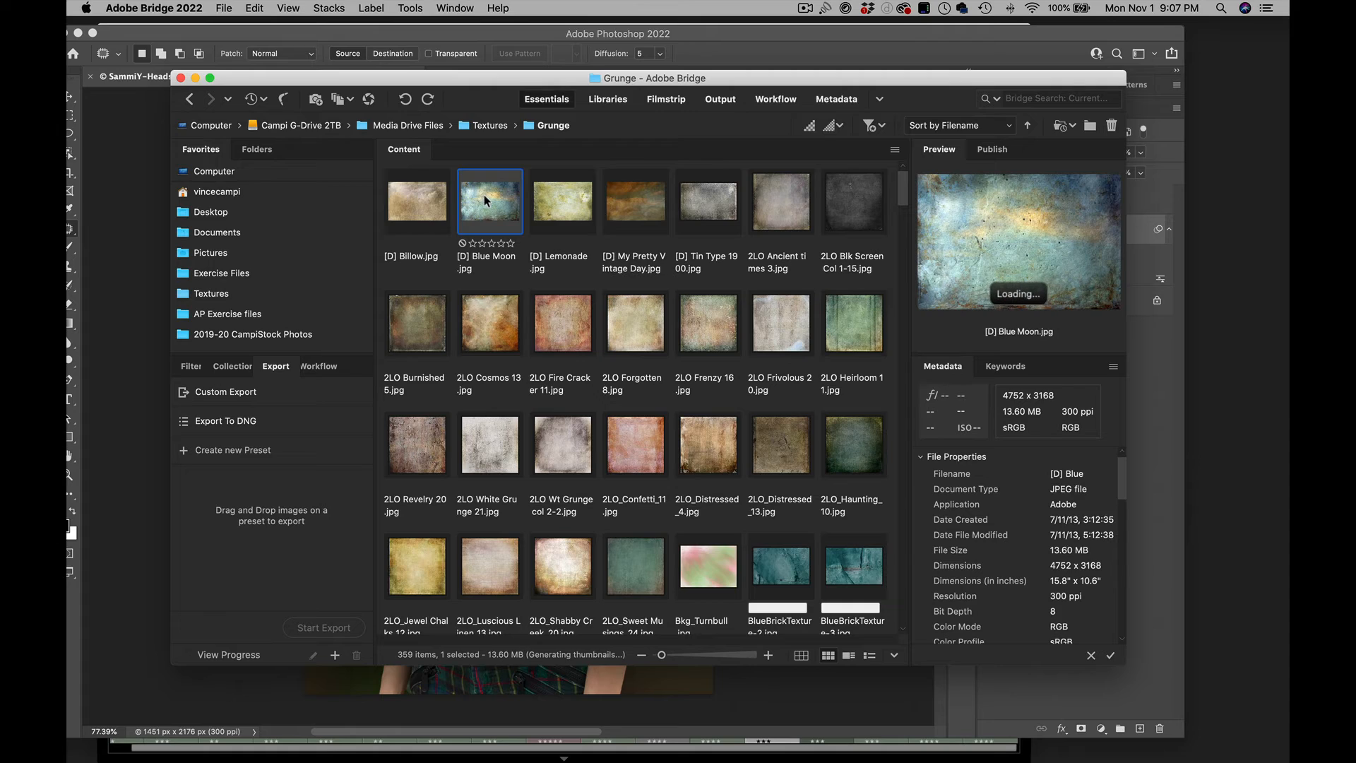
# - Browse further through the Grunge folder and preview ConcreteTexture-21.jpg and ConcreteTexture-19.jpg full screen
pyautogui.scroll(-15, 597, 378)
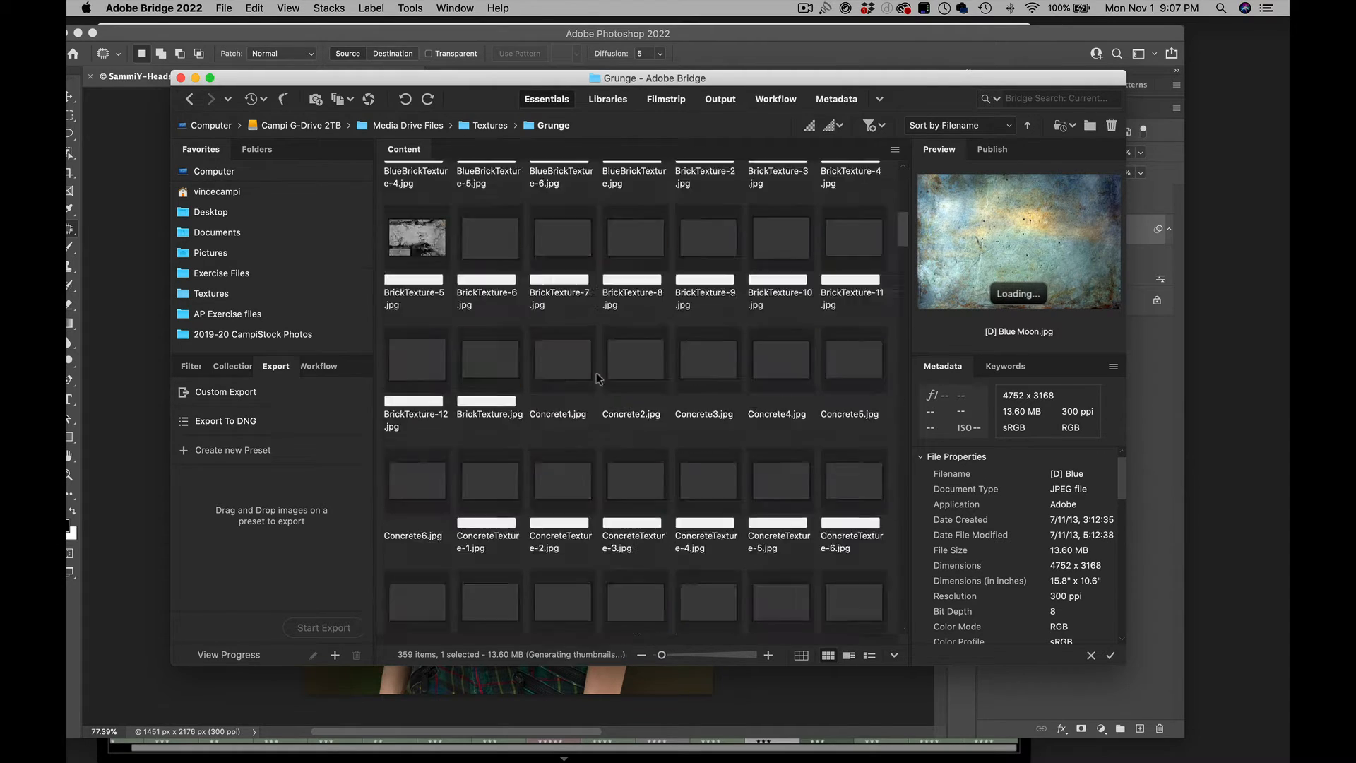
pyautogui.scroll(10, 599, 378)
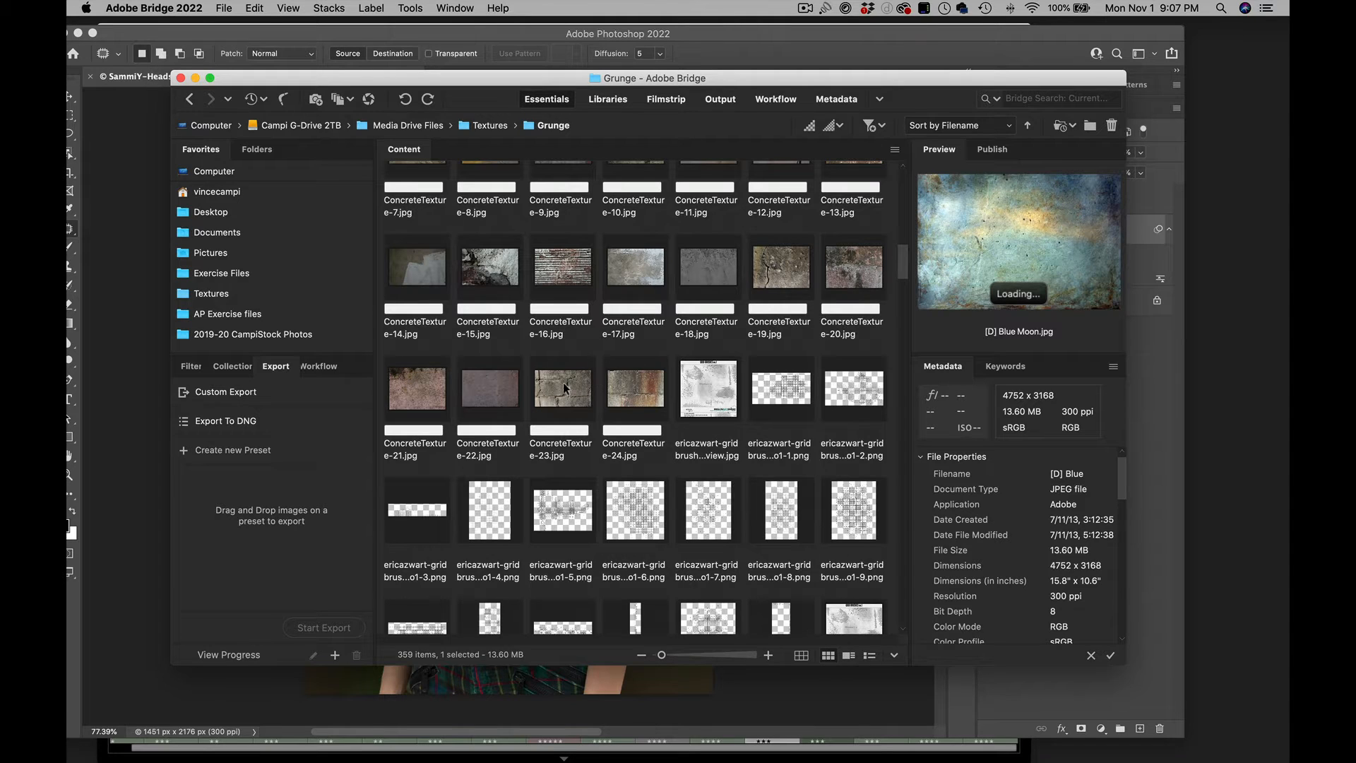
pyautogui.click(417, 389)
pyautogui.press('space')
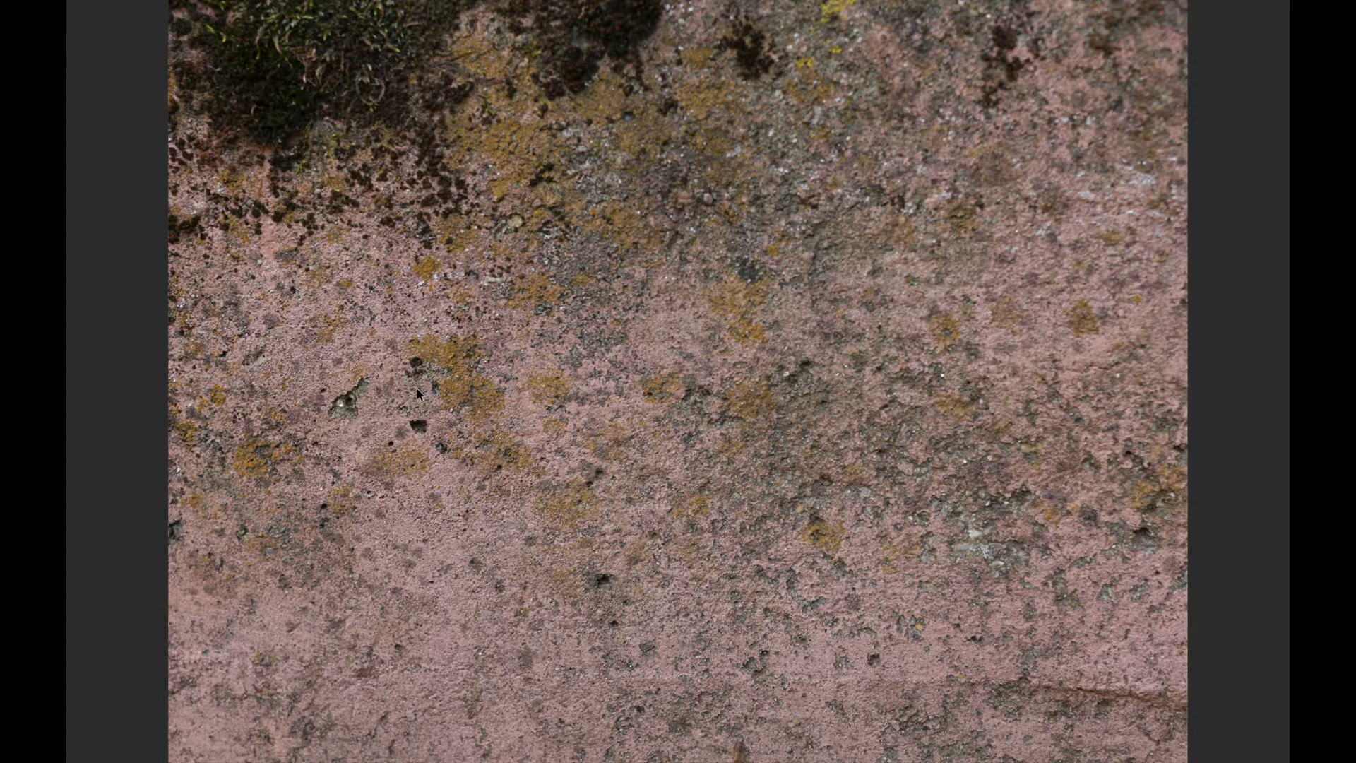
pyautogui.press('space')
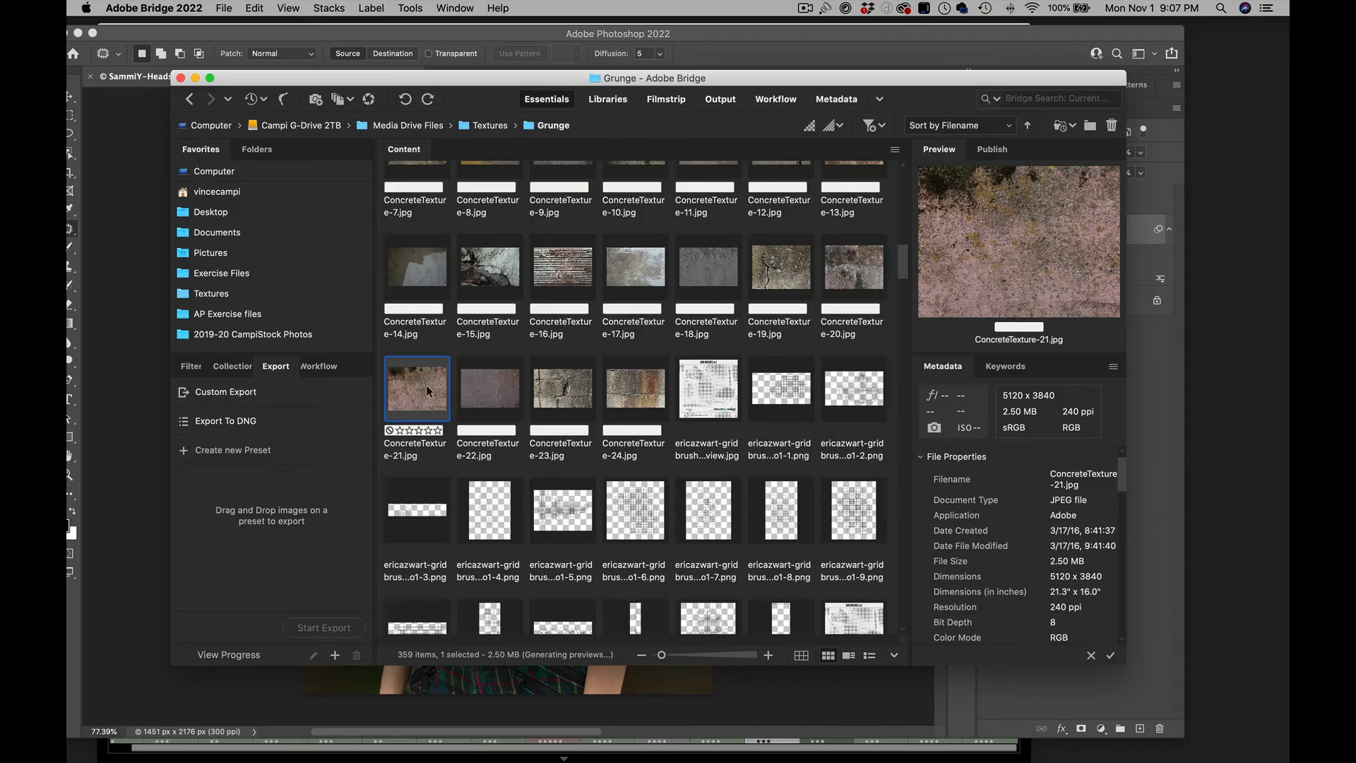
pyautogui.click(772, 267)
pyautogui.press('space')
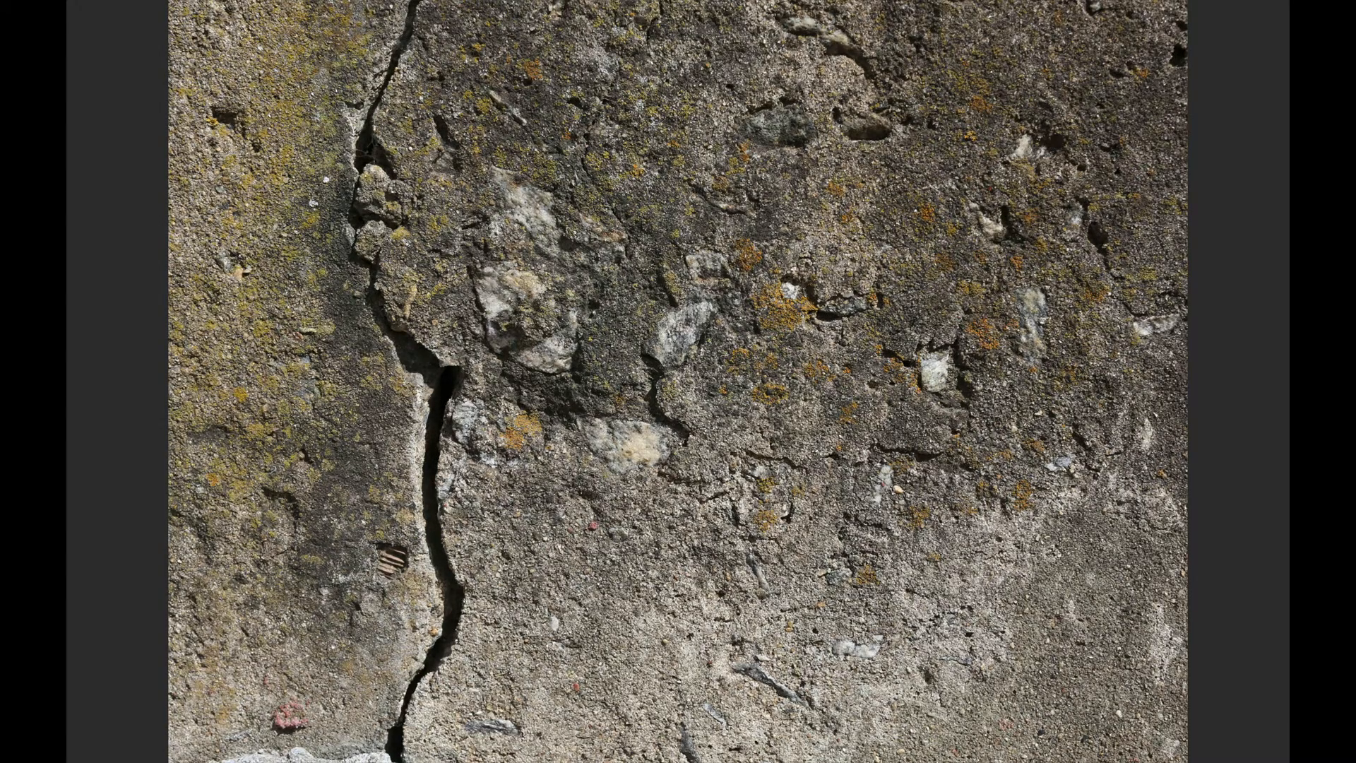
pyautogui.press('space')
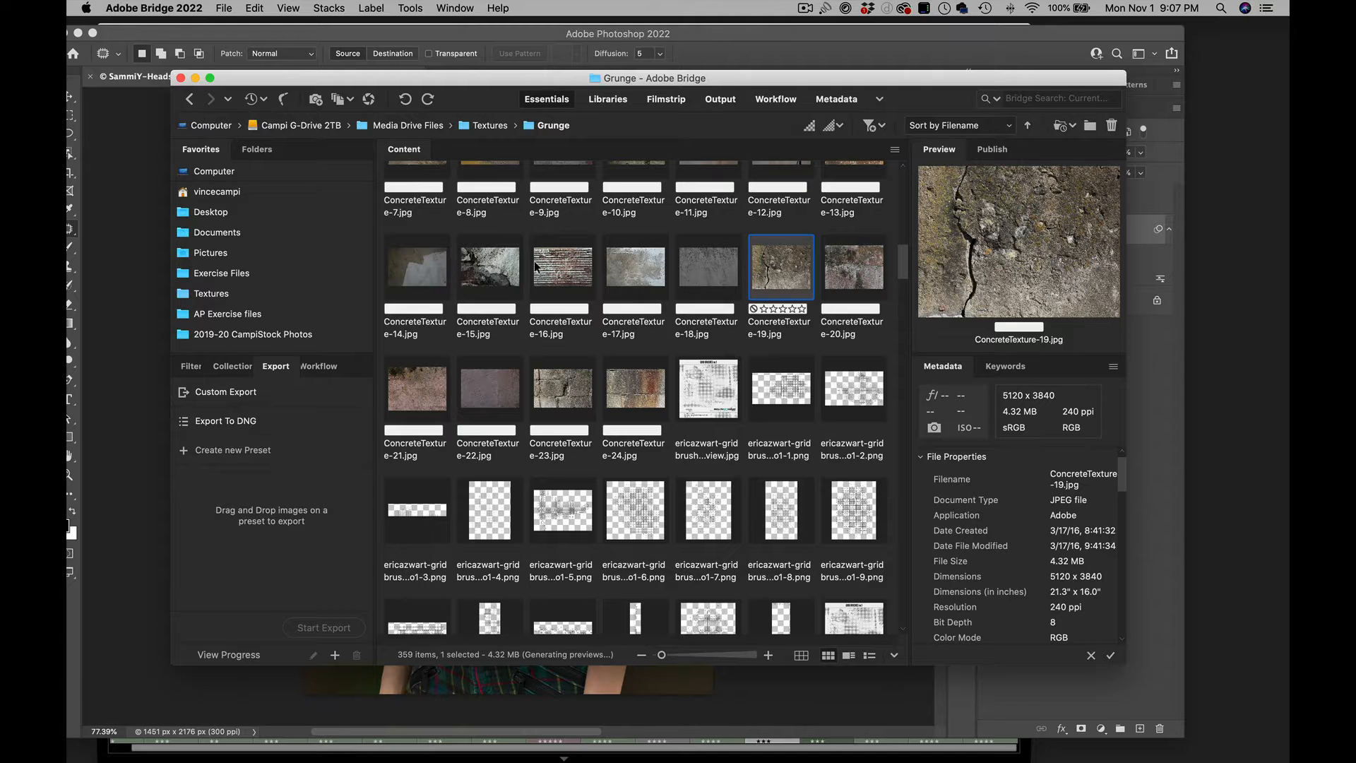
# - Find Concrete3.jpg in the Grunge folder and preview its cracked surface full screen
pyautogui.scroll(10, 535, 266)
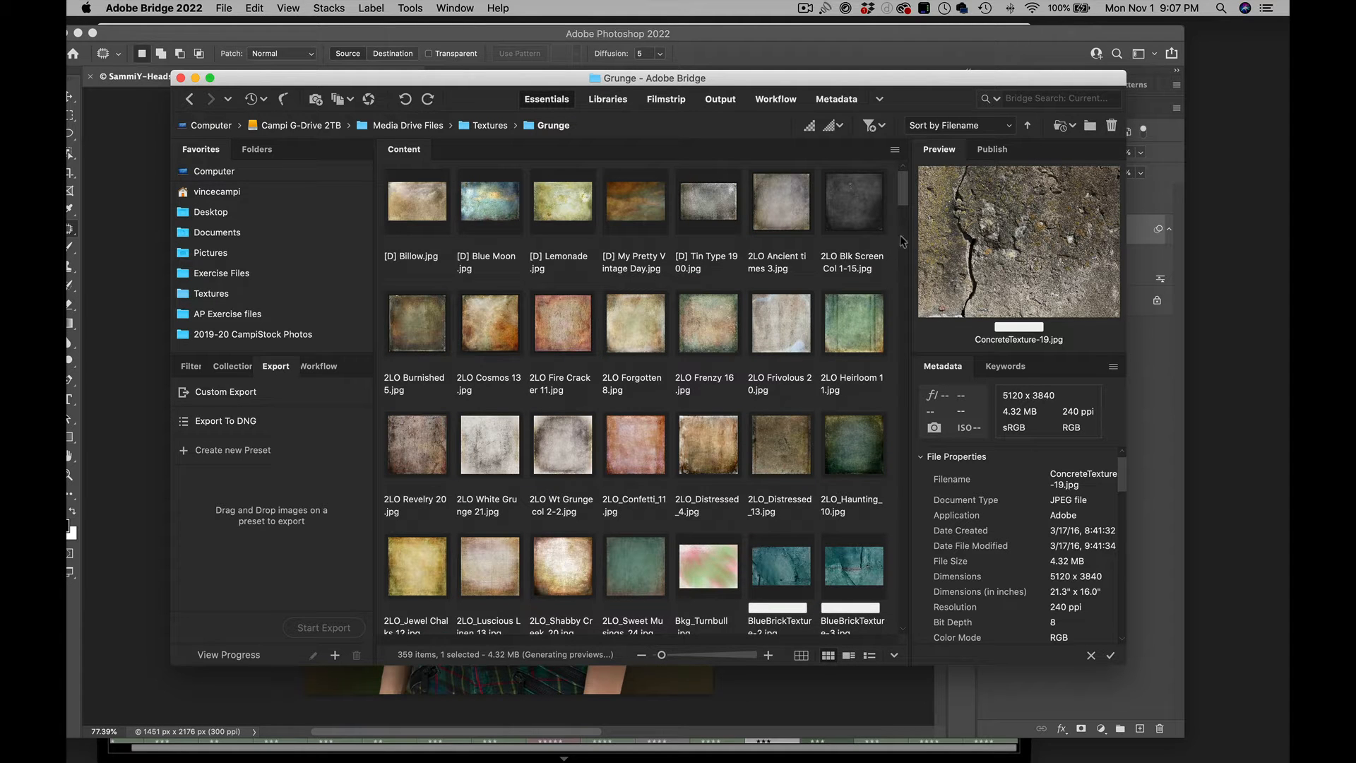
pyautogui.moveTo(904, 200); pyautogui.dragTo(905, 252)
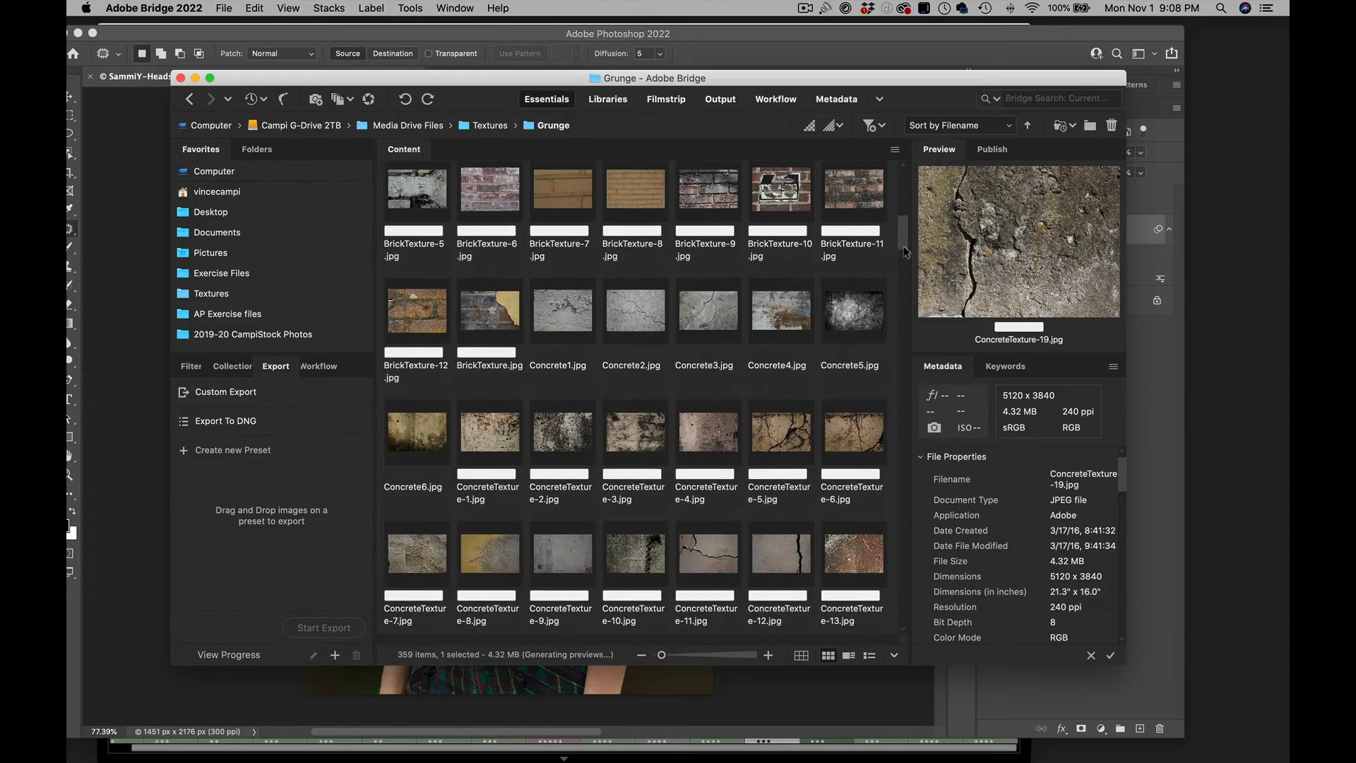
pyautogui.click(708, 308)
pyautogui.press('space')
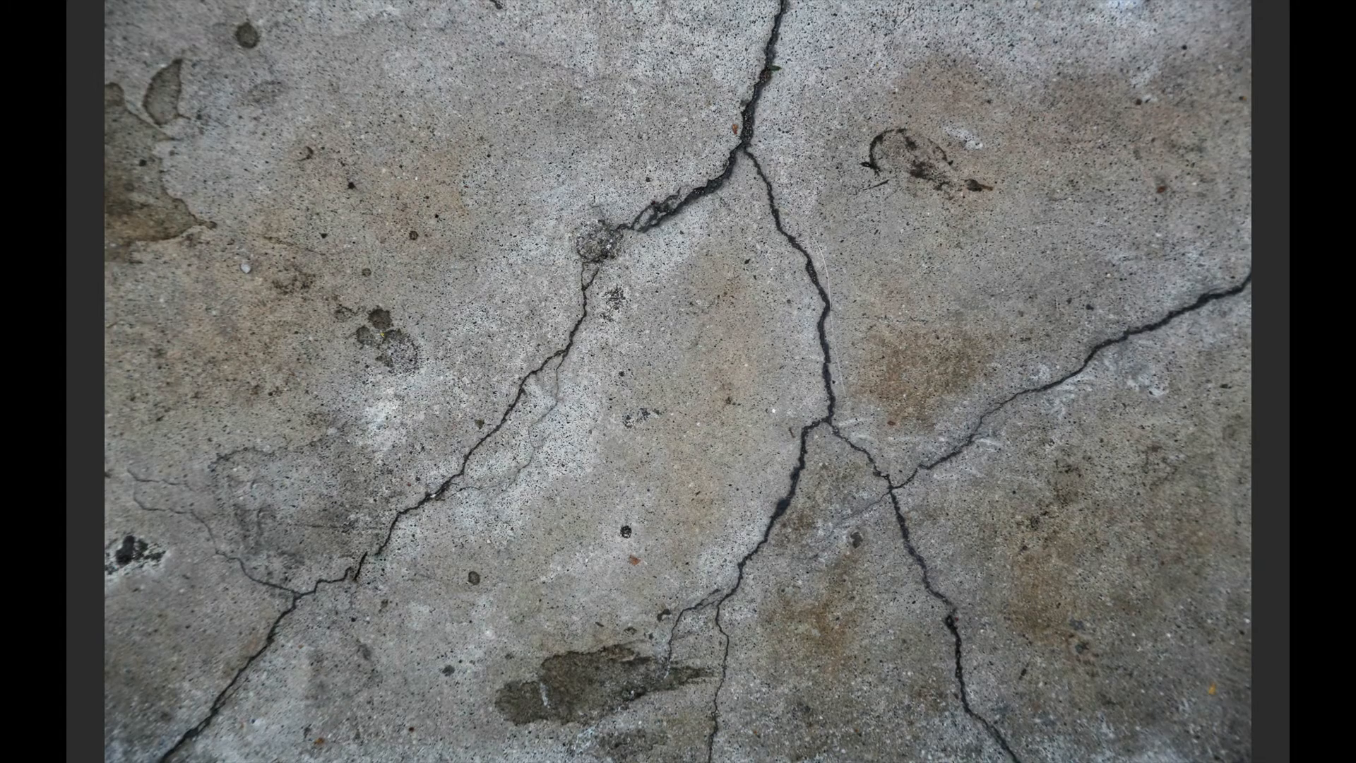
pyautogui.press('space')
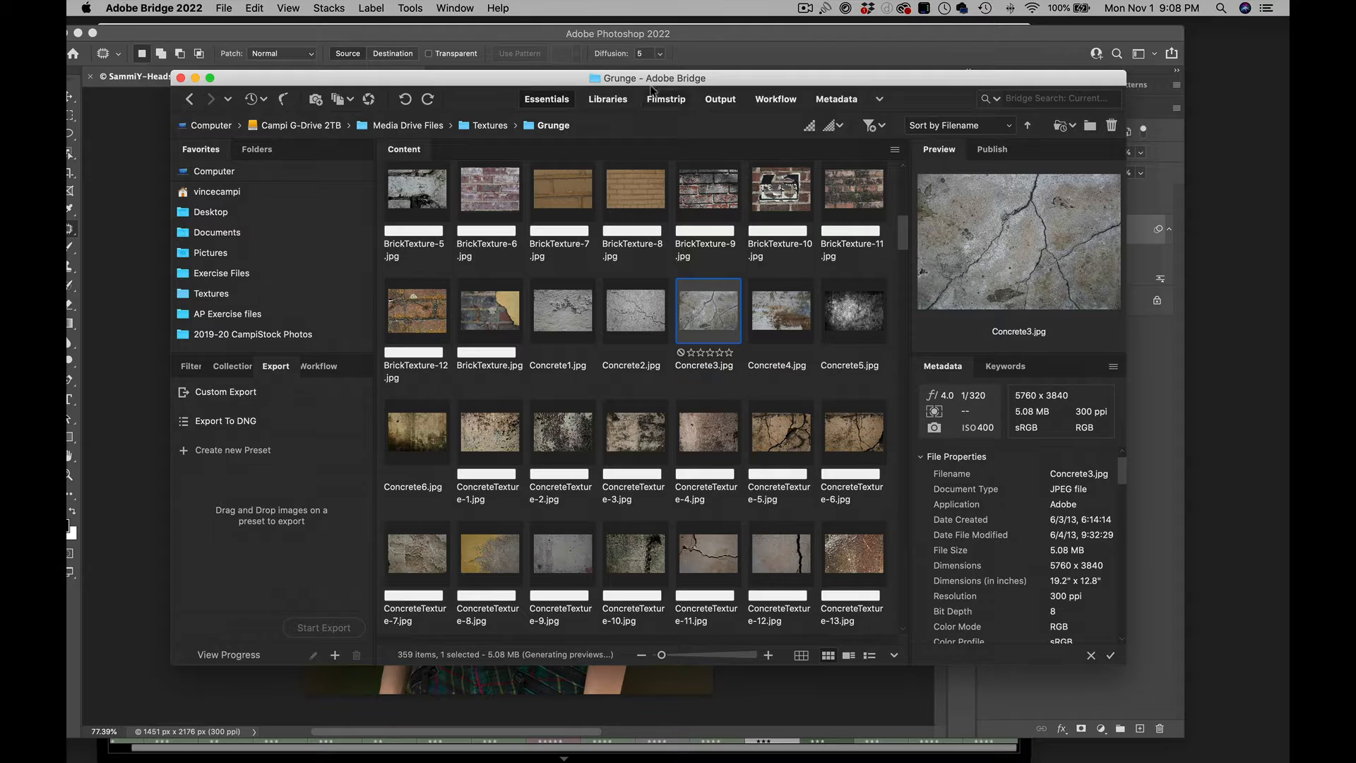
# - Place Concrete3.jpg from Bridge into the portrait document in Photoshop and move its layer above the portrait layer
pyautogui.moveTo(652, 90); pyautogui.dragTo(801, 85)
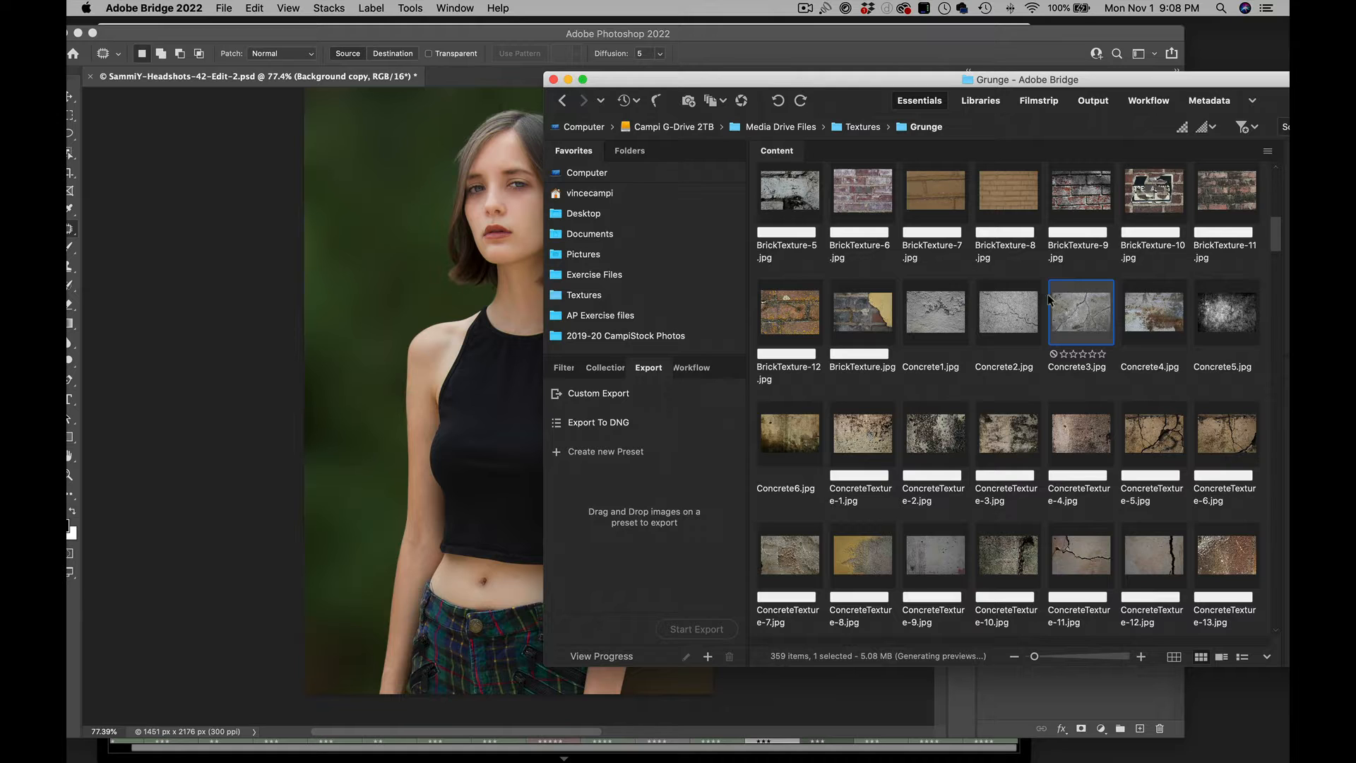
pyautogui.moveTo(1096, 317); pyautogui.dragTo(444, 432)
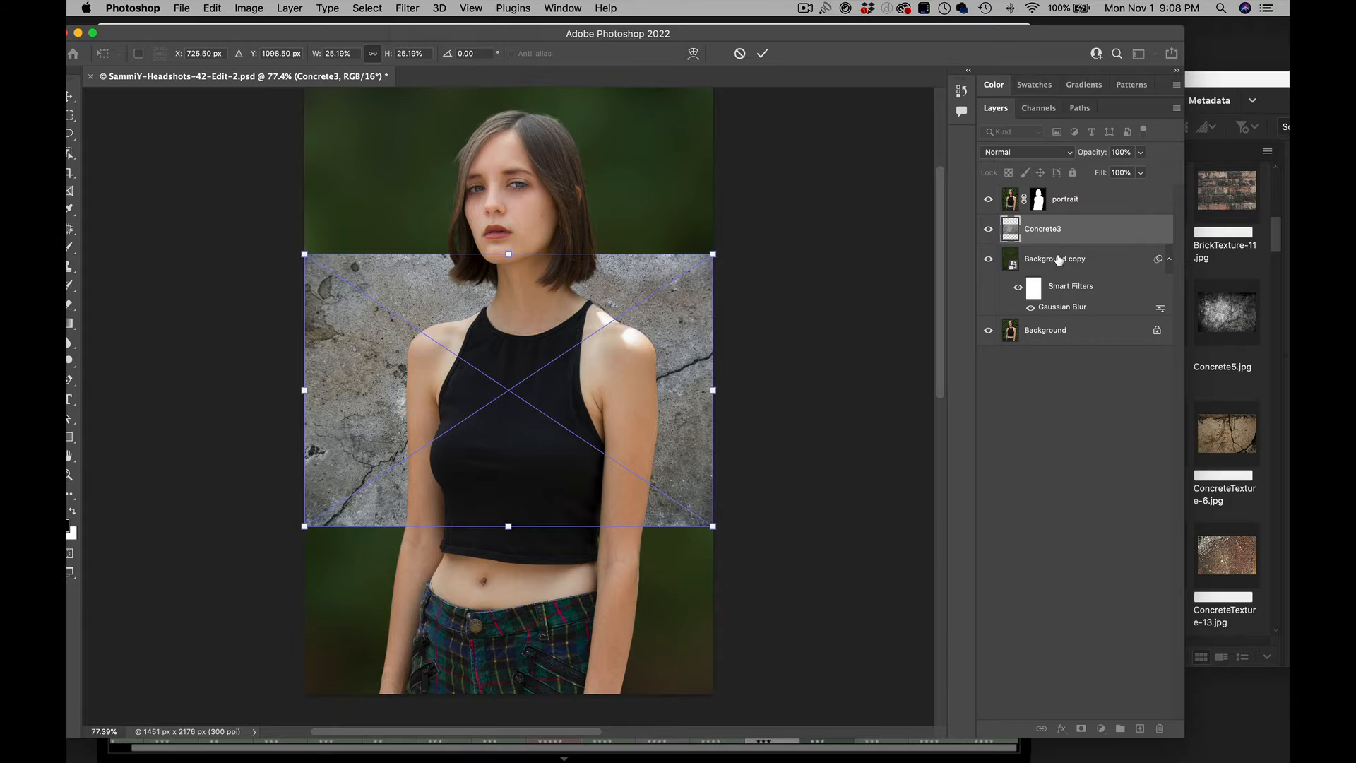
pyautogui.press('Return')
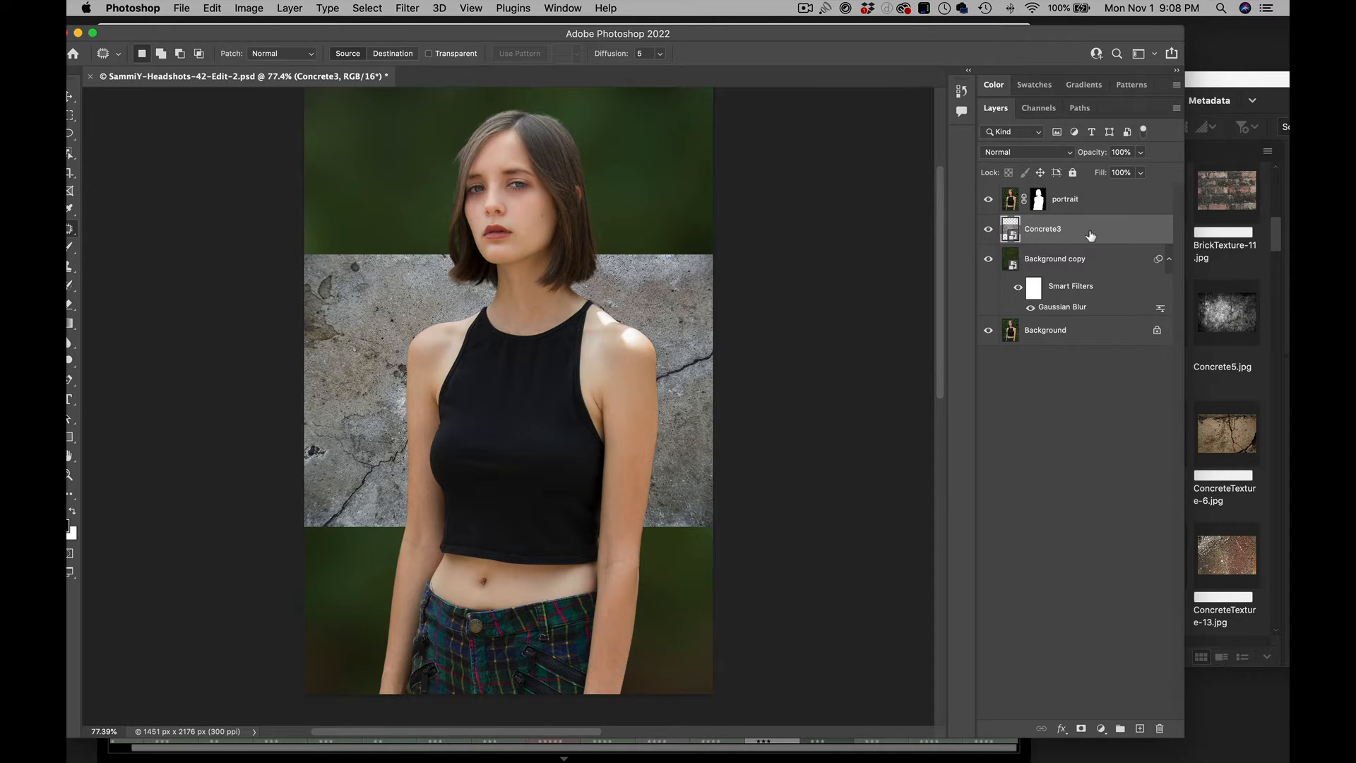
pyautogui.moveTo(1091, 235); pyautogui.dragTo(1089, 200)
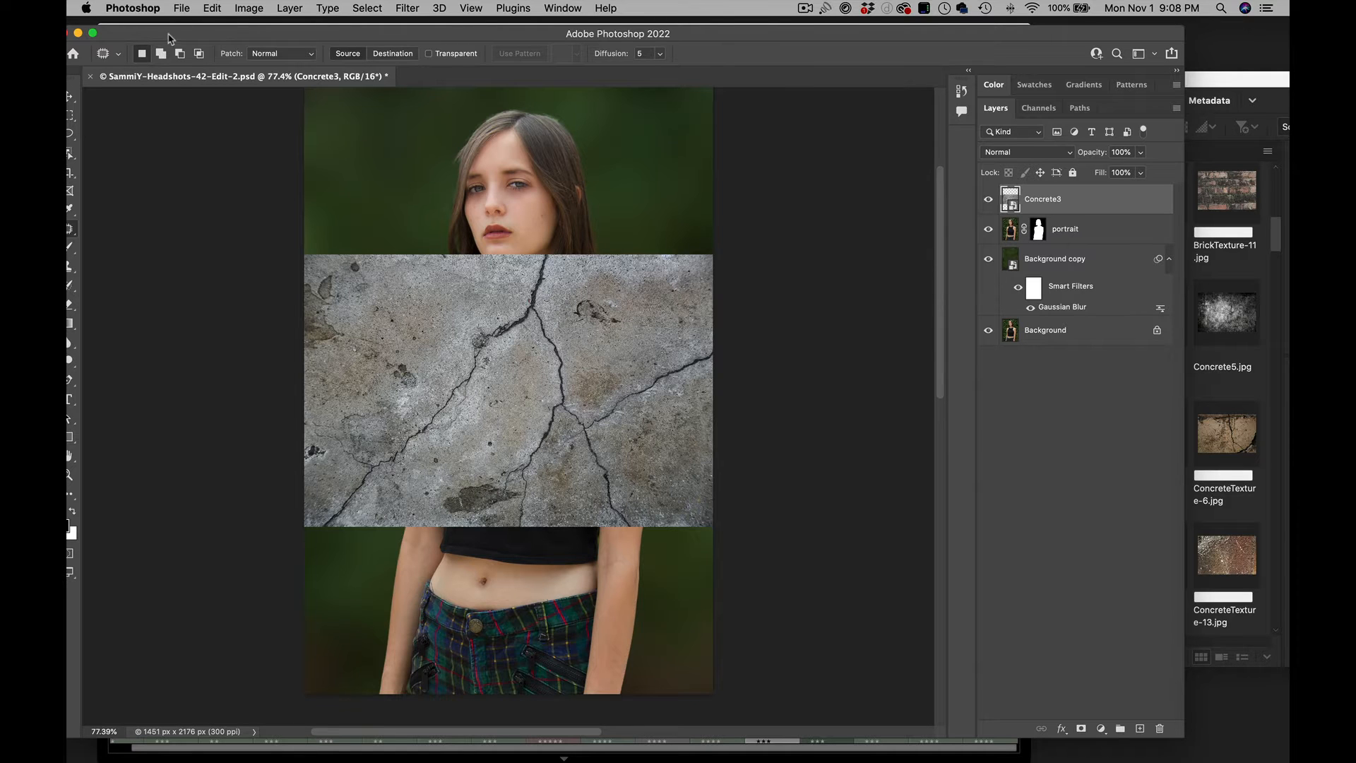
# - Activate the Move tool and turn on Show Transform Controls for the Concrete3 layer
pyautogui.moveTo(170, 35); pyautogui.dragTo(201, 32)
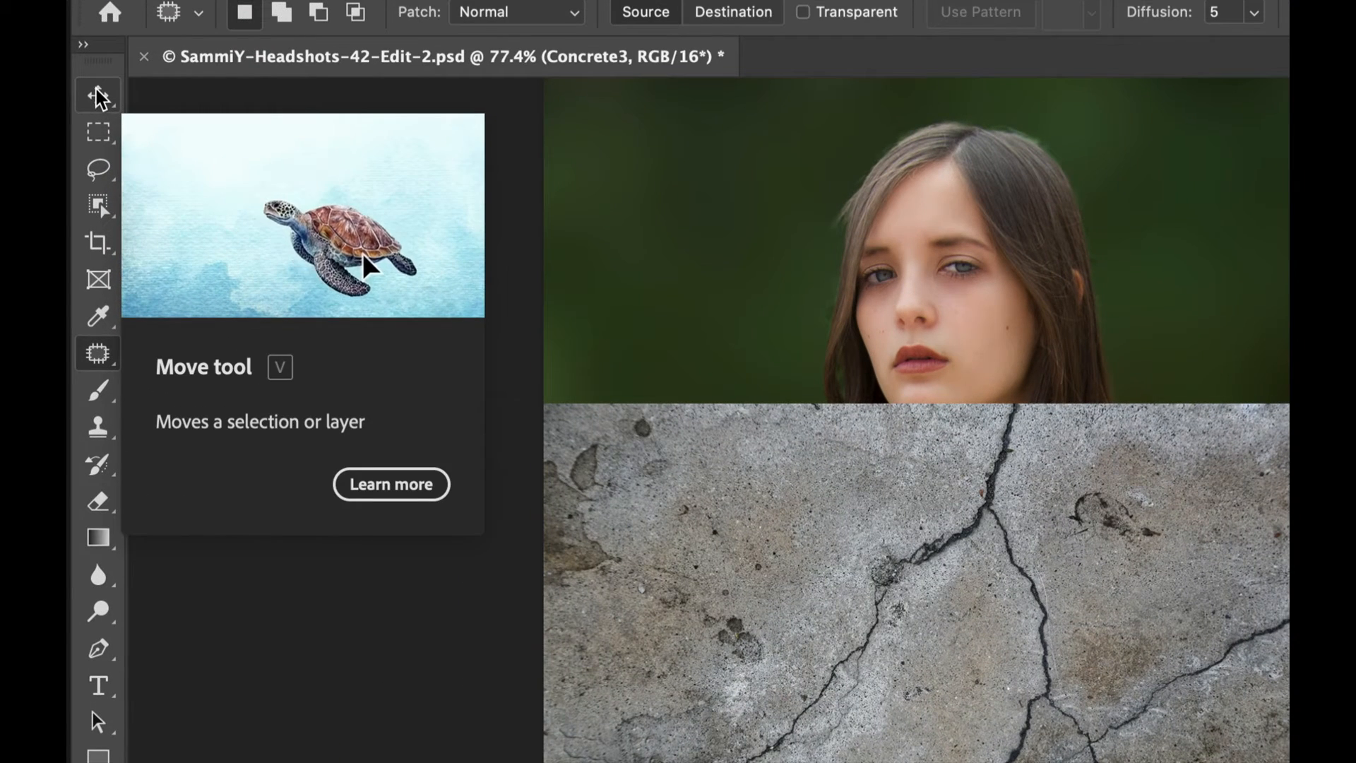
pyautogui.click(98, 97)
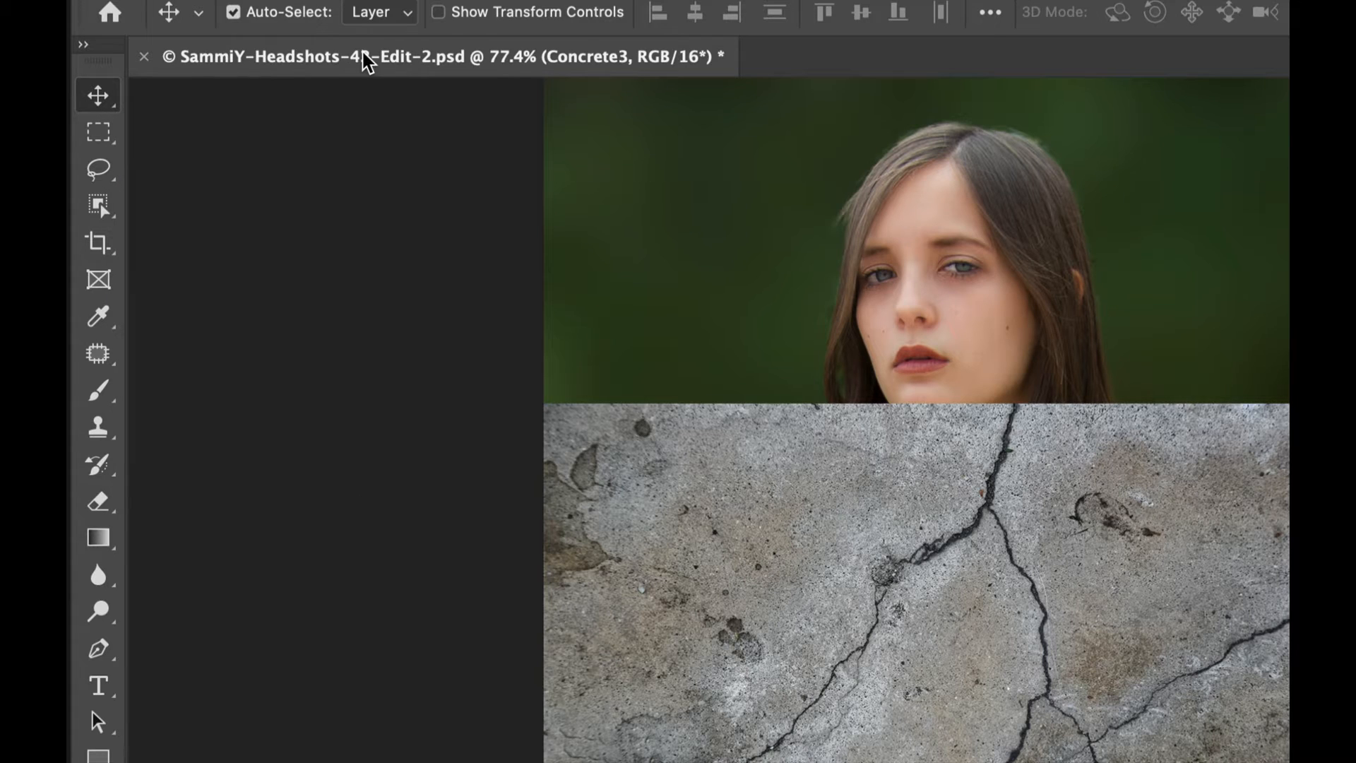
pyautogui.click(438, 12)
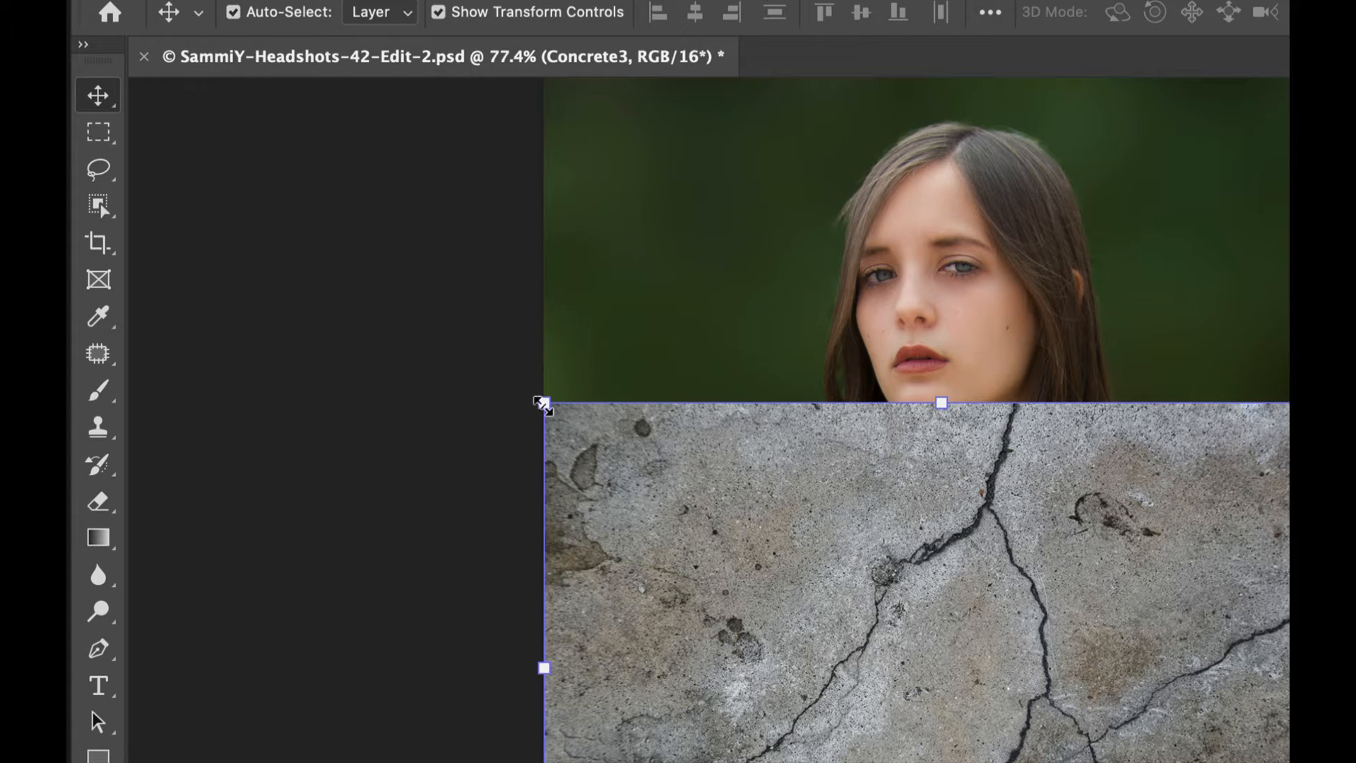
# - Rotate the Concrete3 texture 90° so that it stands upright over the portrait
pyautogui.press('super')
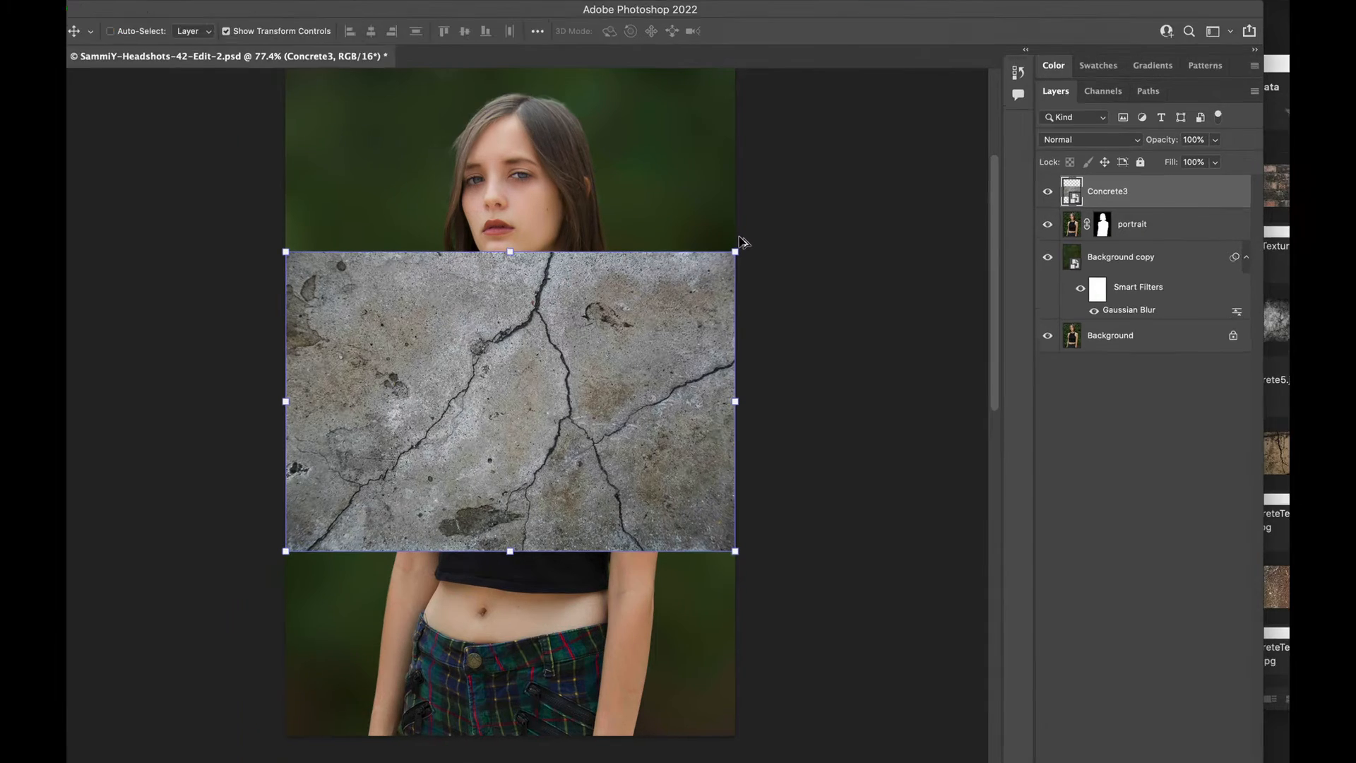
pyautogui.hscroll(5, 739, 236)
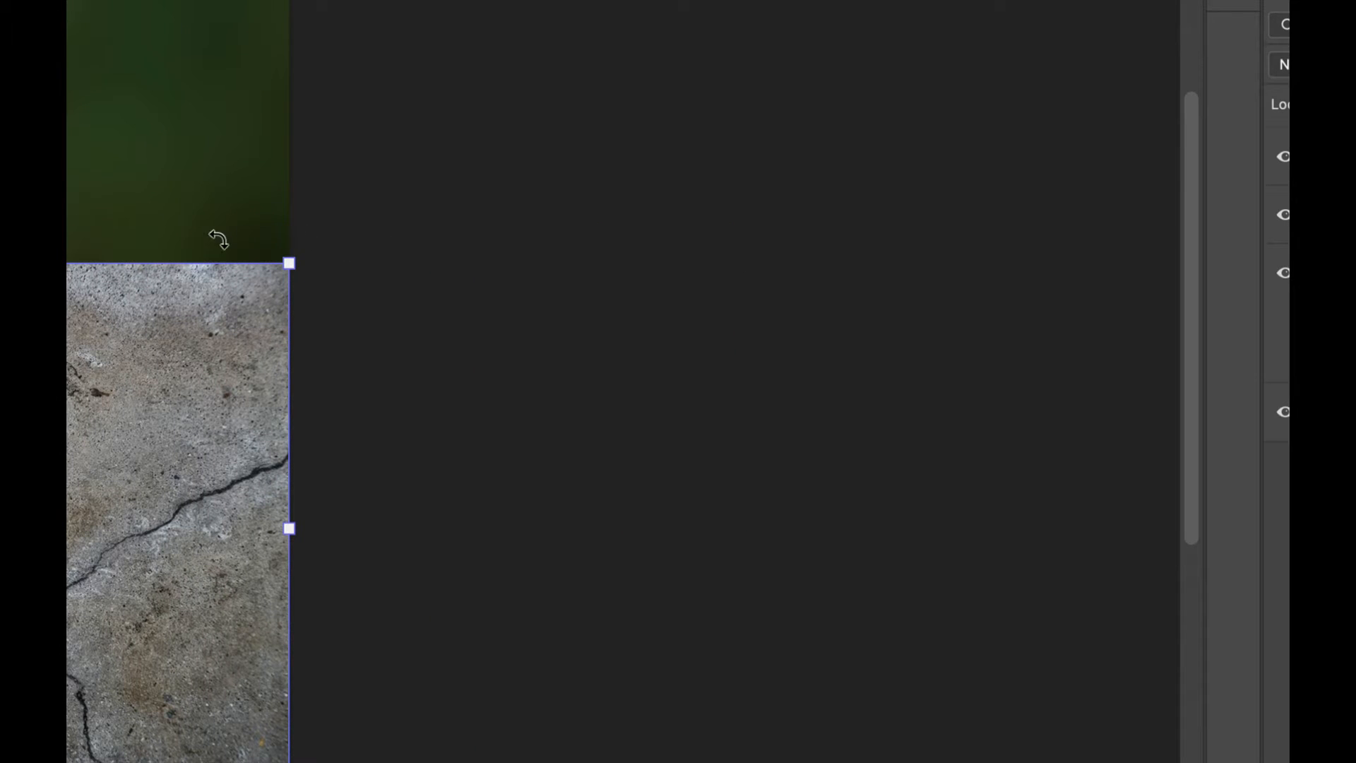
pyautogui.hscroll(-8, 219, 233)
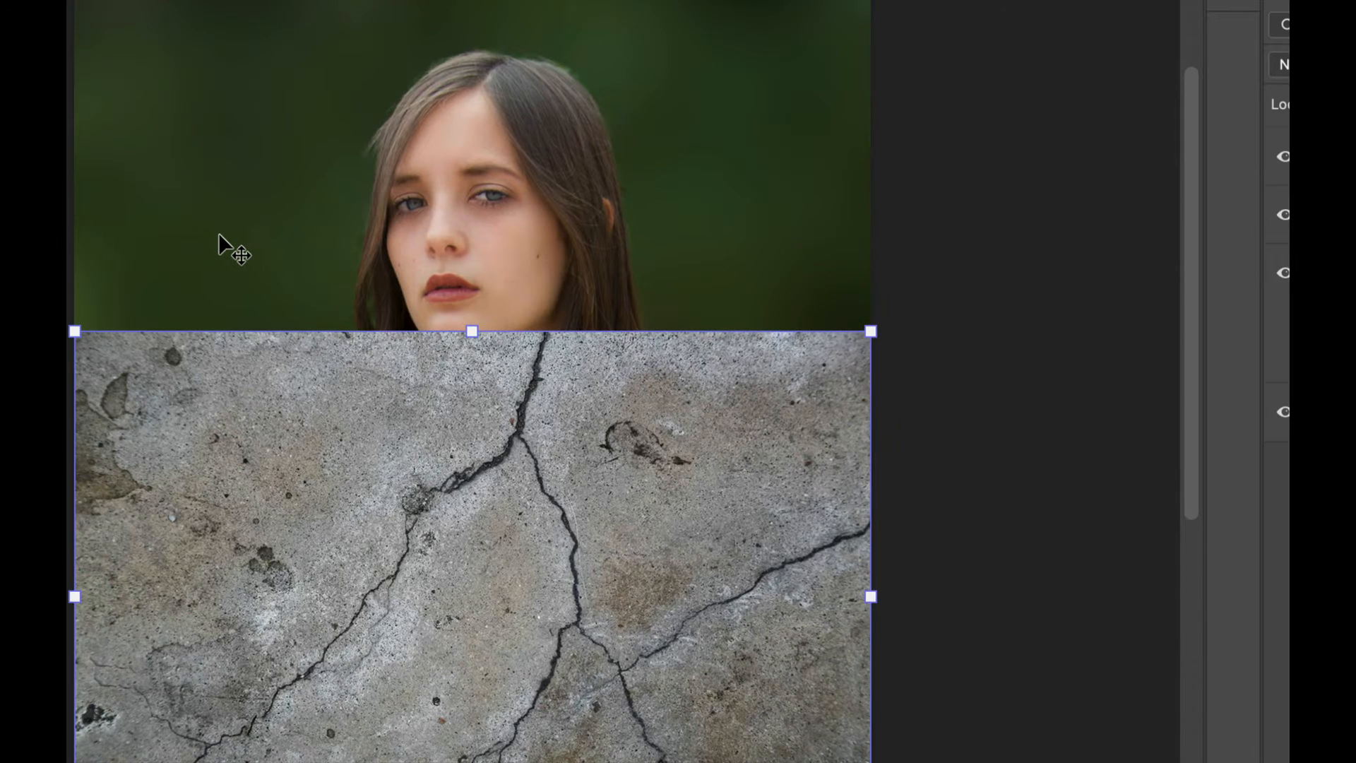
pyautogui.hscroll(-1, 218, 233)
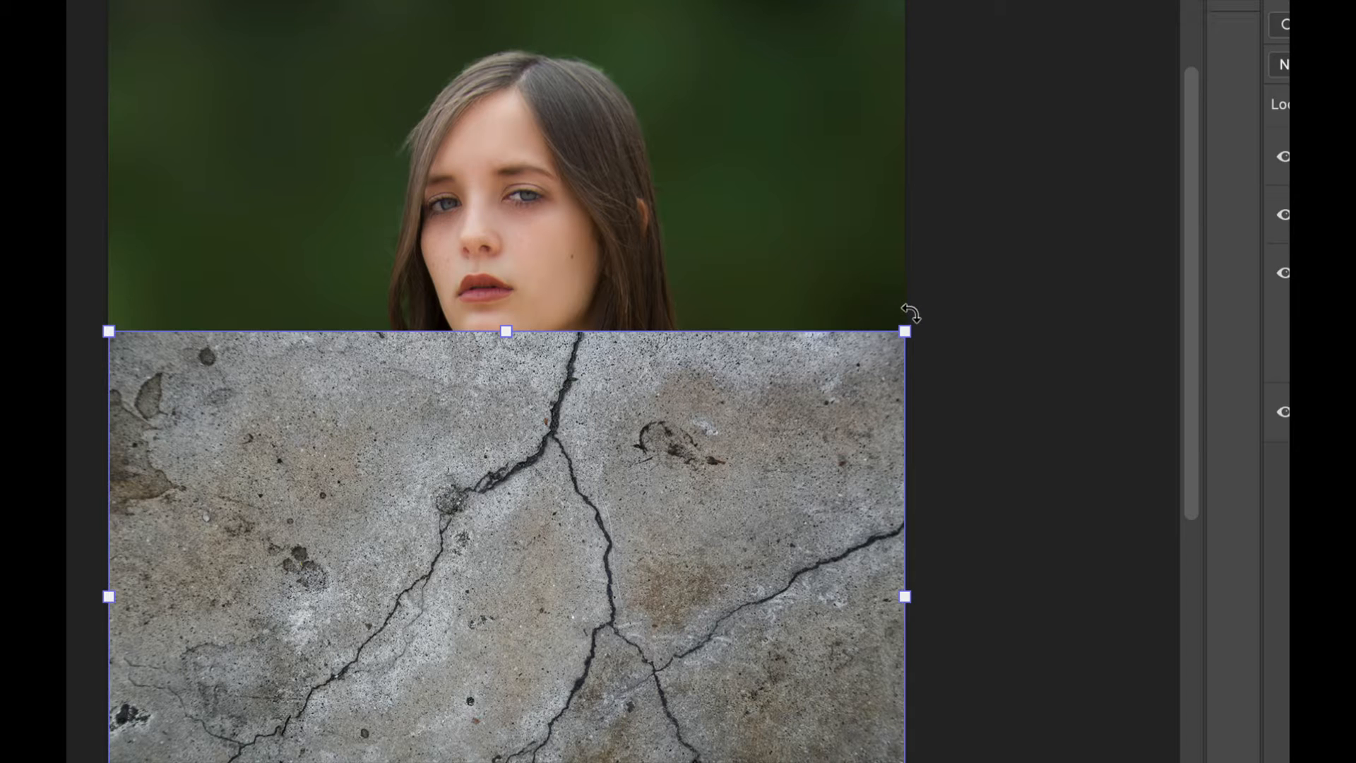
pyautogui.moveTo(910, 312); pyautogui.dragTo(702, 760)
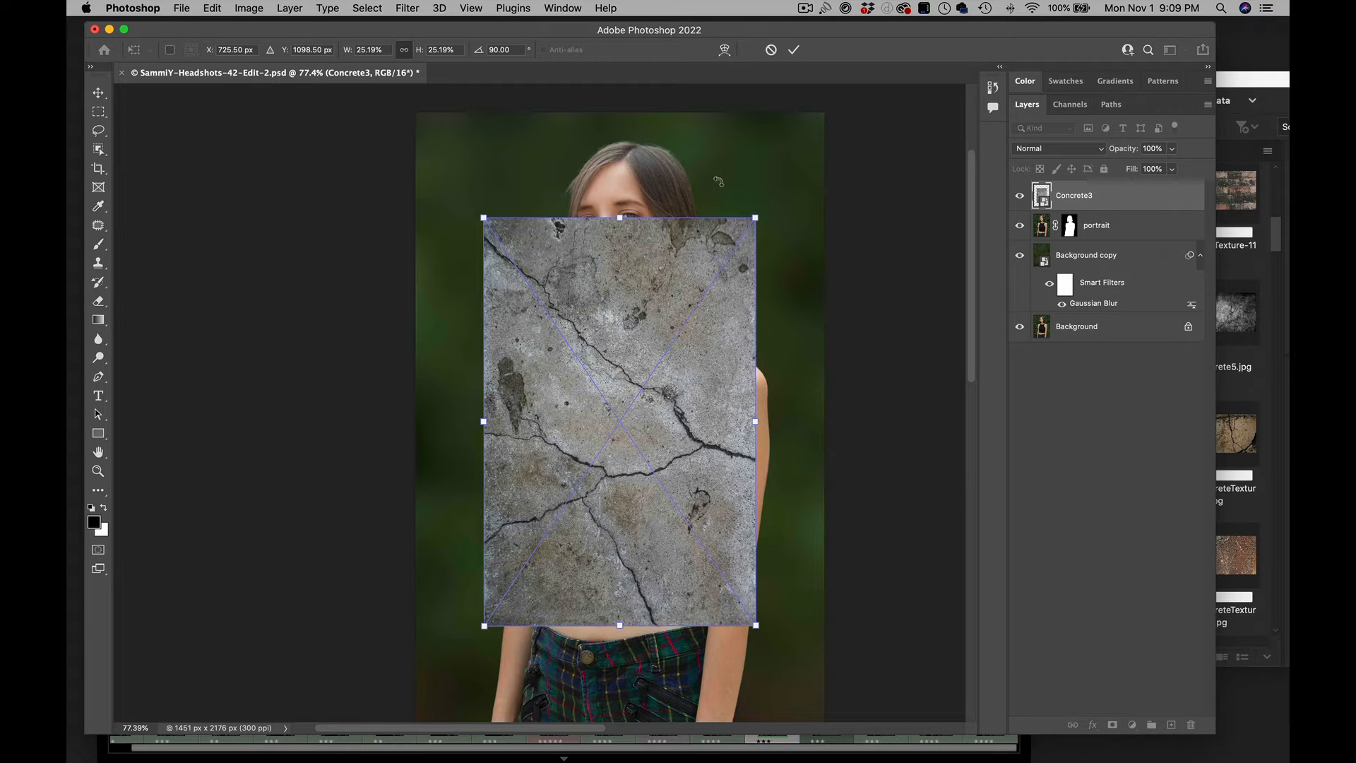
# - Scale the rotated Concrete3 texture to about 37.78% in width and height, covering the whole canvas, and apply the transformation
pyautogui.moveTo(756, 216); pyautogui.dragTo(846, 126)
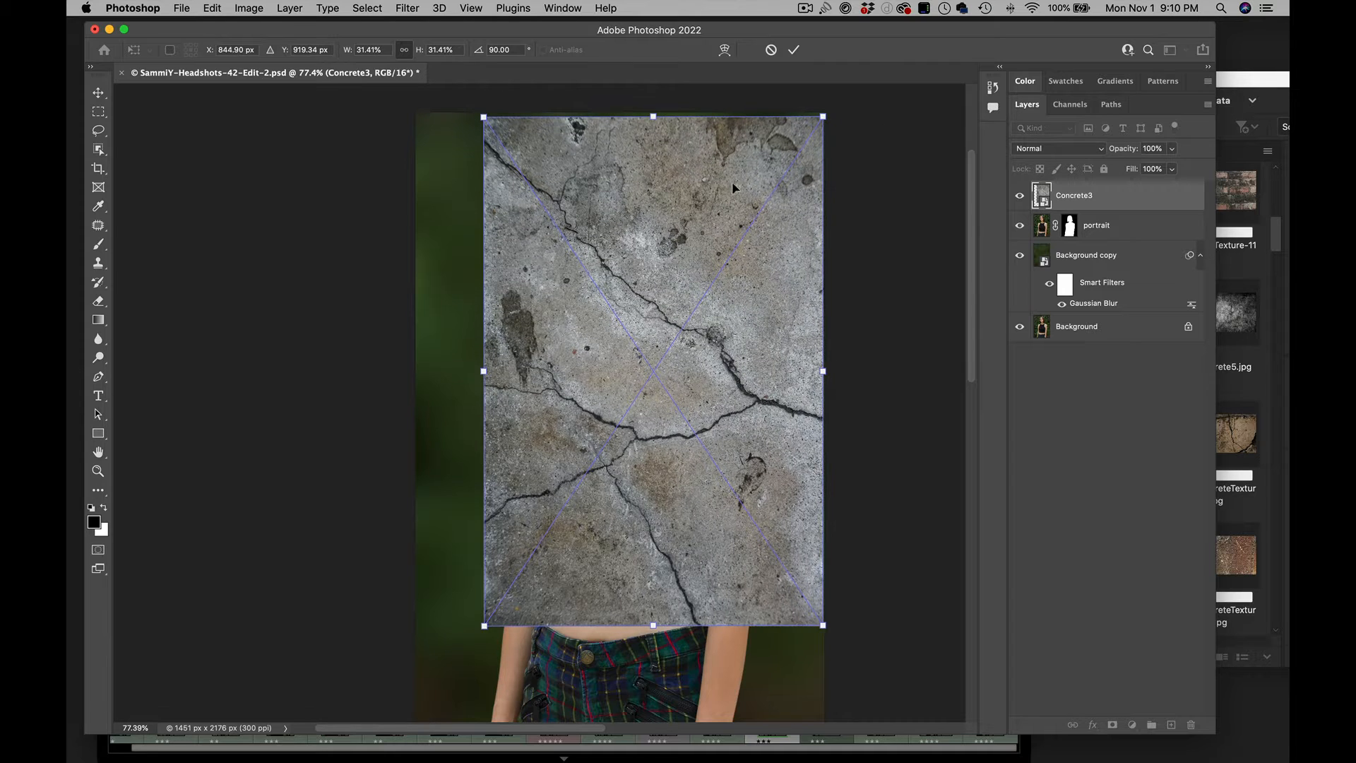
pyautogui.moveTo(732, 178); pyautogui.dragTo(733, 173)
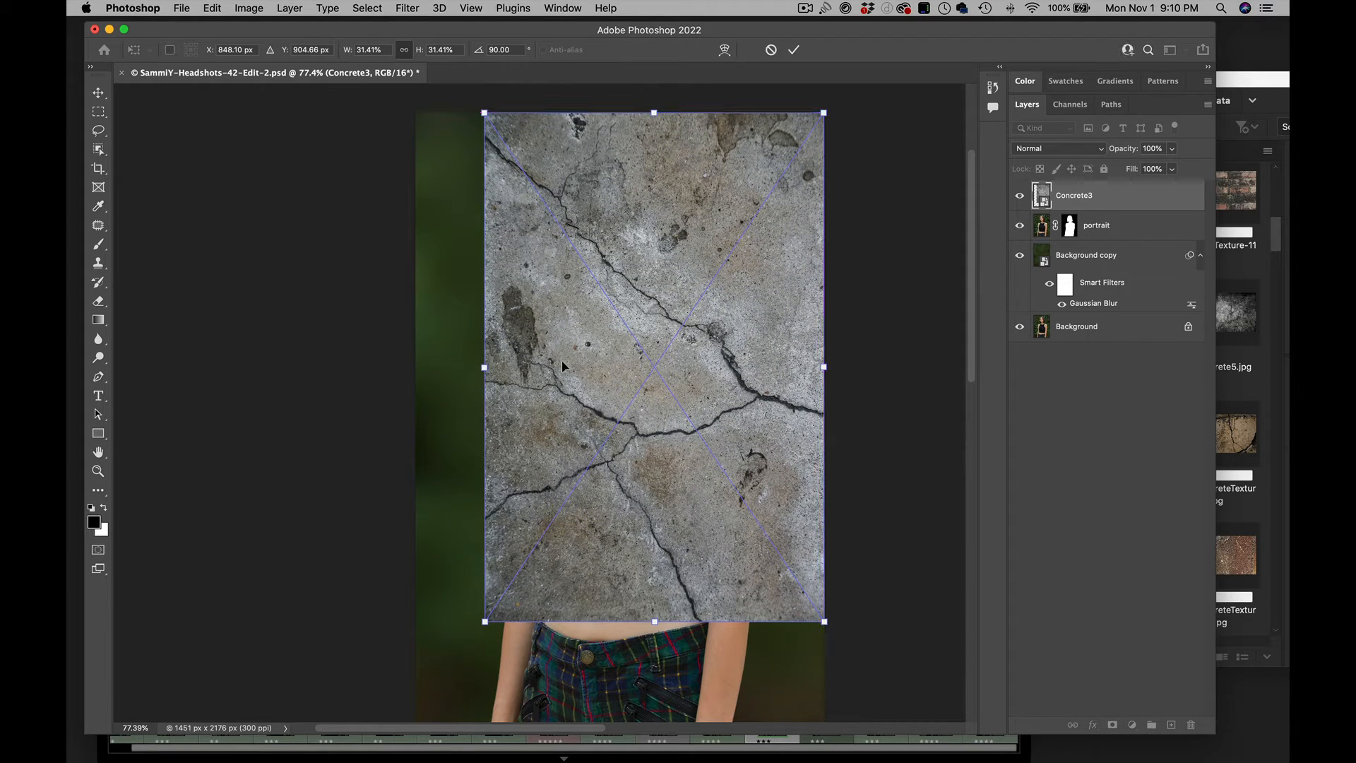
pyautogui.moveTo(484, 367); pyautogui.dragTo(416, 366)
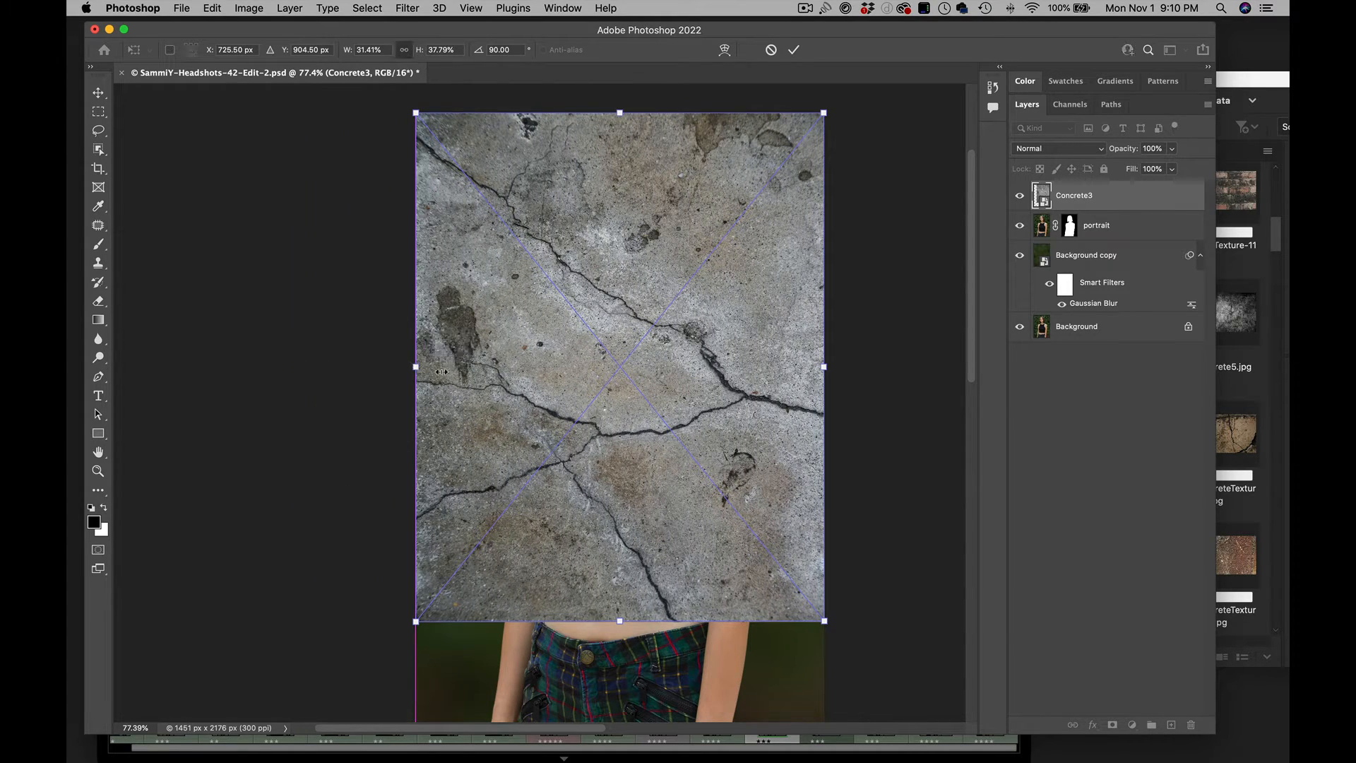
pyautogui.scroll(-5, 613, 431)
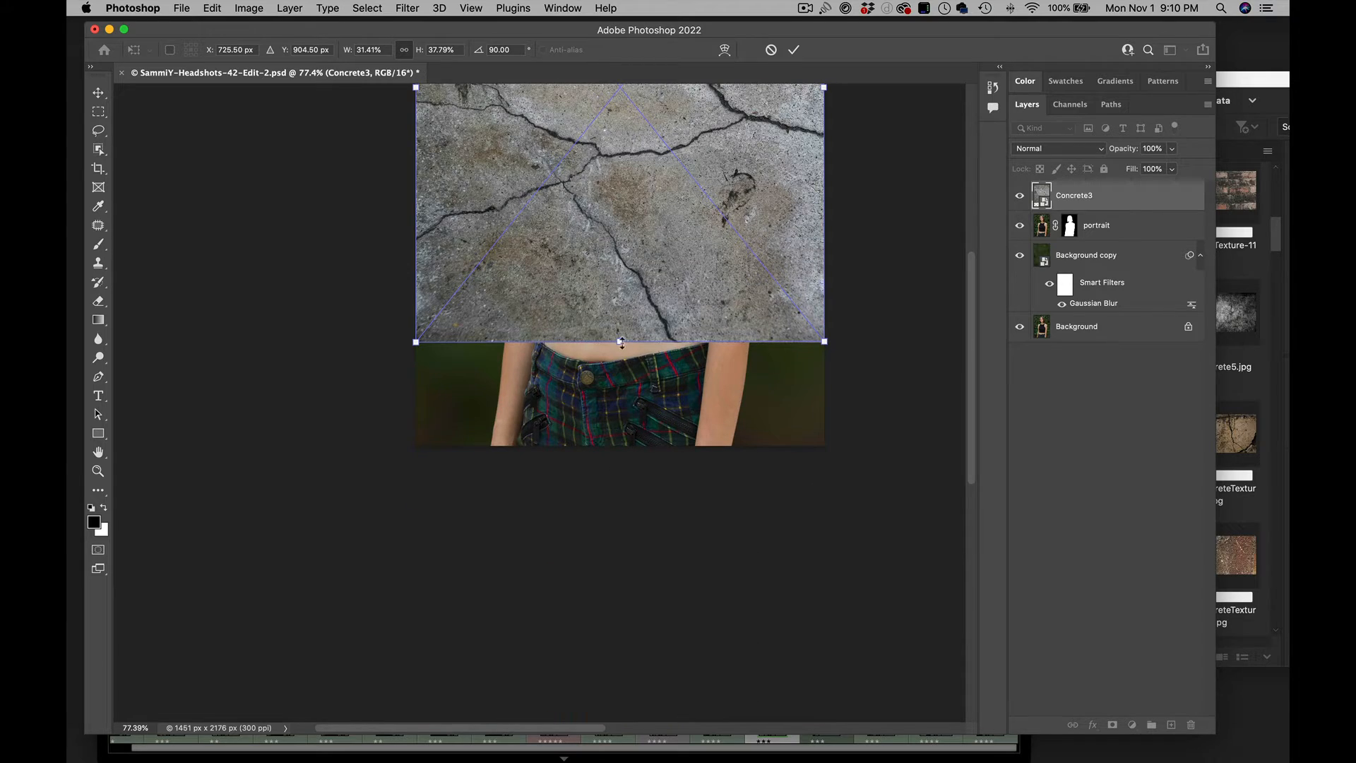
pyautogui.moveTo(619, 341); pyautogui.dragTo(621, 445)
pyautogui.scroll(5, 664, 332)
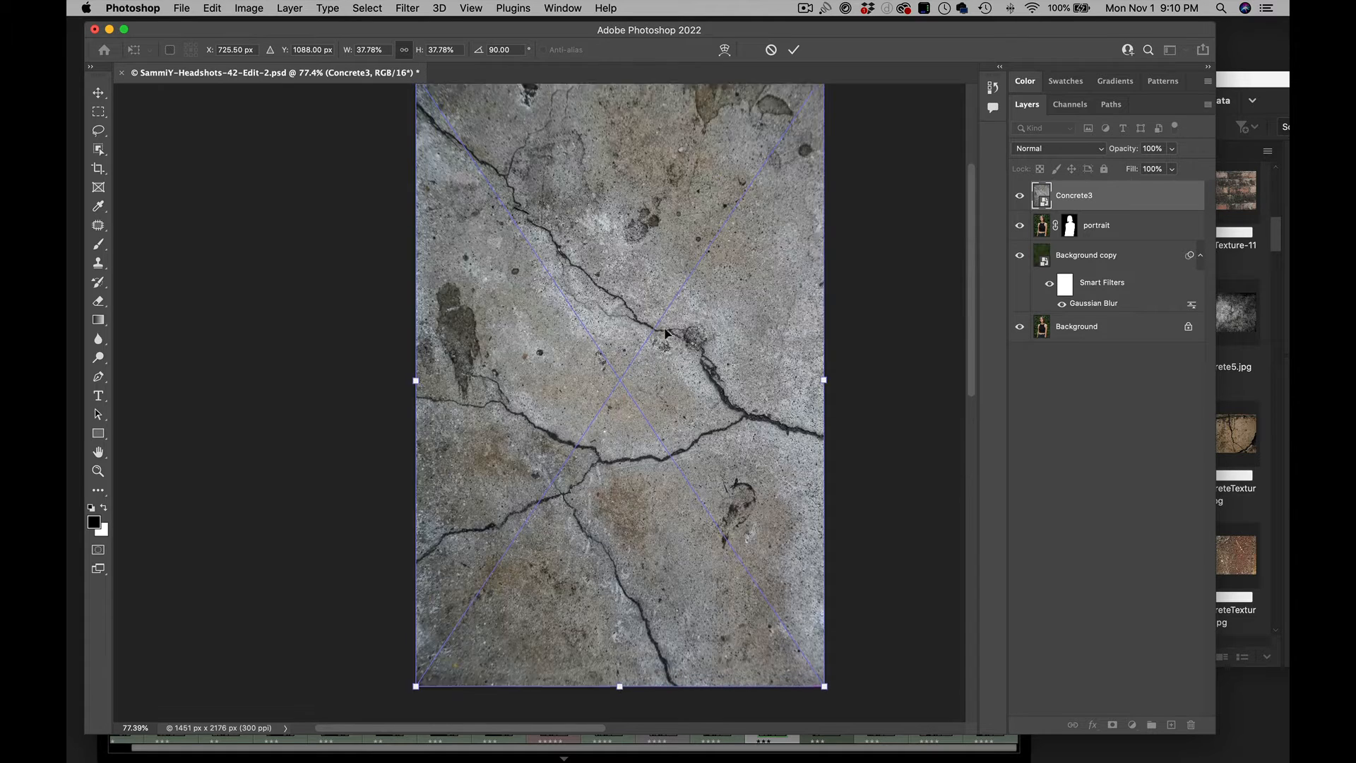
pyautogui.scroll(-3, 664, 331)
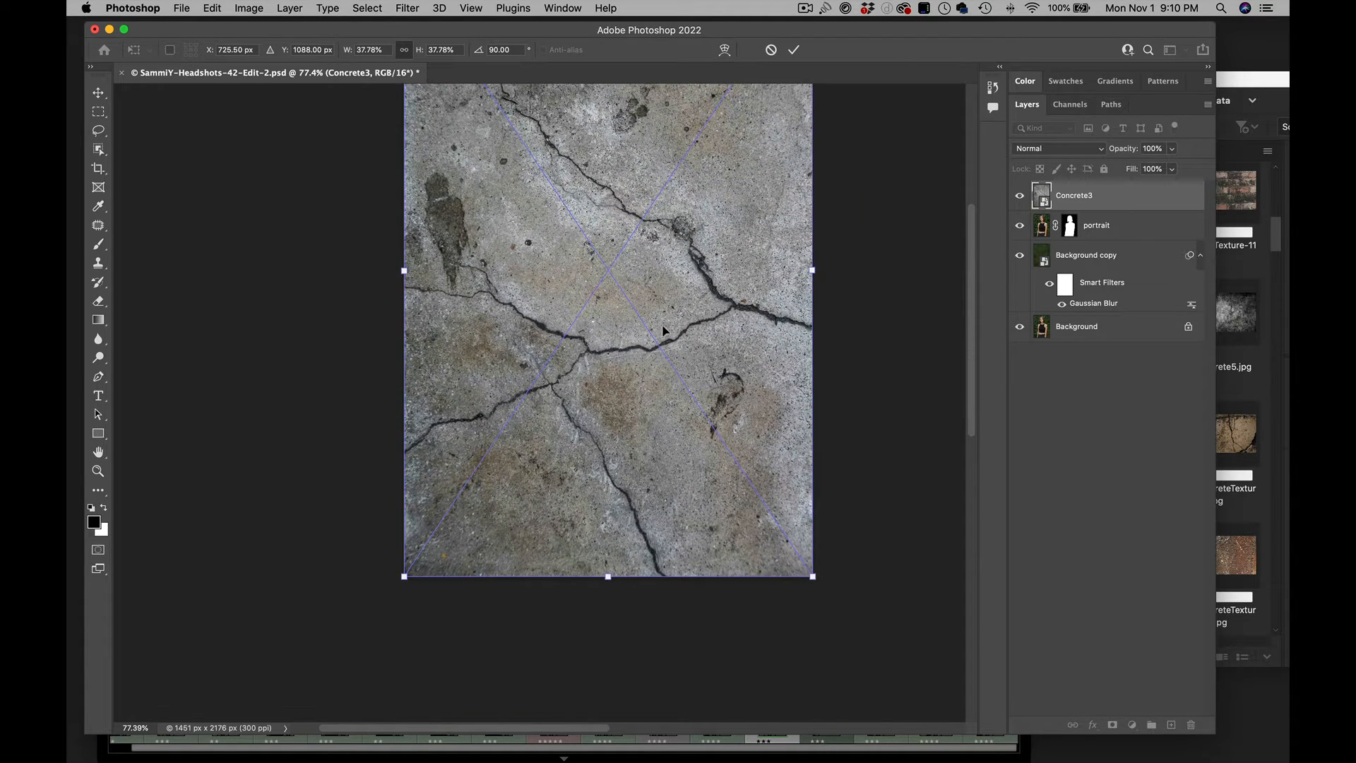
pyautogui.scroll(2, 664, 331)
pyautogui.hscroll(-1, 664, 330)
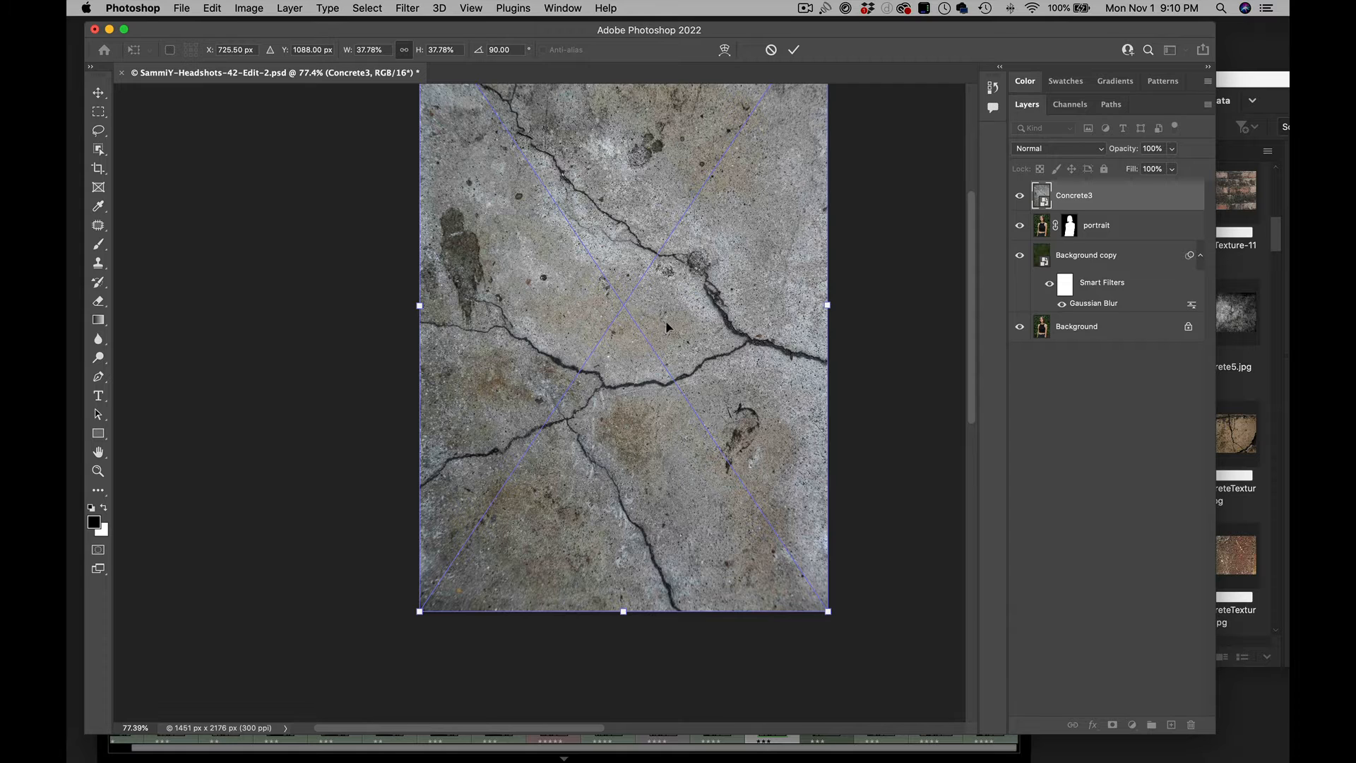
pyautogui.hscroll(-1, 663, 332)
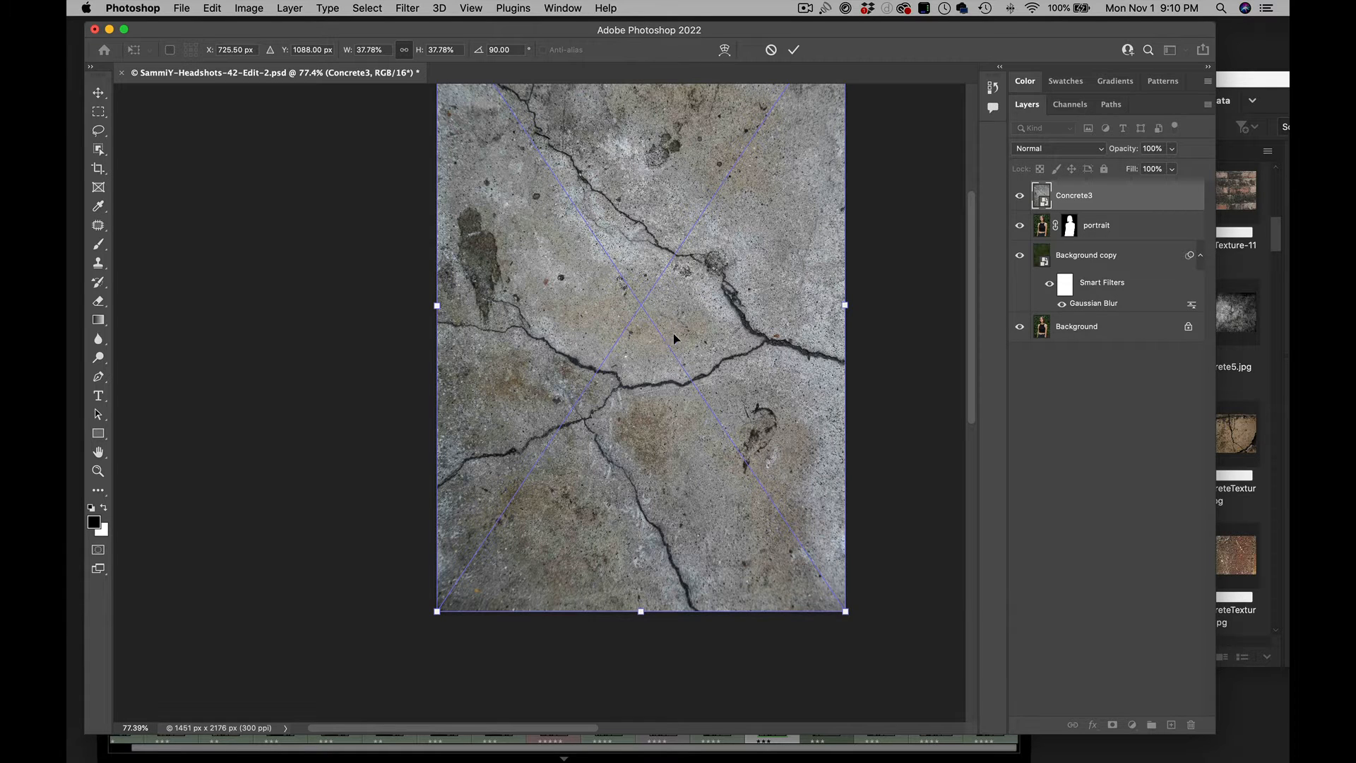
pyautogui.press('super+0')
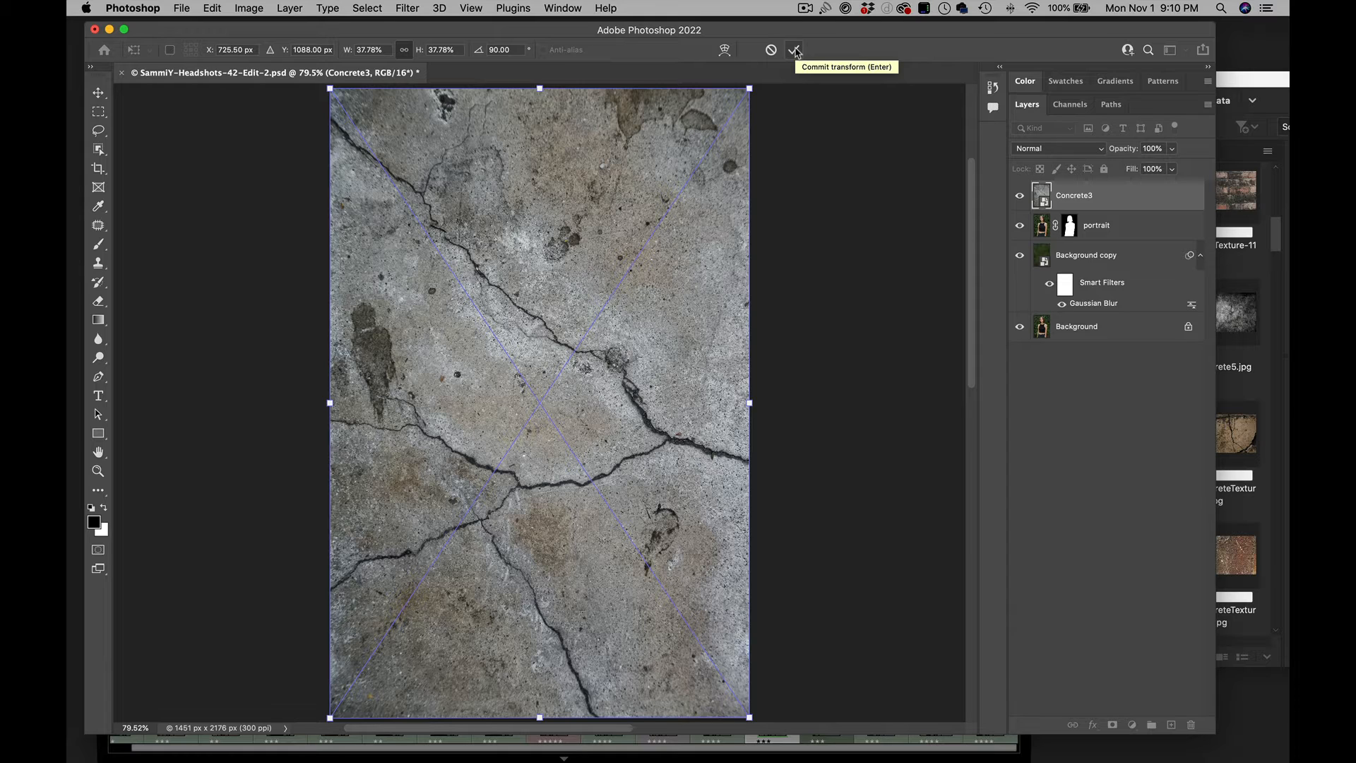
pyautogui.click(795, 51)
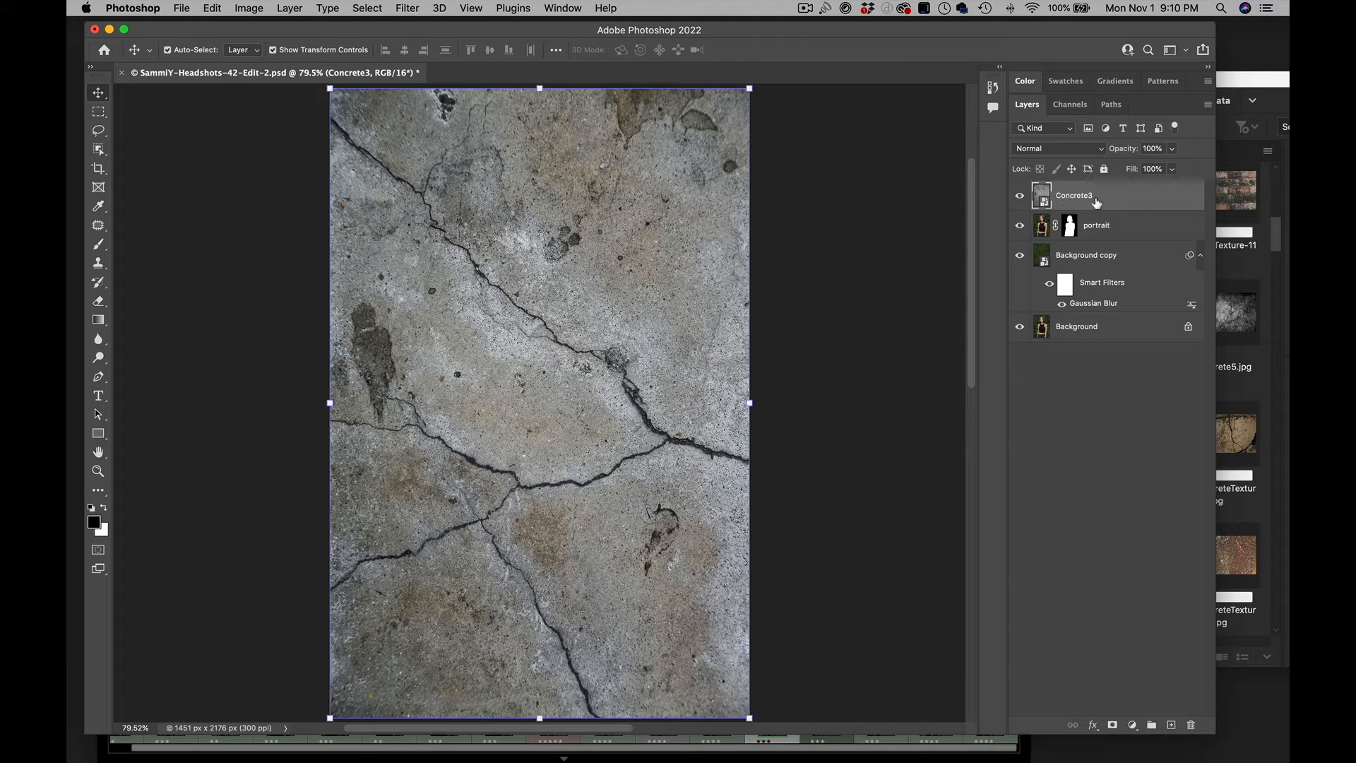
# - Lower the opacity of the Concrete3 layer to 62%
pyautogui.scroll(-3, 757, 479)
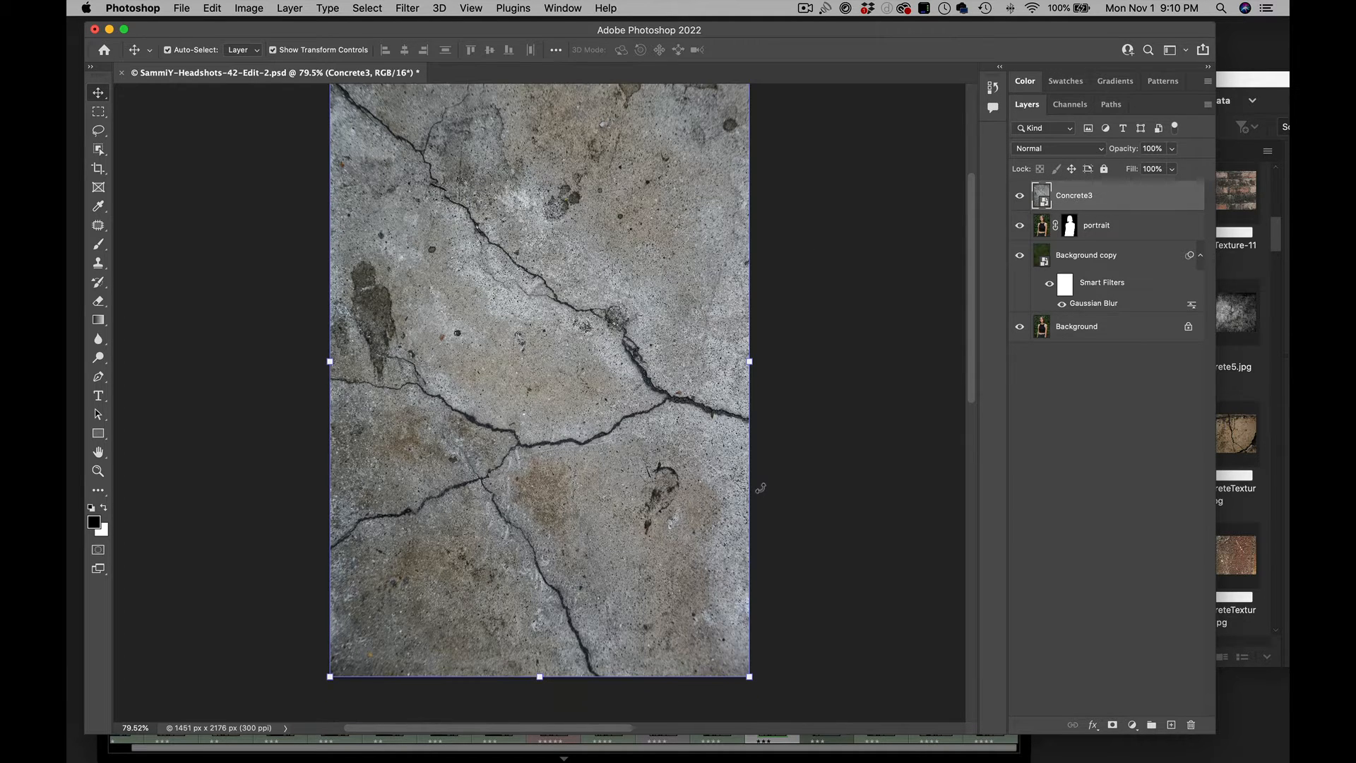
pyautogui.scroll(1, 760, 487)
pyautogui.scroll(1, 761, 487)
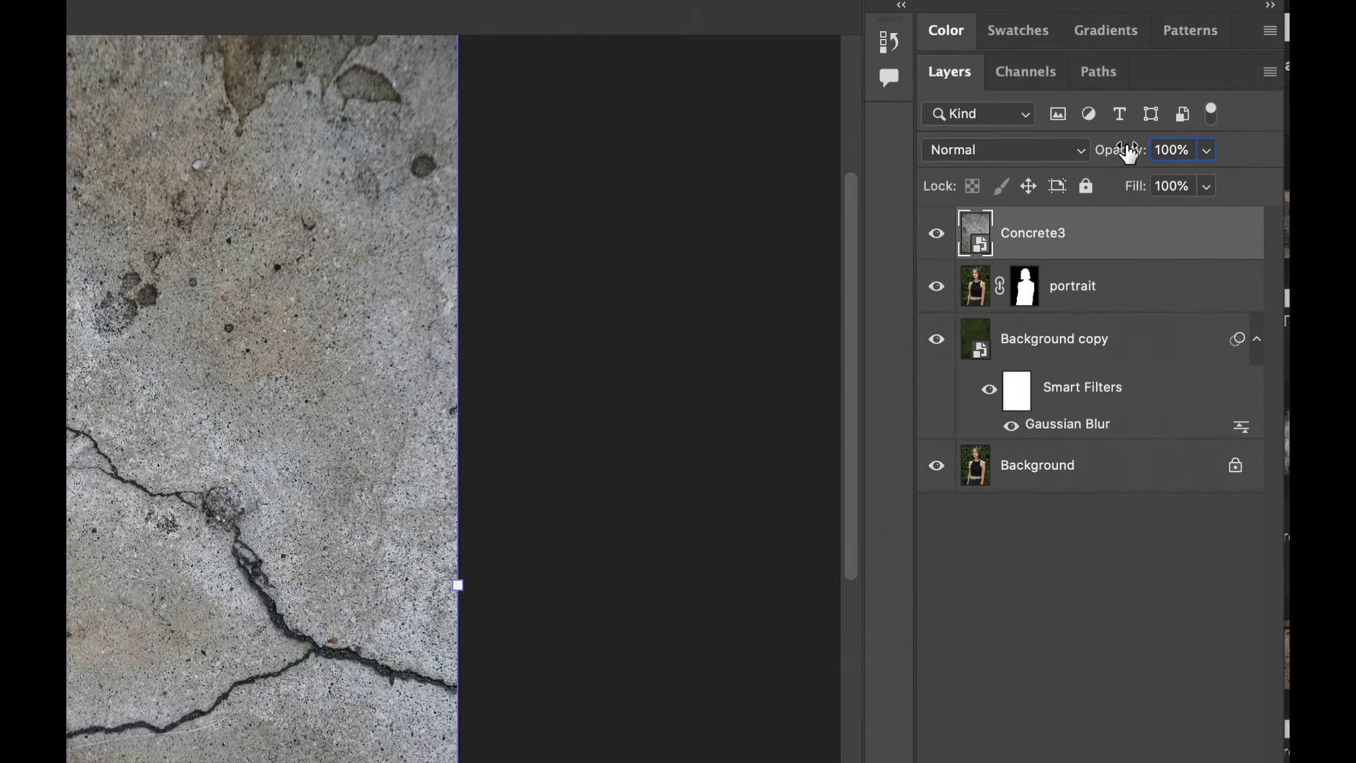
pyautogui.moveTo(1124, 157)
pyautogui.mouseDown()
pyautogui.moveTo(1085, 168)
pyautogui.moveTo(1121, 155)
pyautogui.mouseUp()
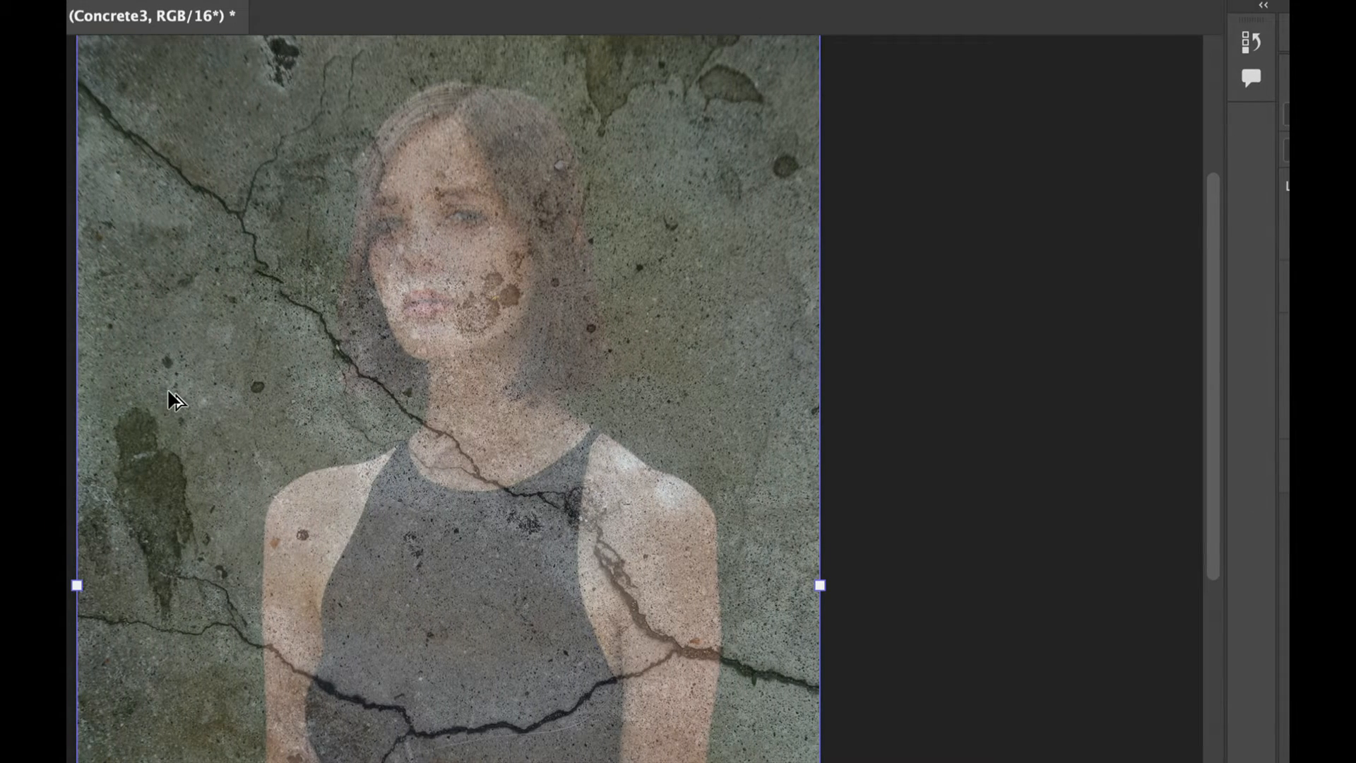
pyautogui.press('super')
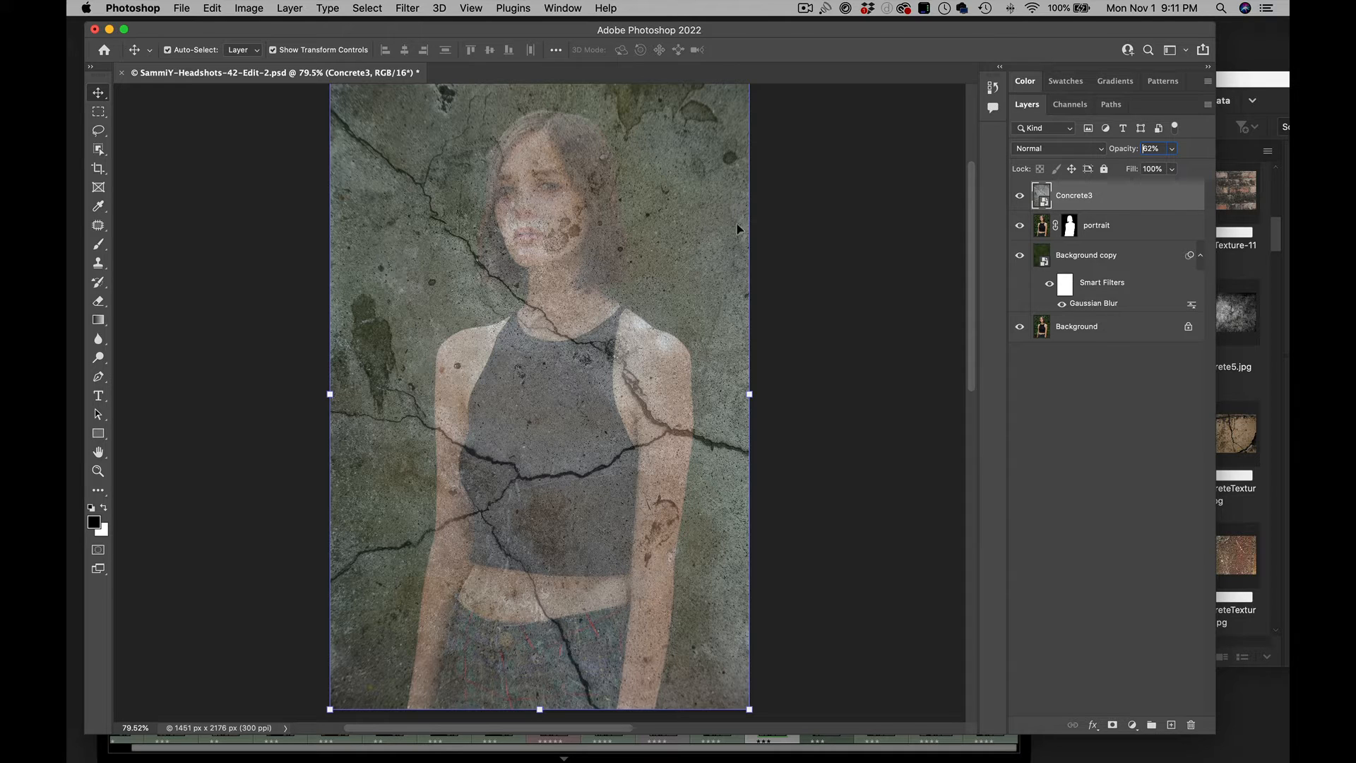
pyautogui.click(1118, 205)
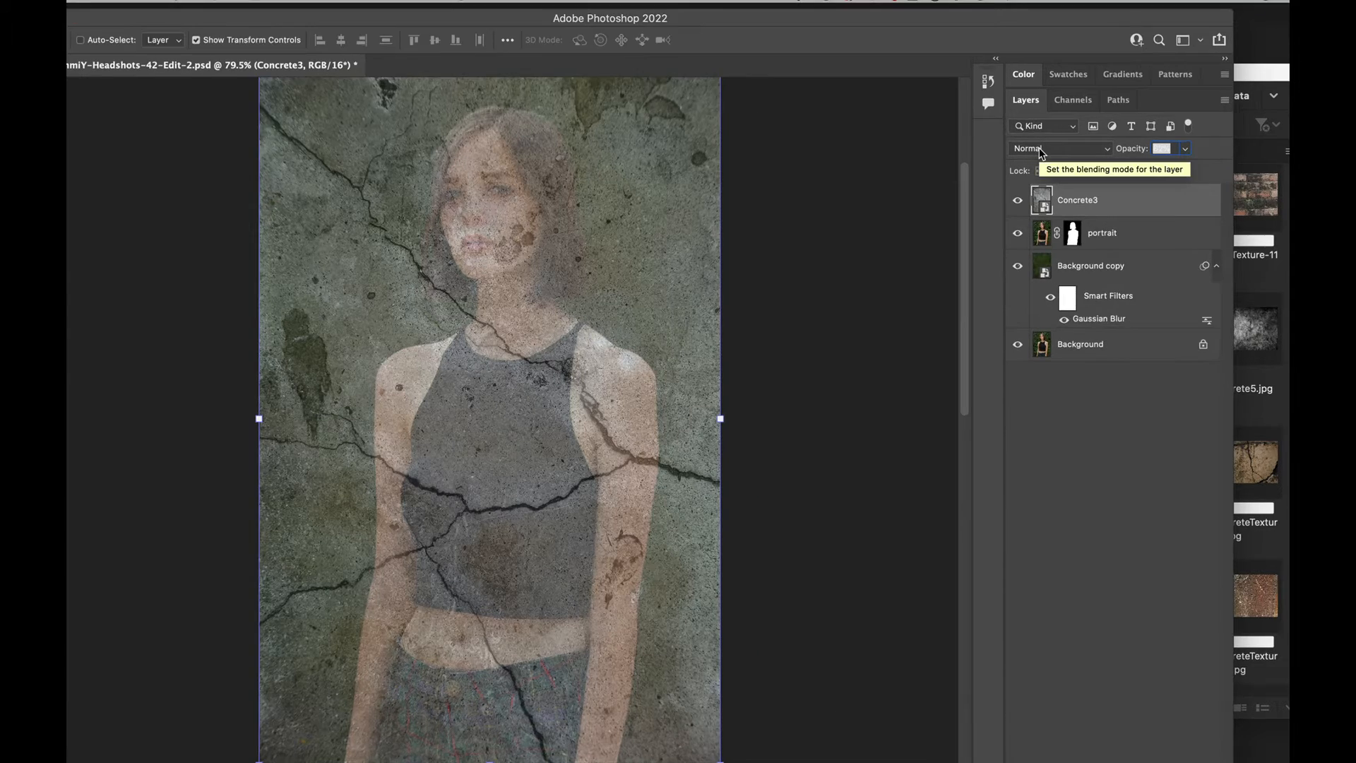
# - Set the blending mode of the Concrete3 layer to Soft Light
pyautogui.hscroll(4, 1040, 148)
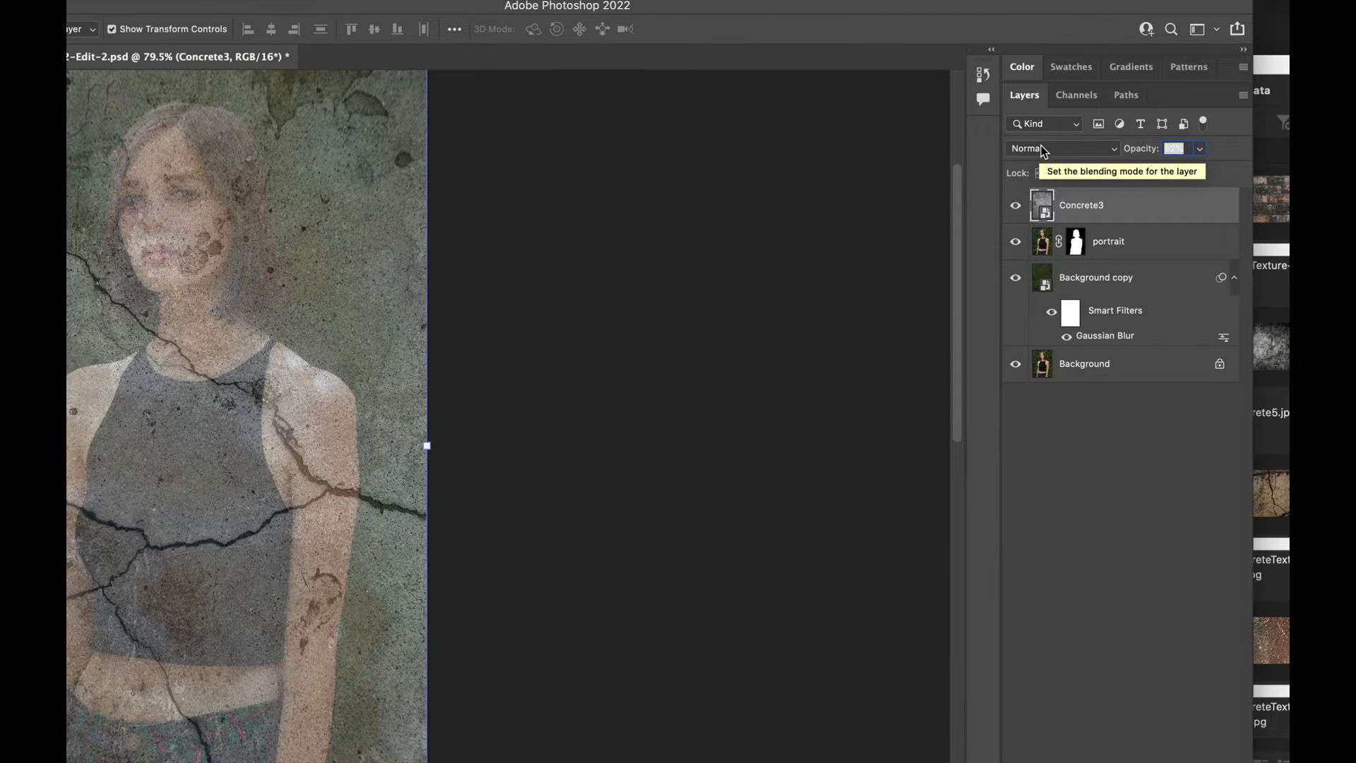
pyautogui.hscroll(-5, 887, 211)
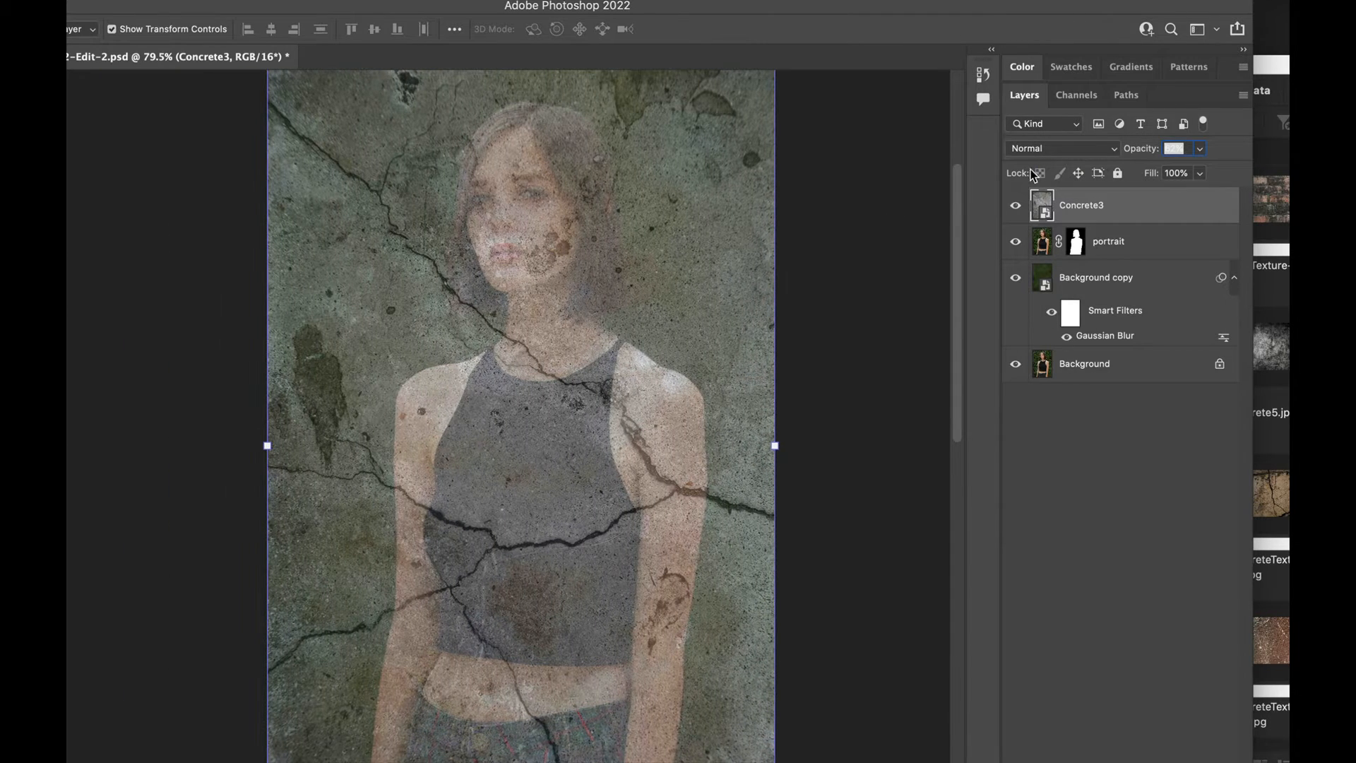
pyautogui.click(1066, 149)
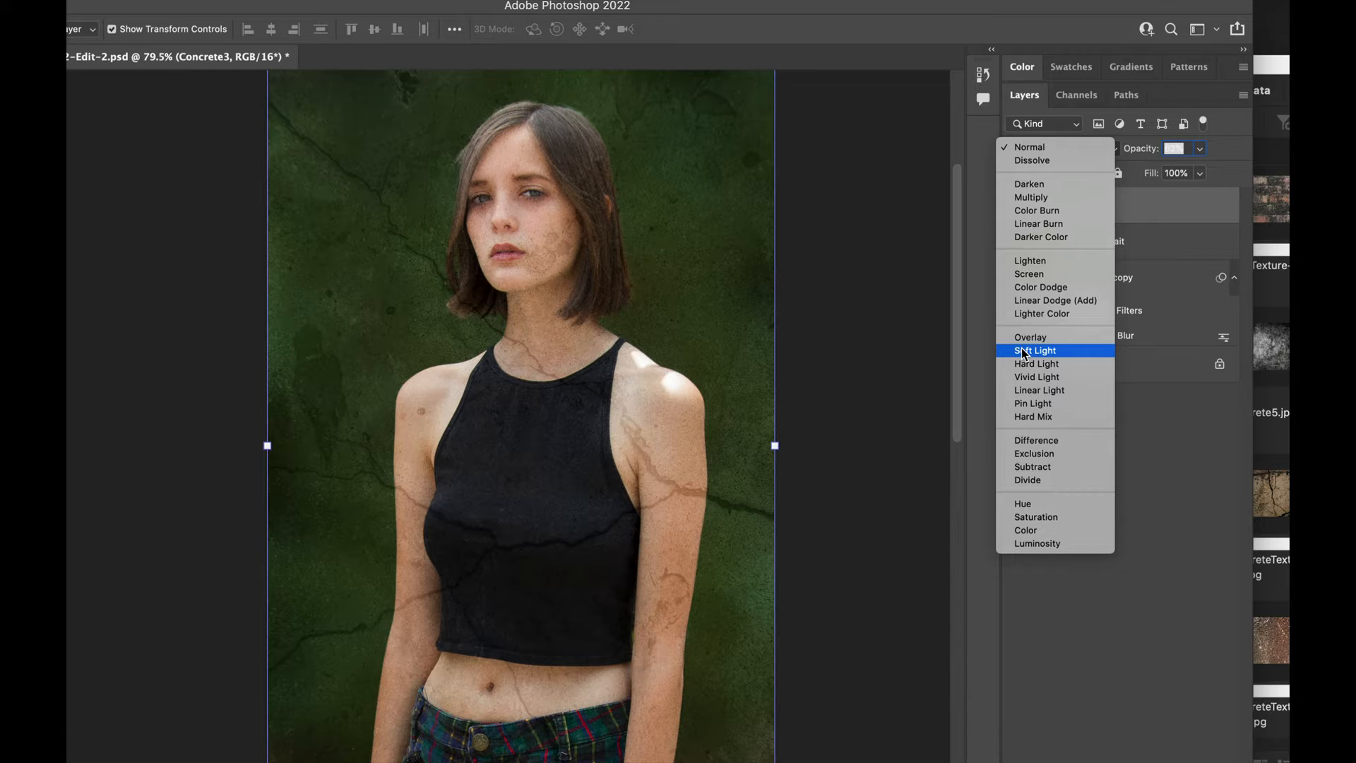
pyautogui.click(1024, 351)
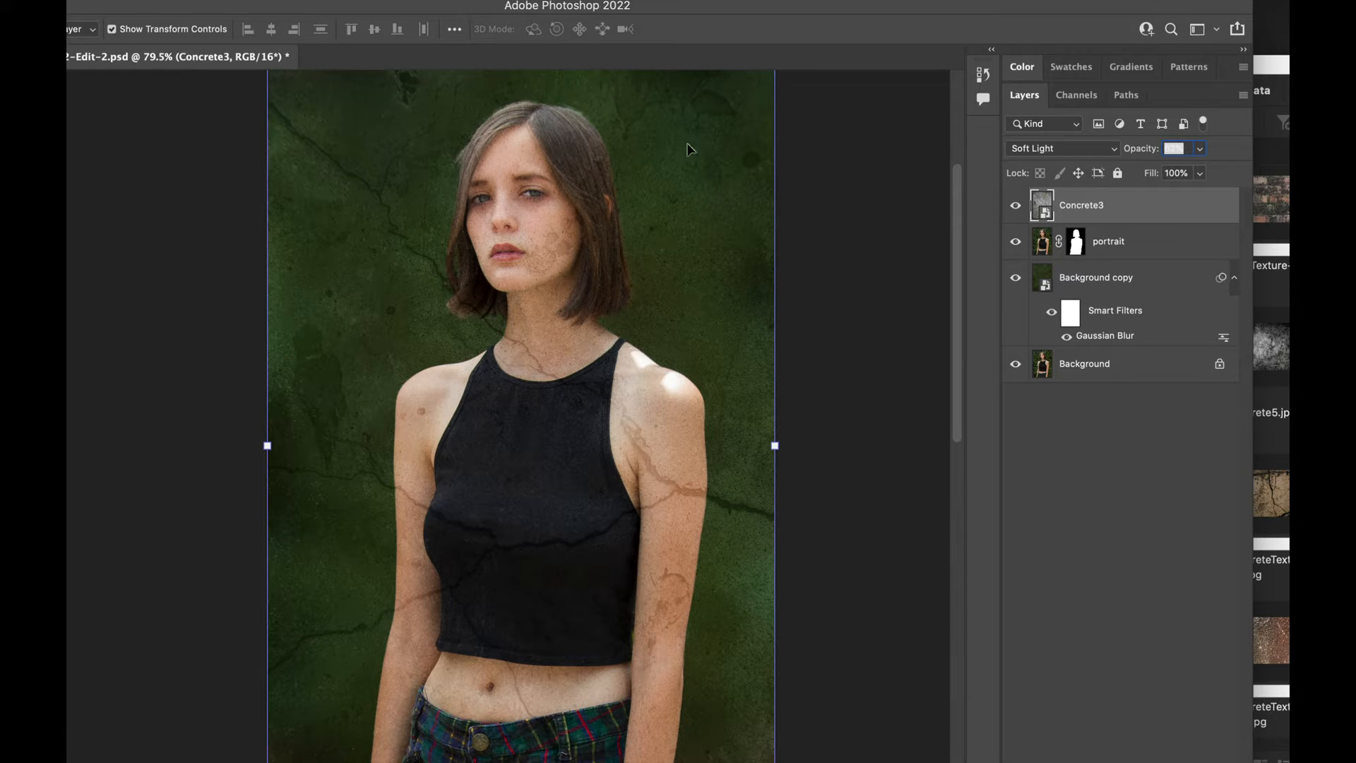
# - Try the portrait layer's mask as a selection, clear it, and add a blank layer mask to the Concrete3 layer
pyautogui.keyDown('super'); pyautogui.click(1076, 246); pyautogui.keyUp('super')
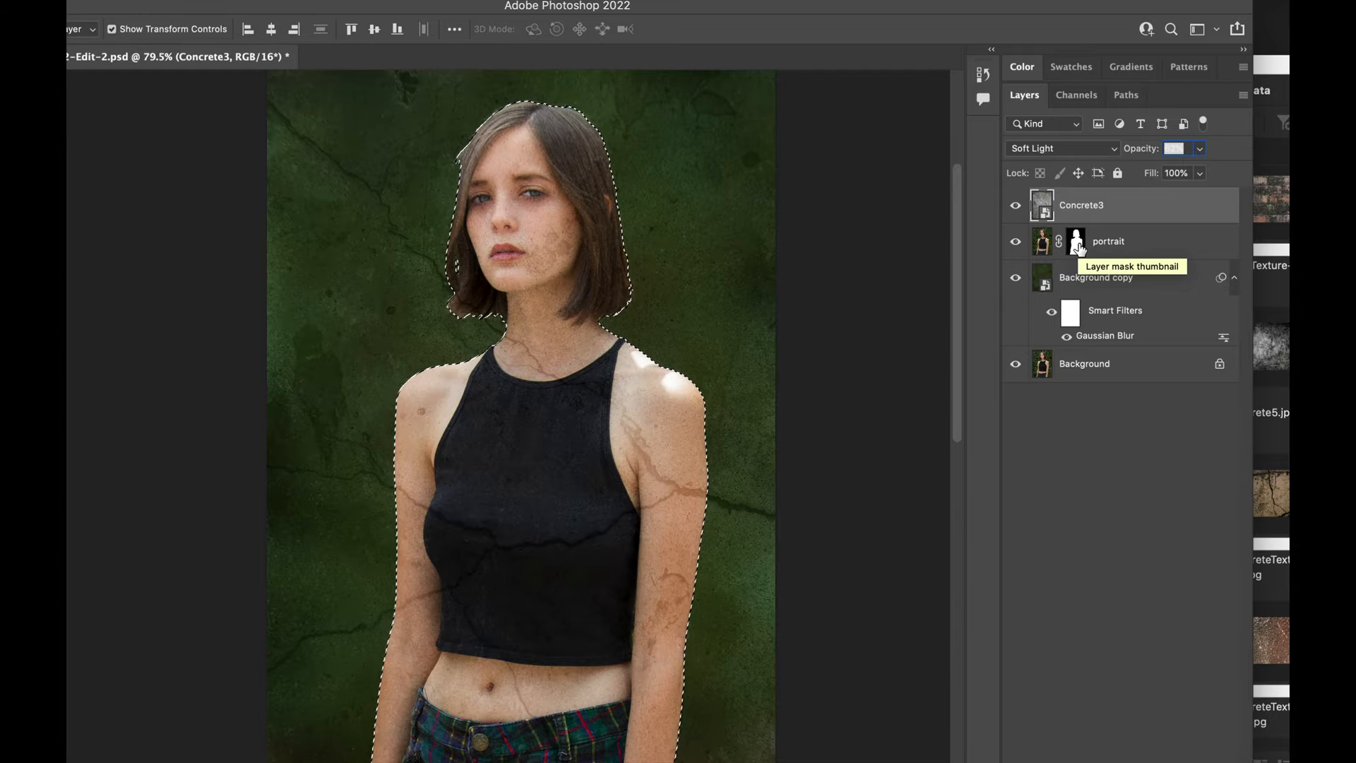
pyautogui.hotkey('ctrl', 'd')
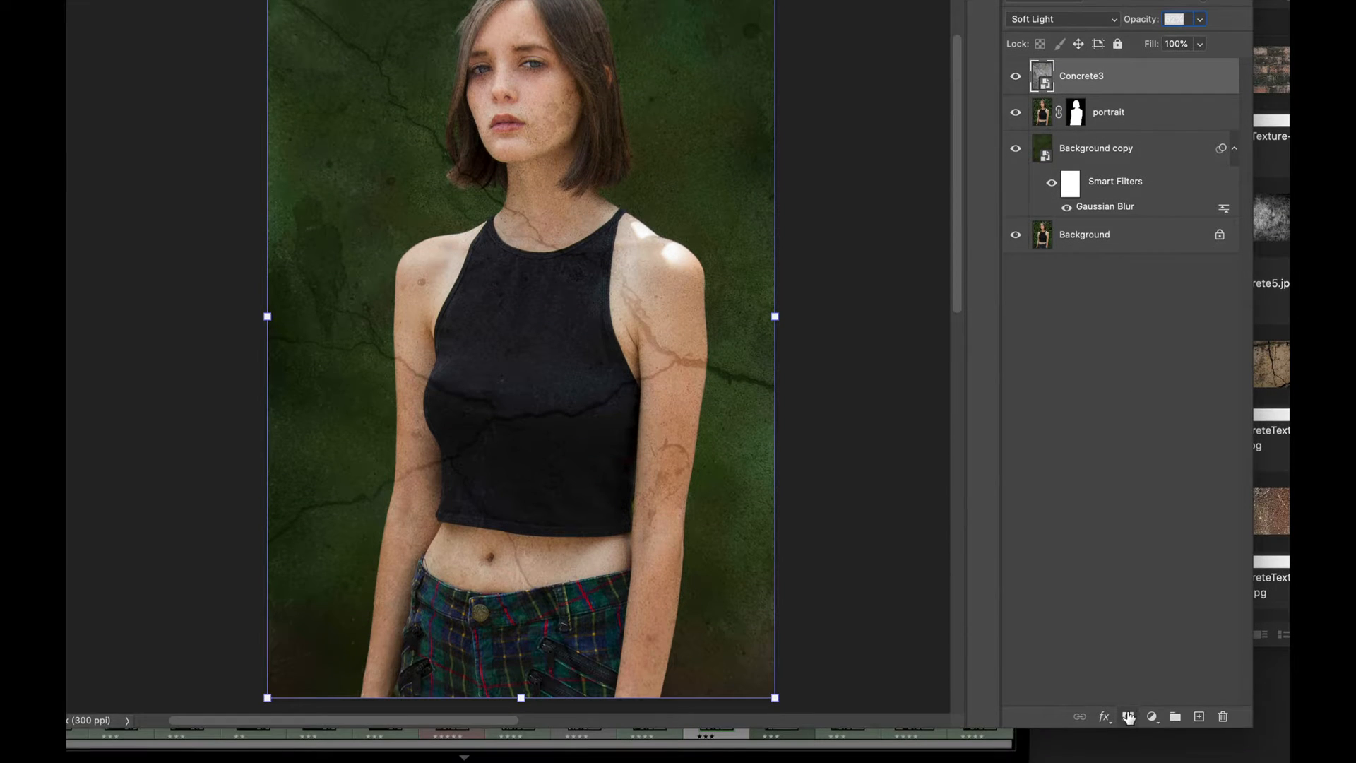
pyautogui.hscroll(10, 1128, 719)
pyautogui.hscroll(-7, 1129, 720)
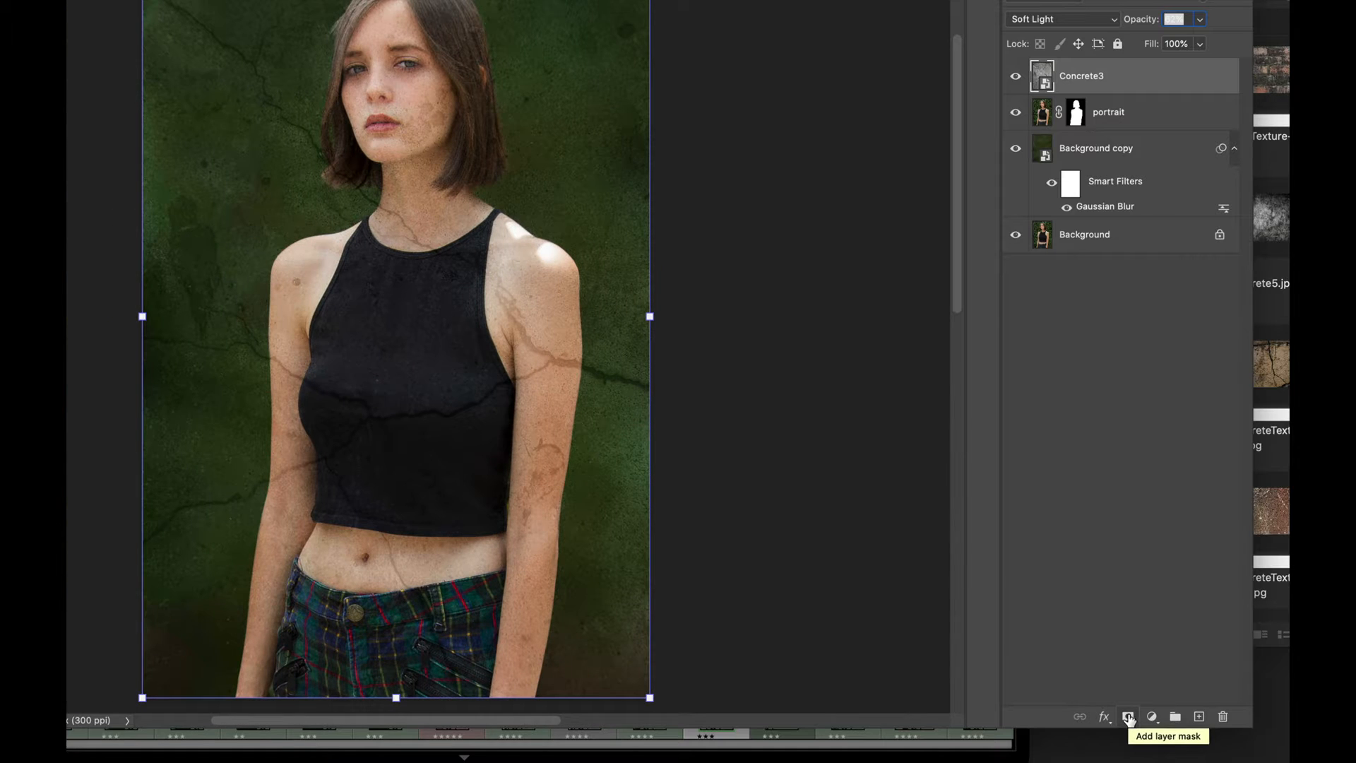
pyautogui.click(1129, 718)
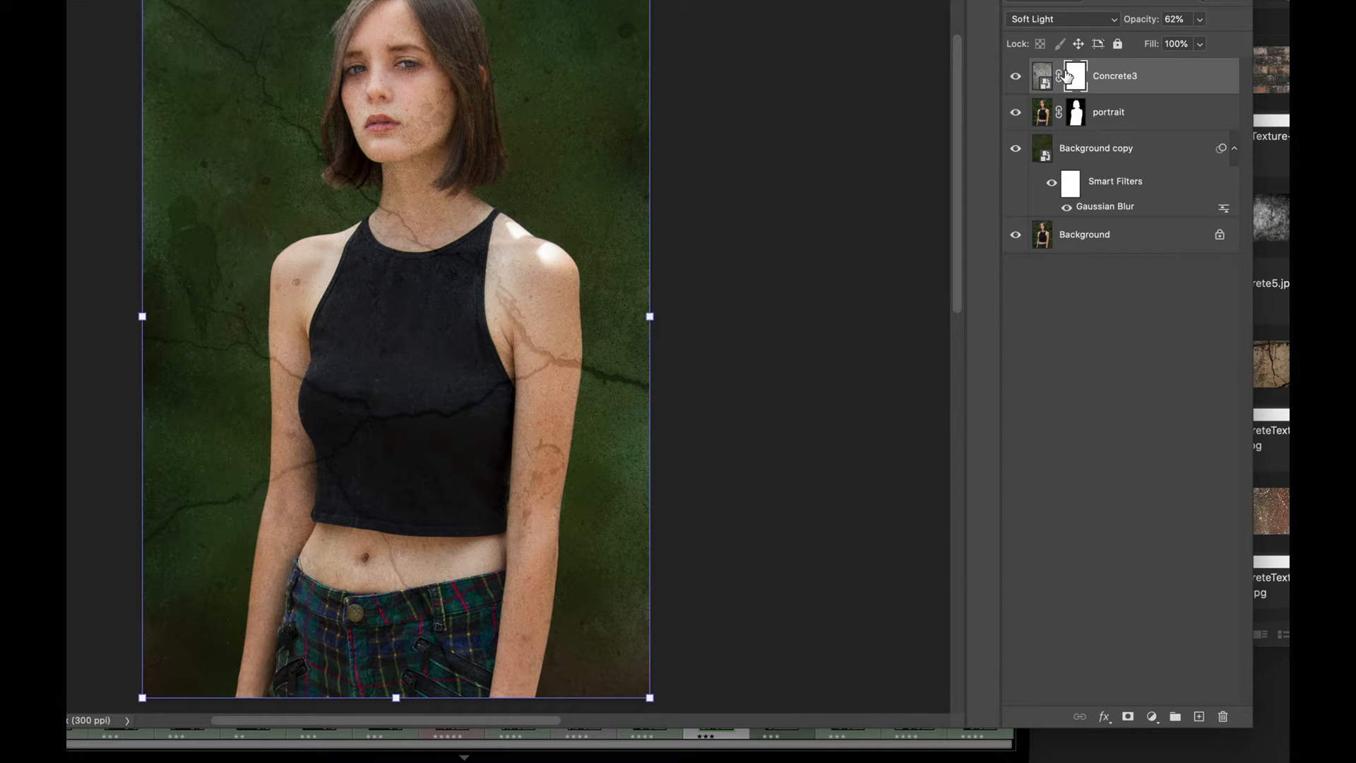
# - Load the portrait layer's mask as a selection and target the blank mask on the Concrete3 layer
pyautogui.click(1076, 110)
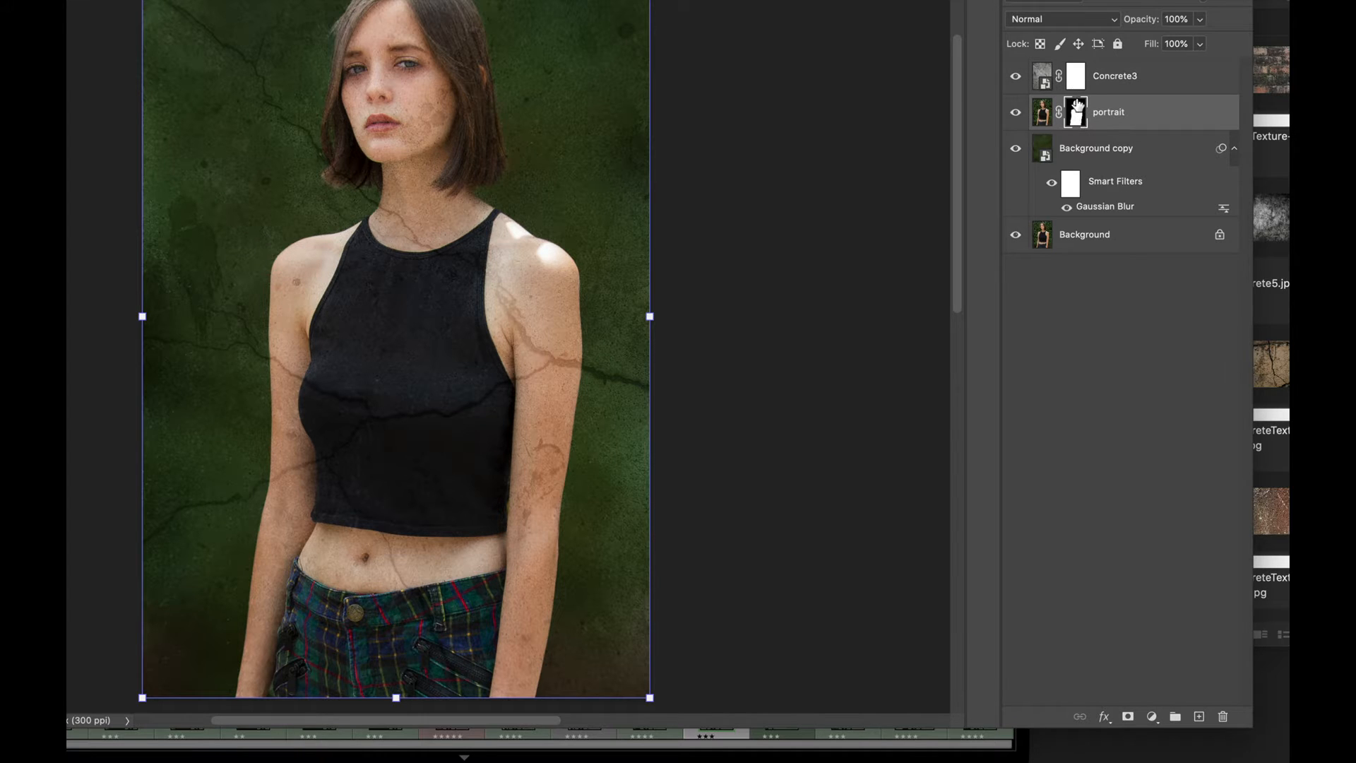
pyautogui.keyDown('ctrl'); pyautogui.click(1077, 106); pyautogui.keyUp('ctrl')
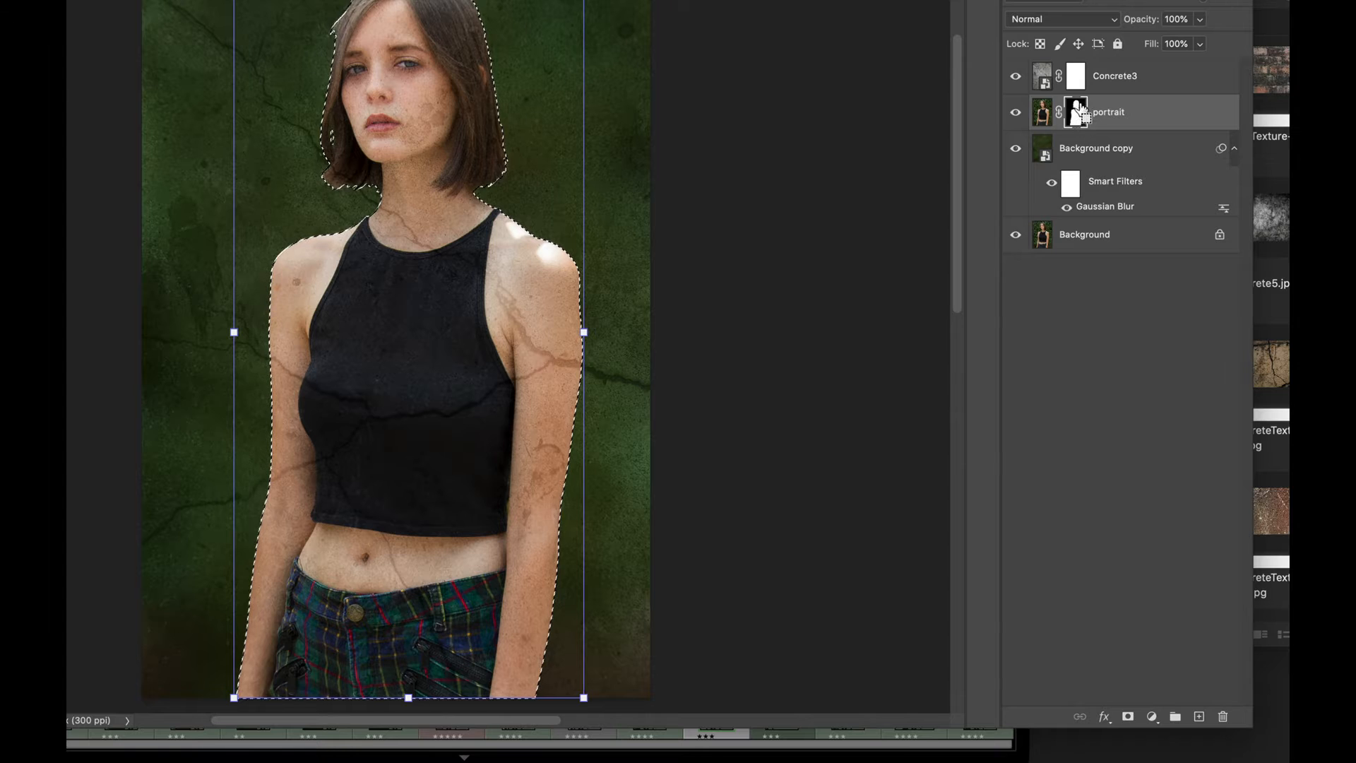
pyautogui.click(1075, 78)
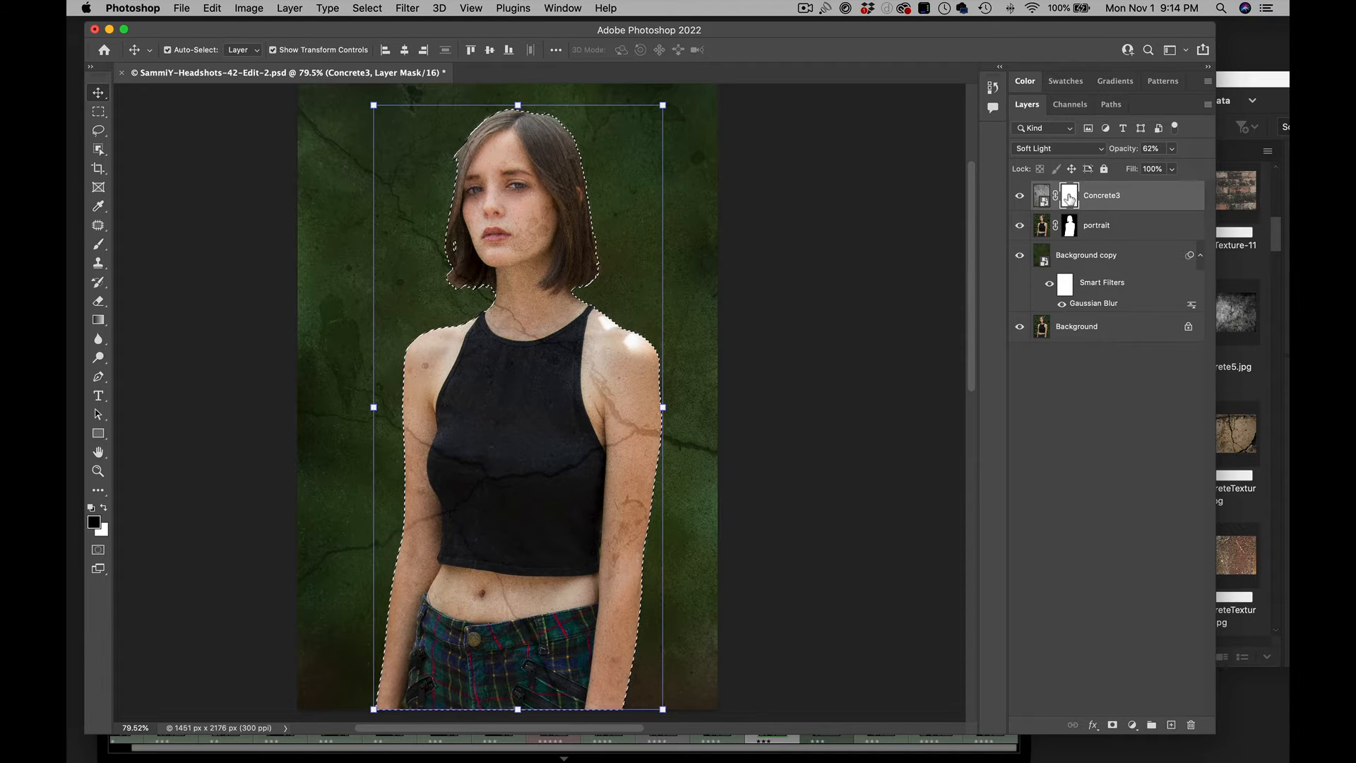
pyautogui.hscroll(-2, 950, 189)
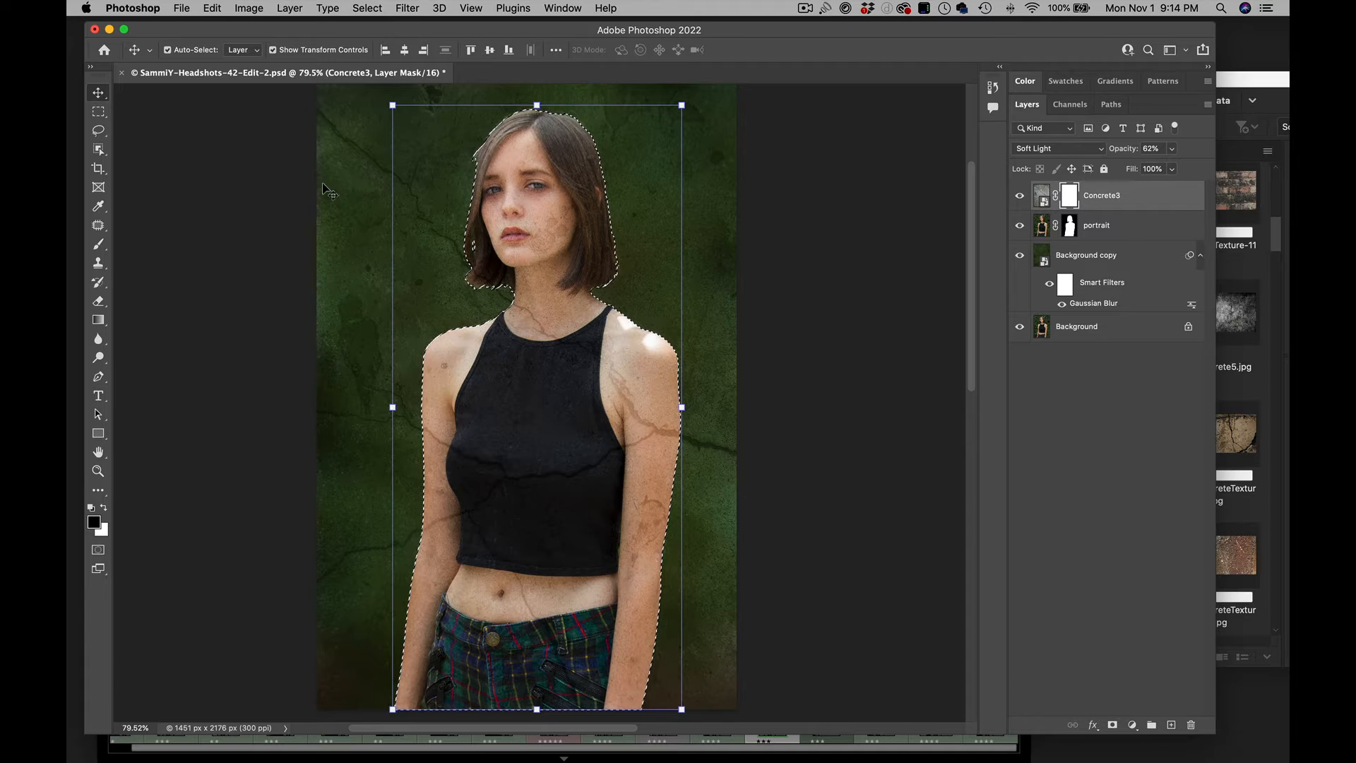
# - Set up a Soft Round brush with 0% hardness and 50% opacity for painting on the mask
pyautogui.press('b')
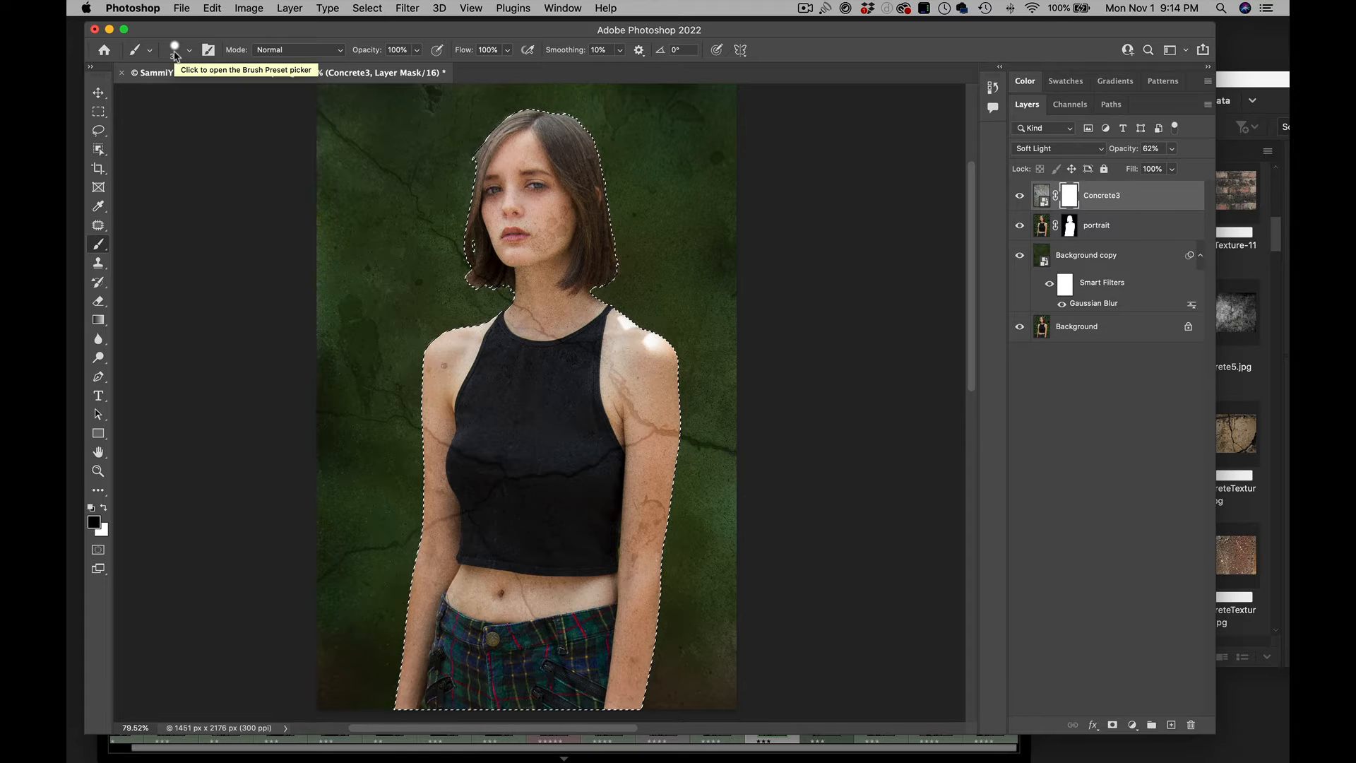
pyautogui.click(190, 52)
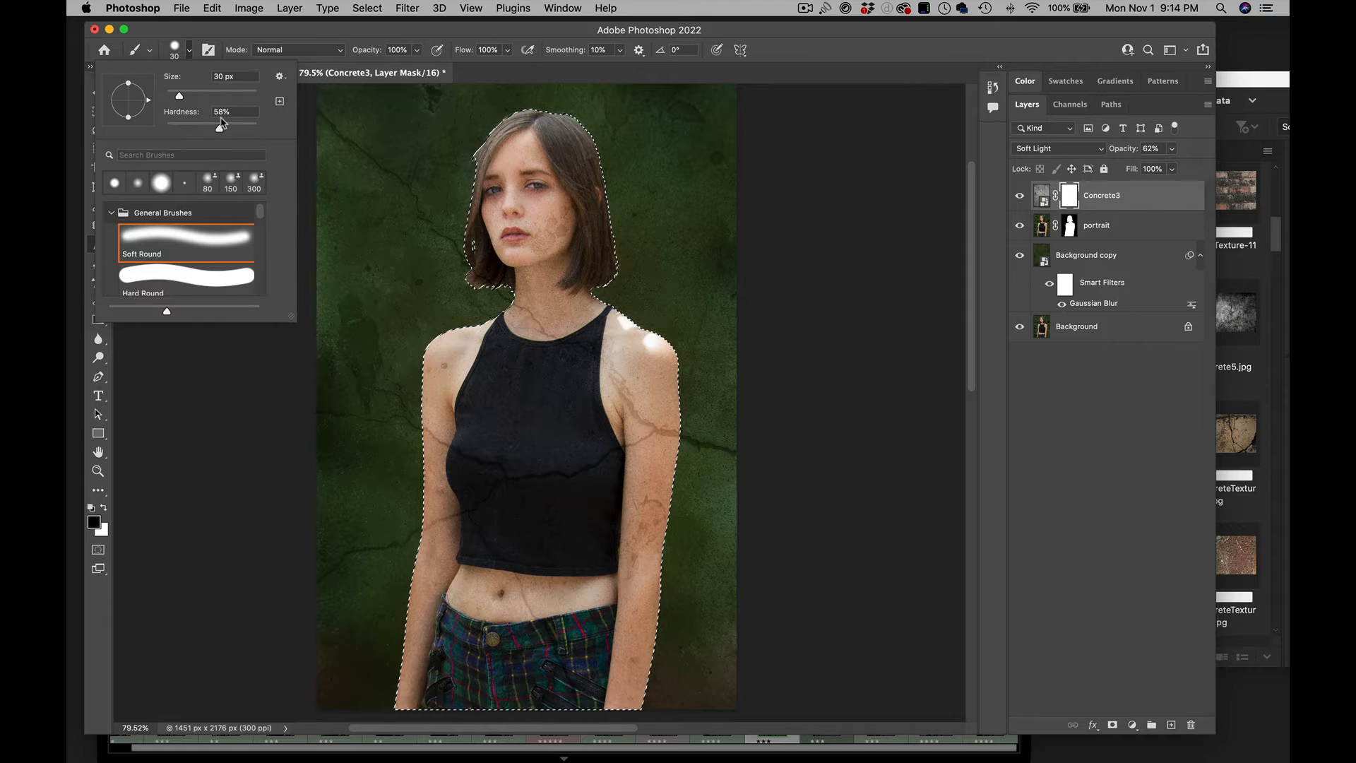
pyautogui.moveTo(219, 132); pyautogui.dragTo(166, 132)
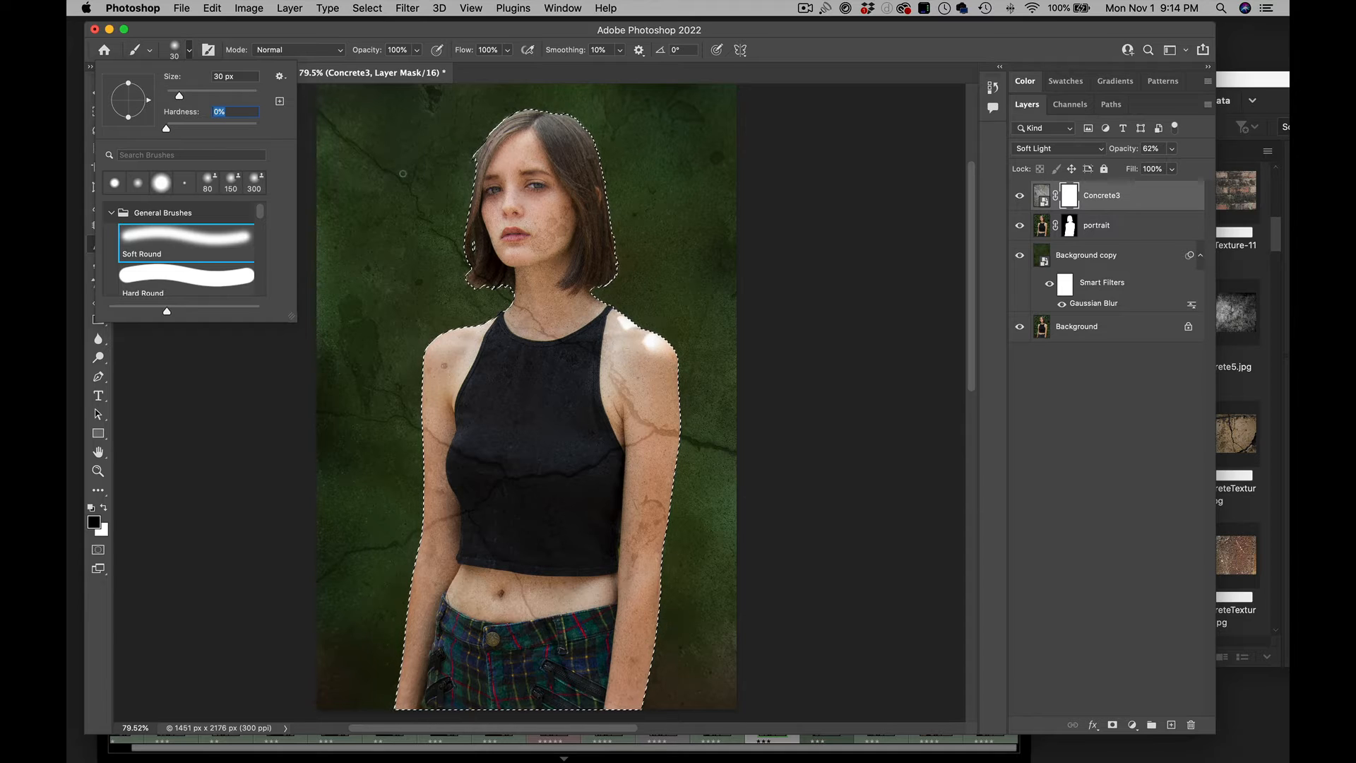
pyautogui.press('Return')
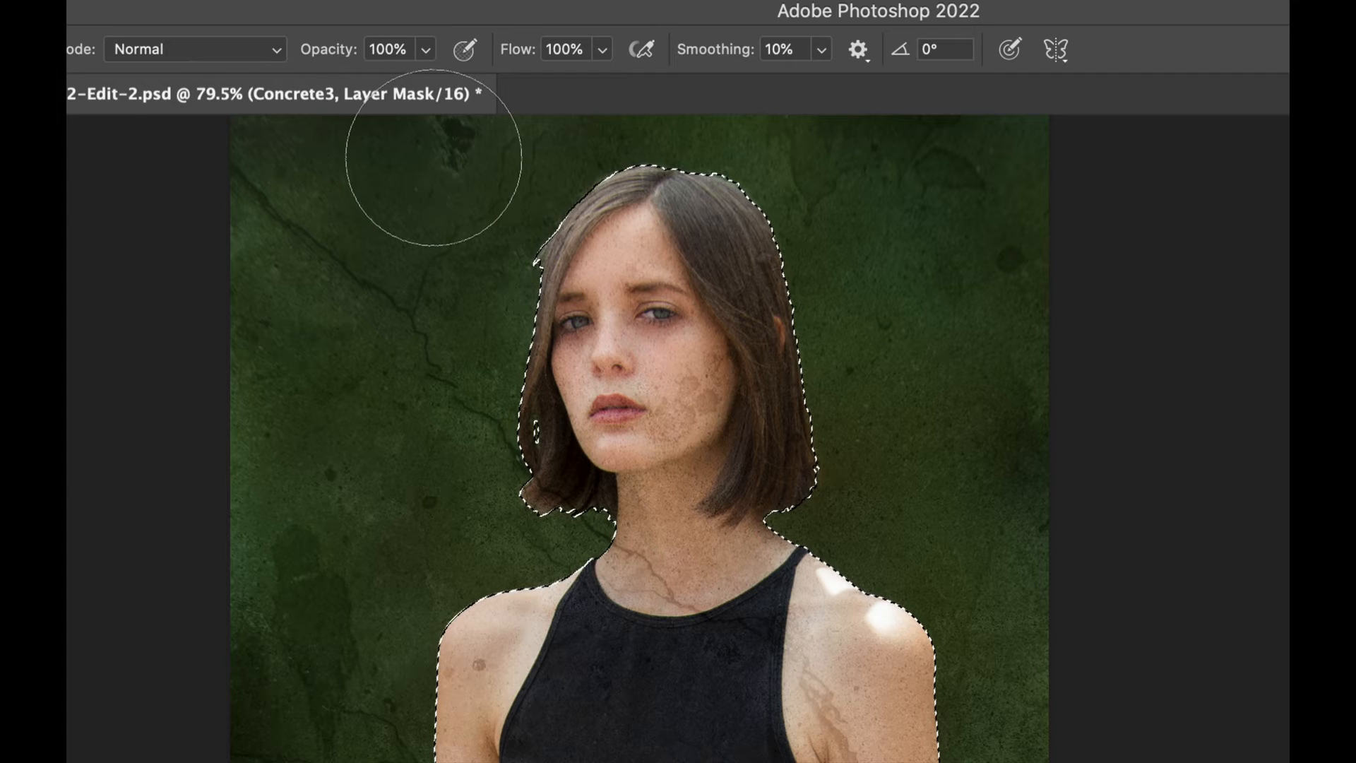
pyautogui.press('5')
pyautogui.hscroll(-2, 431, 156)
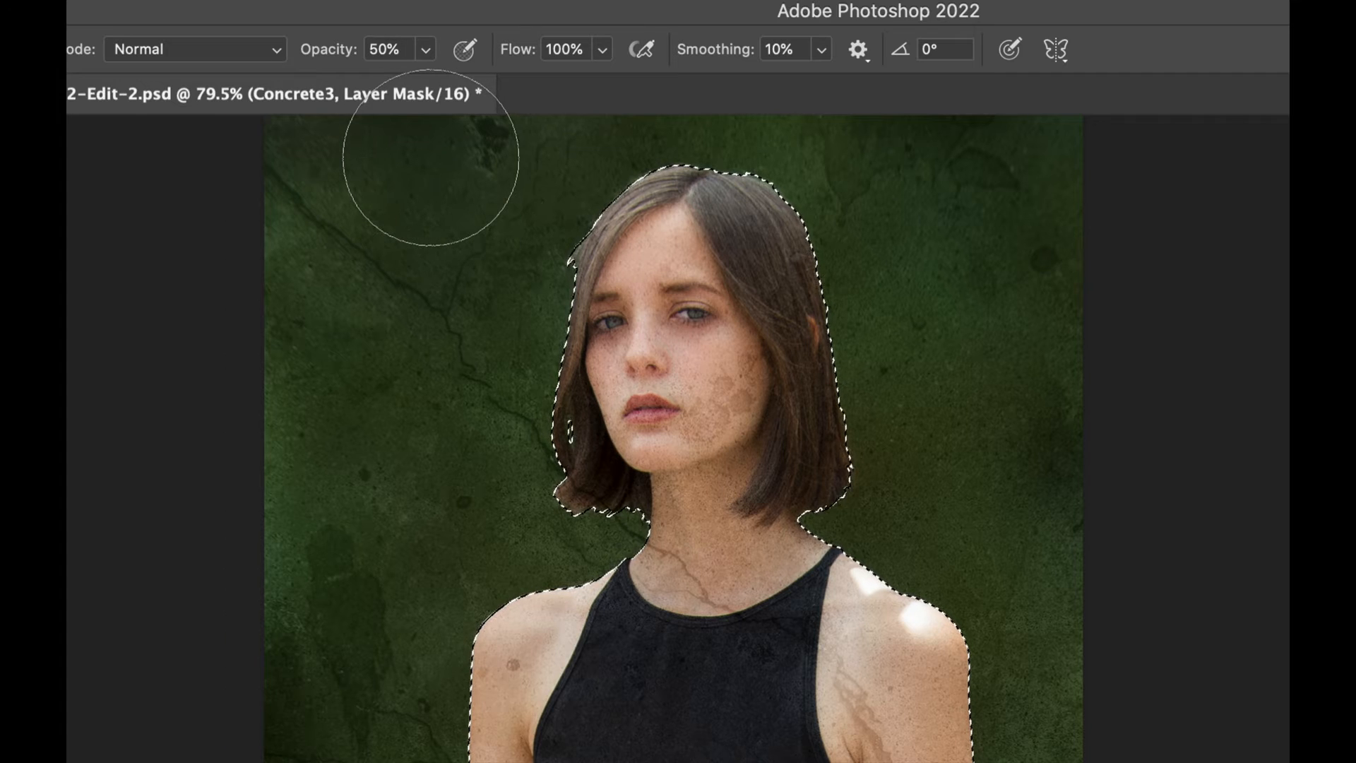
pyautogui.hscroll(-2, 431, 157)
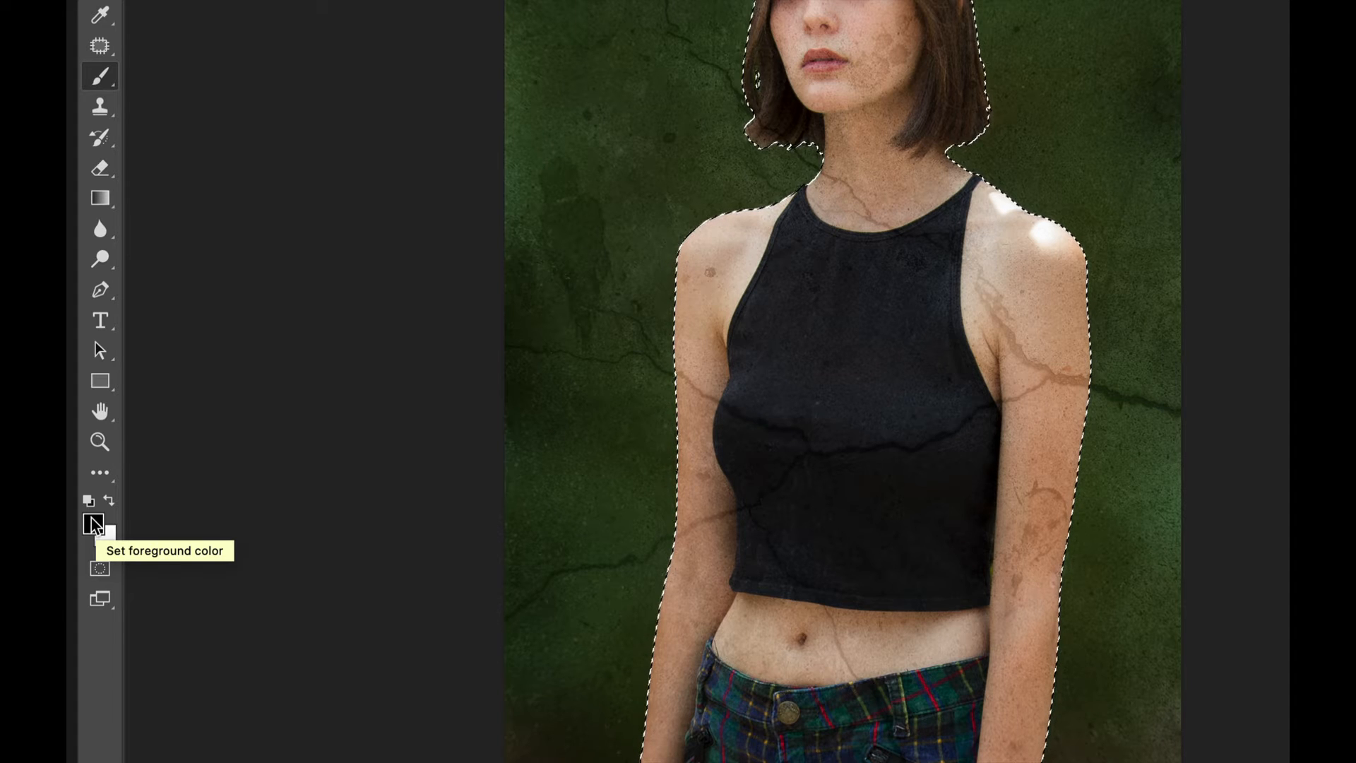
# - Paint with black inside the selection on the Concrete3 mask to hide the texture over the woman, and deselect
pyautogui.press('x')
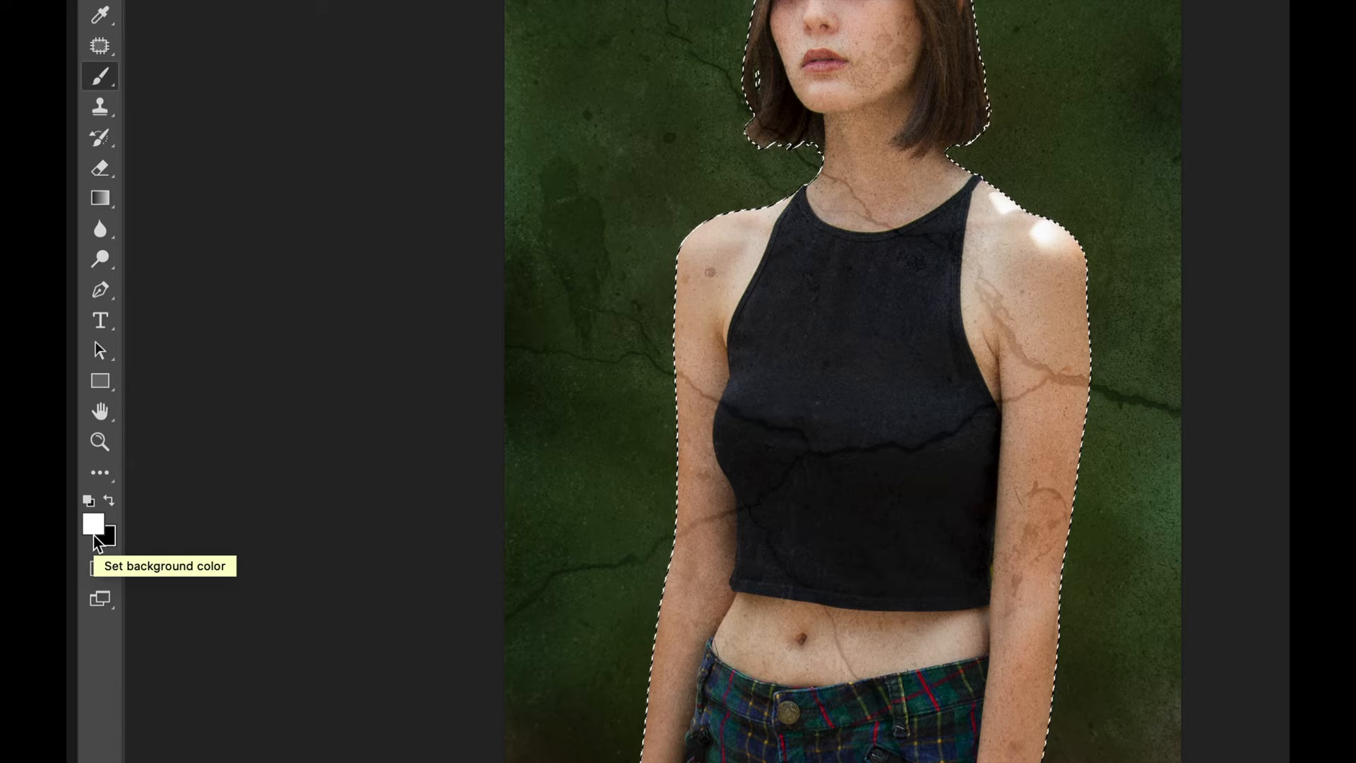
pyautogui.hscroll(-2, 95, 537)
pyautogui.scroll(1, 94, 537)
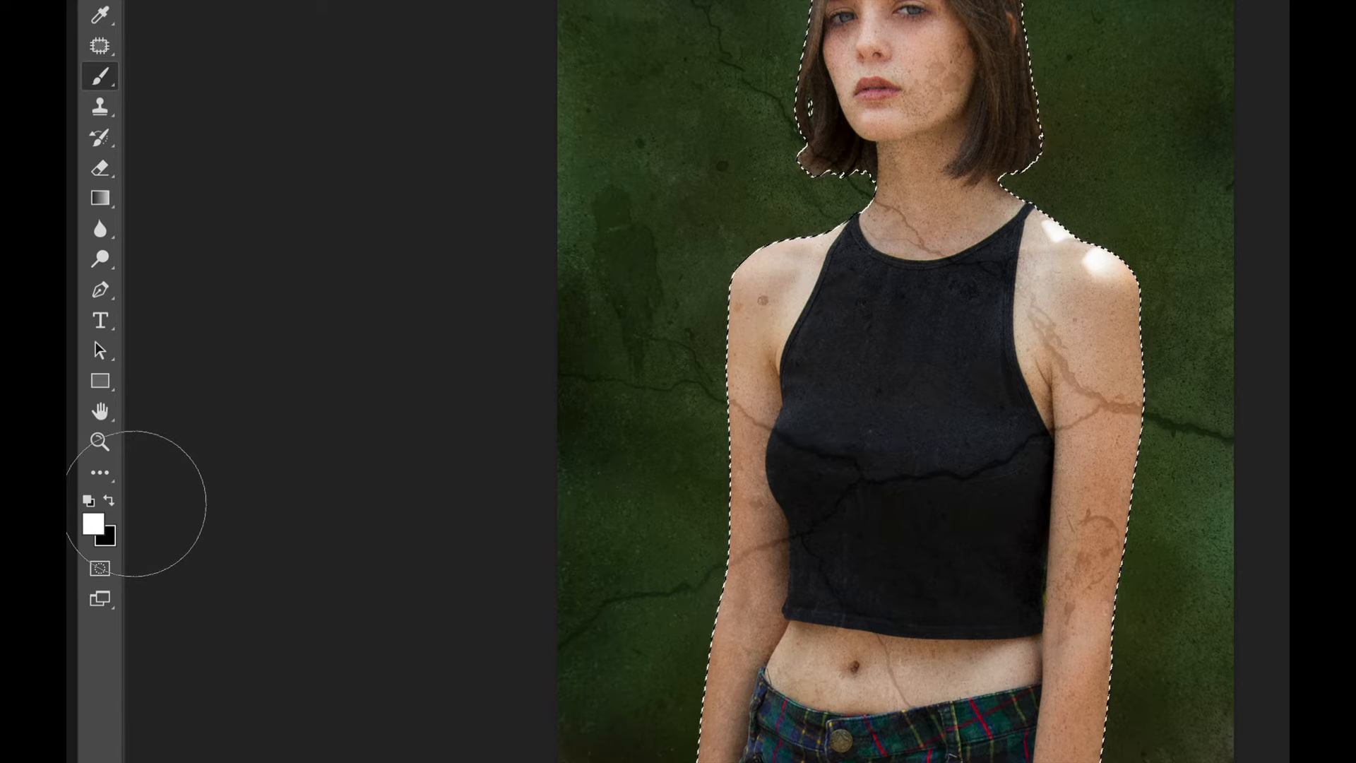
pyautogui.click(108, 500)
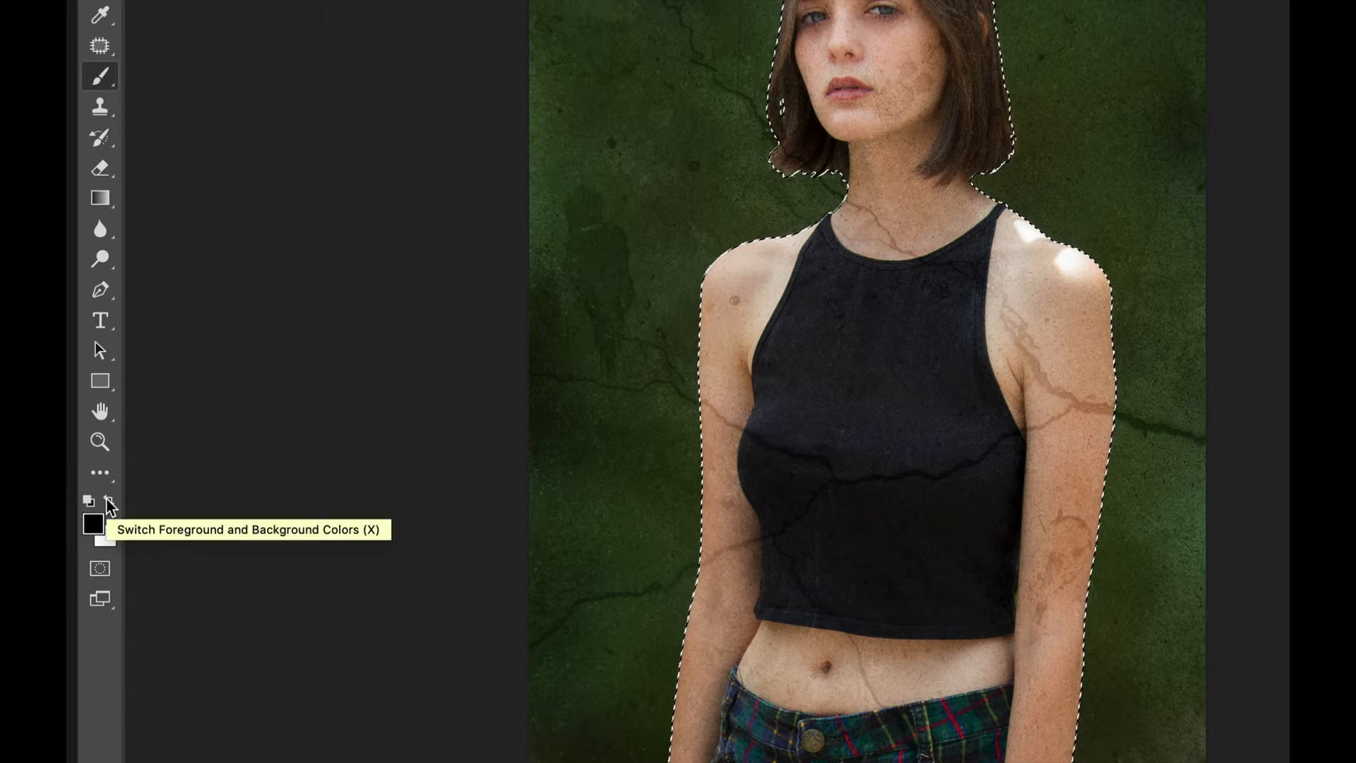
pyautogui.click(108, 501)
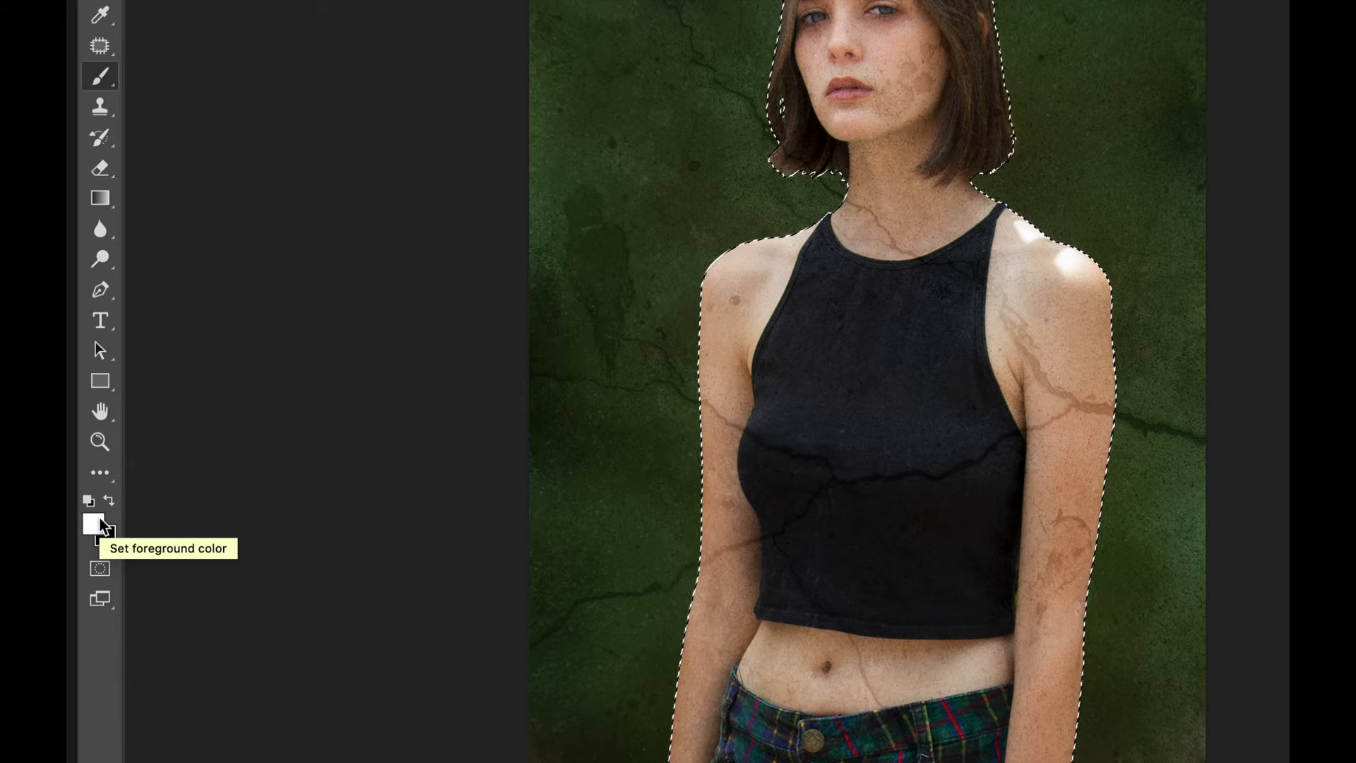
pyautogui.press('x')
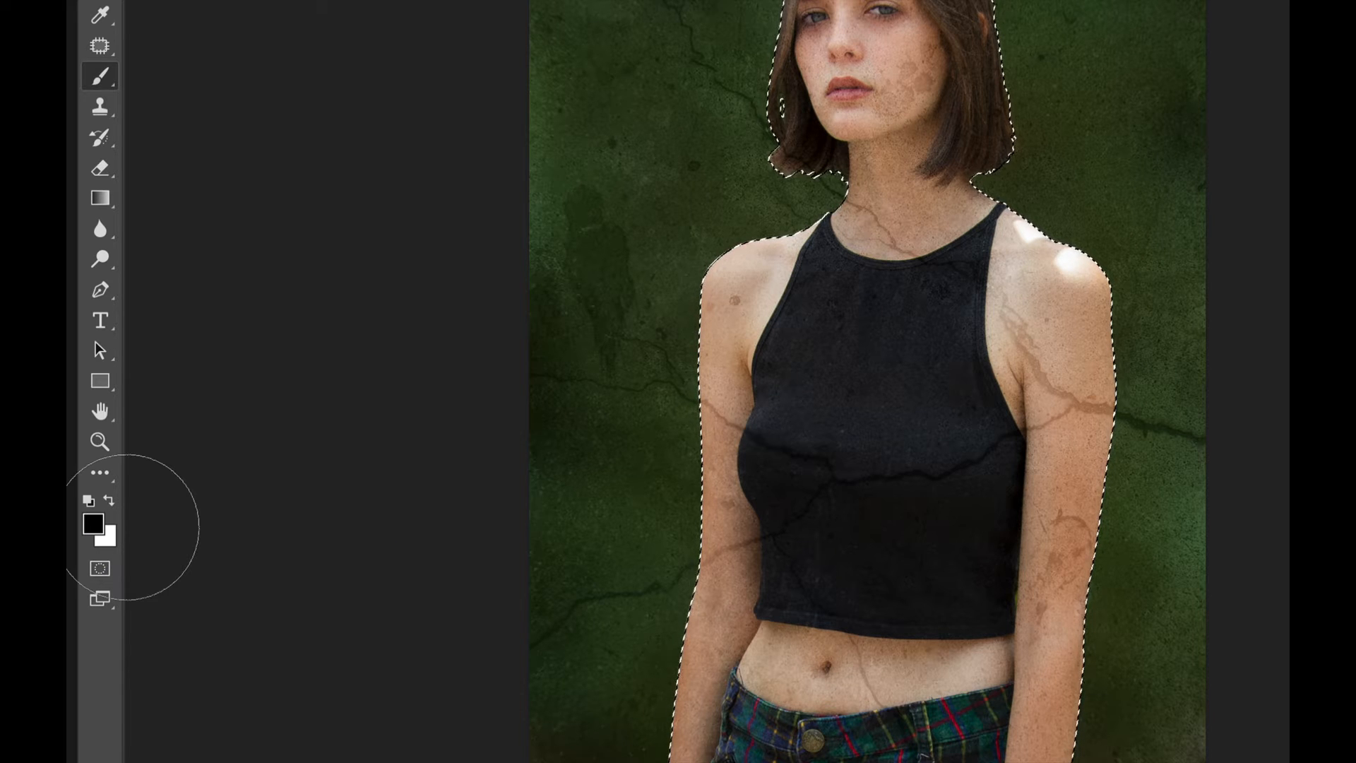
pyautogui.press('x')
pyautogui.press('x')
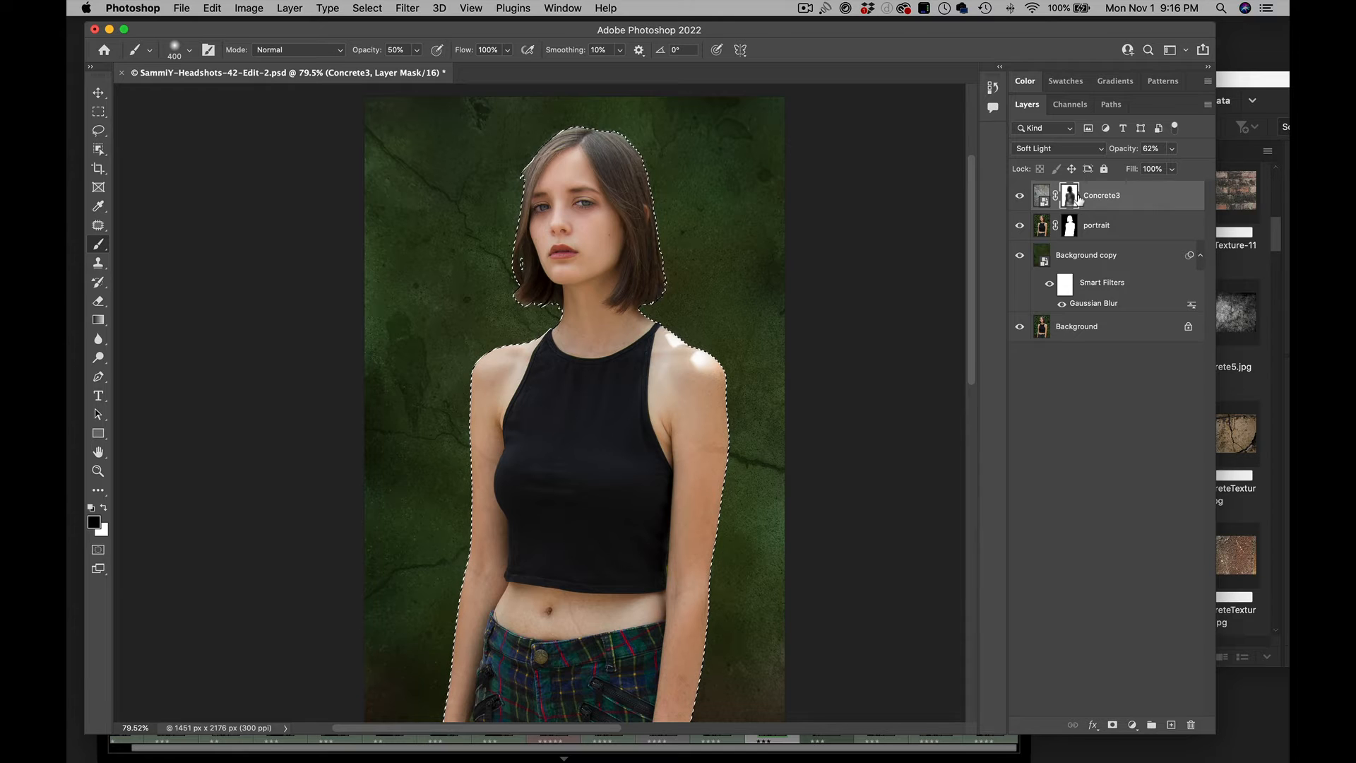
pyautogui.click(1132, 197)
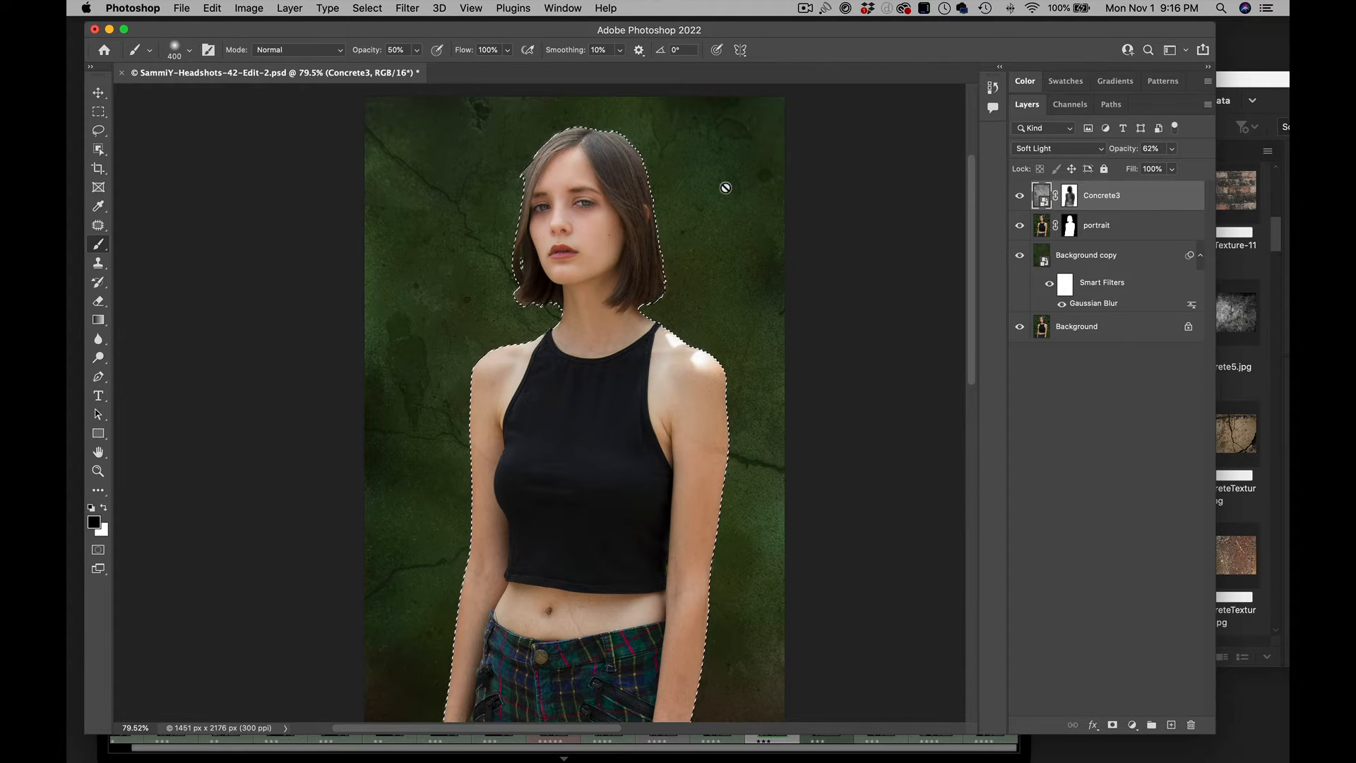
pyautogui.press('super+d')
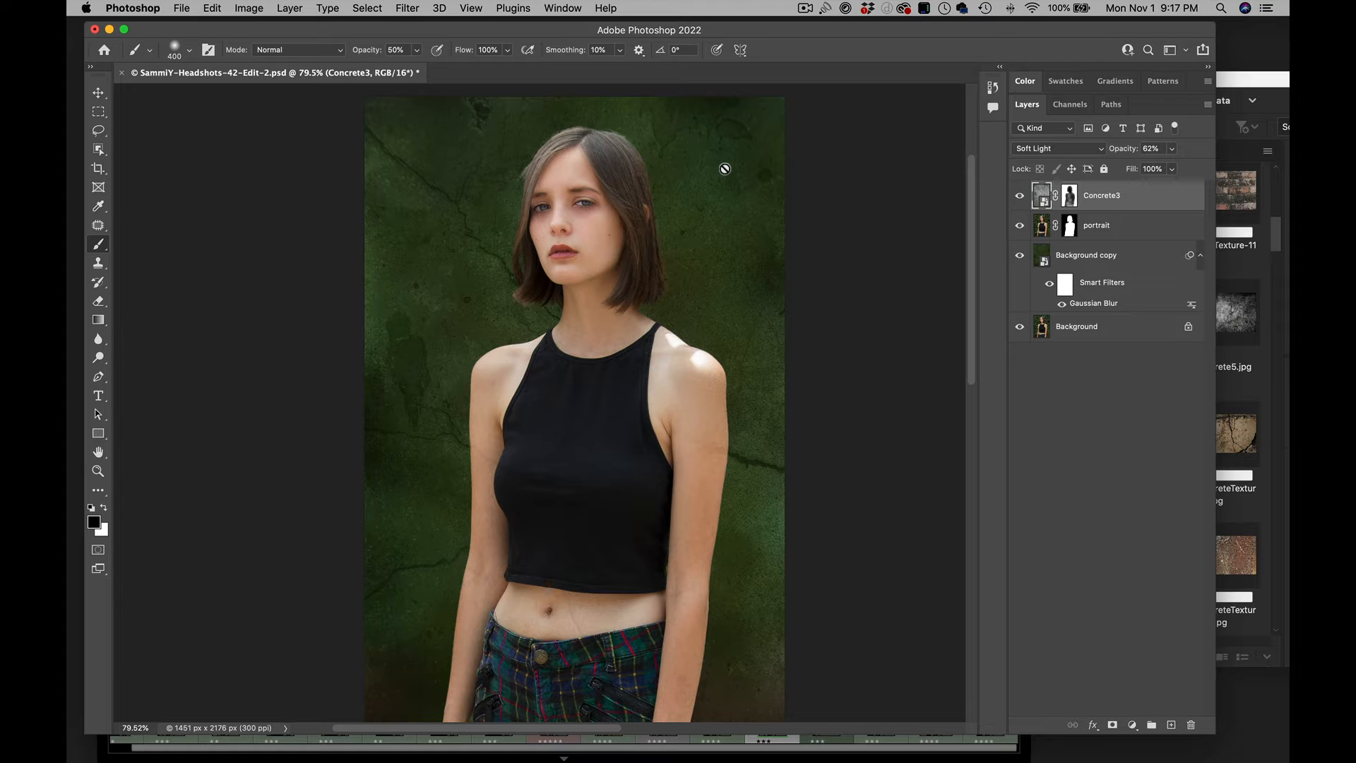
# - Switch to Adobe Bridge and browse the Grunge folder, previewing 2LO Burnished 5.jpg and [D] Blue Moon.jpg
pyautogui.moveTo(917, 40); pyautogui.dragTo(899, 43)
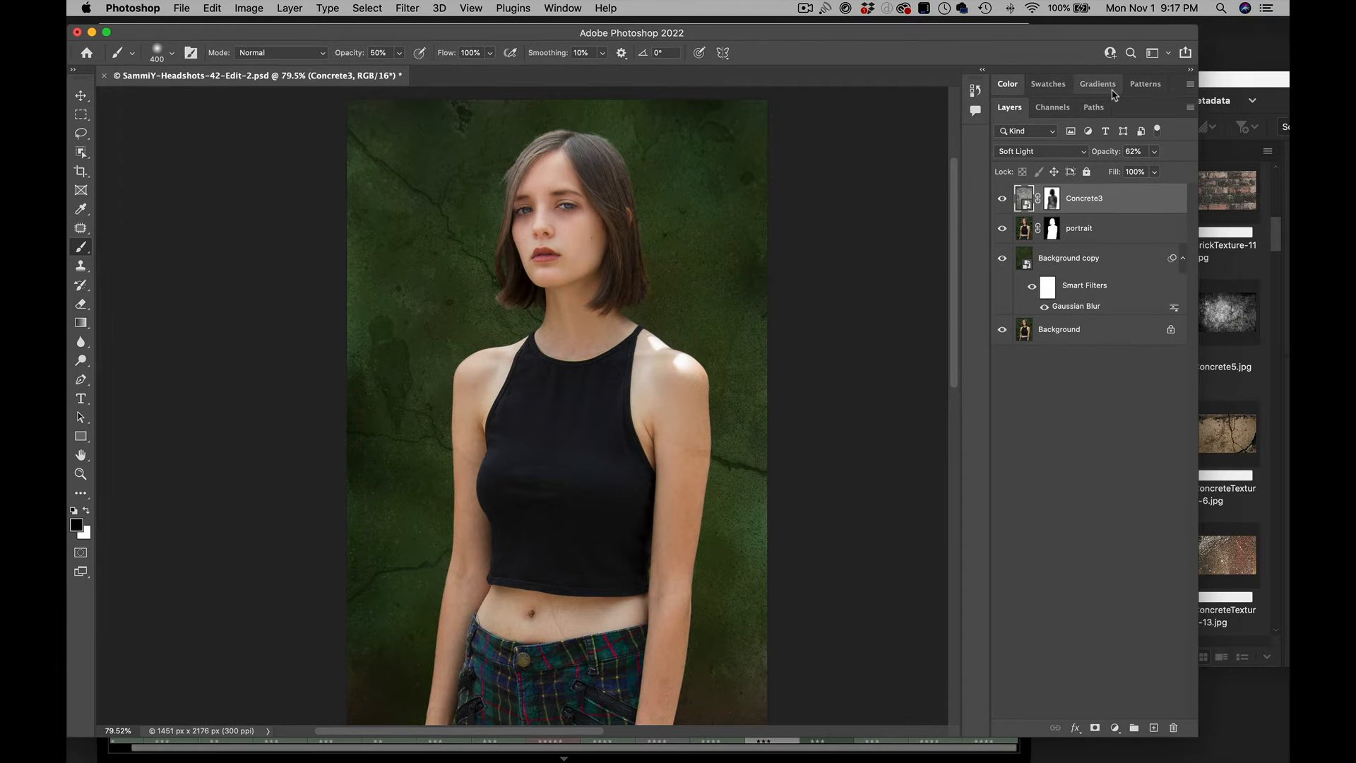
pyautogui.click(1221, 82)
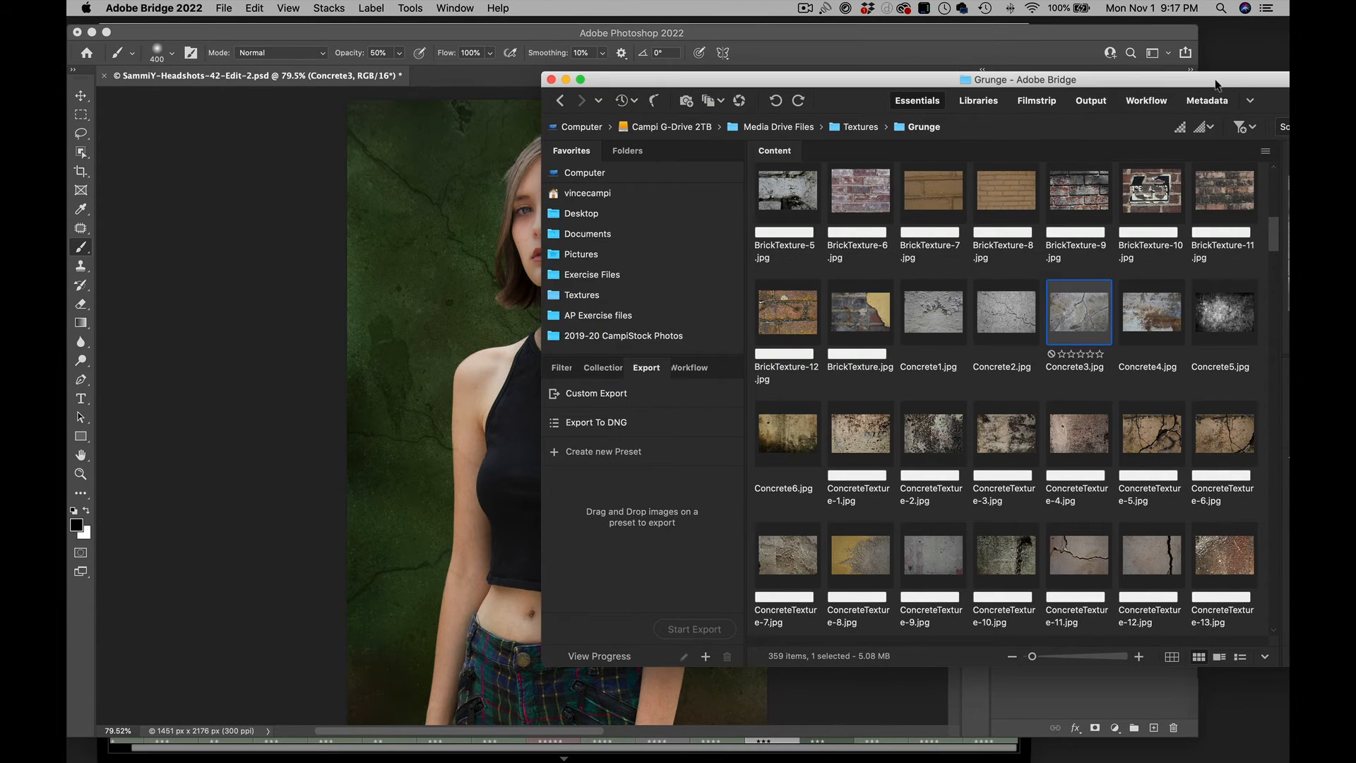
pyautogui.moveTo(1221, 82); pyautogui.dragTo(985, 103)
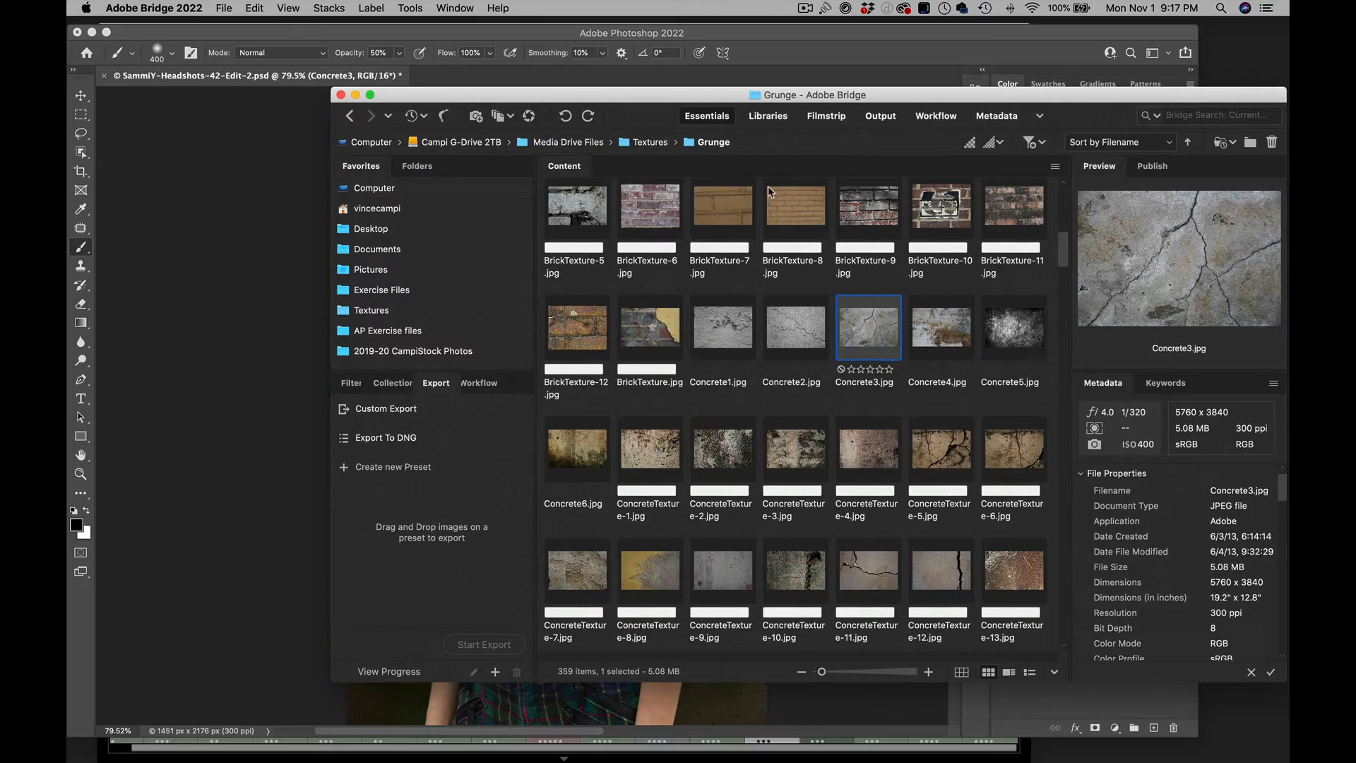
pyautogui.scroll(-10, 791, 348)
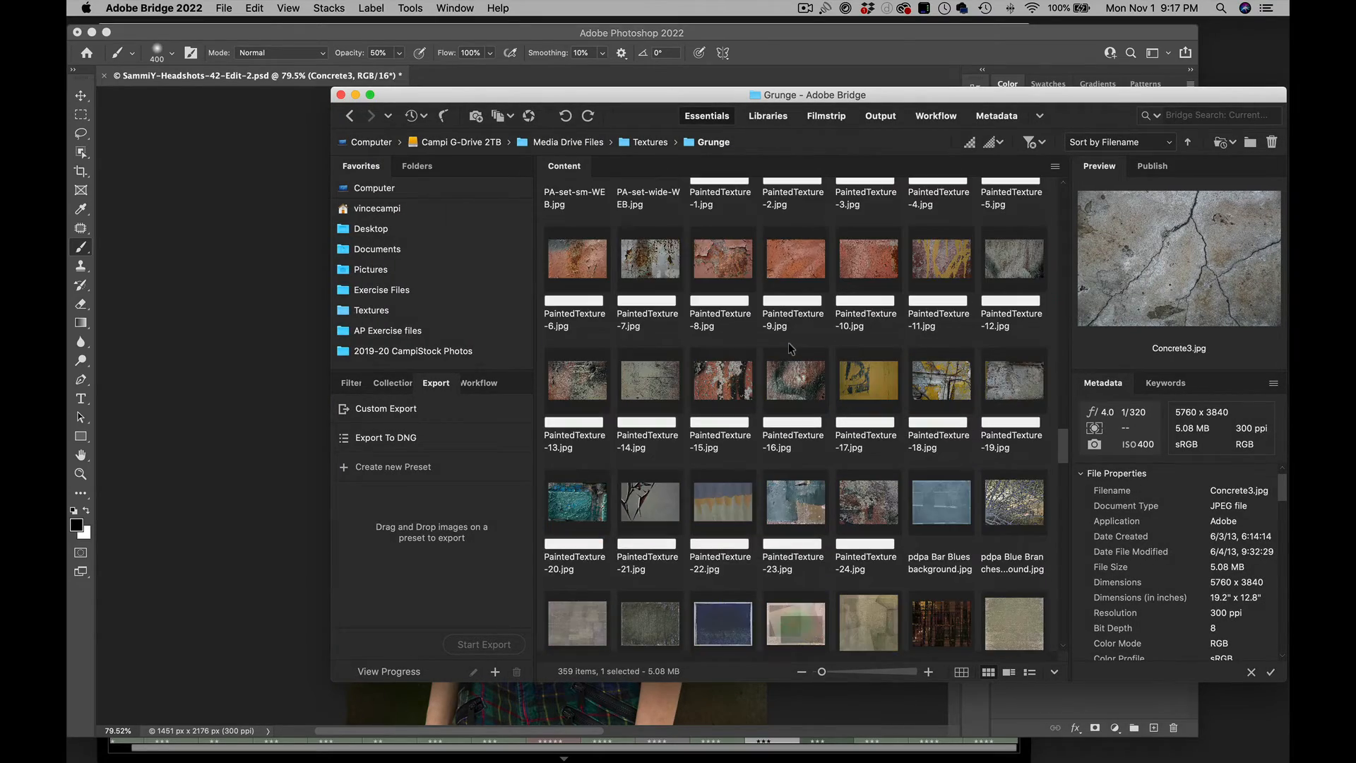
pyautogui.scroll(10, 792, 349)
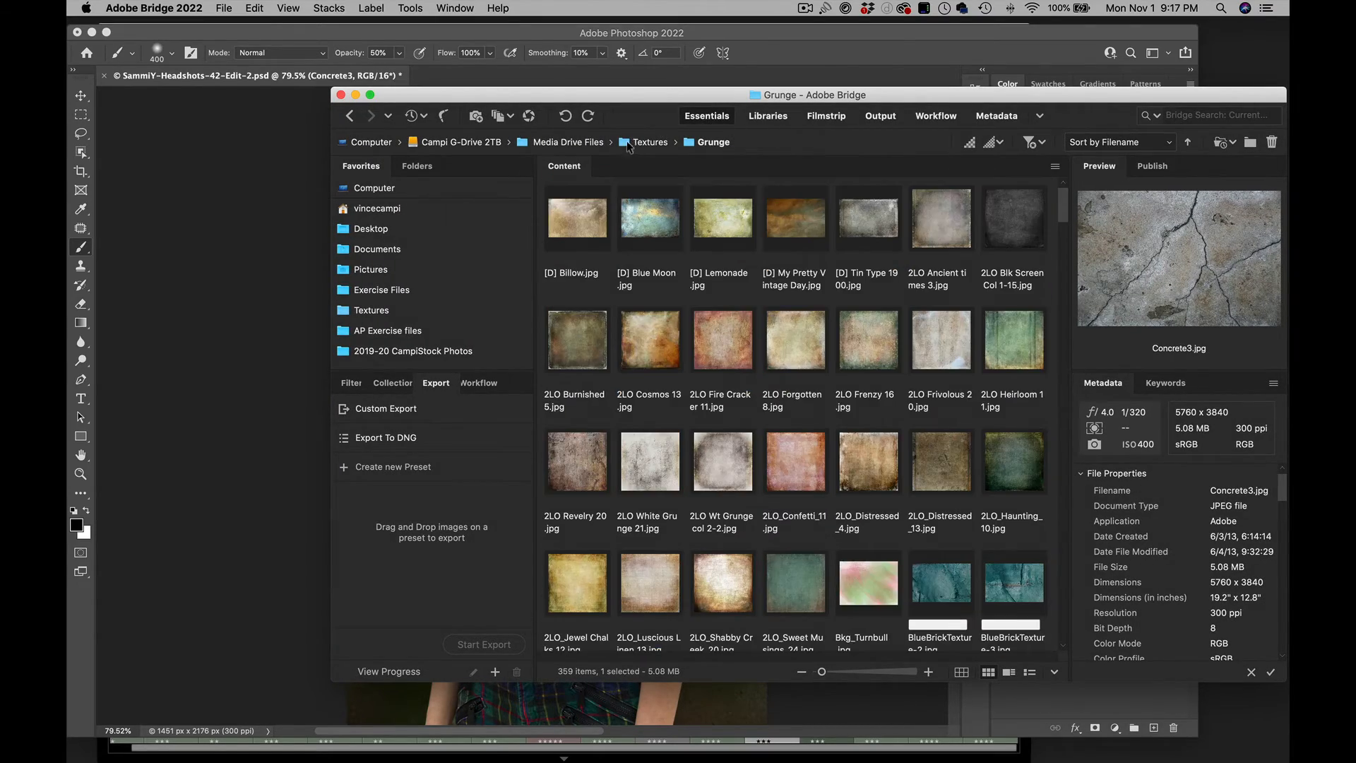
pyautogui.click(583, 363)
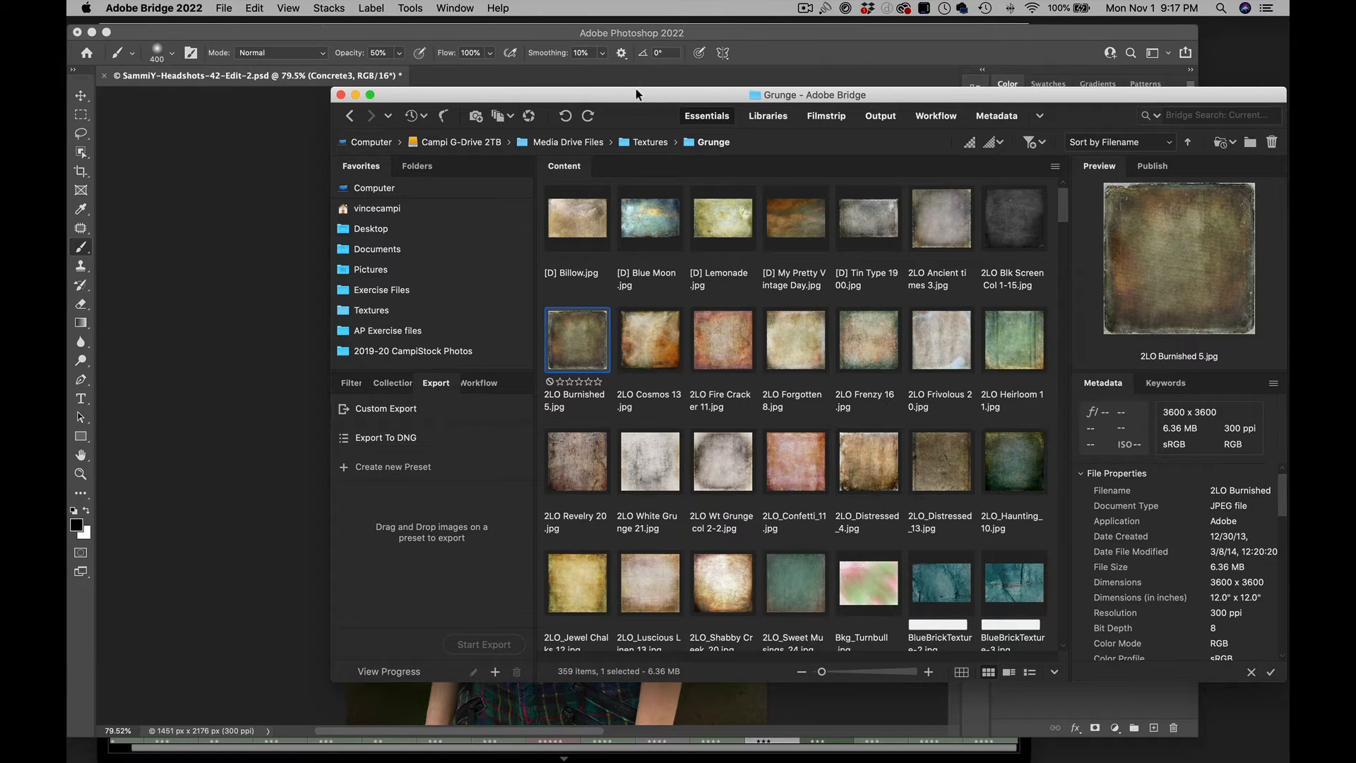
pyautogui.moveTo(635, 94); pyautogui.dragTo(545, 100)
pyautogui.click(552, 225)
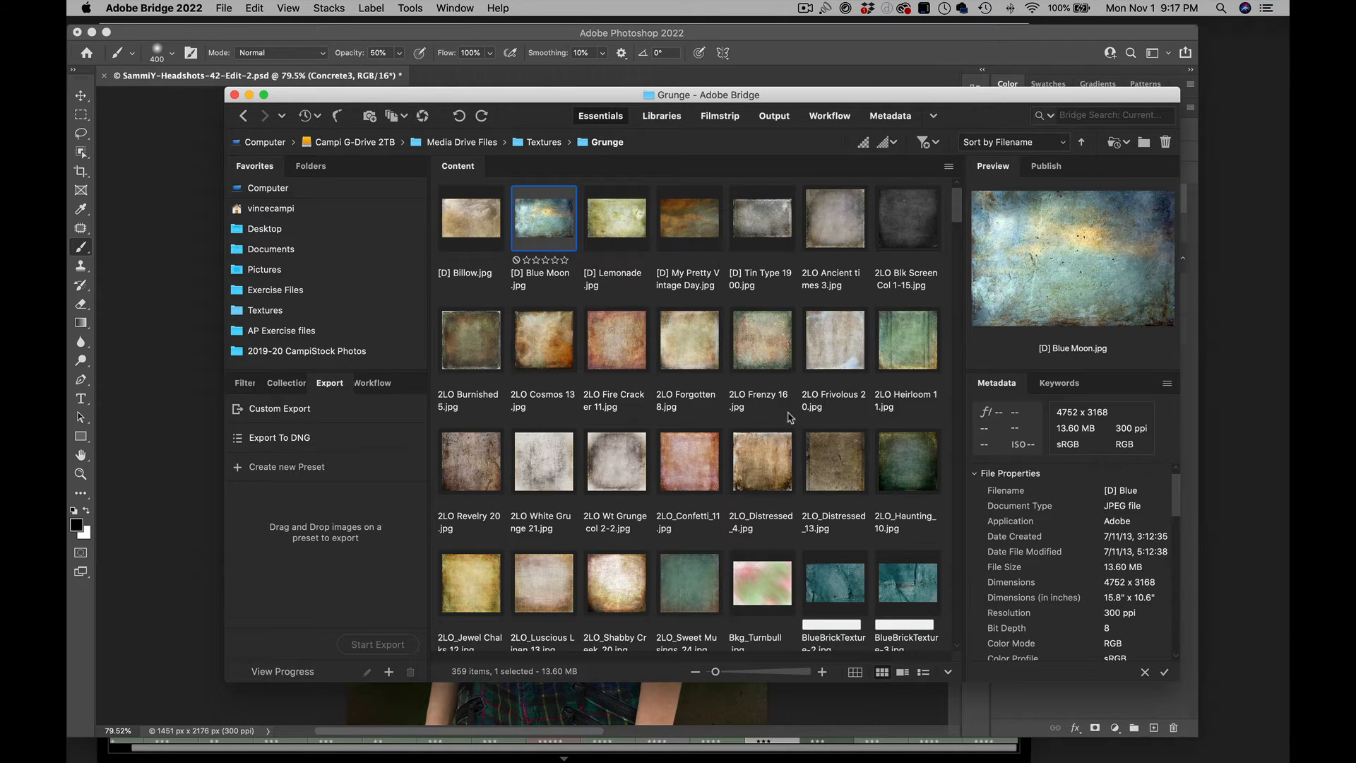
# - Preview the textures 2LO_Haunting_10.jpg, 2LO Revelry 20.jpg and 2LO_Sweet Musings_24.jpg in the Grunge folder
pyautogui.click(898, 474)
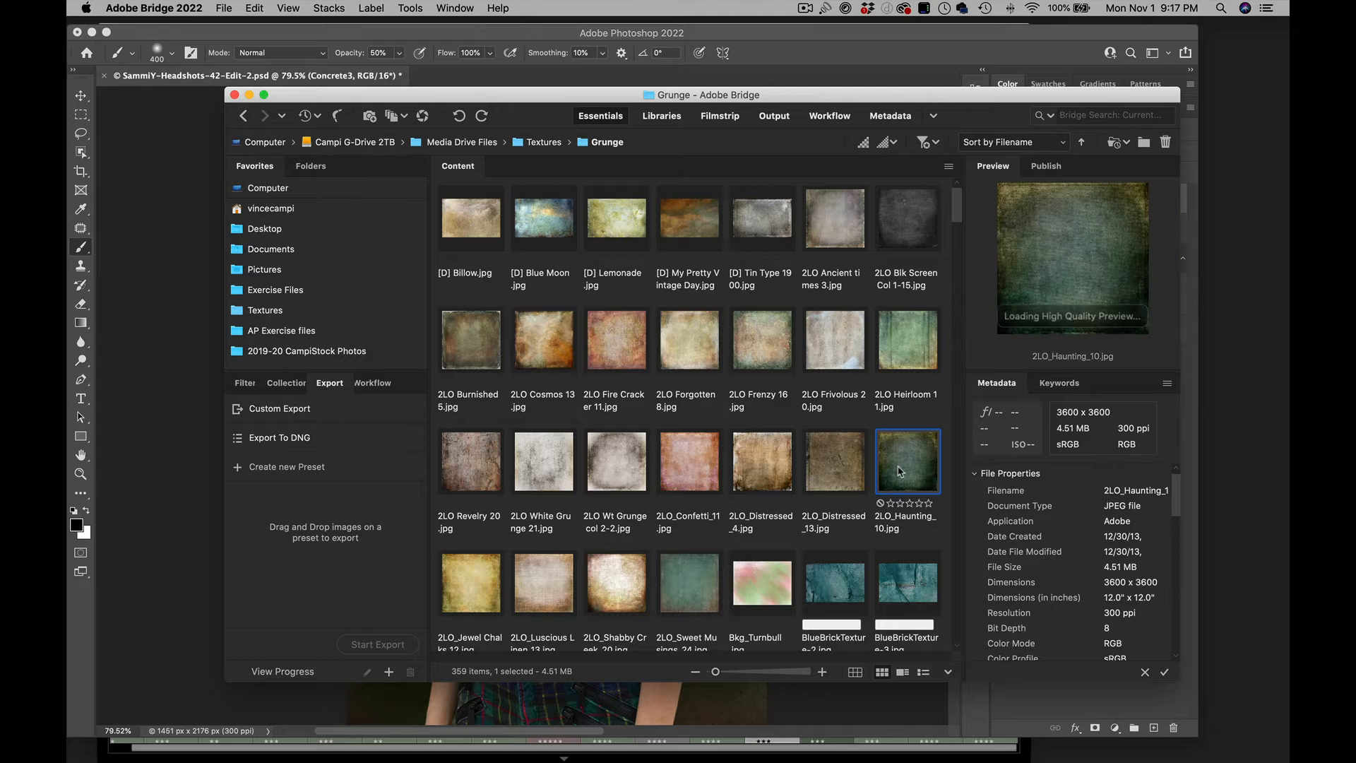
pyautogui.scroll(-4, 782, 487)
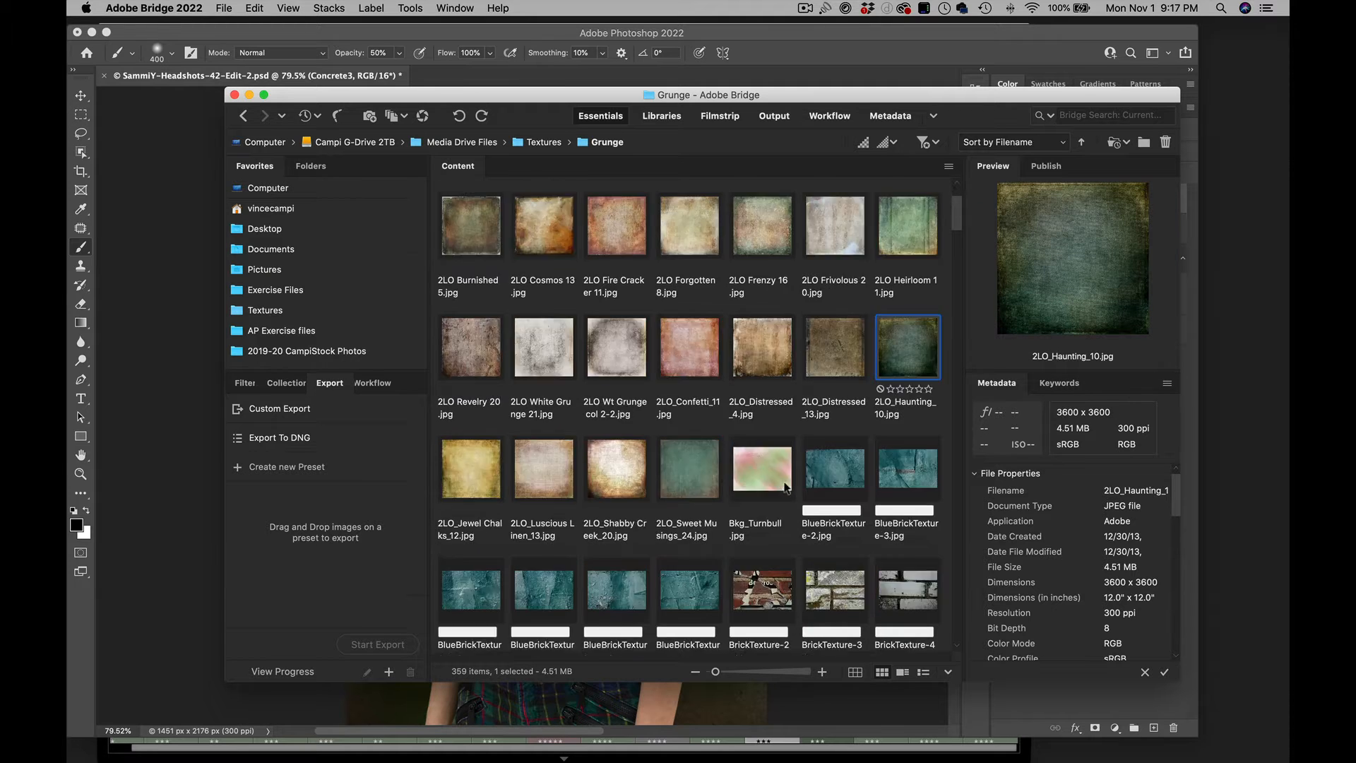
pyautogui.click(471, 227)
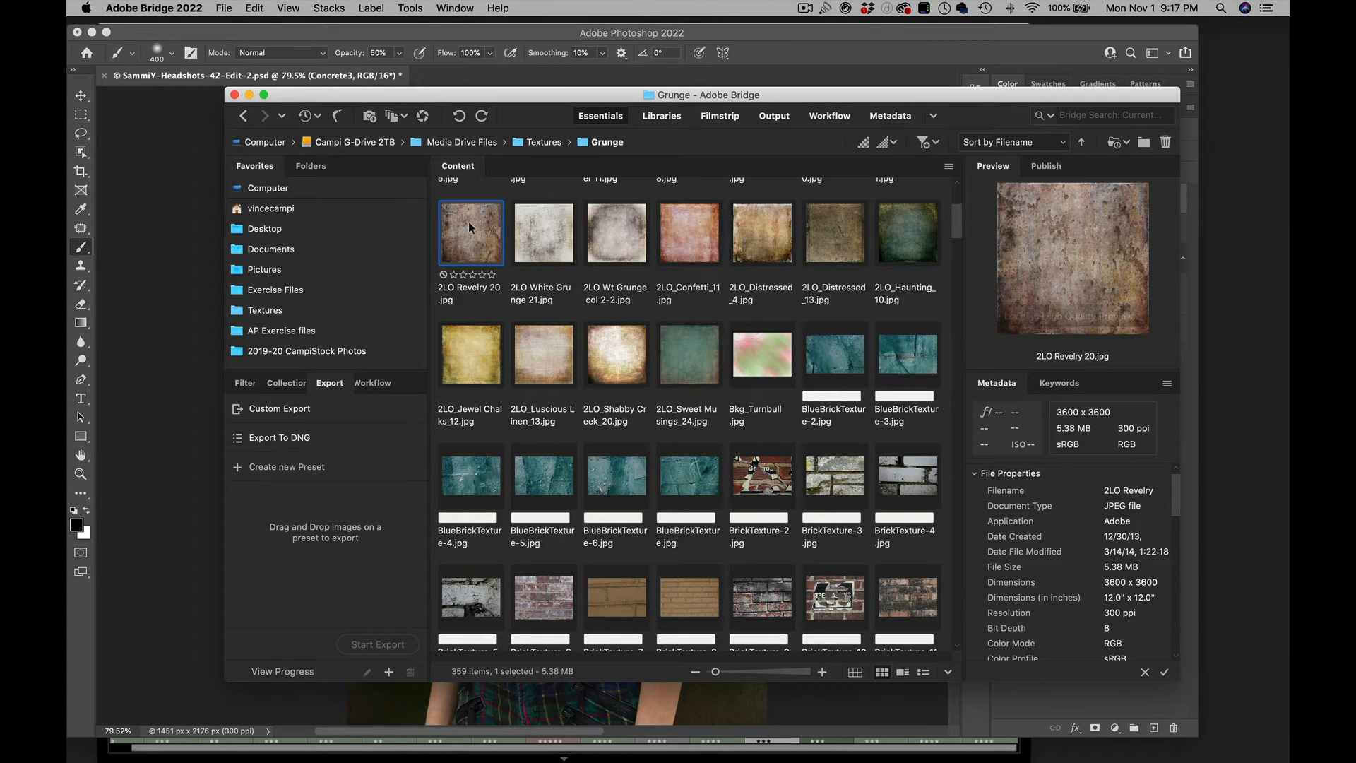
pyautogui.click(689, 372)
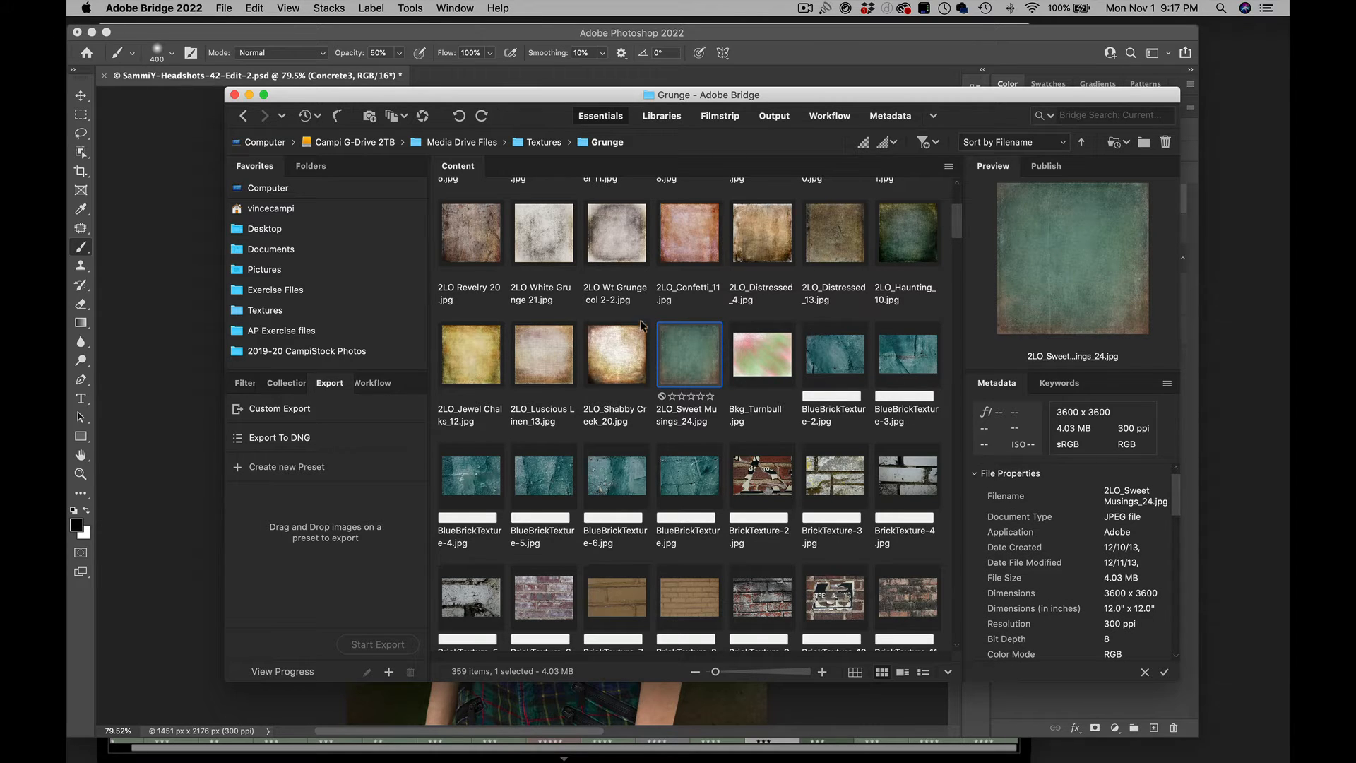
pyautogui.scroll(4, 643, 326)
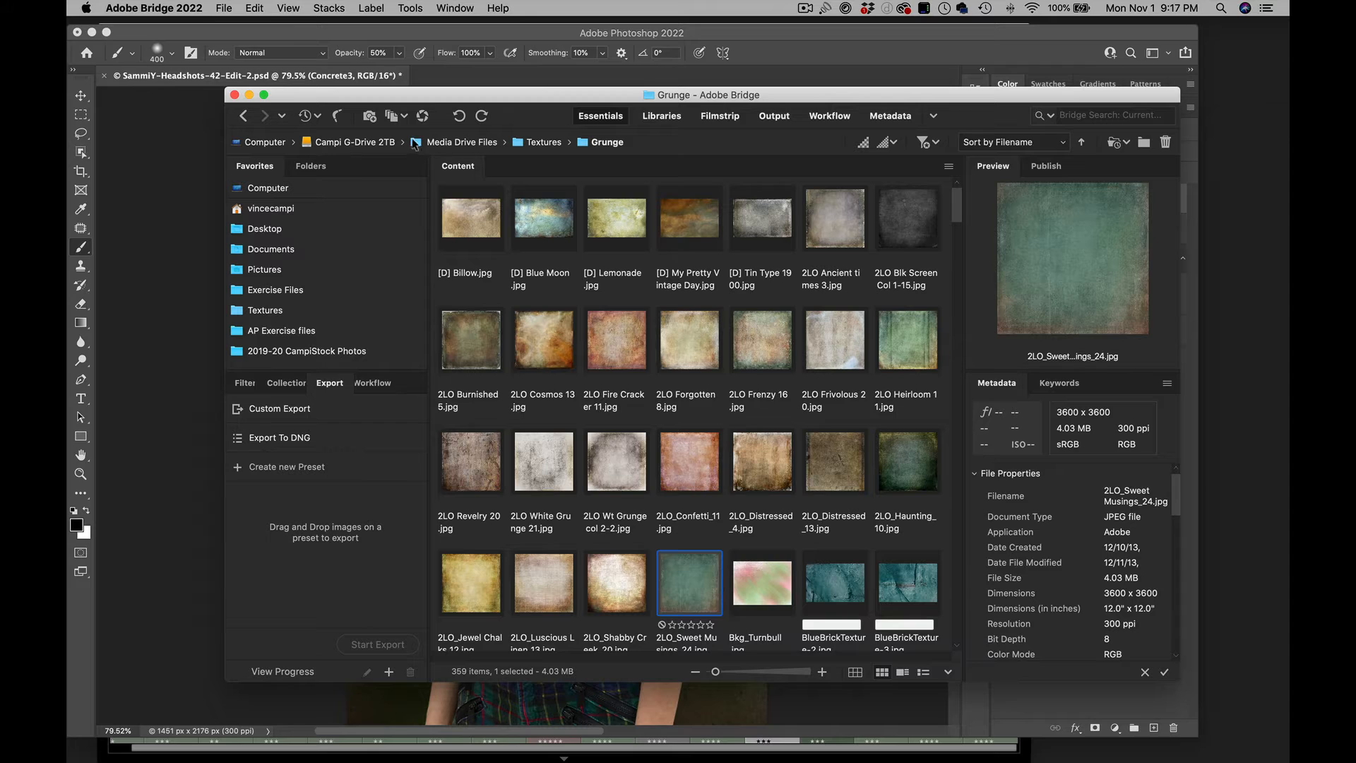
# - Open the Papers & Written Word folder, preview the dark green Mermaids solid paper, and view the pink Art-Cascadea aged canvas texture full screen
pyautogui.click(243, 116)
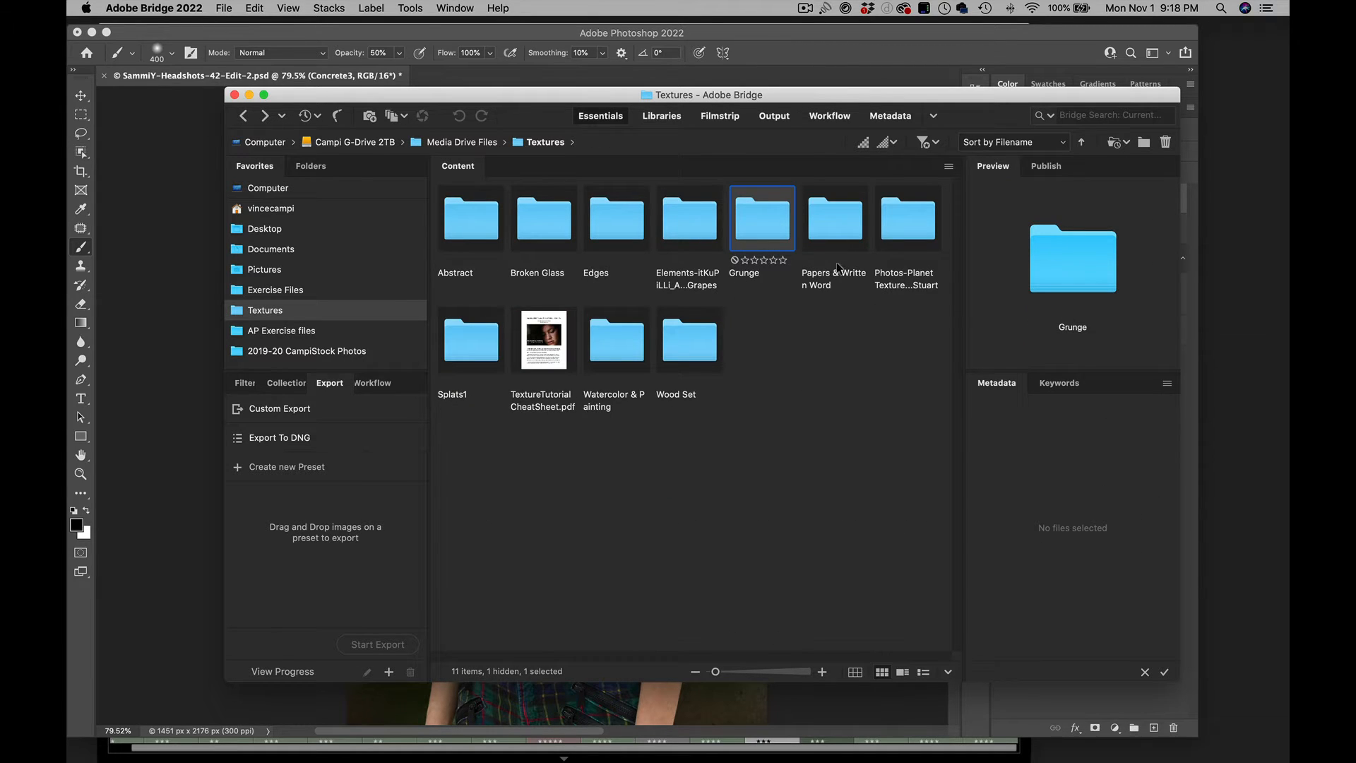
pyautogui.doubleClick(837, 224)
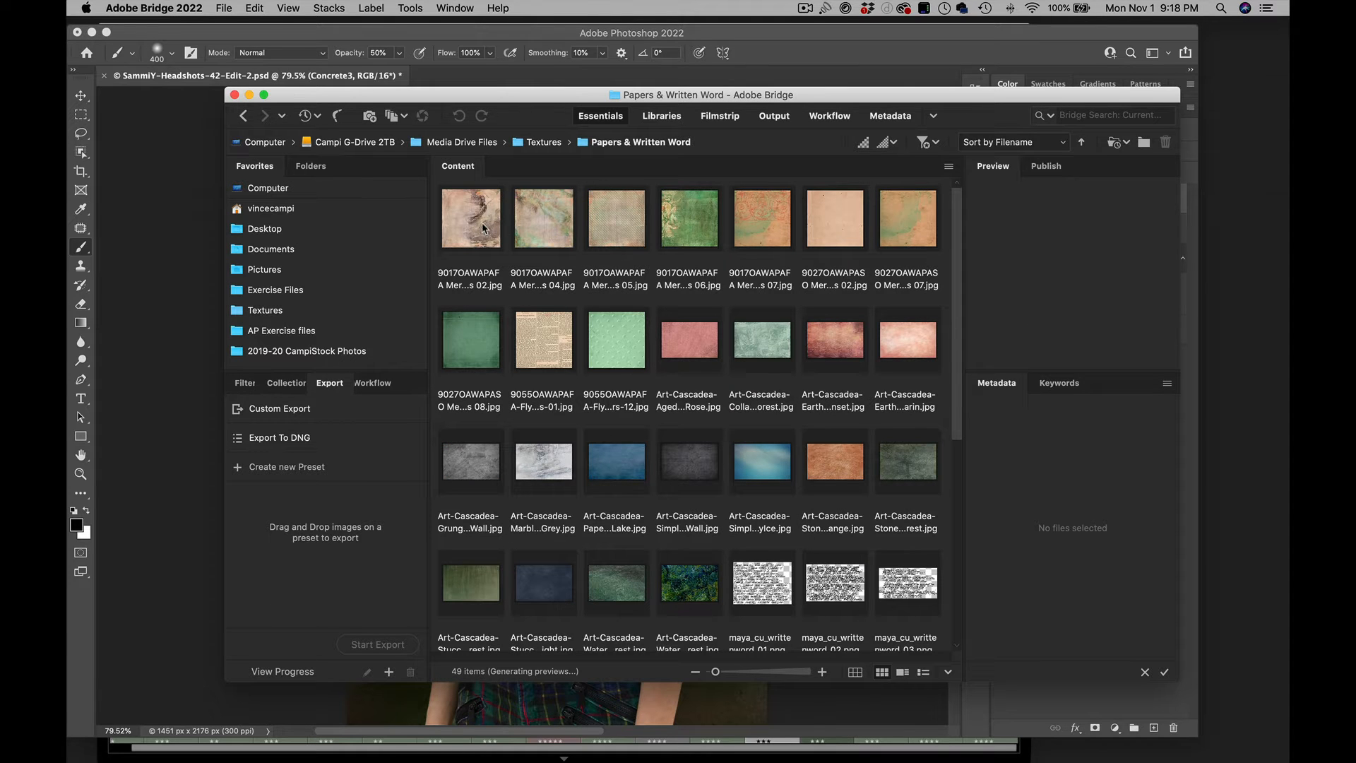
pyautogui.click(479, 348)
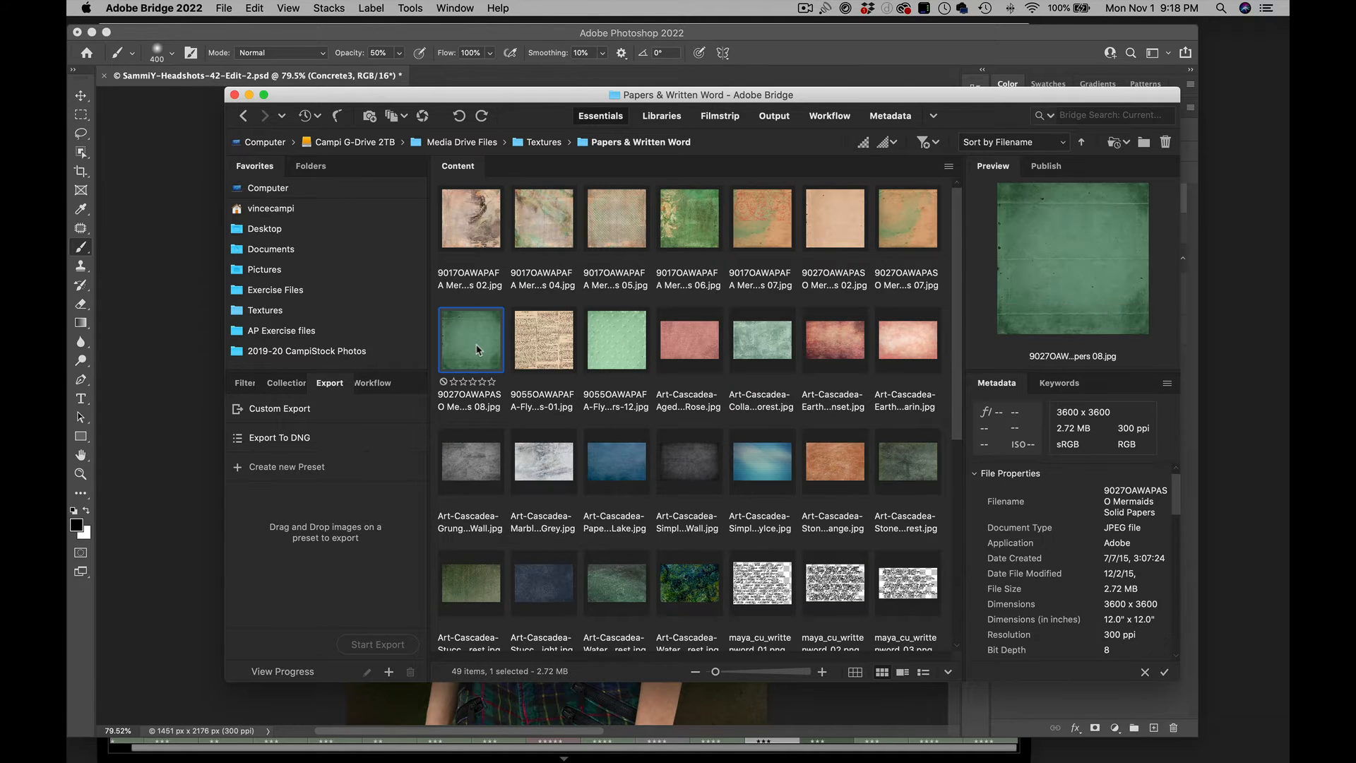
pyautogui.click(707, 334)
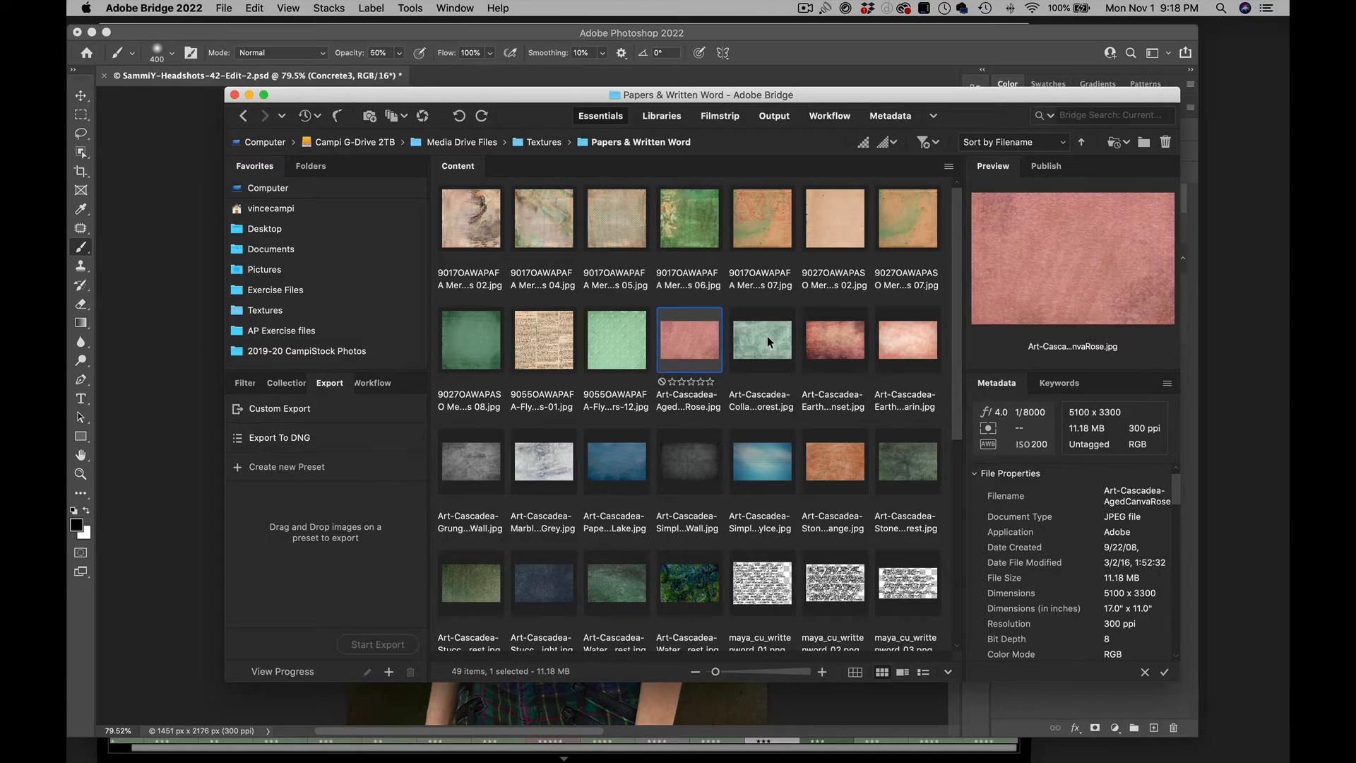
pyautogui.press('space')
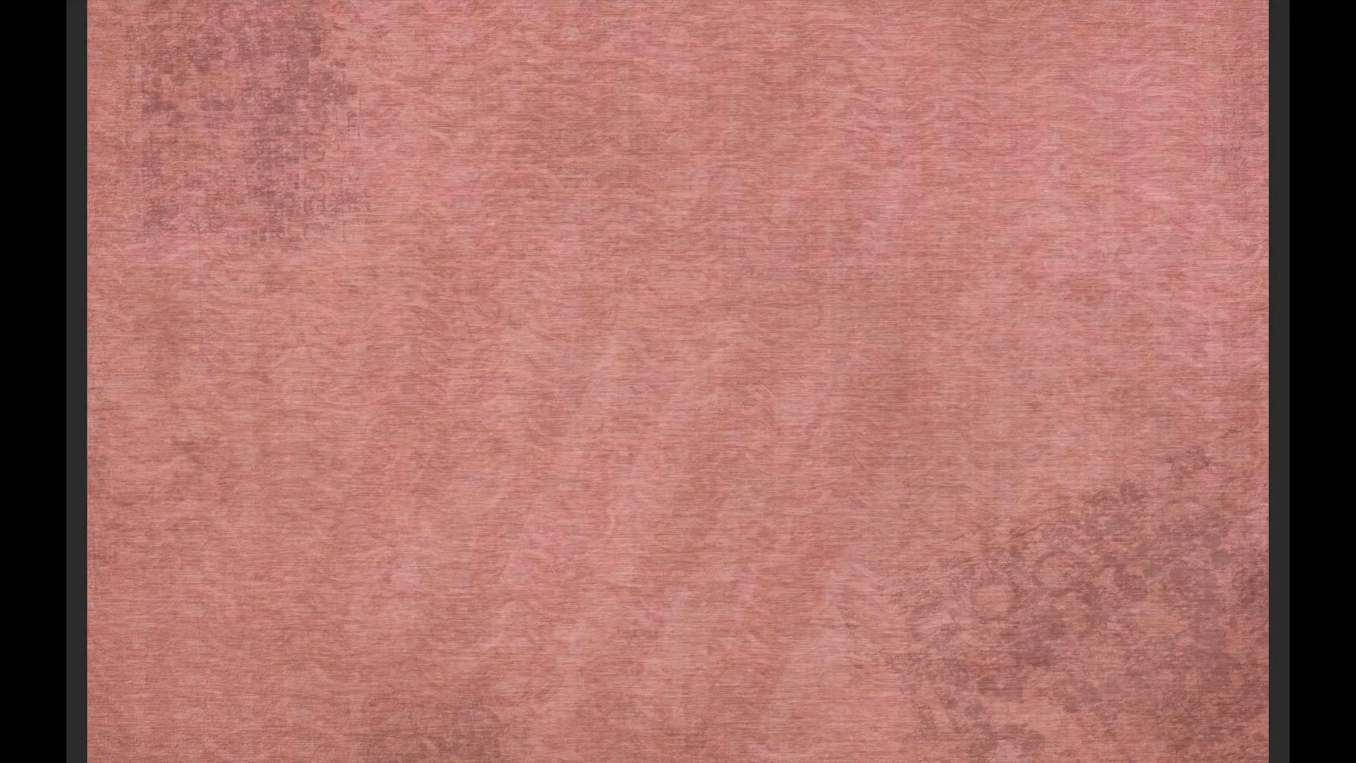
# - Preview the green Art-Cascadea collage texture and Art-Cascadea-EarthyTexture2Sunset.jpg full screen, and return to the folder contents
pyautogui.press('Right')
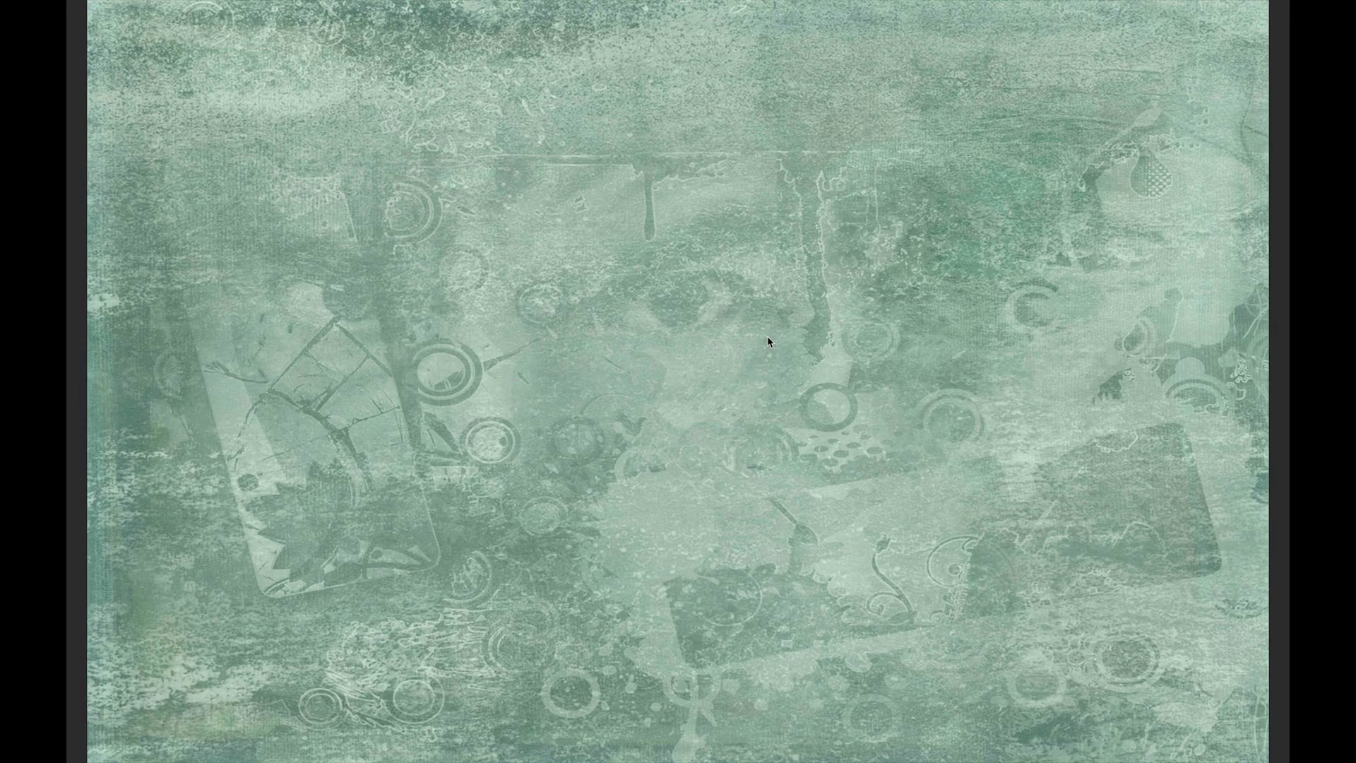
pyautogui.press('Left')
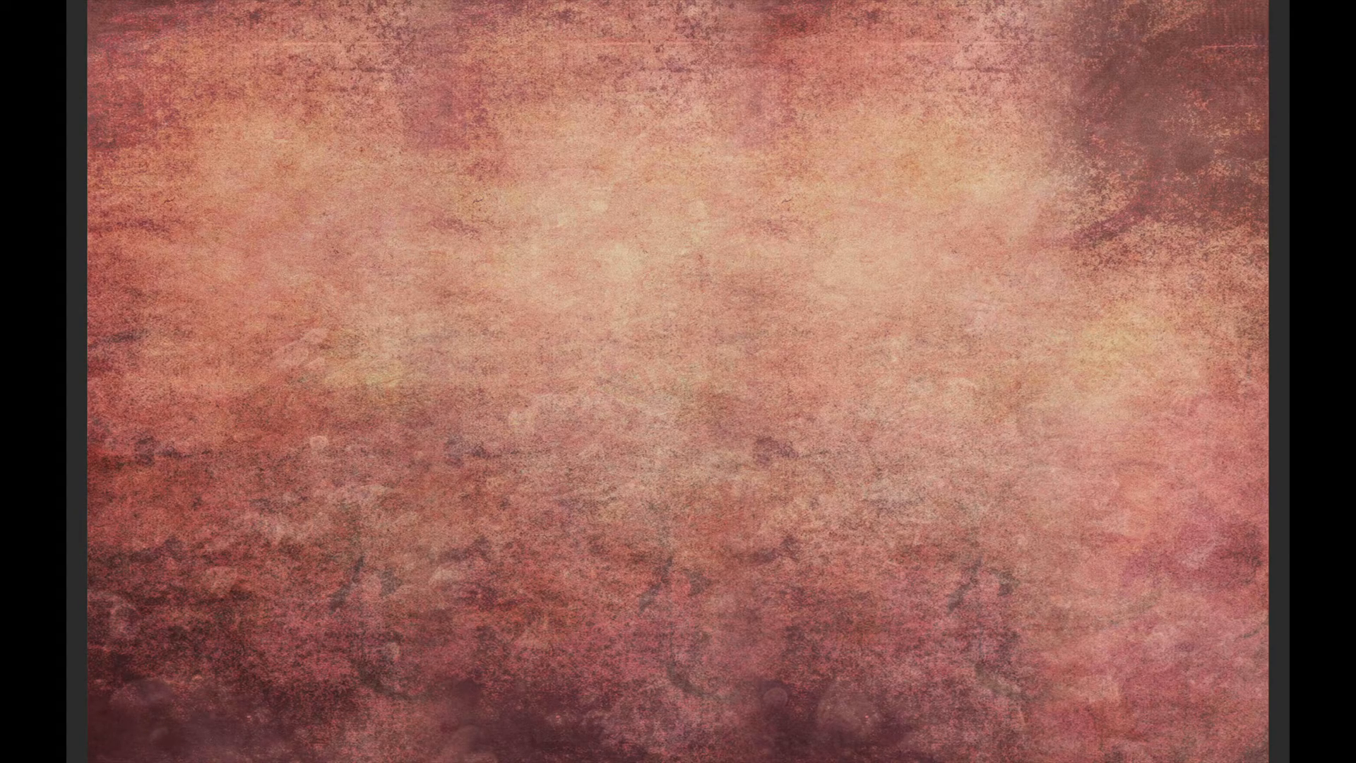
pyautogui.press('space')
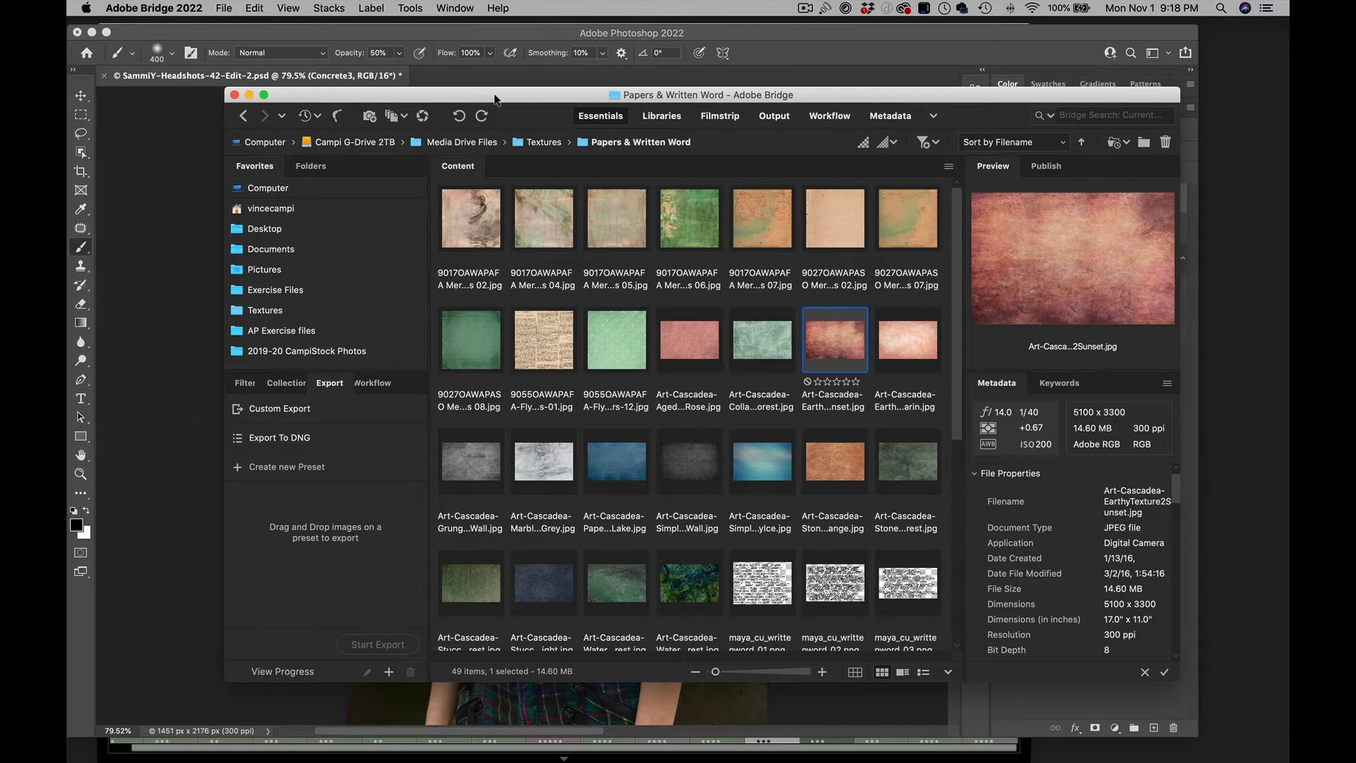
# - Place Art-Cascadea-EarthyTexture2Sunset.jpg from Bridge into the portrait document in Photoshop and rotate it 90°
pyautogui.moveTo(494, 98); pyautogui.dragTo(823, 77)
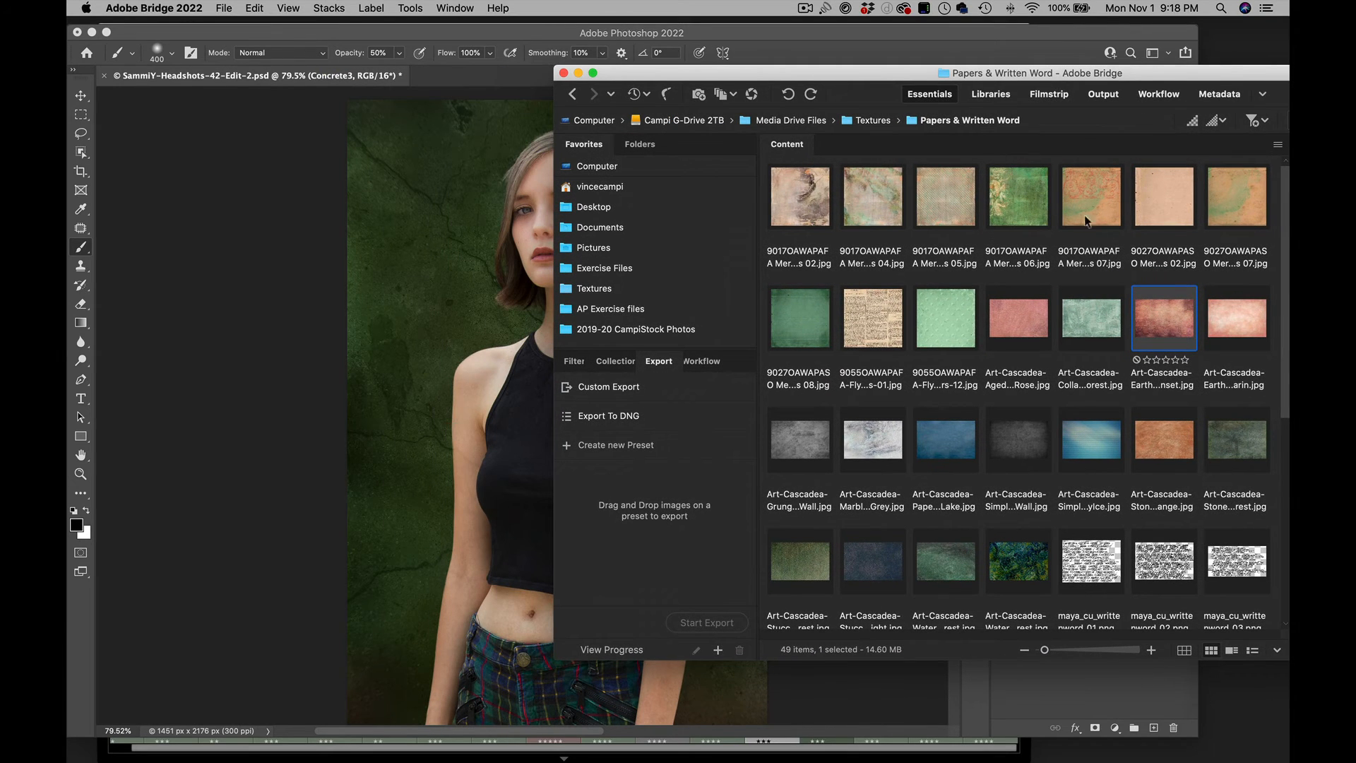
pyautogui.moveTo(1162, 319); pyautogui.dragTo(443, 363)
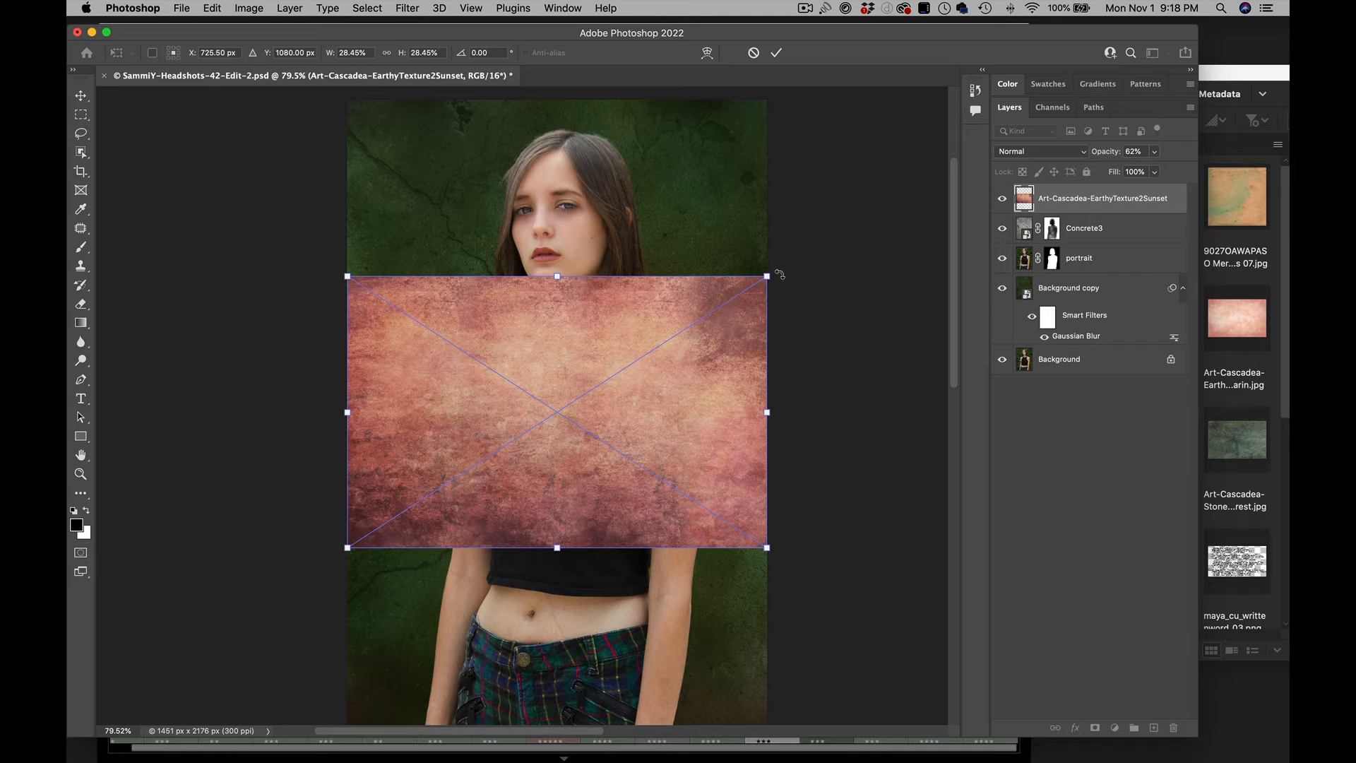
pyautogui.moveTo(776, 272); pyautogui.dragTo(668, 594)
# - Scale the placed sunset texture to about 44% so it covers the whole canvas, and commit the transform
pyautogui.moveTo(696, 197); pyautogui.dragTo(761, 98)
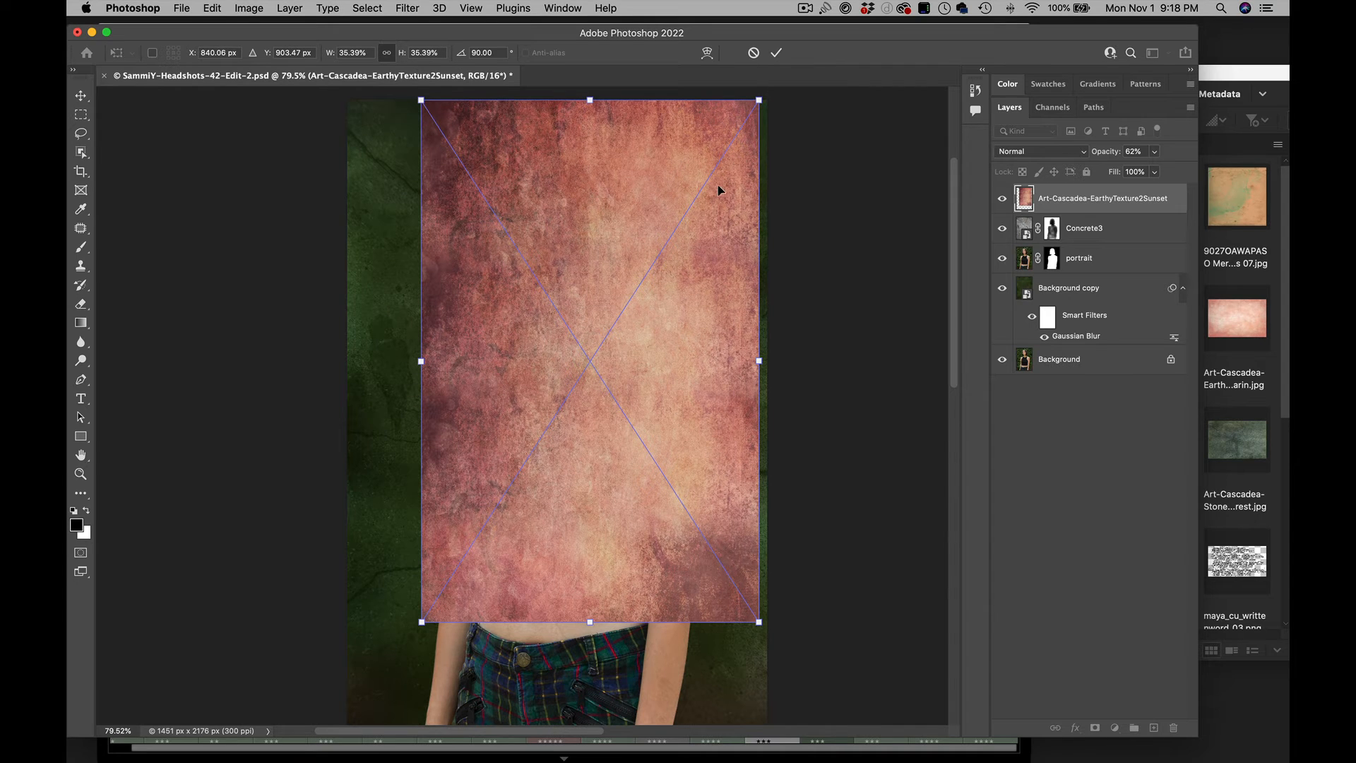
pyautogui.moveTo(719, 191); pyautogui.dragTo(727, 191)
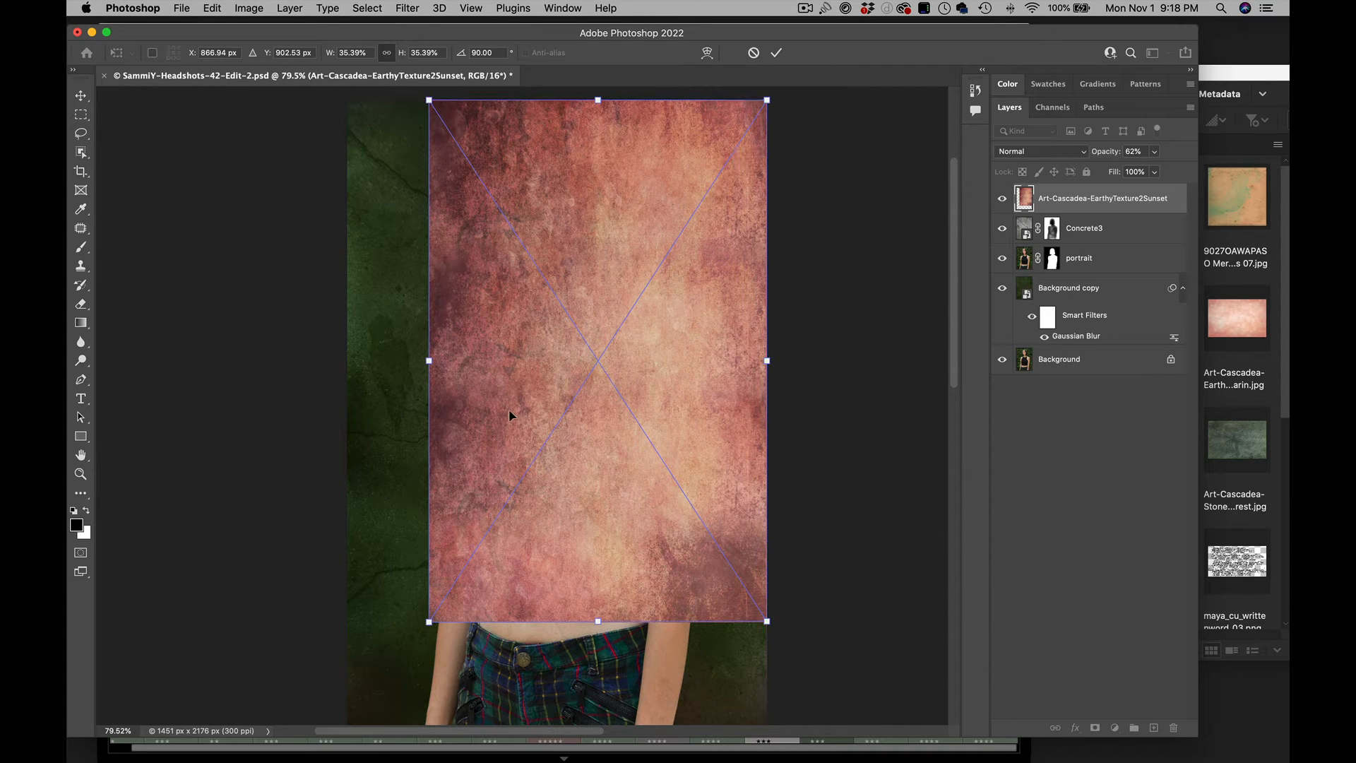
pyautogui.moveTo(427, 623); pyautogui.dragTo(325, 738)
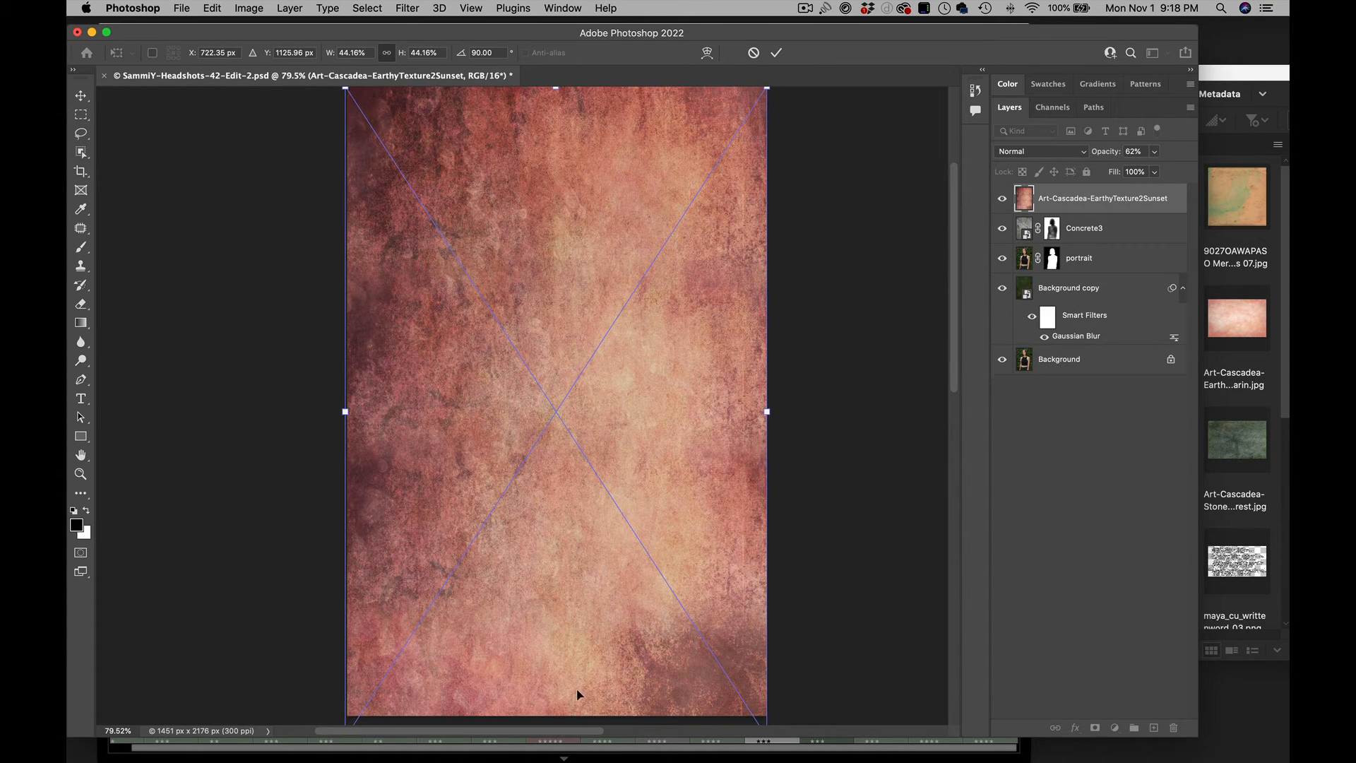
pyautogui.scroll(-5, 575, 692)
pyautogui.scroll(5, 578, 693)
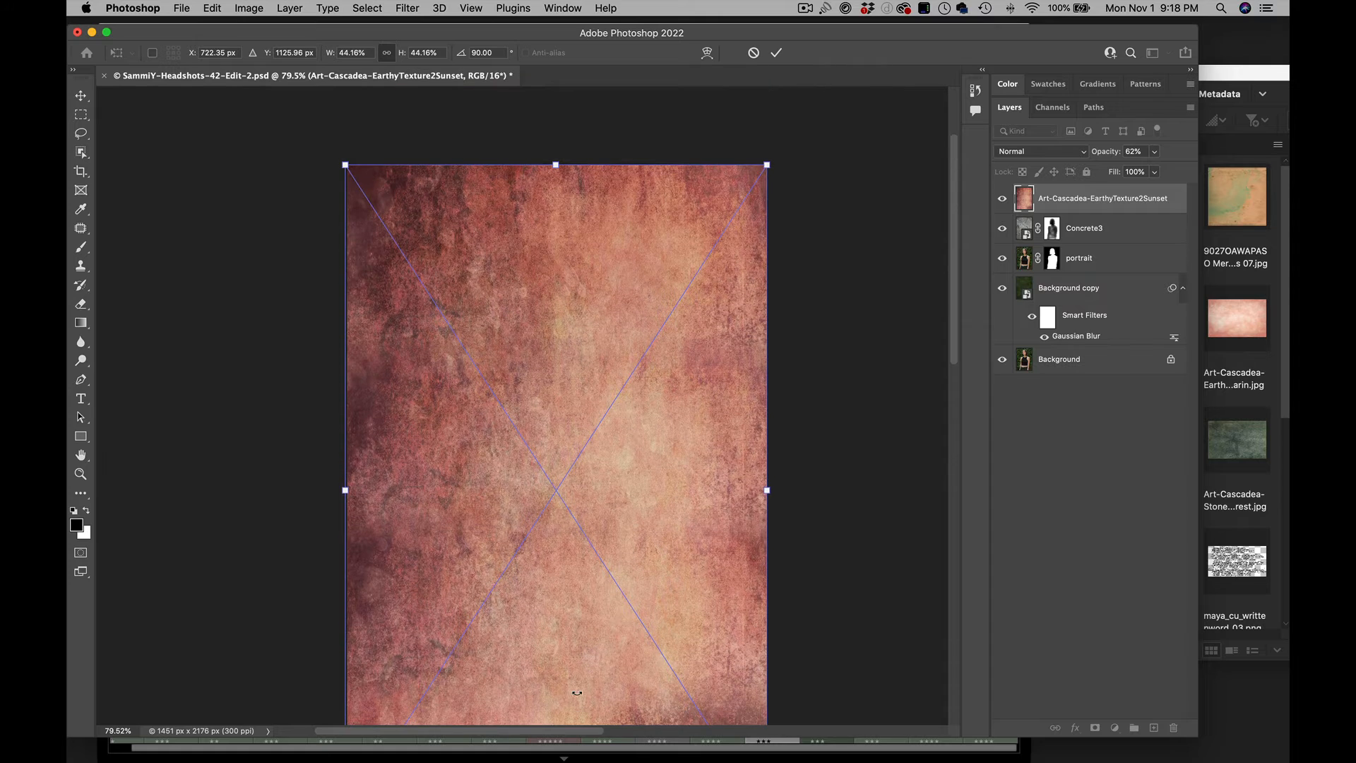
pyautogui.press('Up')
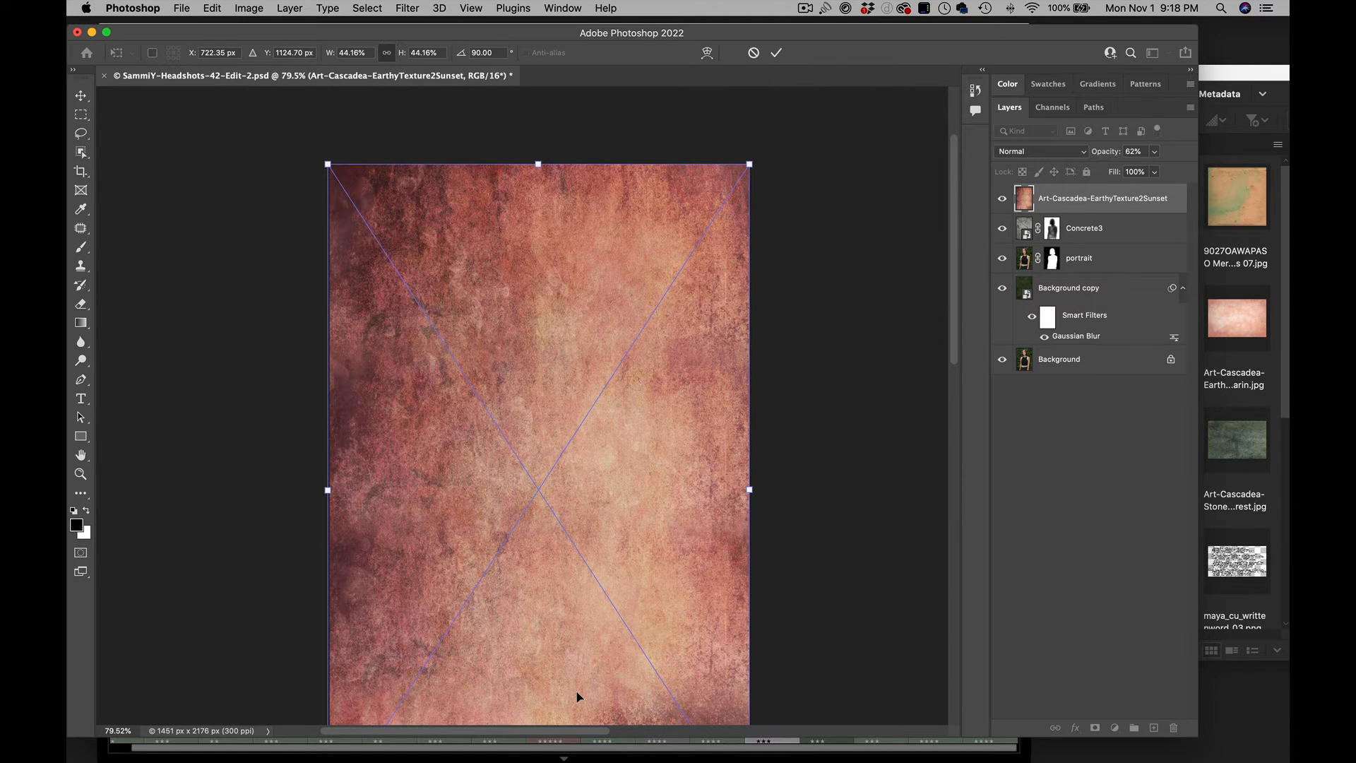
pyautogui.click(774, 54)
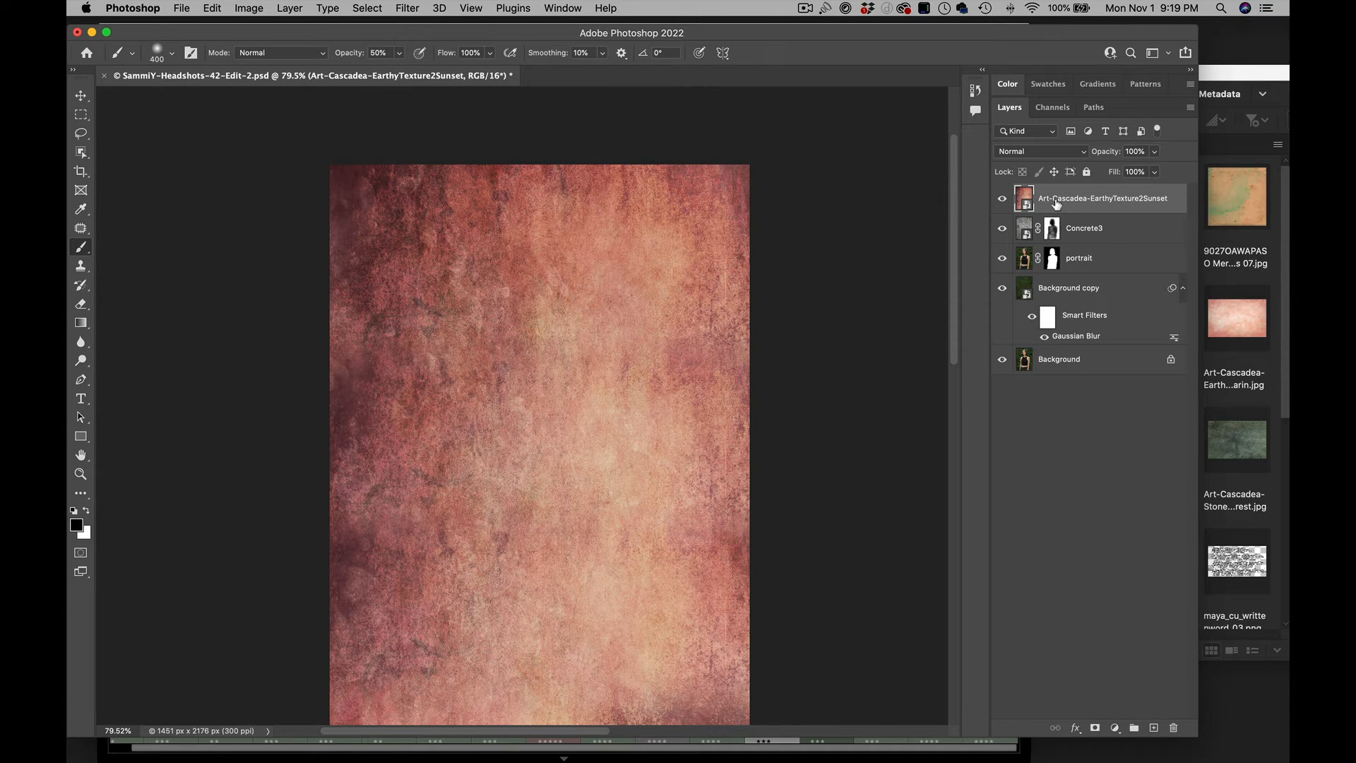
# - Set the blend mode of the Art-Cascadea-EarthyTexture2Sunset layer to Soft Light
pyautogui.click(1077, 225)
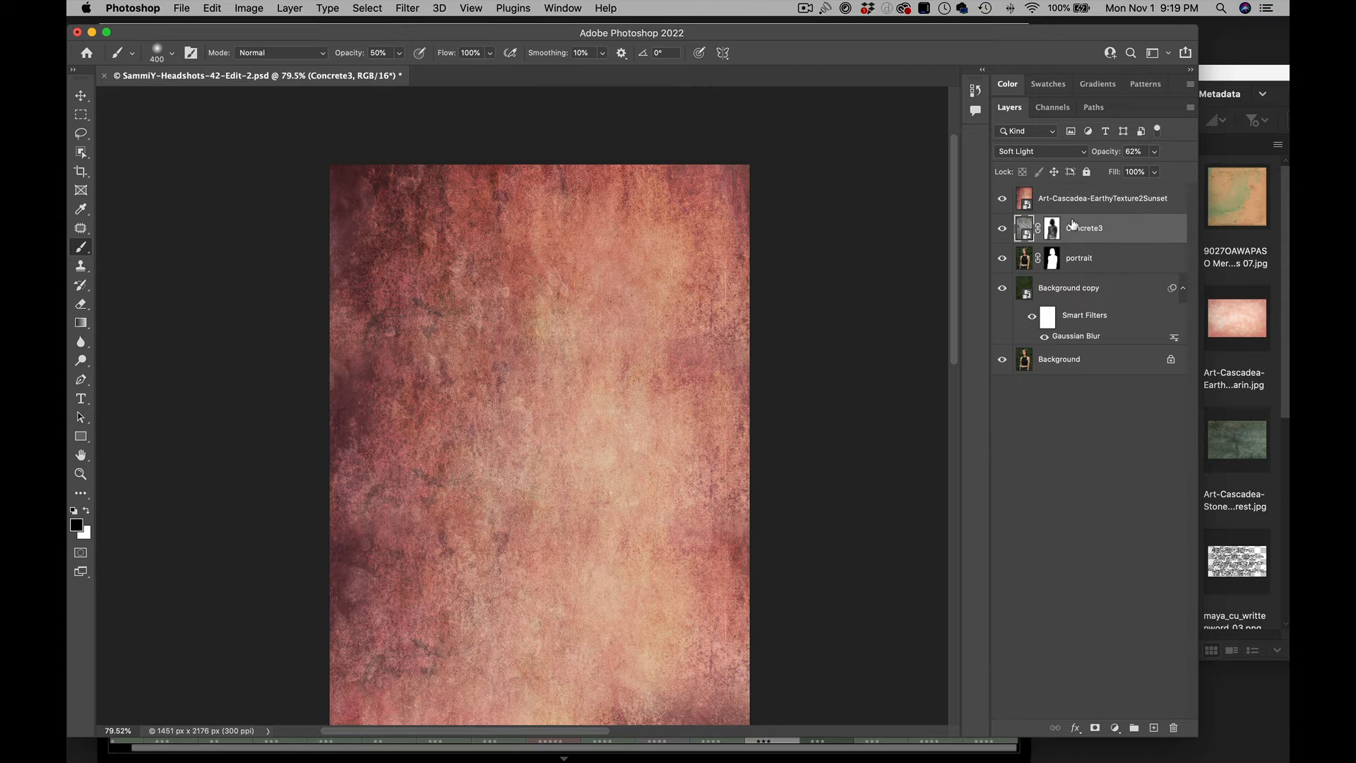
pyautogui.click(1058, 203)
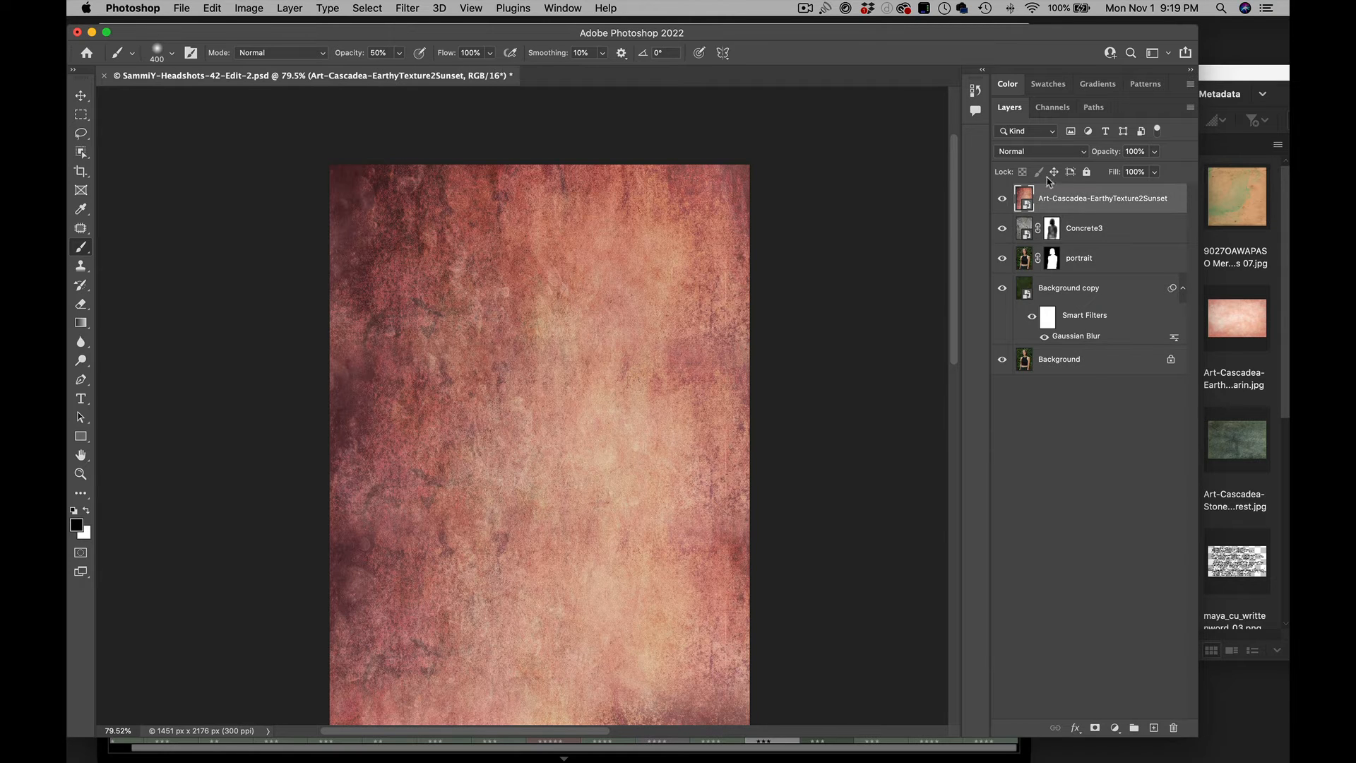
pyautogui.click(1035, 154)
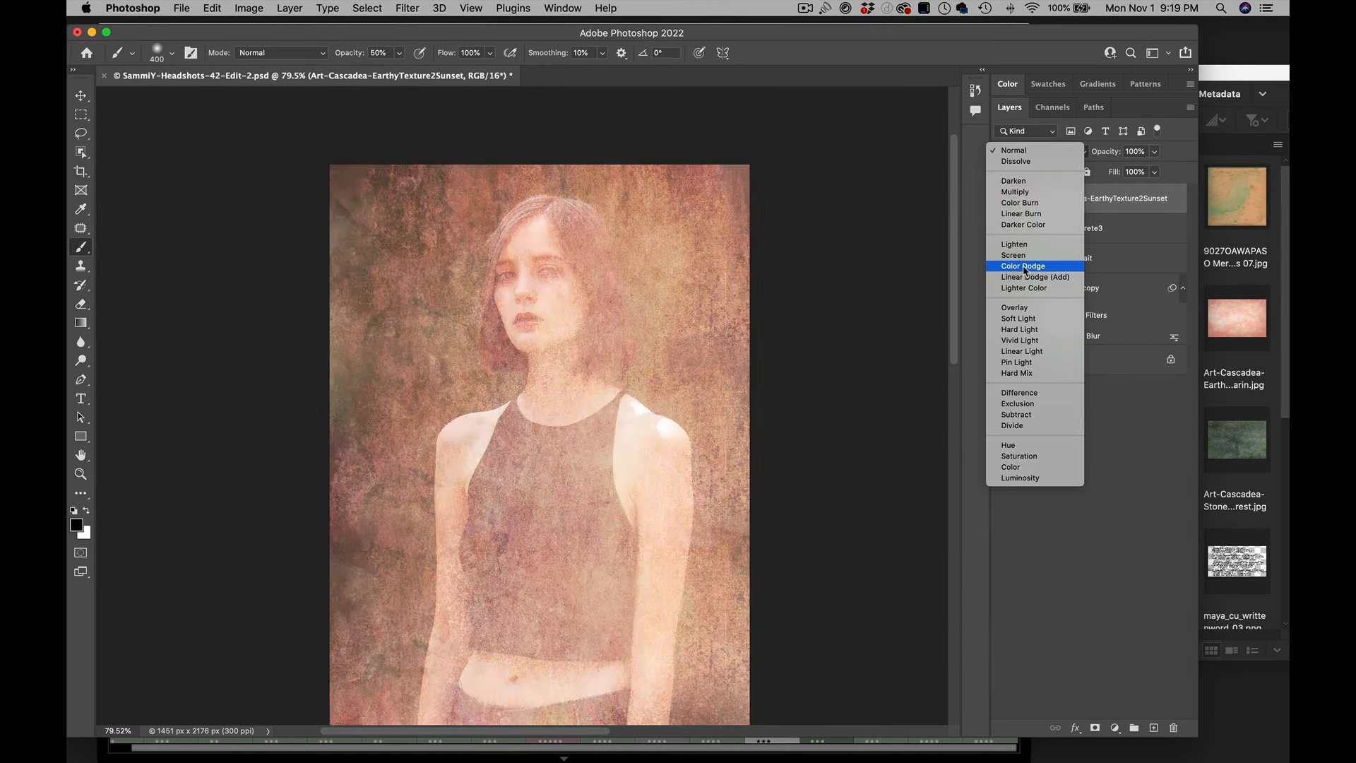
pyautogui.click(1018, 319)
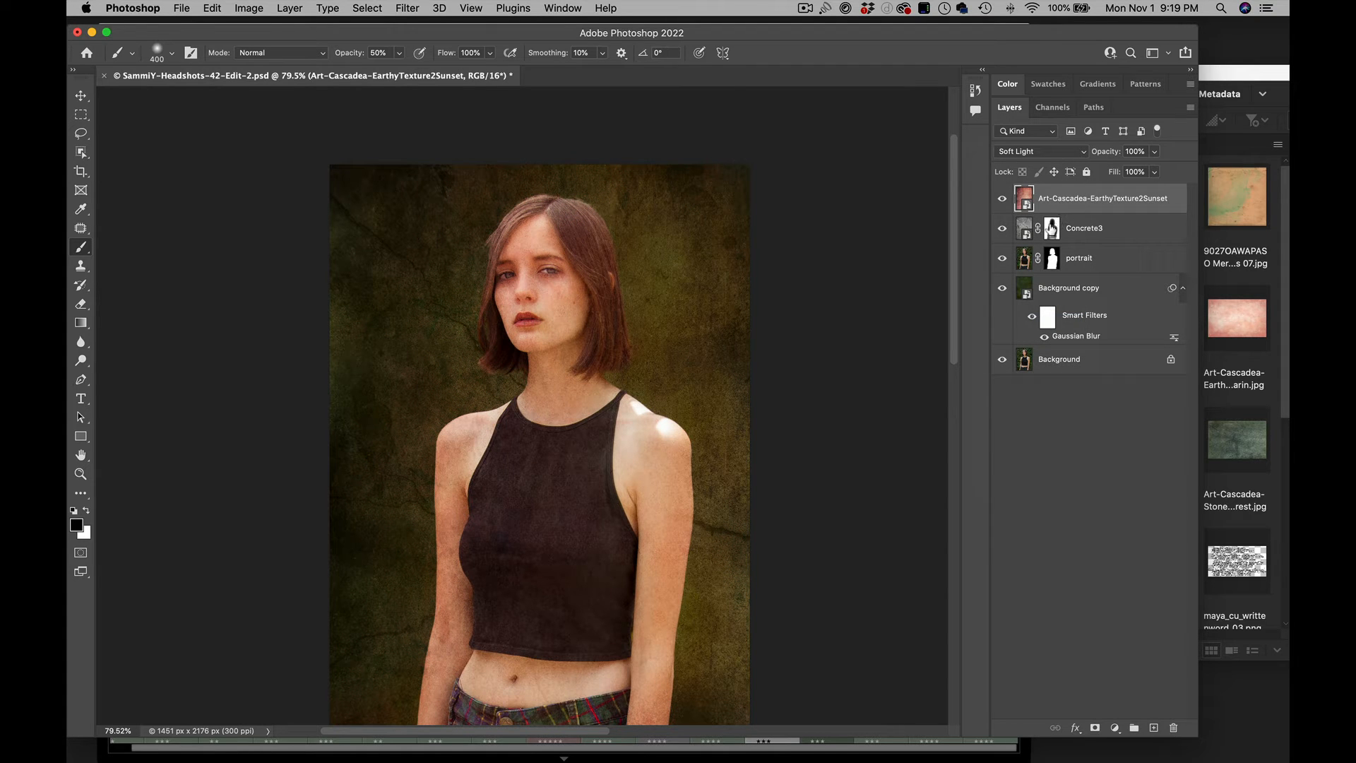
# - Try copying the Concrete3 layer mask onto the Art-Cascadea-EarthyTexture2Sunset layer, and undo the copy
pyautogui.click(1053, 228)
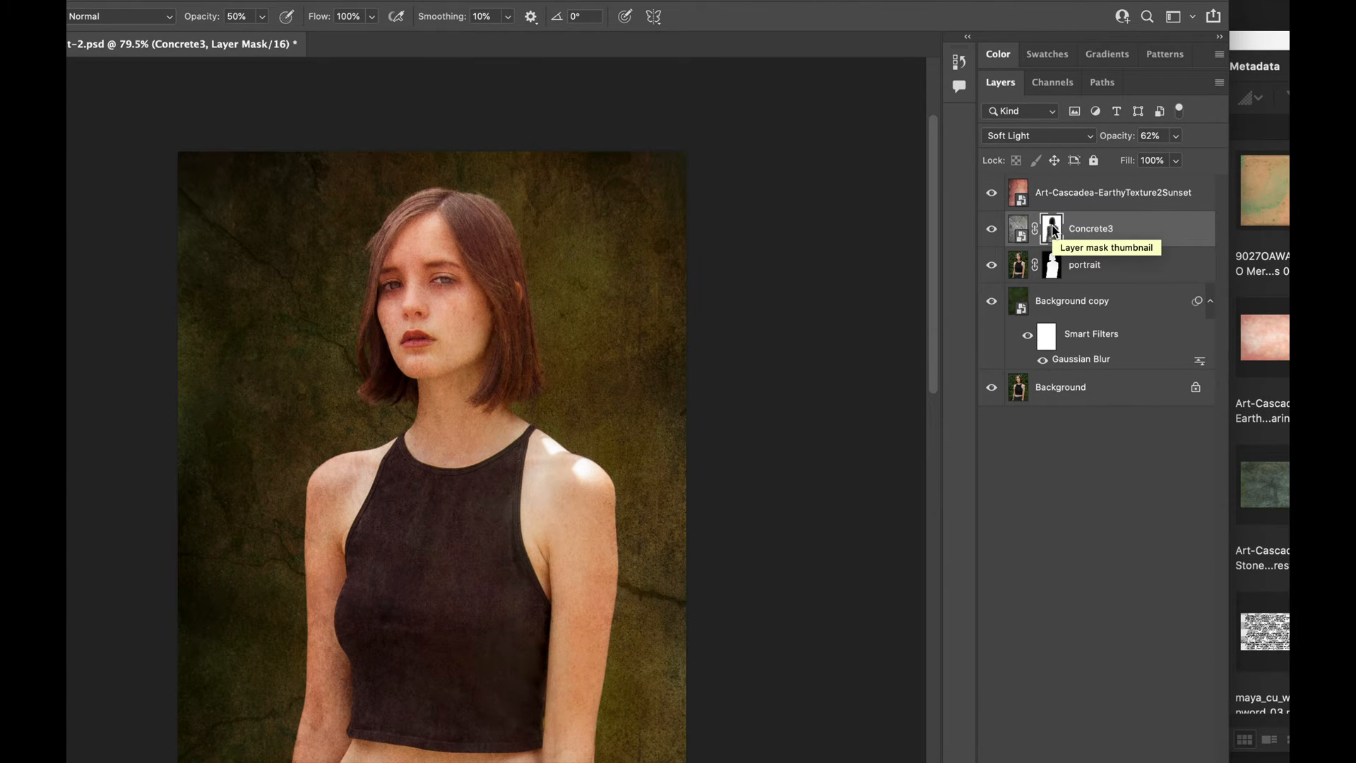
pyautogui.moveTo(1052, 229); pyautogui.dragTo(1055, 203)
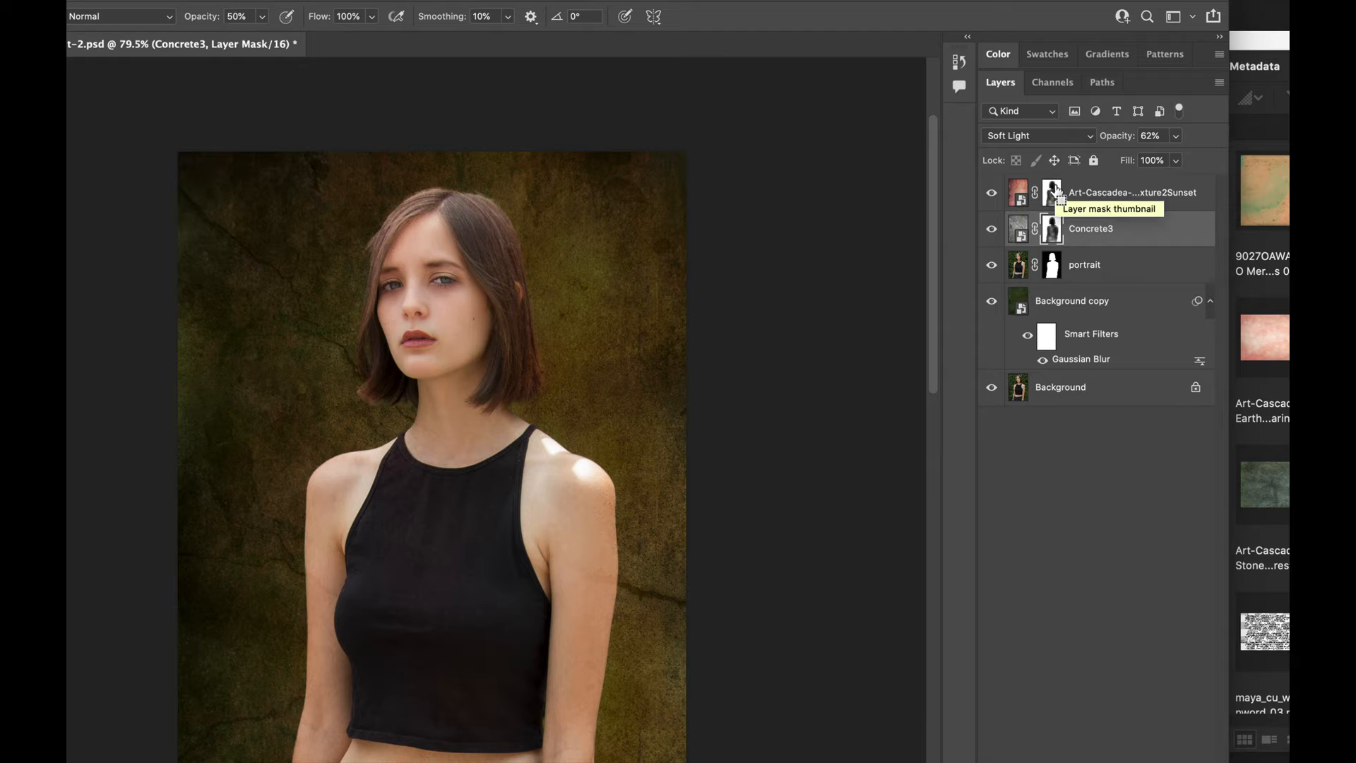
pyautogui.press('super+z')
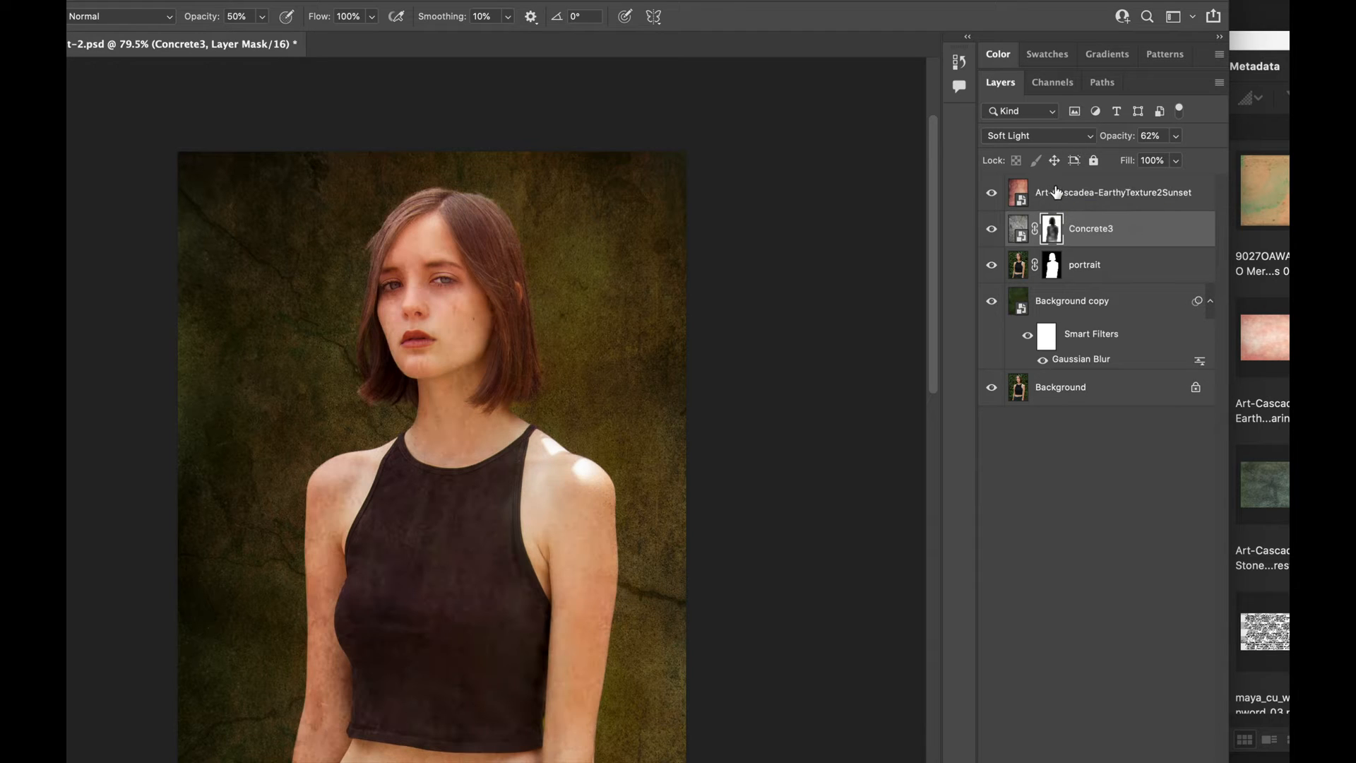
# - Lower the opacity of the Art-Cascadea-EarthyTexture2Sunset layer to 68%
pyautogui.click(1111, 200)
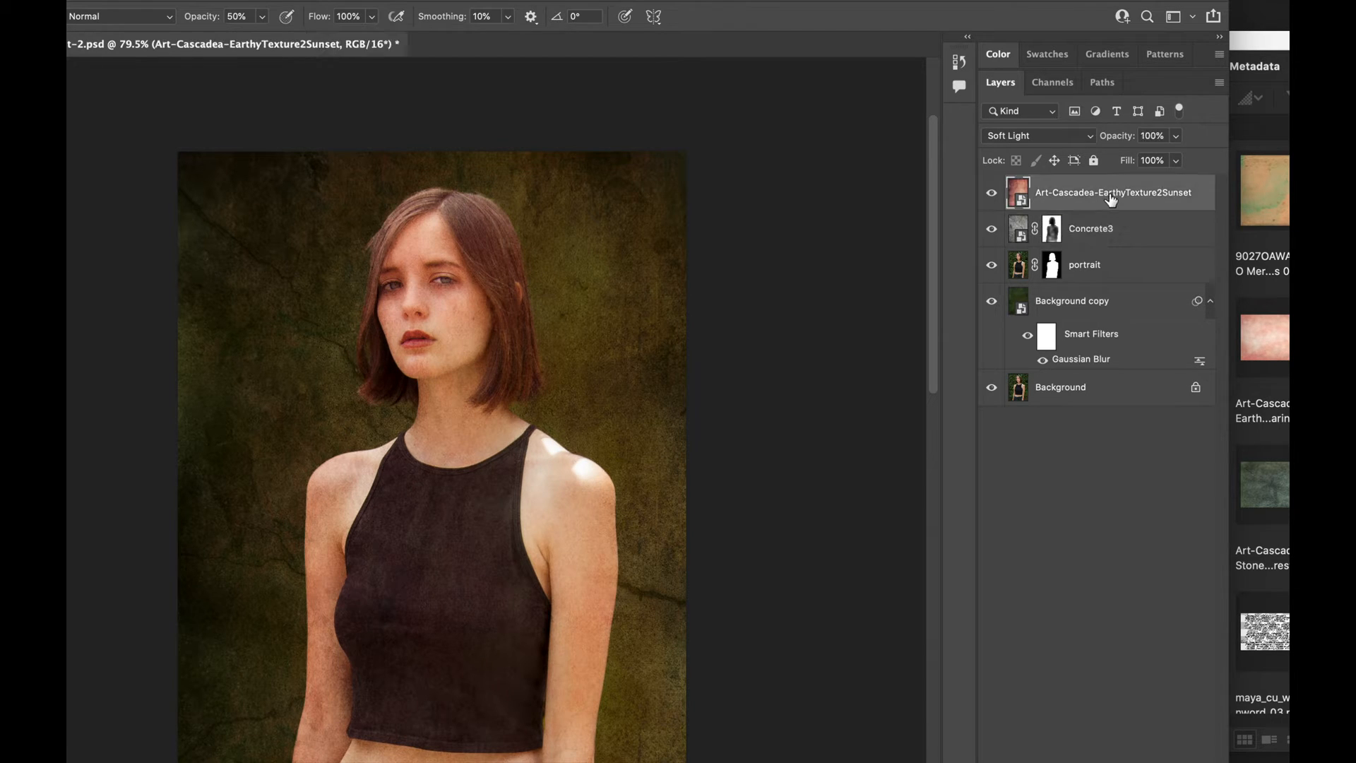
pyautogui.click(1116, 137)
pyautogui.moveTo(1116, 138); pyautogui.dragTo(1094, 142)
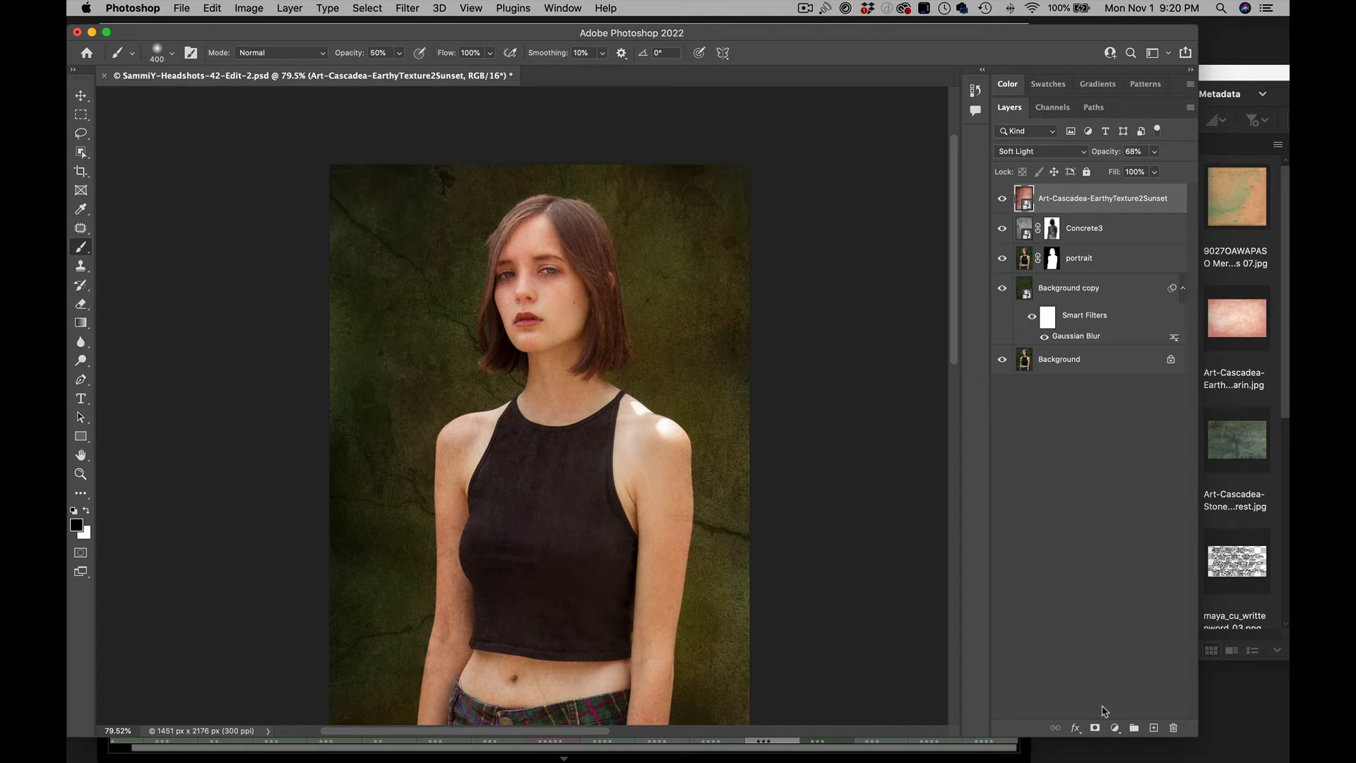
# - Add a layer mask to the sunset texture layer and paint it with black at 50% brush opacity over the woman
pyautogui.click(1094, 728)
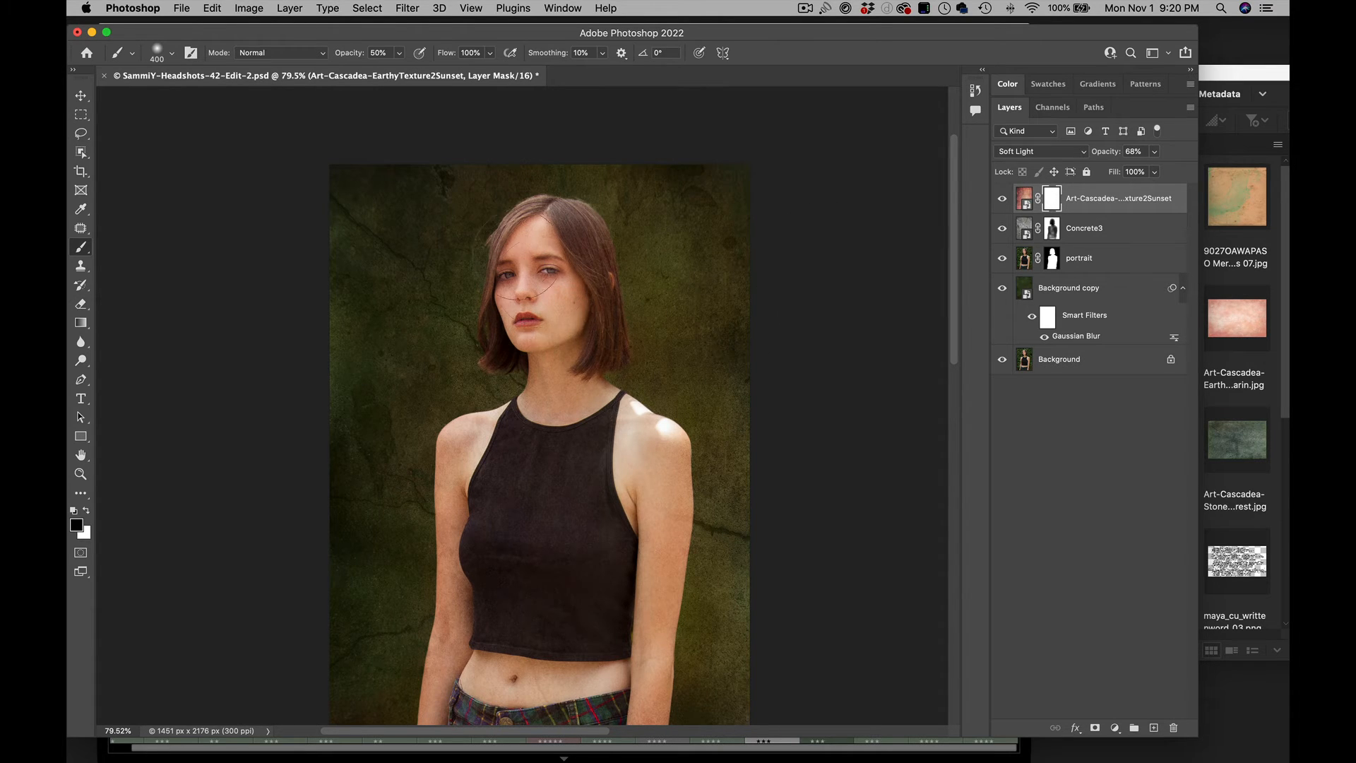
pyautogui.moveTo(531, 299)
pyautogui.mouseDown()
pyautogui.moveTo(573, 266)
pyautogui.moveTo(548, 299)
pyautogui.mouseUp()
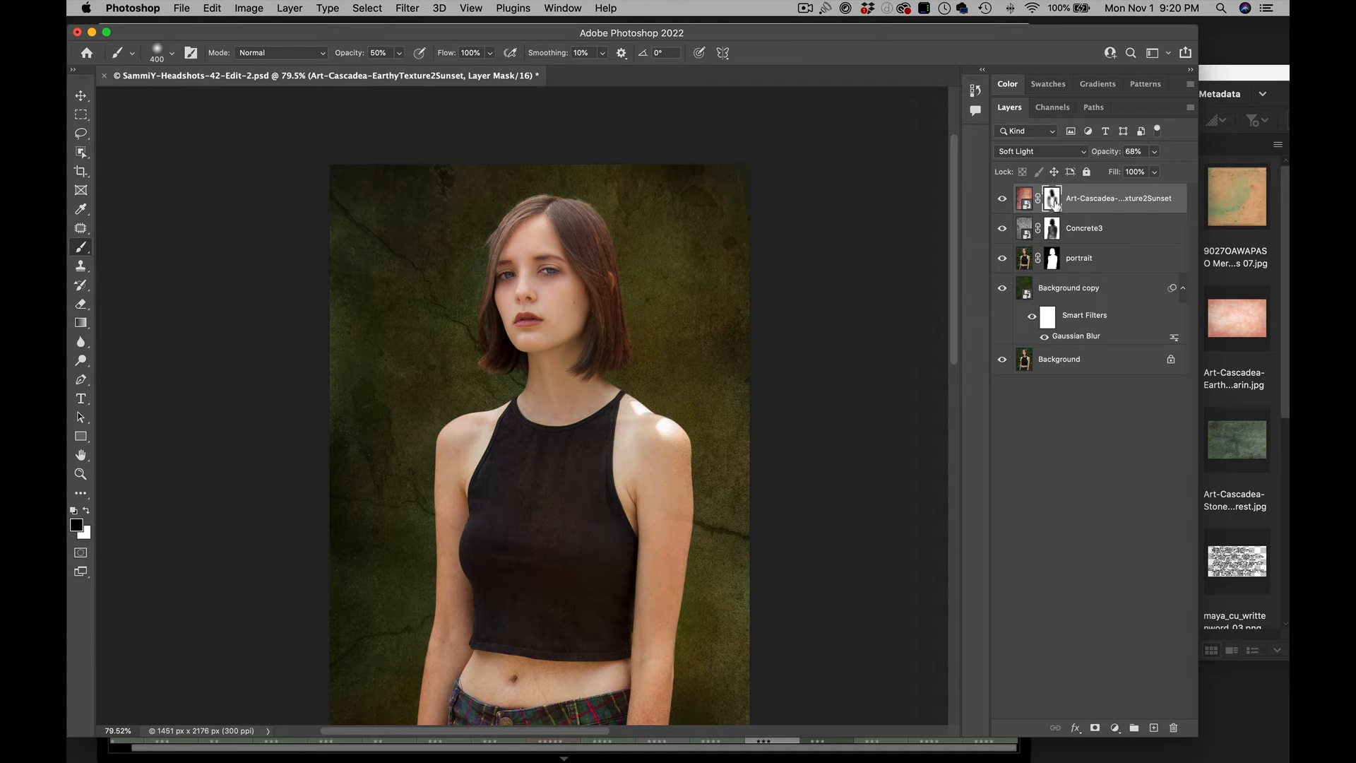
pyautogui.press('x')
# - Raise the opacity of the Art-Cascadea-EarthyTexture2Sunset layer to 77% and save the document
pyautogui.click(1109, 233)
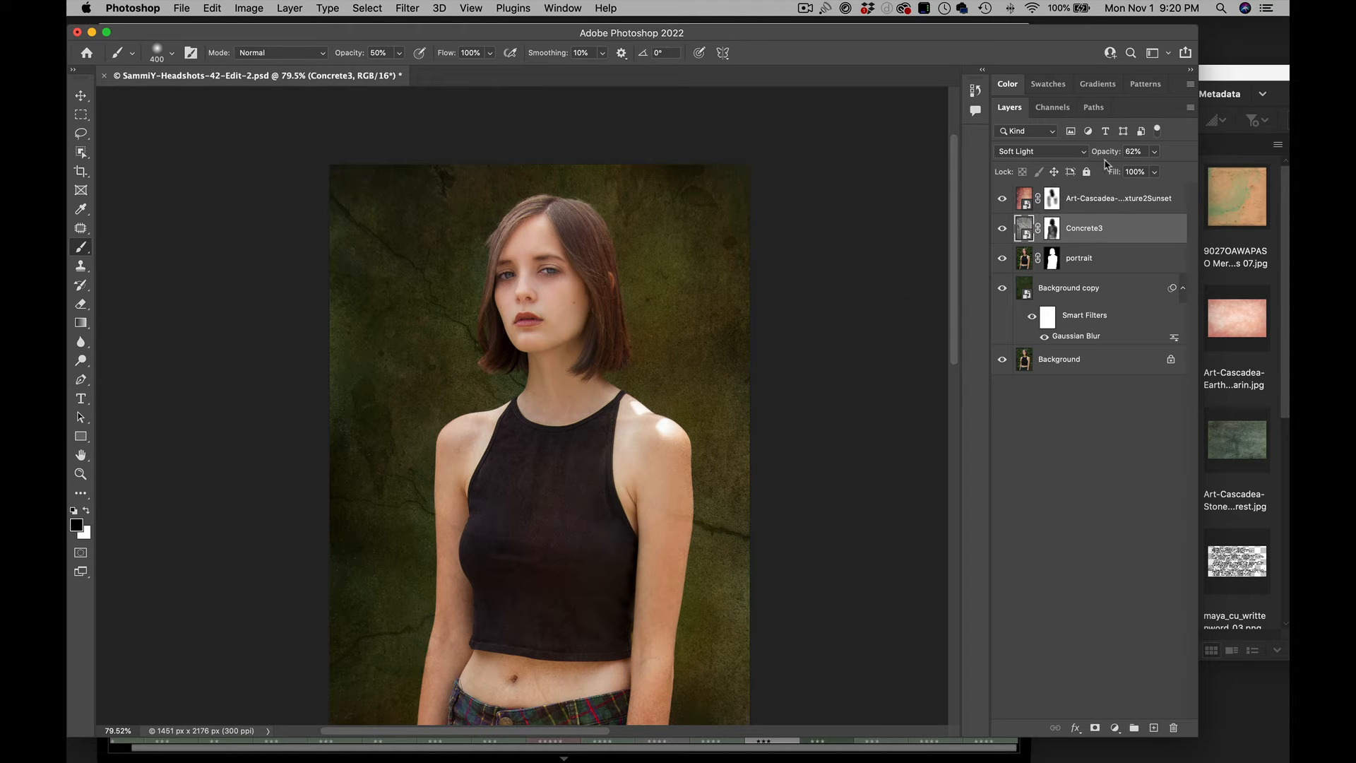
pyautogui.moveTo(1104, 151)
pyautogui.mouseDown()
pyautogui.moveTo(1082, 155)
pyautogui.moveTo(1109, 154)
pyautogui.mouseUp()
pyautogui.click(1114, 202)
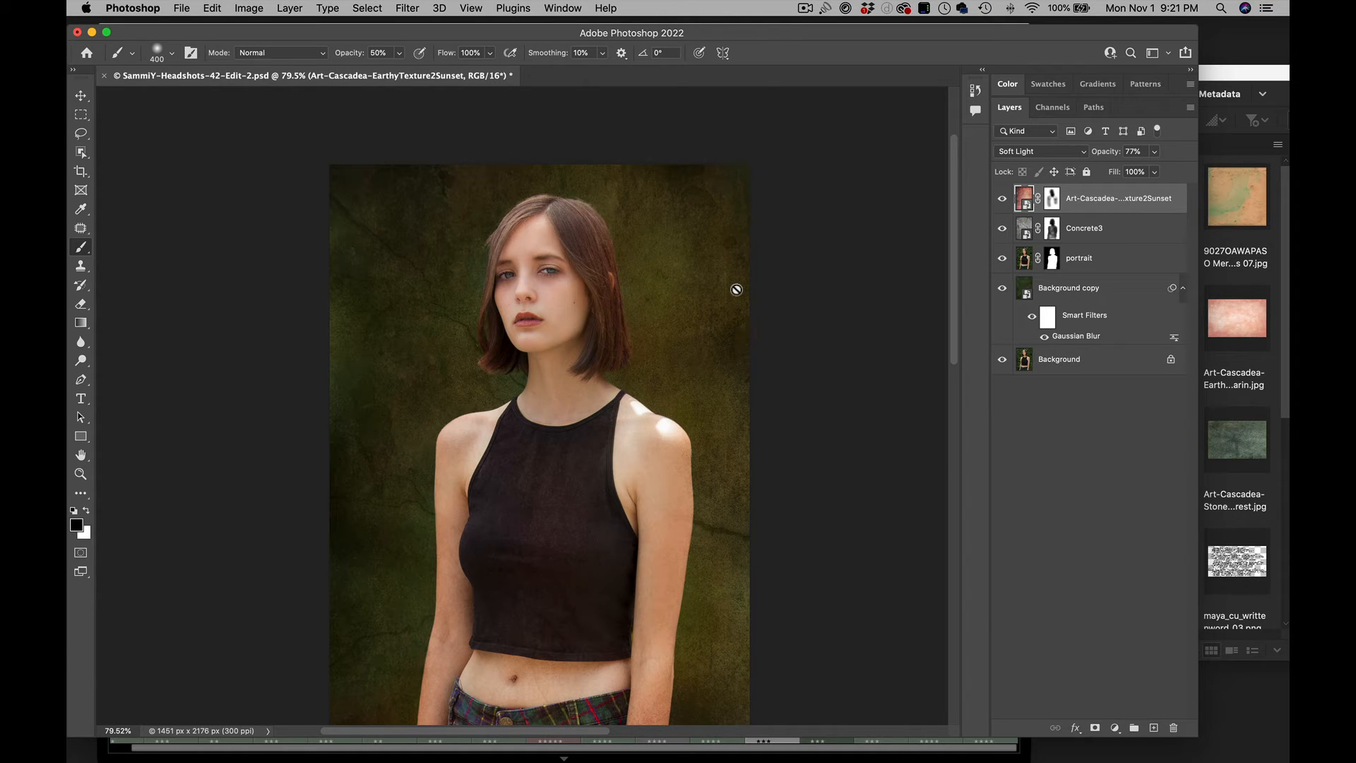
pyautogui.press('super+s')
# - Switch to Adobe Bridge and preview the text overlays maya_cu_writtenword_13.png and maya_cu_writtenword_12.png full screen
pyautogui.click(1229, 80)
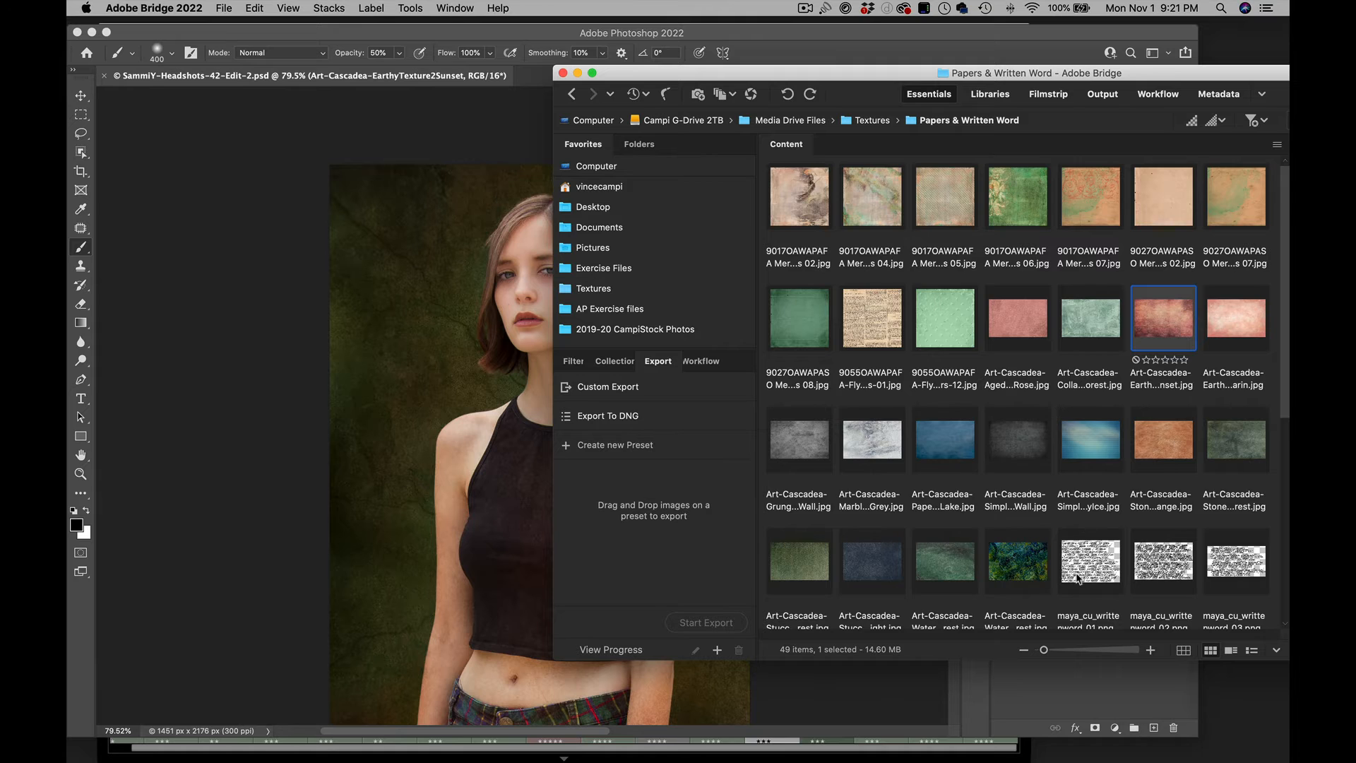
pyautogui.scroll(-5, 1091, 536)
pyautogui.click(943, 452)
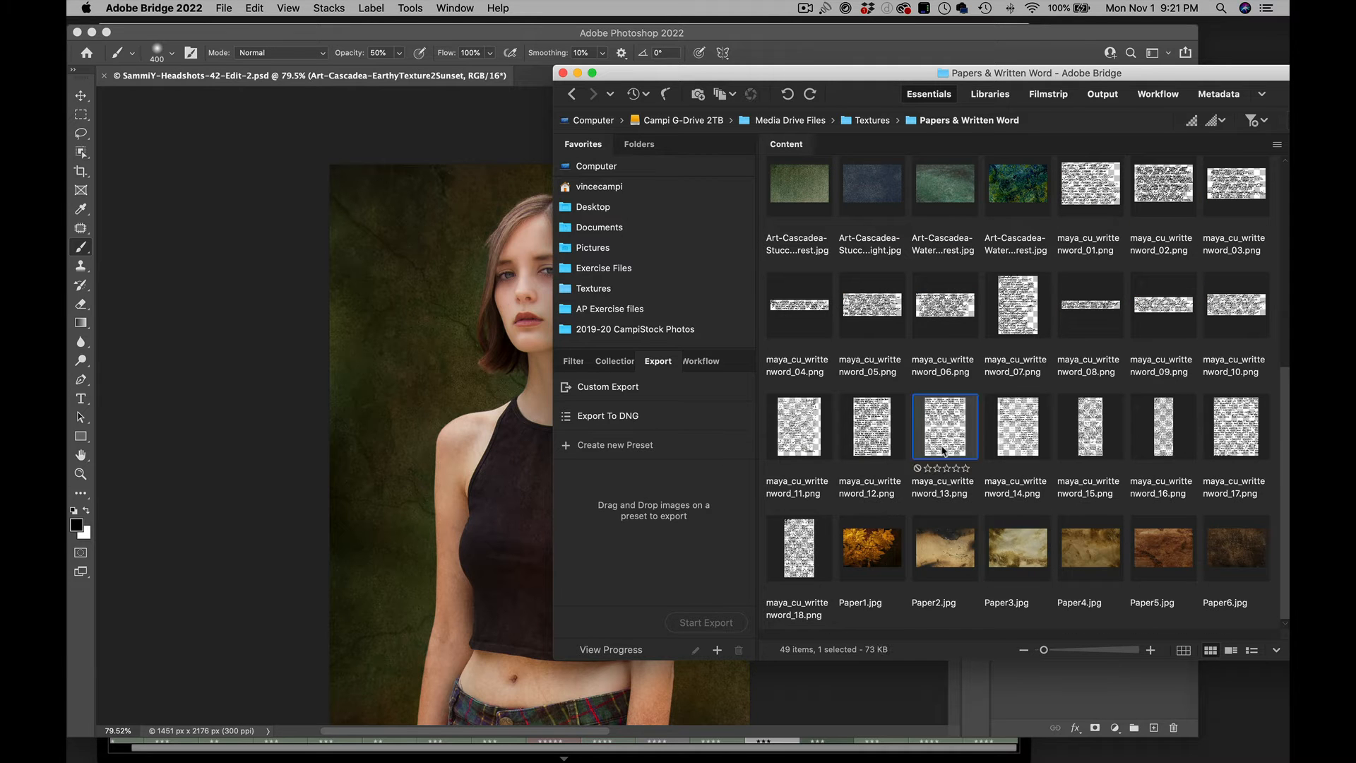
pyautogui.press('space')
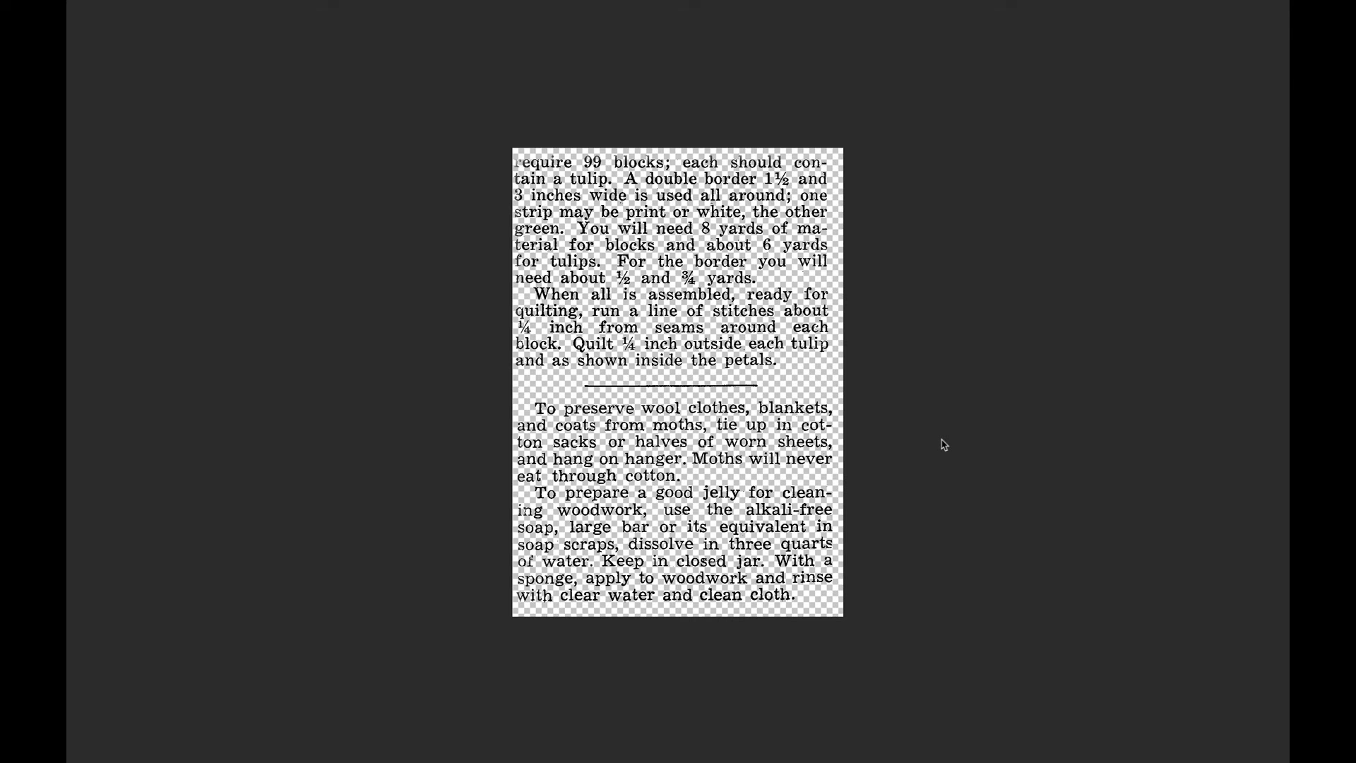
pyautogui.press('space')
pyautogui.click(875, 436)
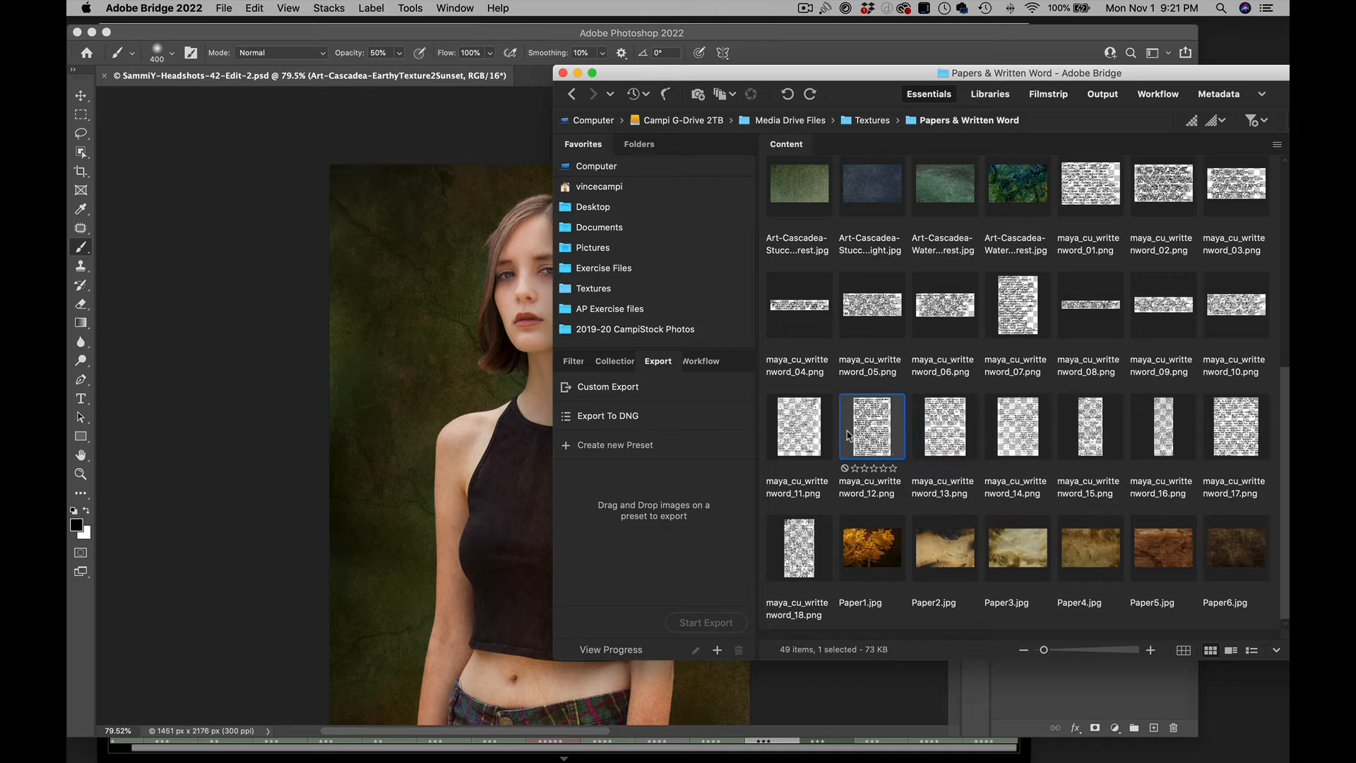
pyautogui.press('space')
pyautogui.press('space')
# - Preview the handwriting overlays maya_cu_writtenword_11.png and maya_cu_writtenword_07.png full screen
pyautogui.click(796, 447)
pyautogui.press('space')
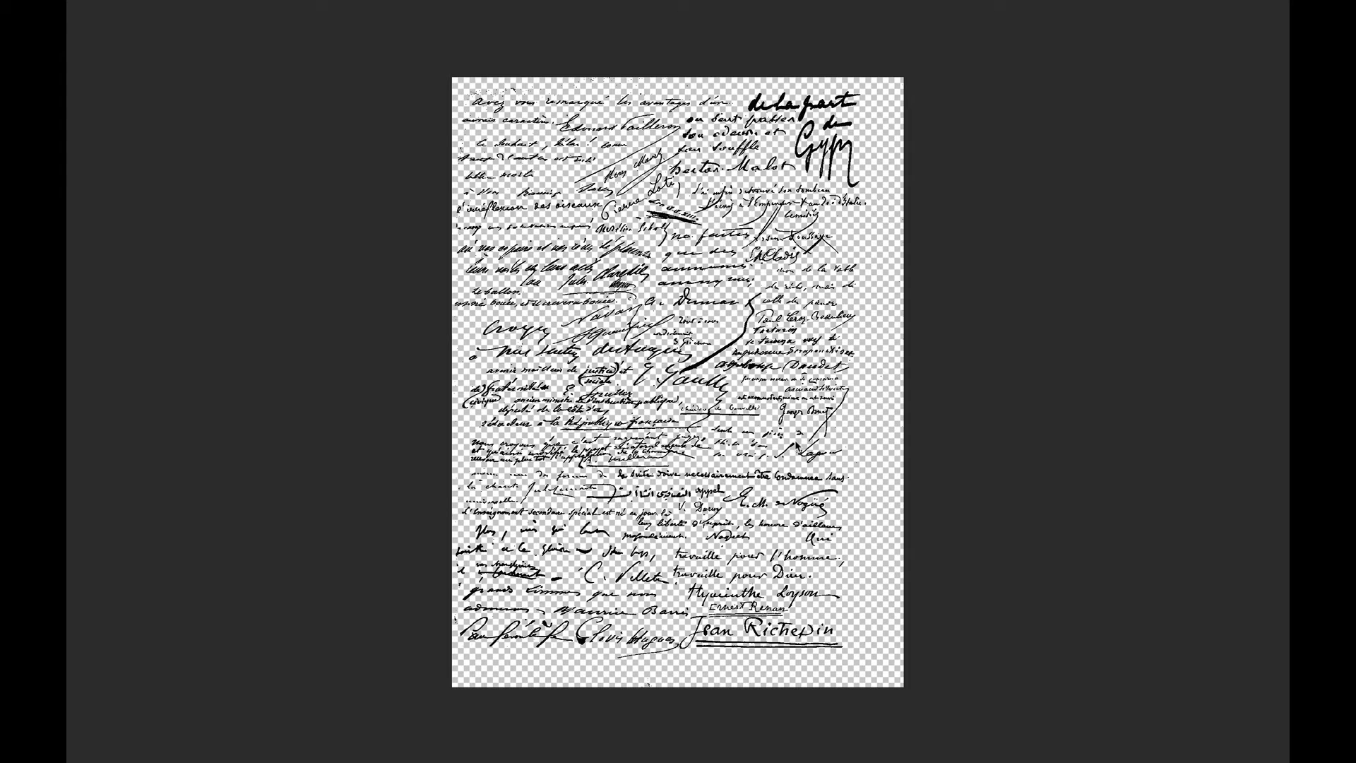
pyautogui.press('space')
pyautogui.click(1018, 294)
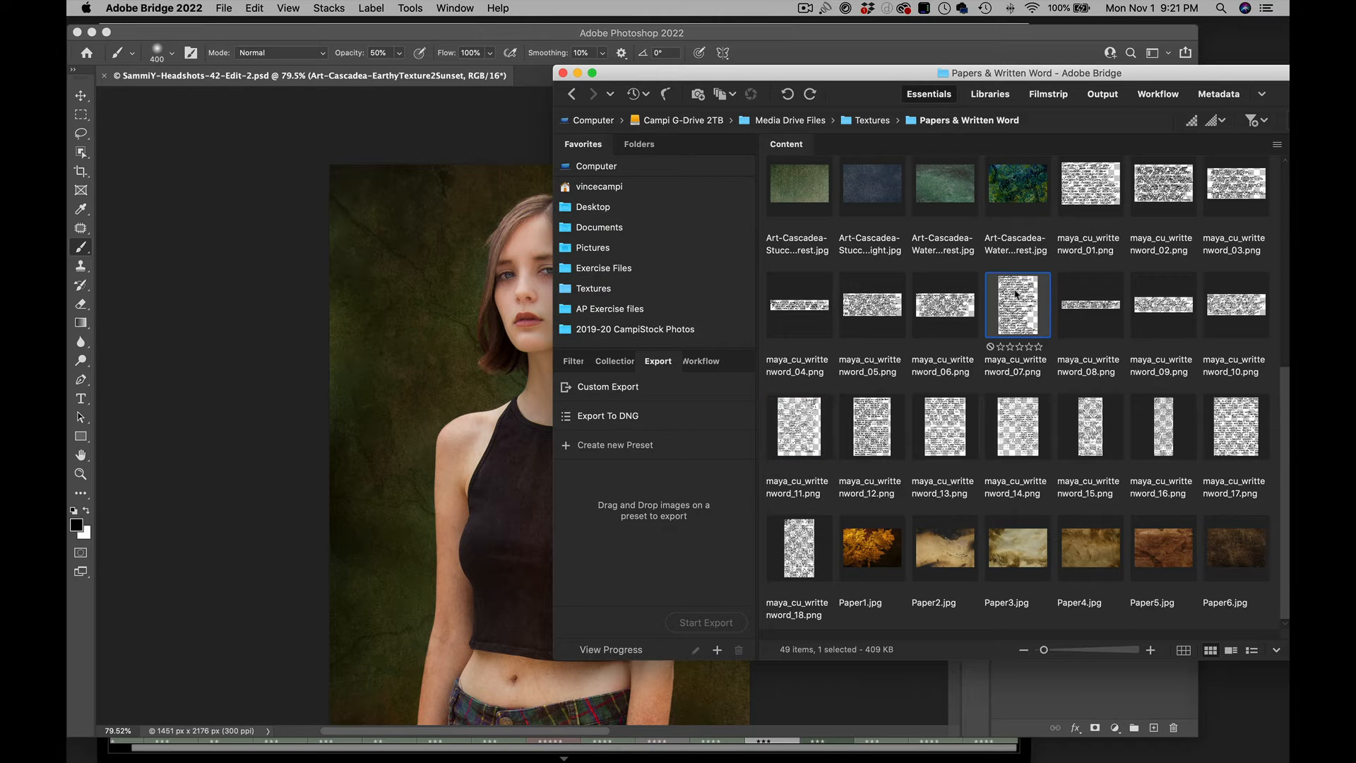
pyautogui.press('space')
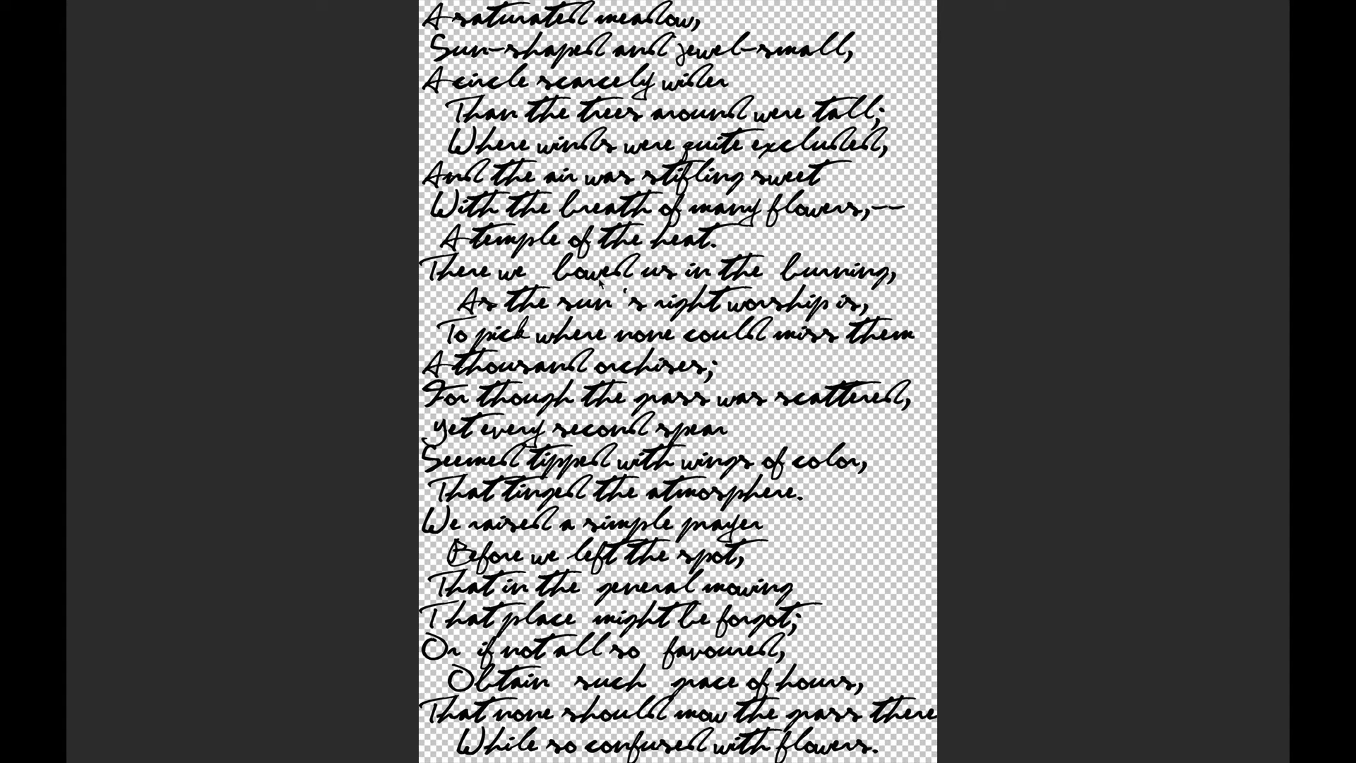
pyautogui.press('space')
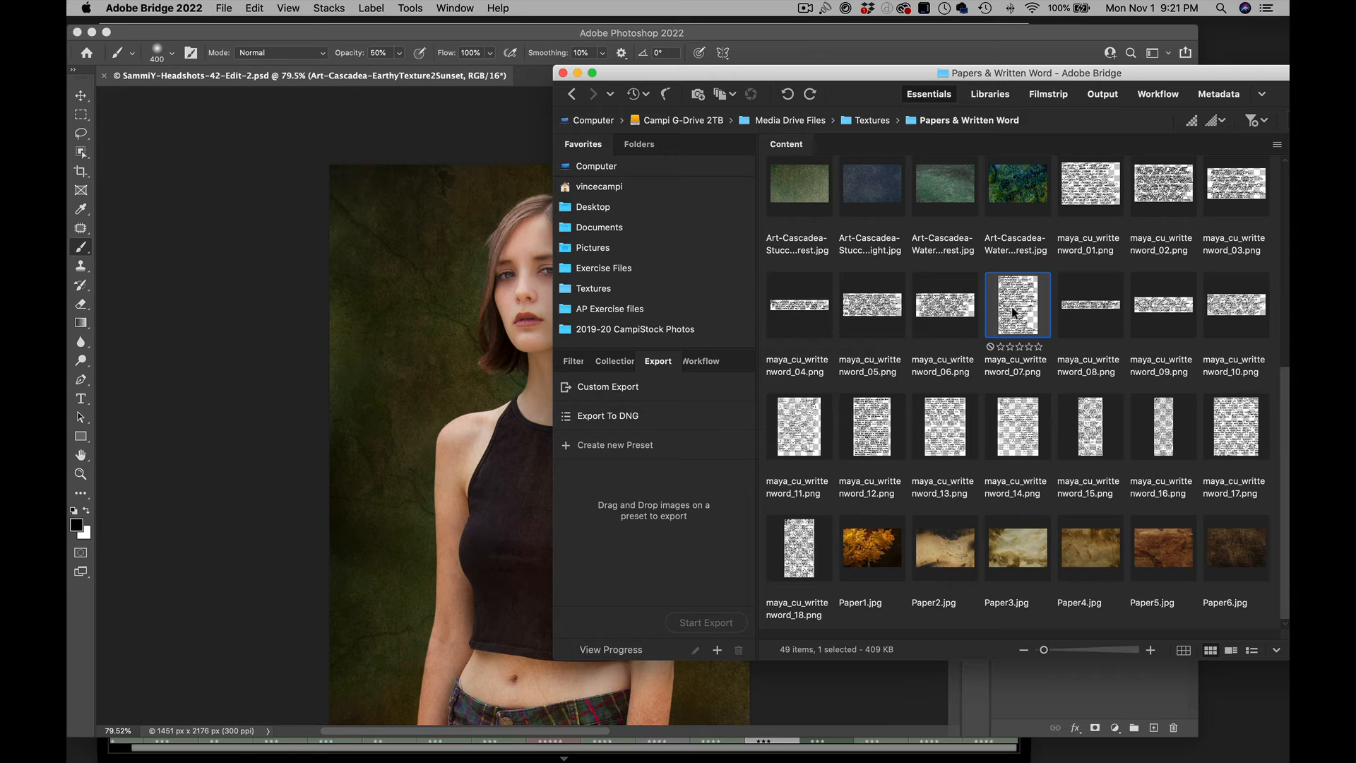
# - Place maya_cu_writtenword_07.png into the portrait document, align it with the upper left edges, and scale it to 142.82%
pyautogui.moveTo(1021, 306); pyautogui.dragTo(487, 413)
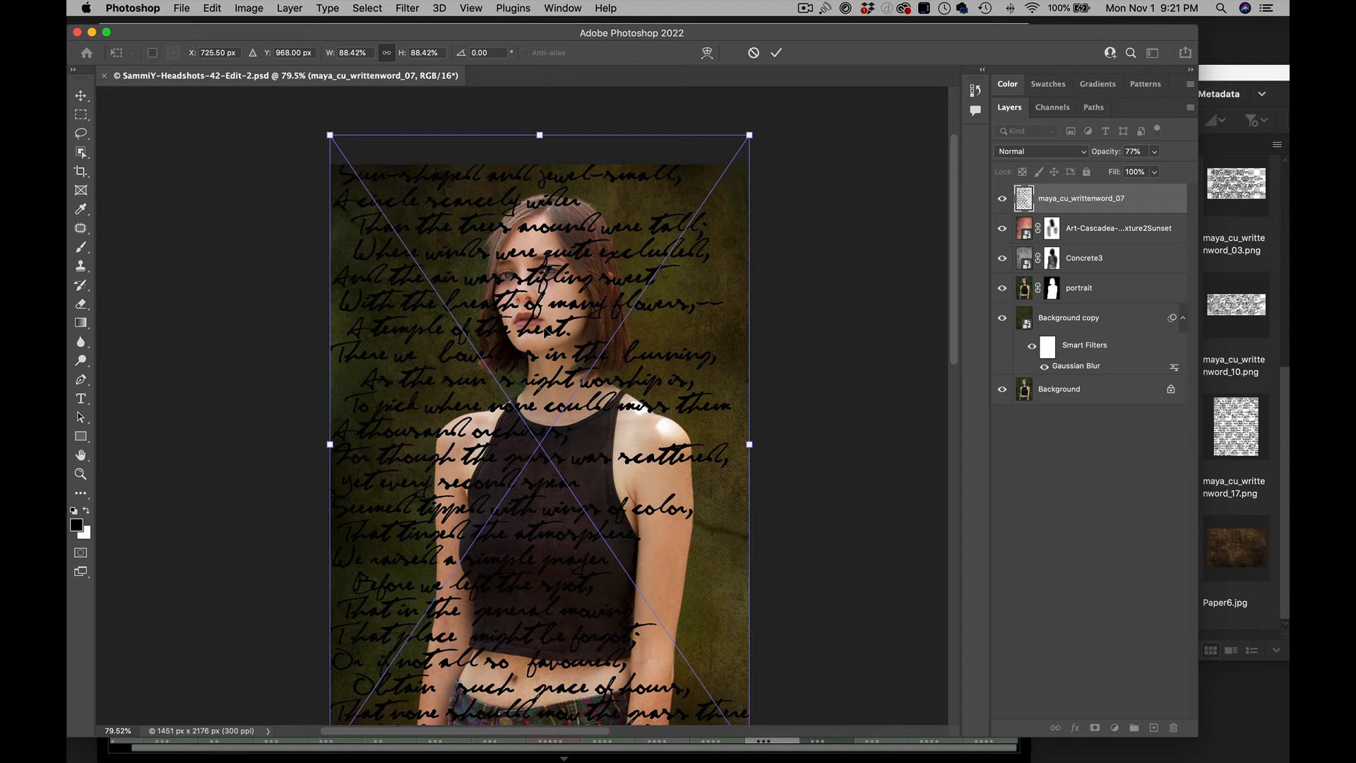
pyautogui.scroll(-2, 545, 331)
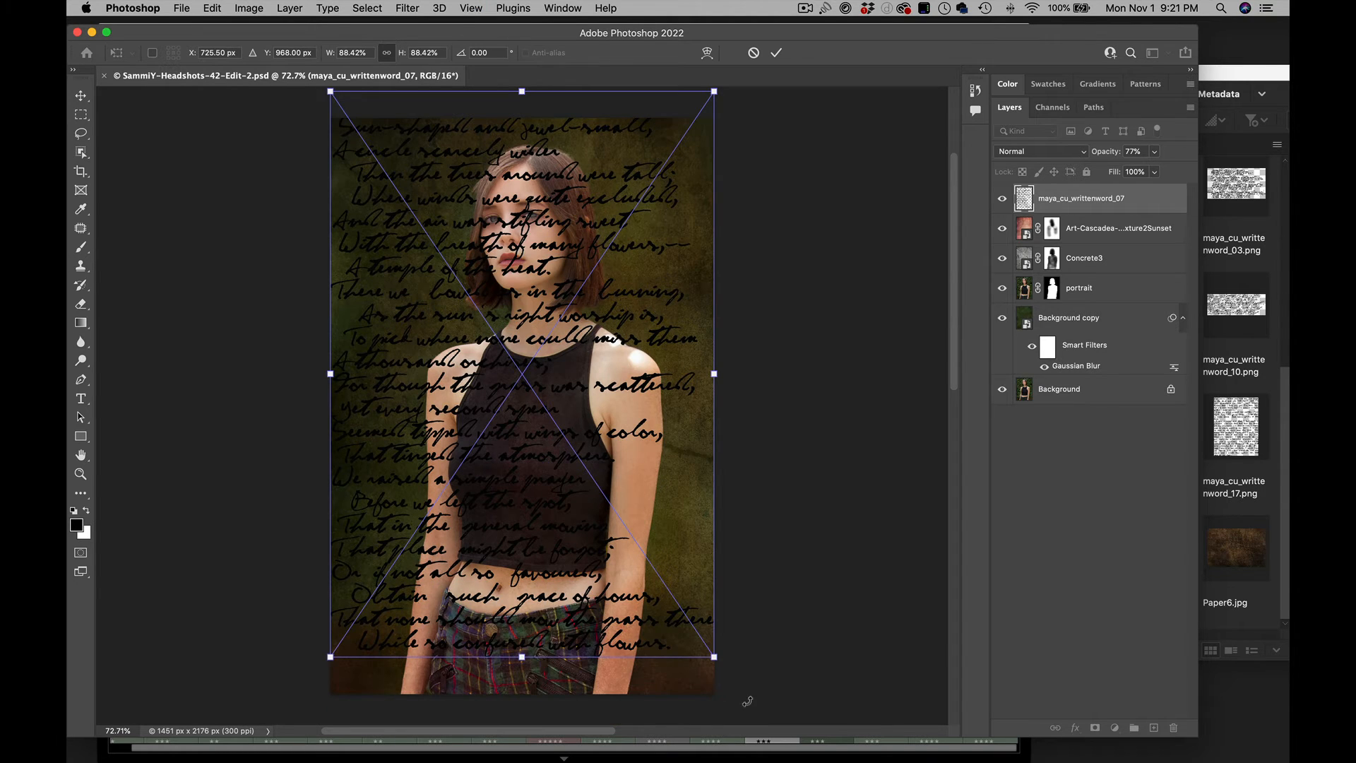
pyautogui.moveTo(713, 658); pyautogui.dragTo(714, 715)
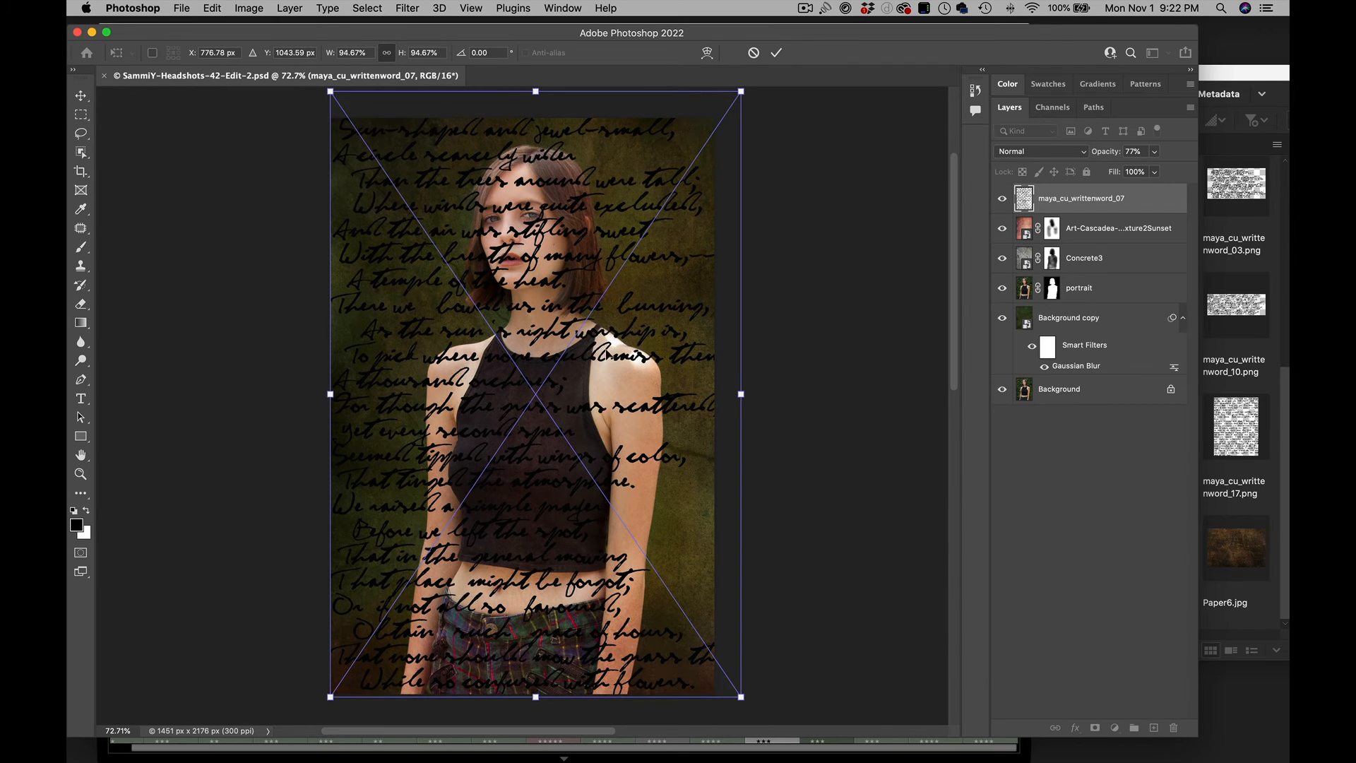
pyautogui.moveTo(541, 369); pyautogui.dragTo(542, 397)
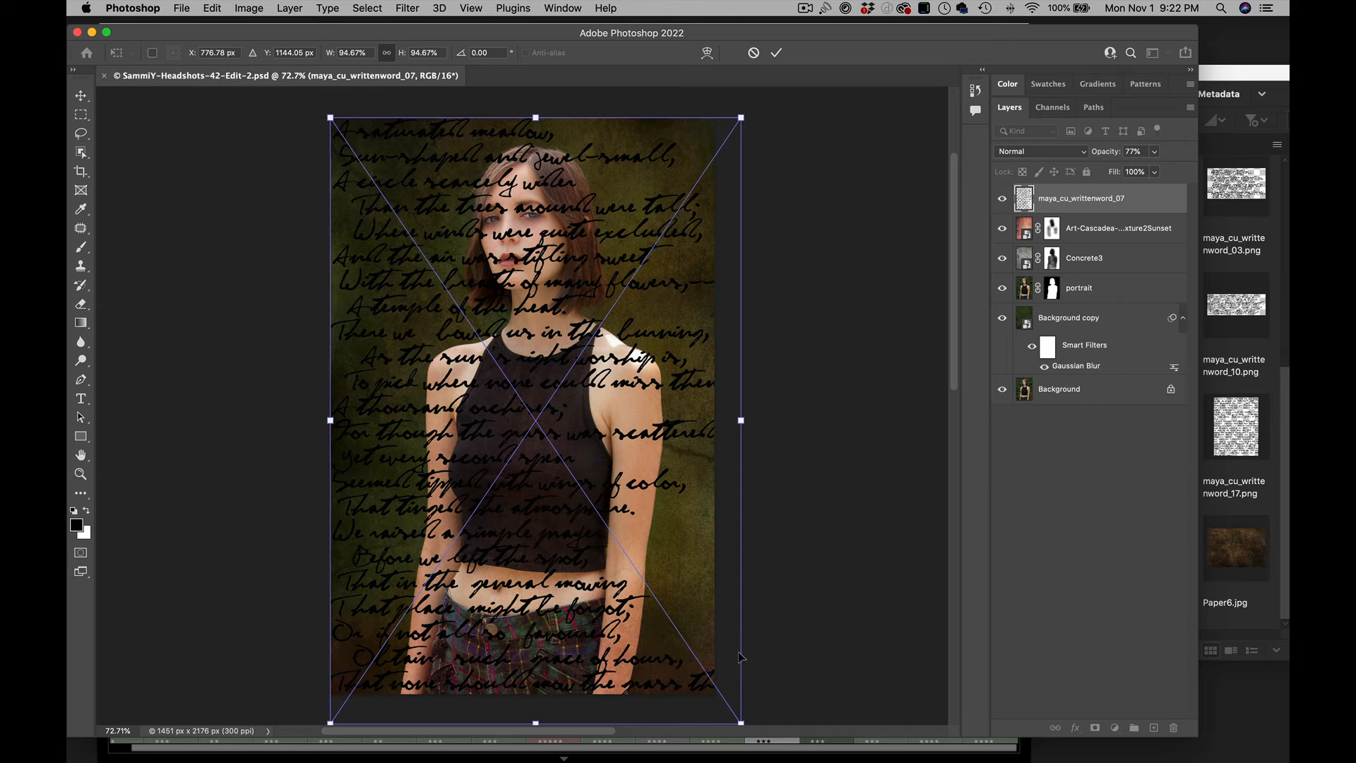
pyautogui.moveTo(737, 719); pyautogui.dragTo(895, 520)
pyautogui.scroll(10, 732, 507)
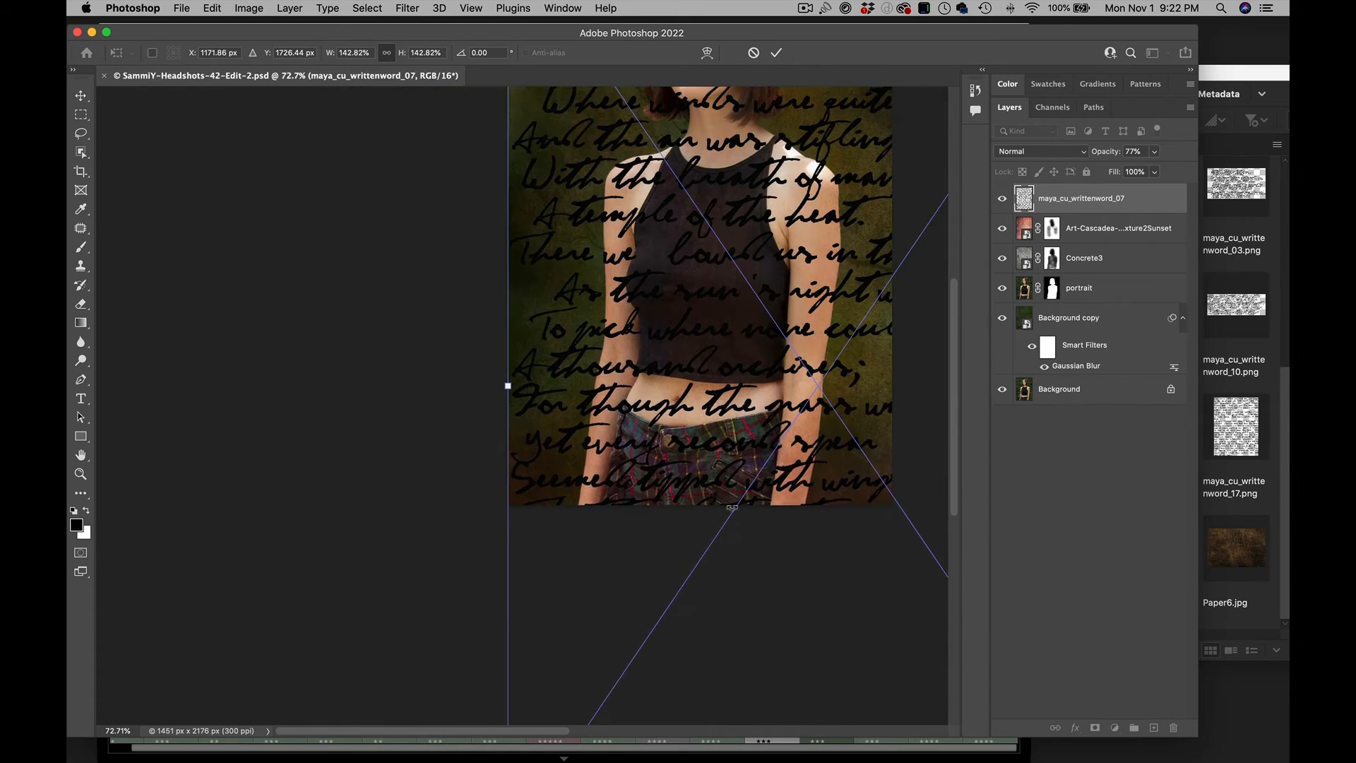
pyautogui.hscroll(5, 743, 508)
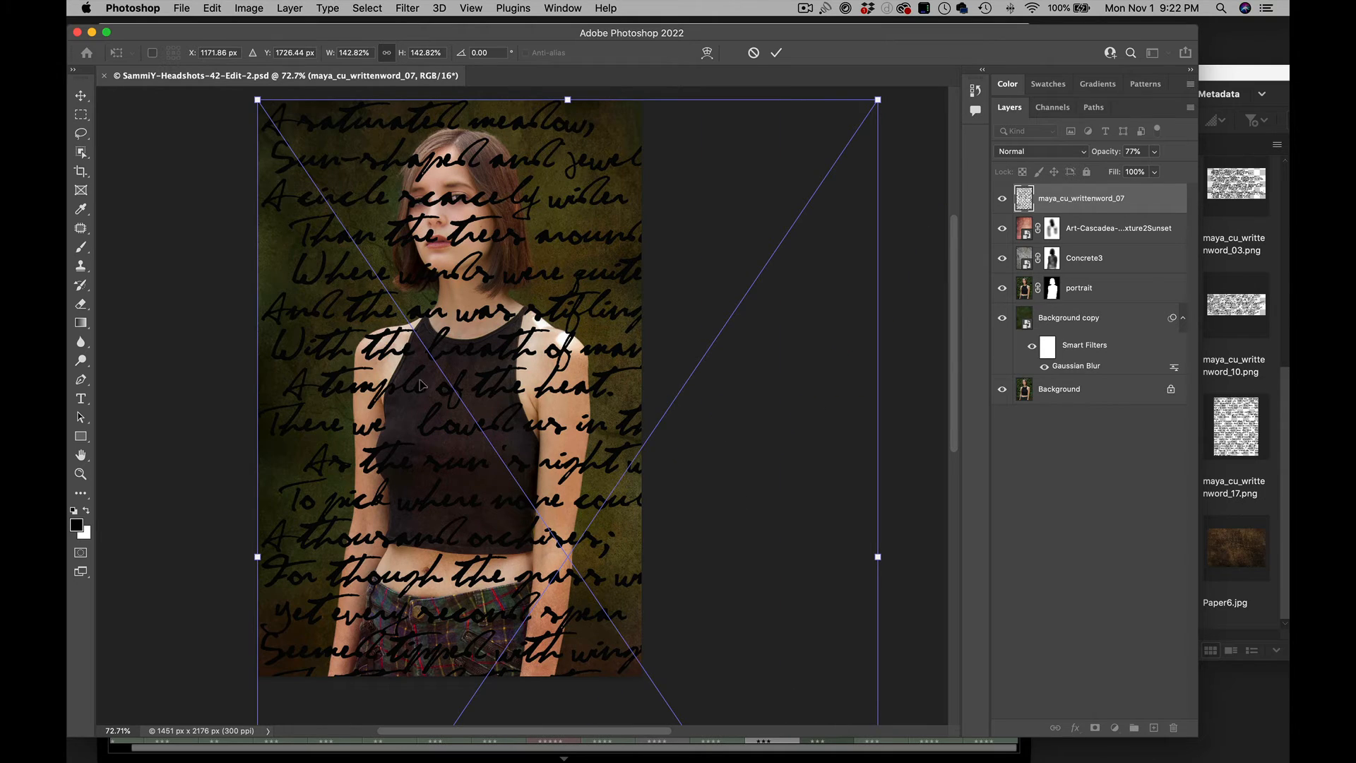
pyautogui.click(777, 52)
pyautogui.press('b')
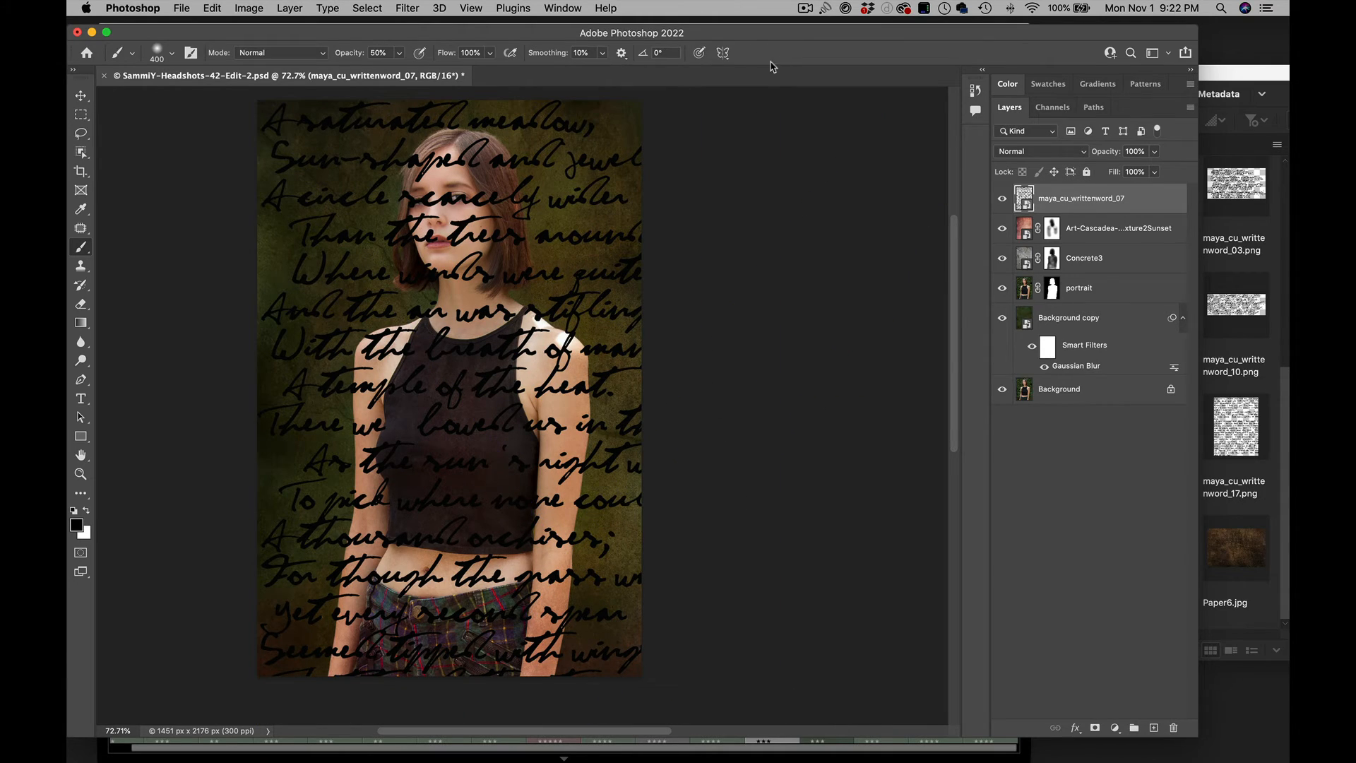
# - Set the handwriting layer's blend mode to Soft Light and lower its opacity to 21%
pyautogui.click(1022, 152)
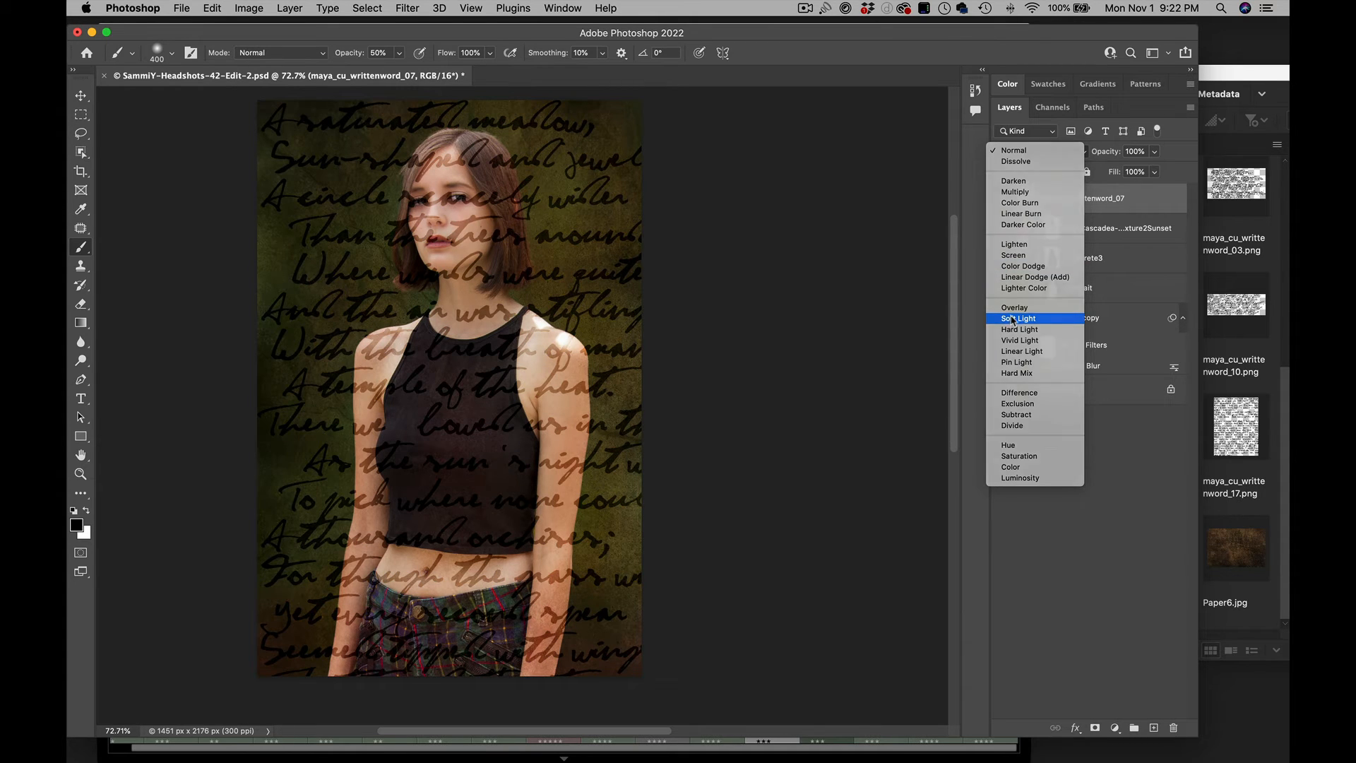
pyautogui.click(1011, 322)
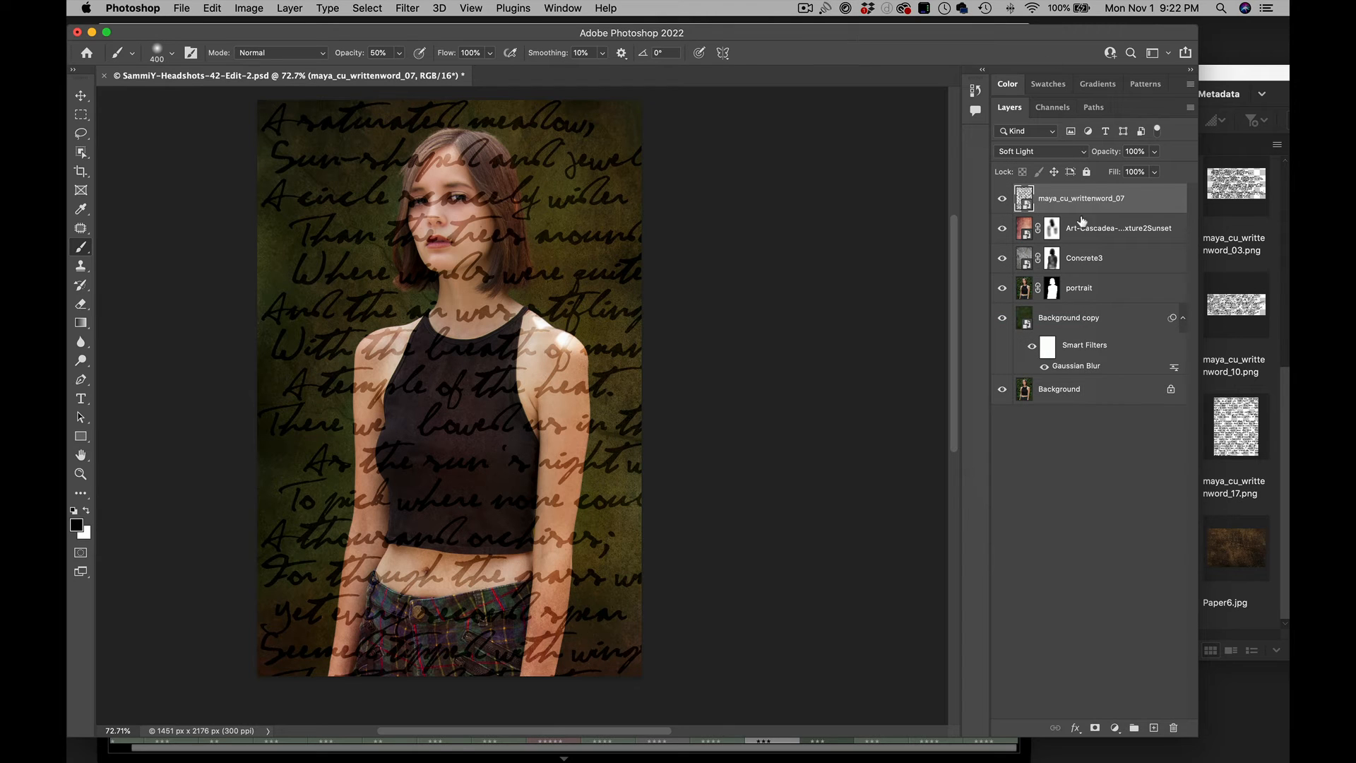
pyautogui.moveTo(1103, 153)
pyautogui.mouseDown()
pyautogui.moveTo(1063, 158)
pyautogui.moveTo(1104, 157)
pyautogui.moveTo(1087, 158)
pyautogui.mouseUp()
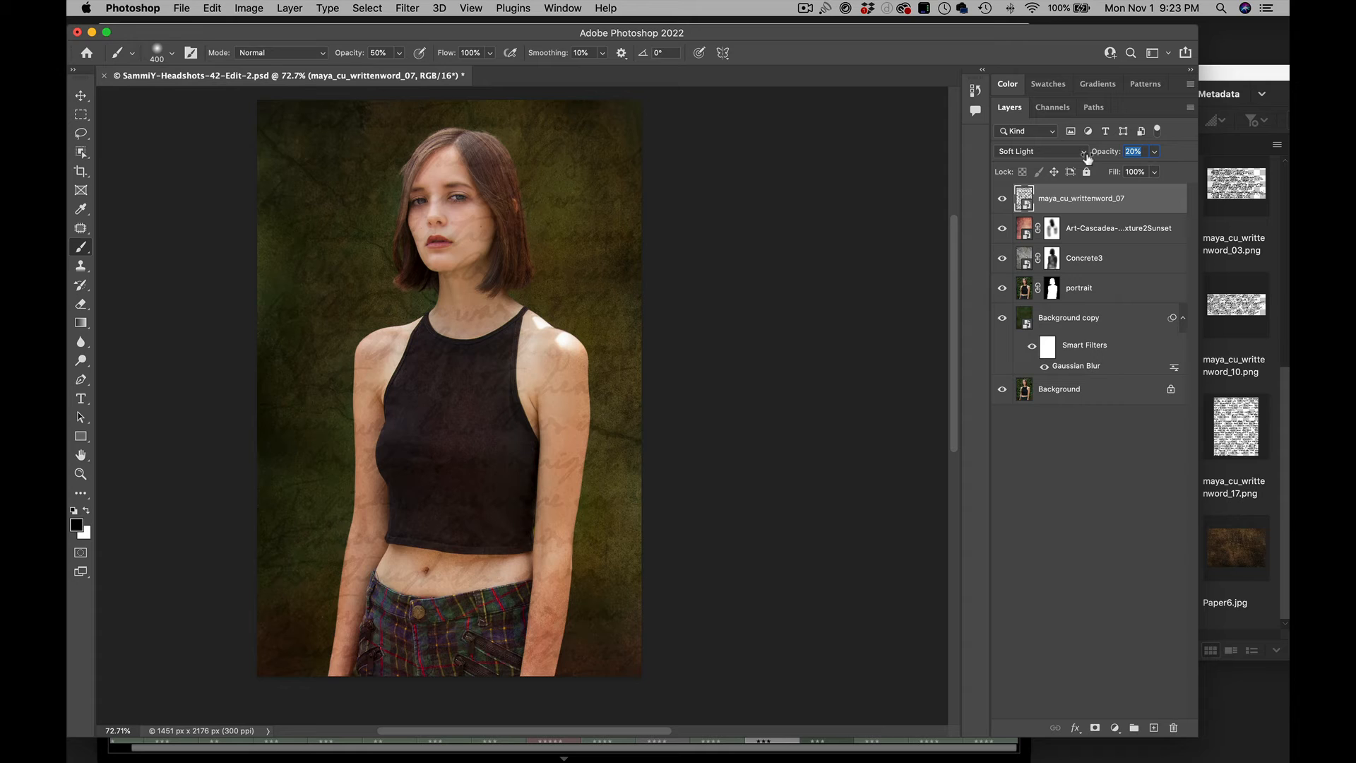
pyautogui.moveTo(1087, 158); pyautogui.dragTo(1089, 158)
# - Copy the Concrete3 layer mask onto the maya_cu_writtenword_07 layer and save the document
pyautogui.moveTo(1053, 260); pyautogui.dragTo(1054, 200)
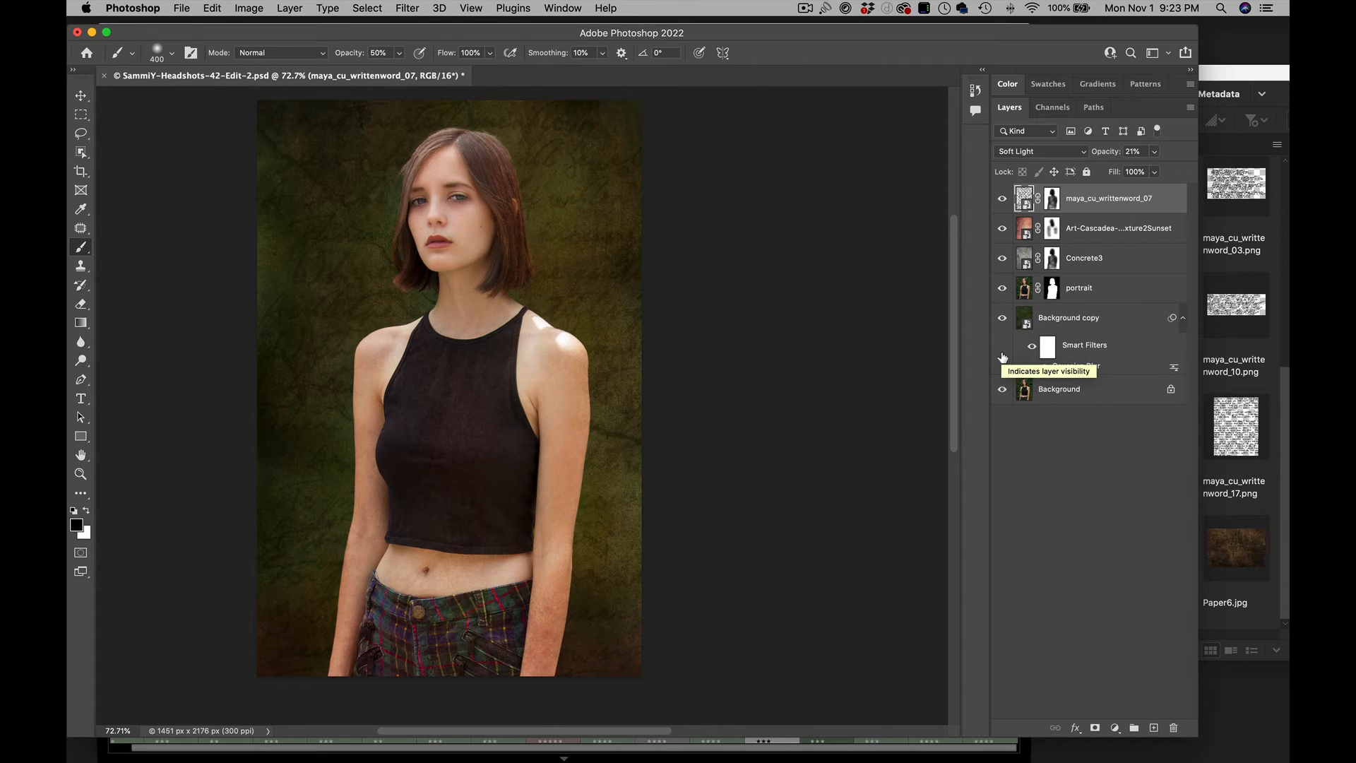
pyautogui.press('super+s')
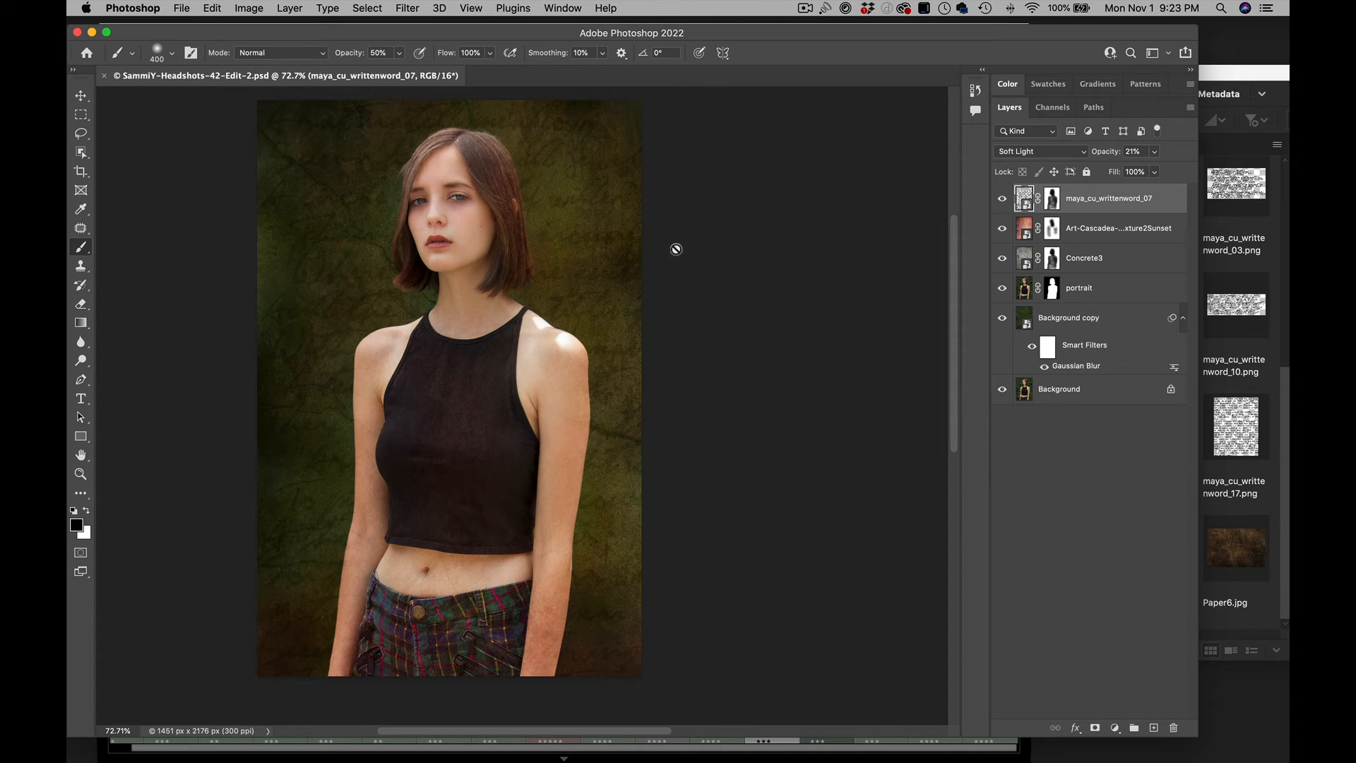
pyautogui.hscroll(-3, 682, 219)
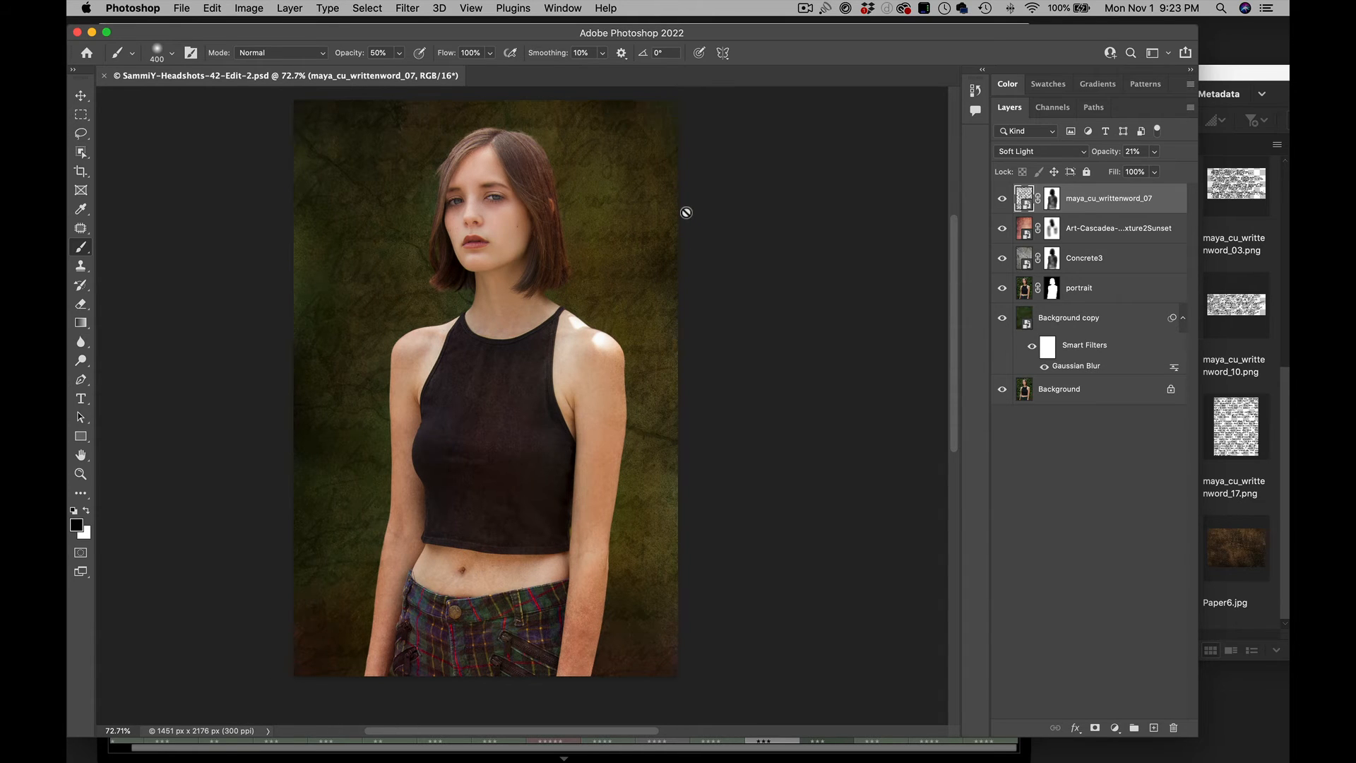
pyautogui.scroll(2, 686, 212)
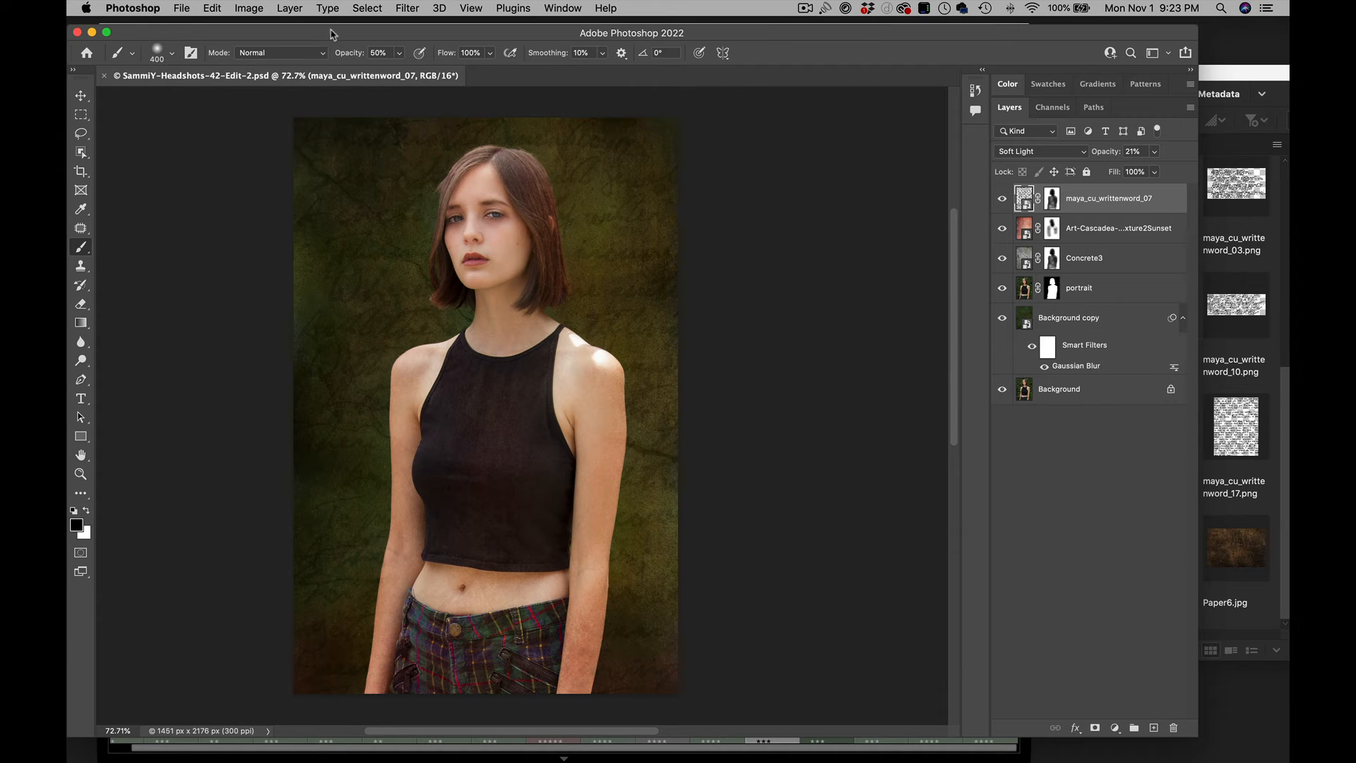
# - Switch to Lightroom Classic, compare the original CR2 photo's thumbnail, and select the edited portrait PSD for developing
pyautogui.moveTo(211, 39); pyautogui.dragTo(347, 147)
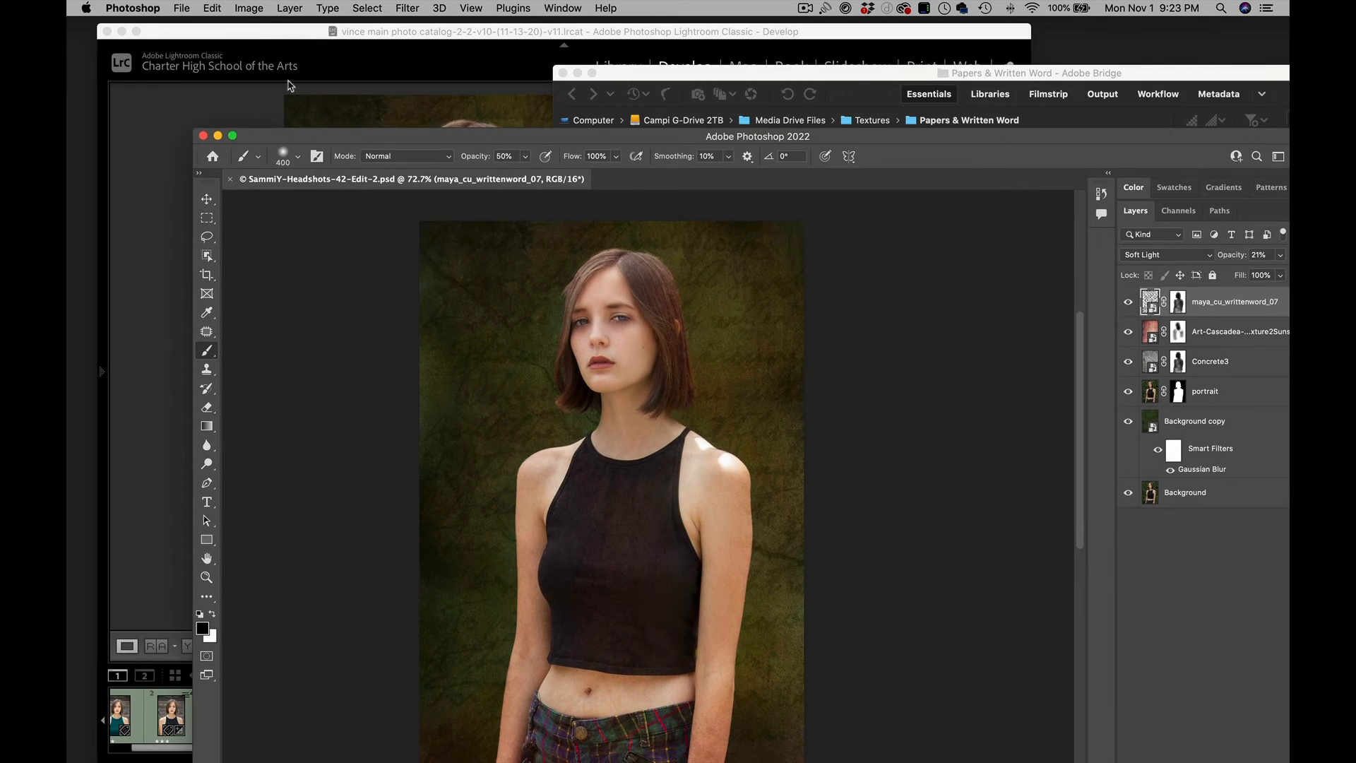
pyautogui.click(257, 35)
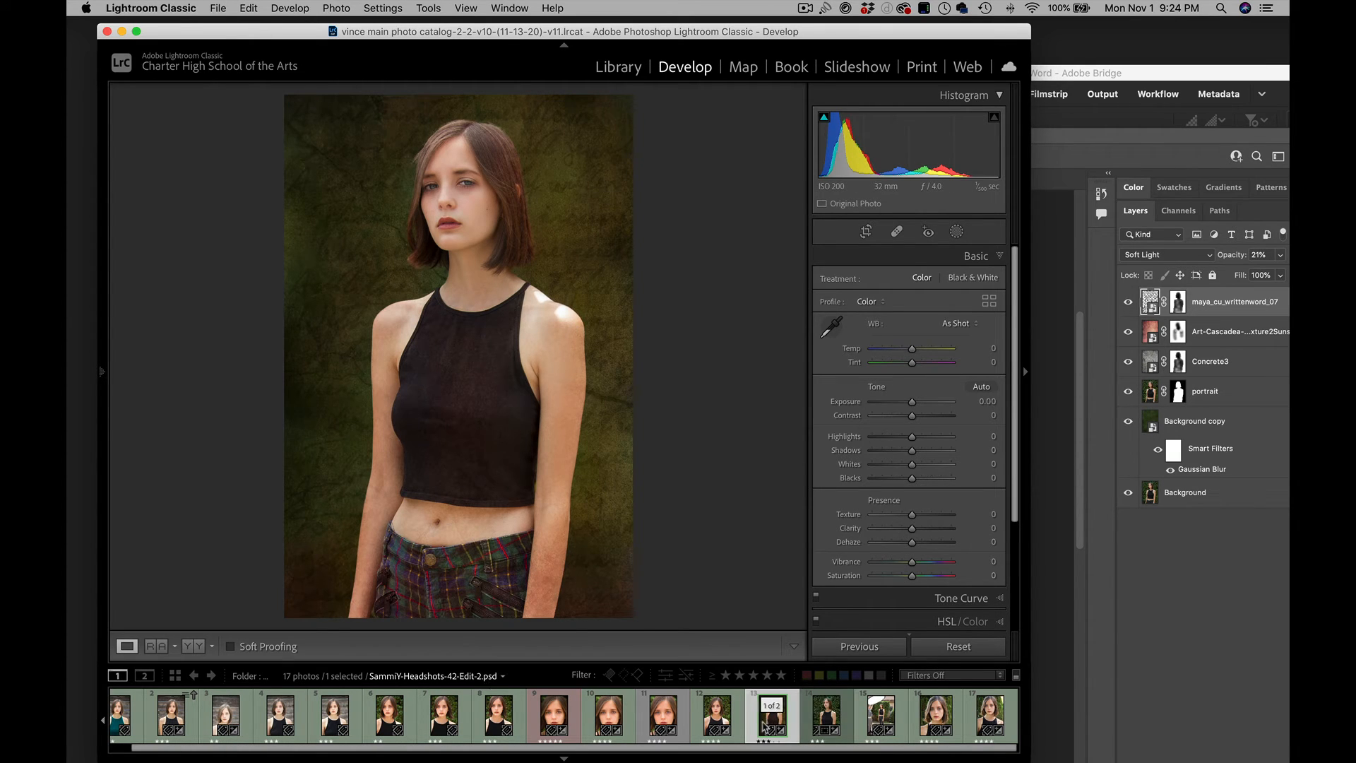
pyautogui.click(818, 720)
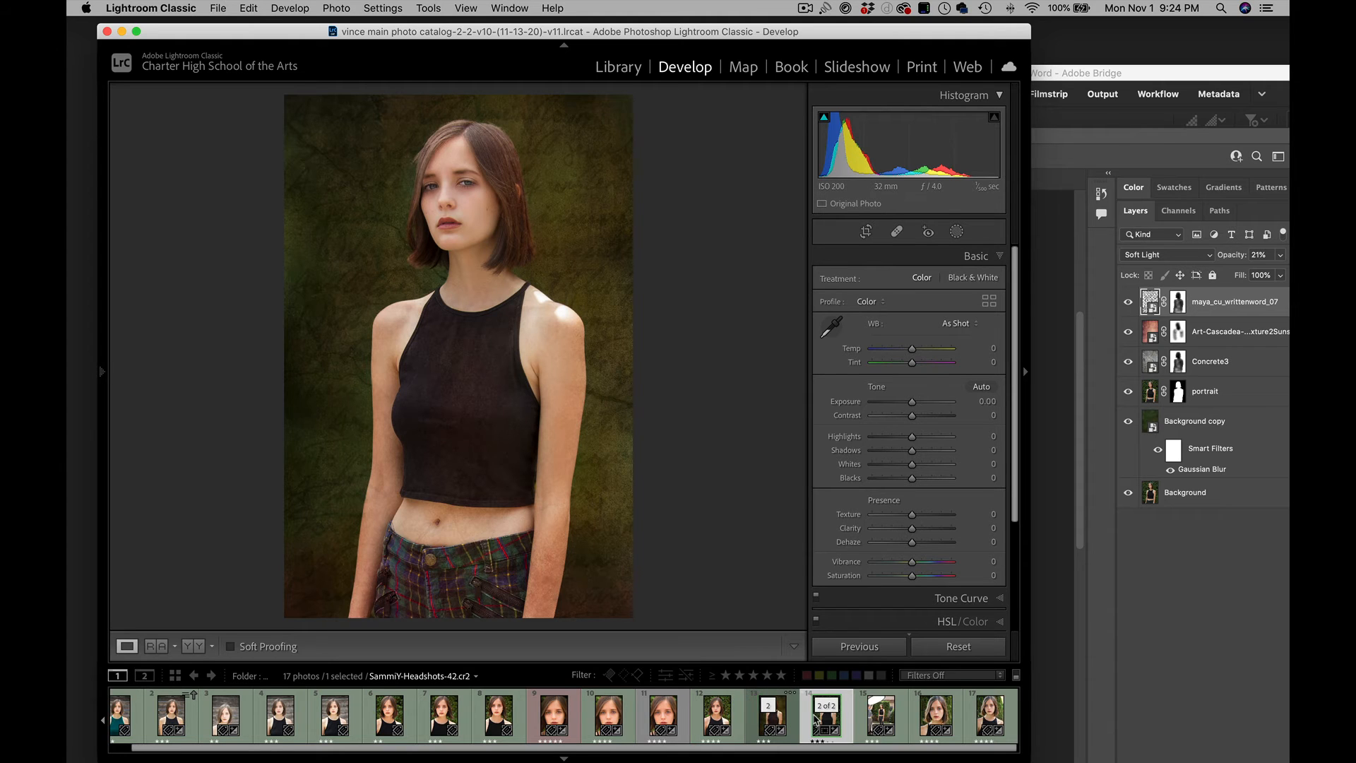
pyautogui.click(791, 722)
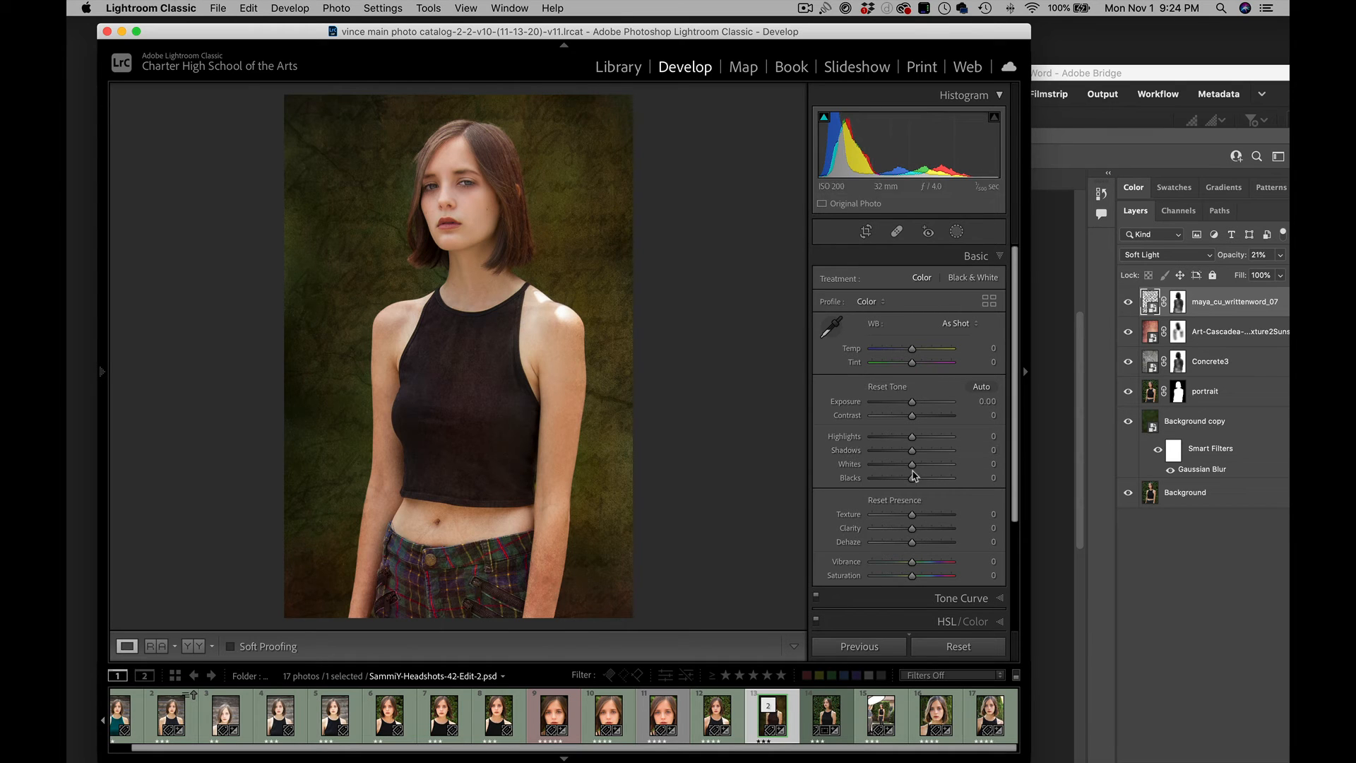
# - Check the portrait's shadow clipping, then set Blacks to -13 and Exposure to -0.40
pyautogui.keyDown('alt'); pyautogui.click(912, 478); pyautogui.keyUp('alt')
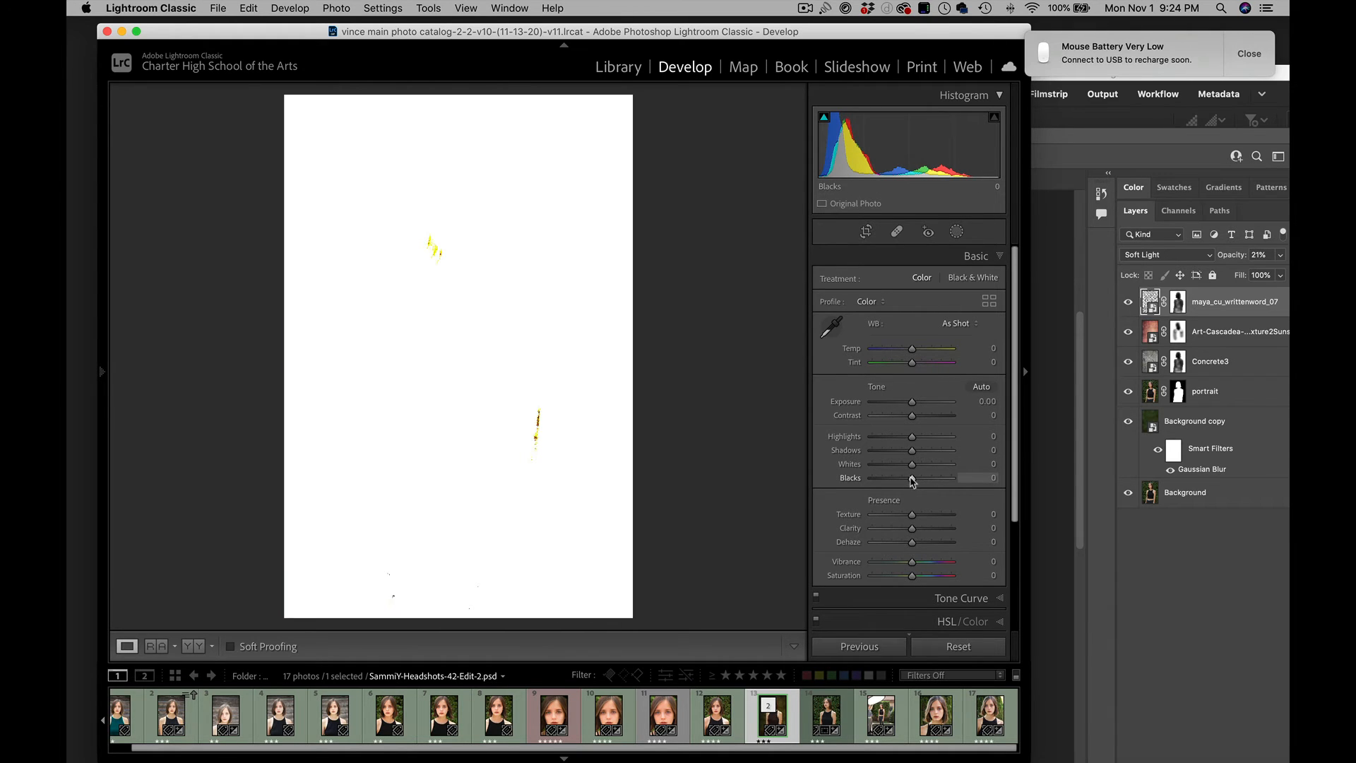
pyautogui.moveTo(912, 480); pyautogui.dragTo(913, 466)
pyautogui.moveTo(918, 412); pyautogui.dragTo(911, 412)
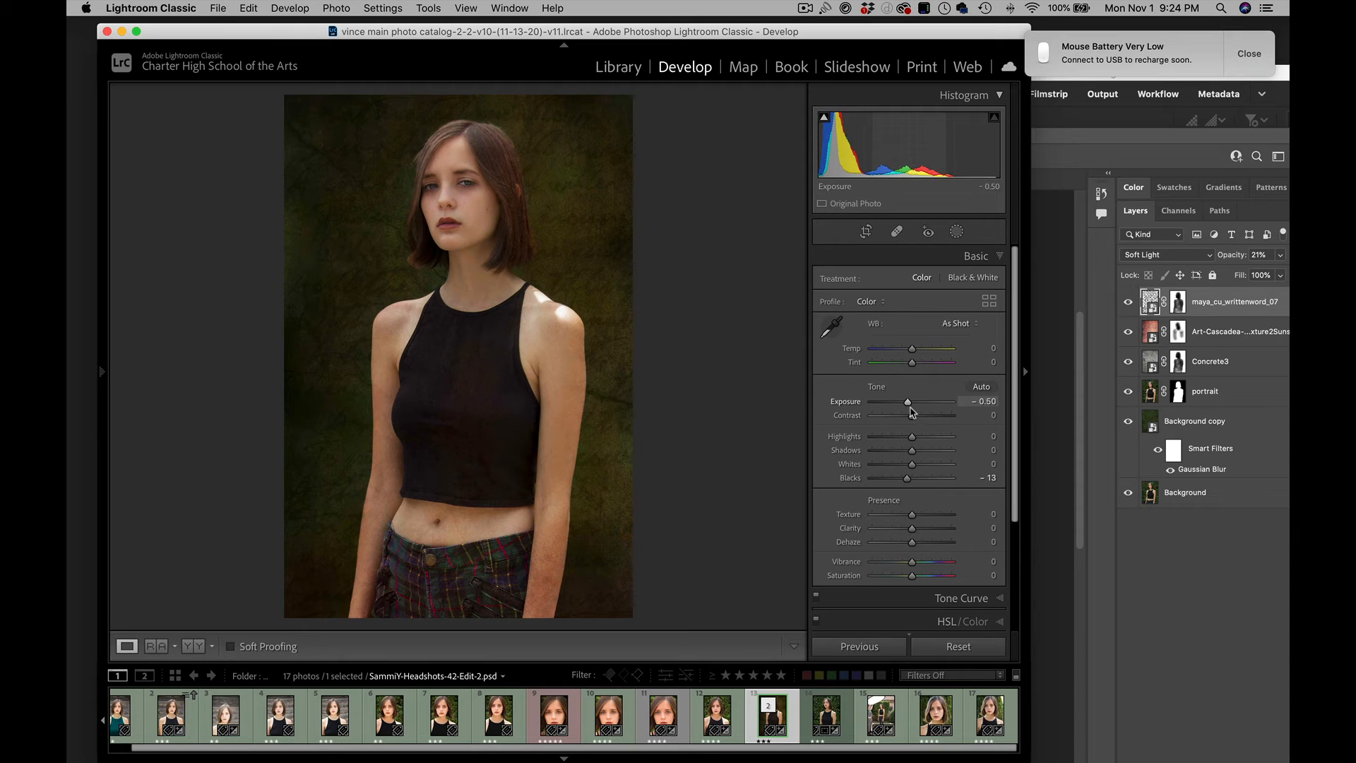
pyautogui.moveTo(912, 414); pyautogui.dragTo(912, 413)
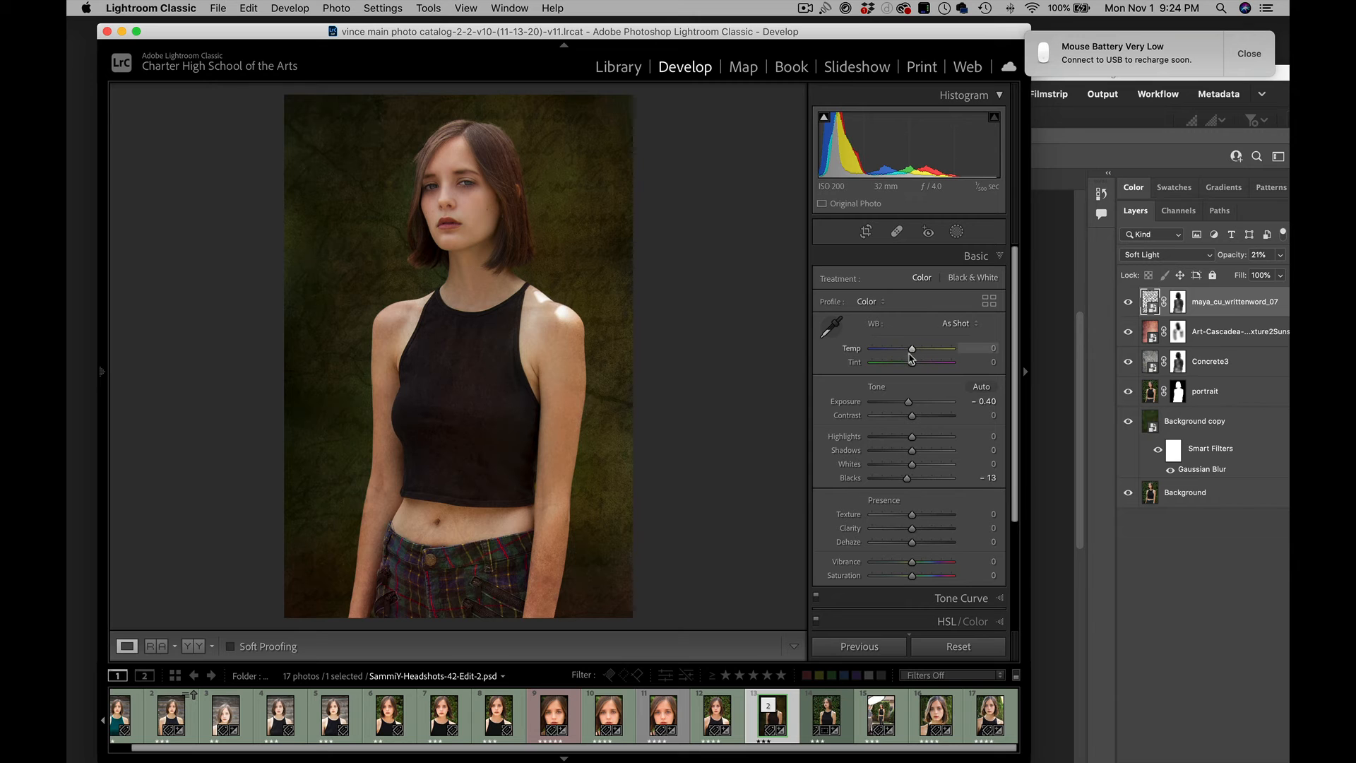
# - Try a strong blue white balance with Temp at -91, set Temp to +2, and dismiss the mouse battery notification
pyautogui.moveTo(909, 353); pyautogui.dragTo(877, 360)
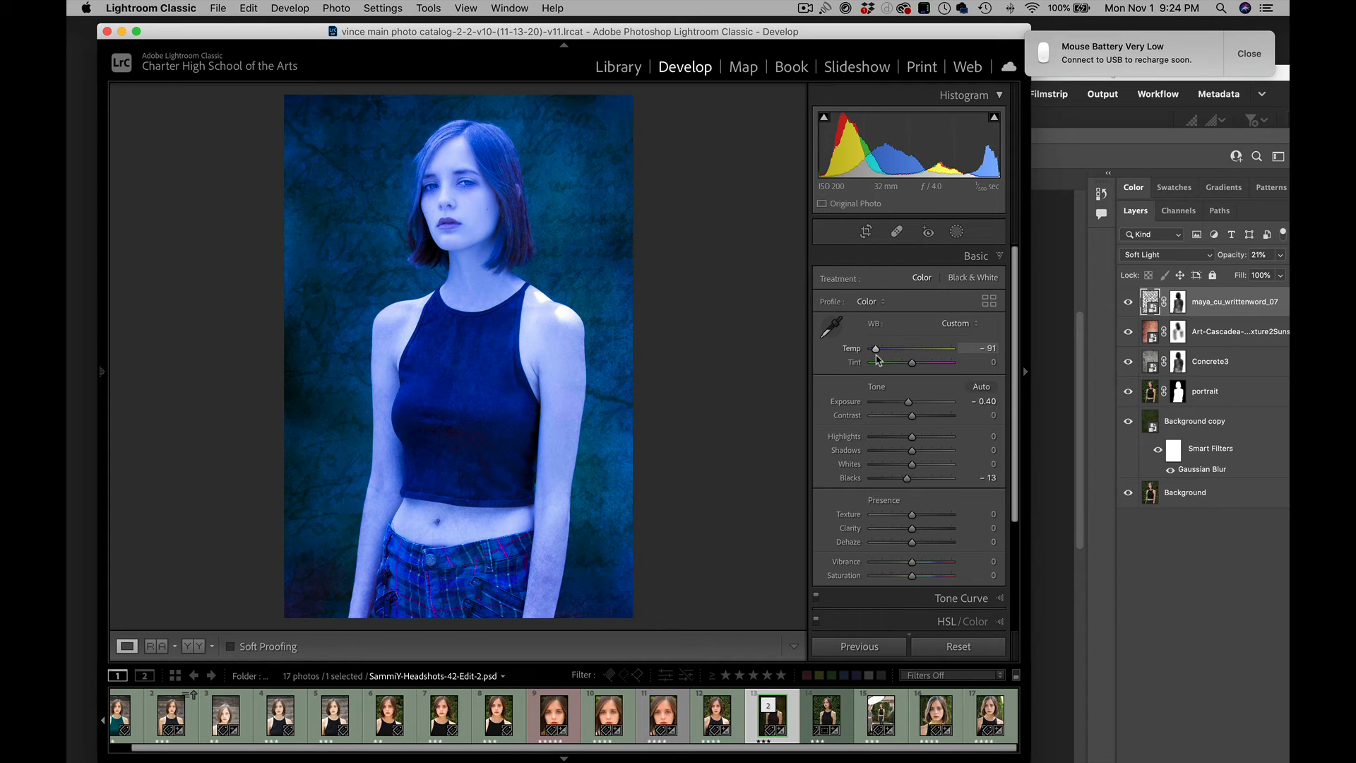
pyautogui.moveTo(877, 360); pyautogui.dragTo(915, 359)
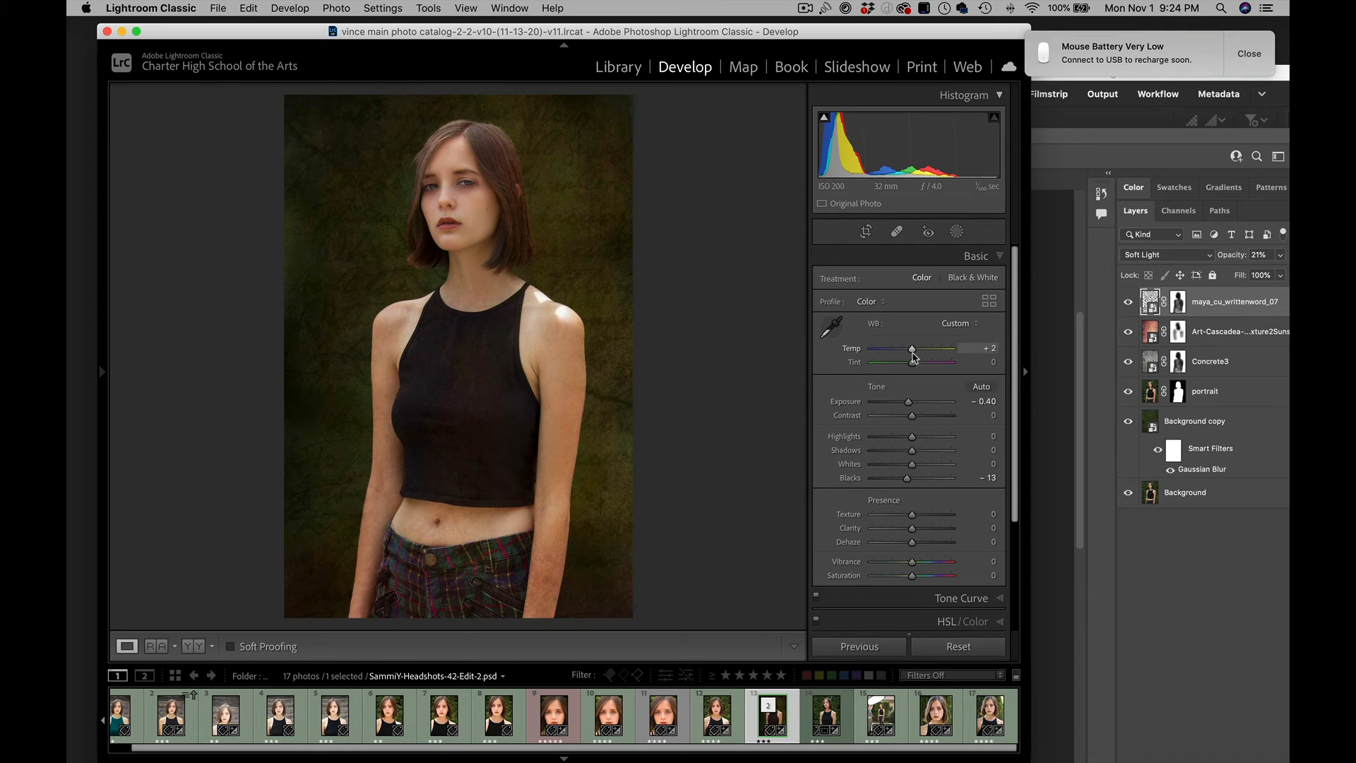
pyautogui.click(1249, 53)
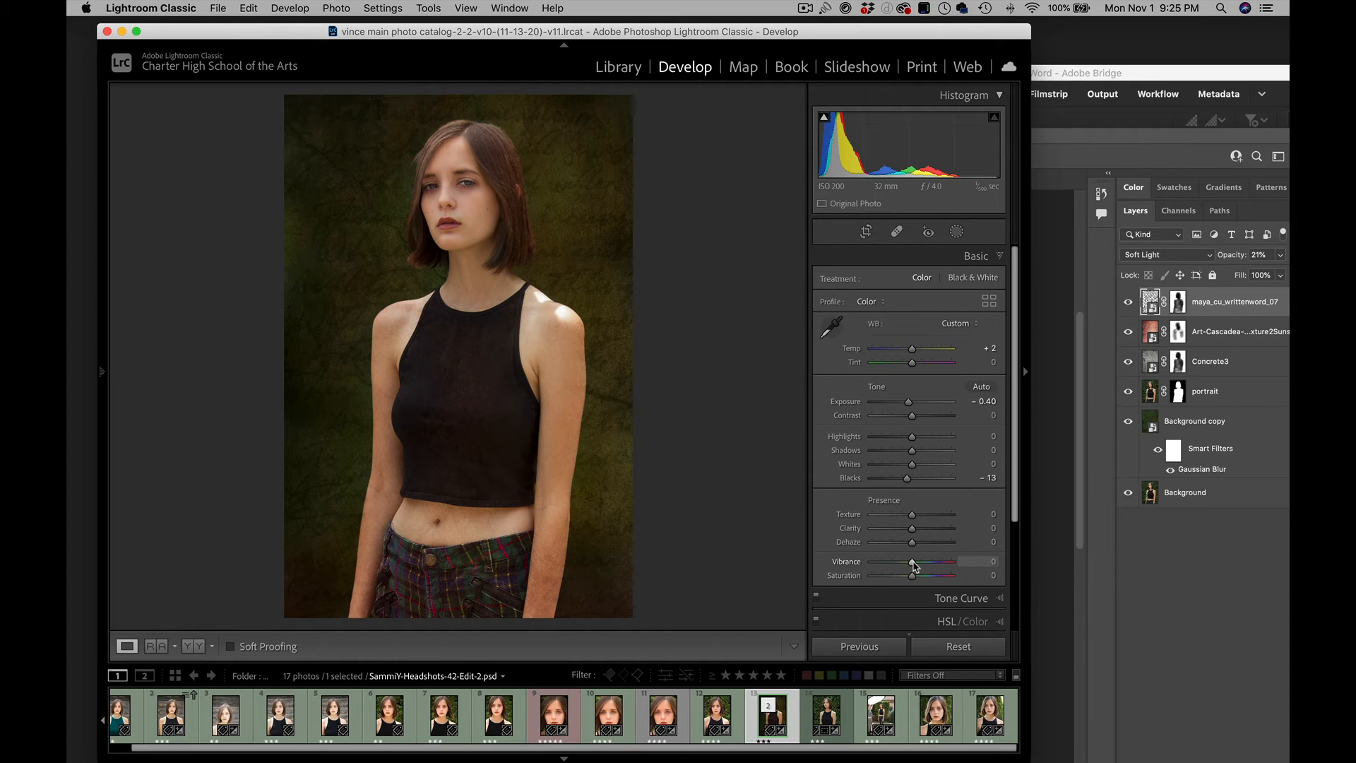
# - Set the portrait's Vibrance to -9, Saturation to -8, Shadows to +21 and Exposure to -0.50
pyautogui.moveTo(912, 561); pyautogui.dragTo(908, 576)
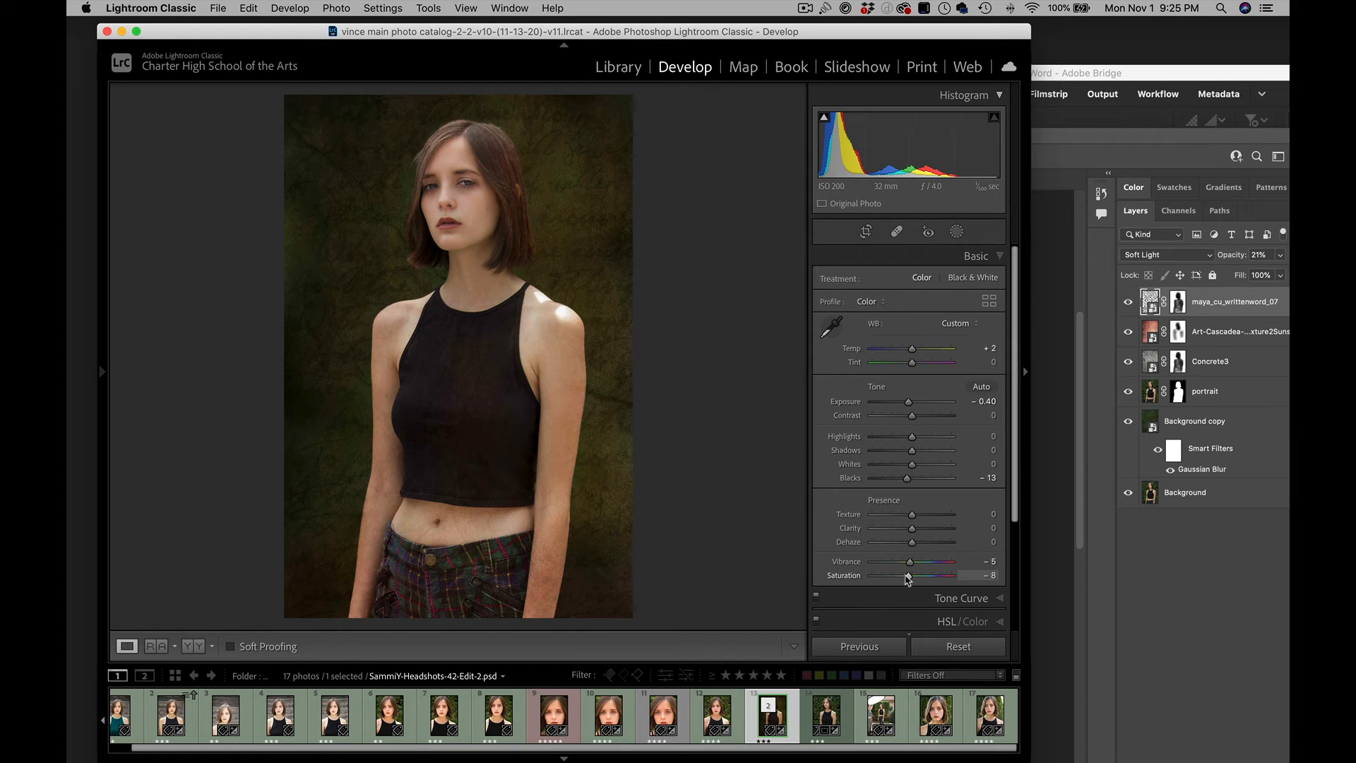
pyautogui.moveTo(909, 563); pyautogui.dragTo(909, 569)
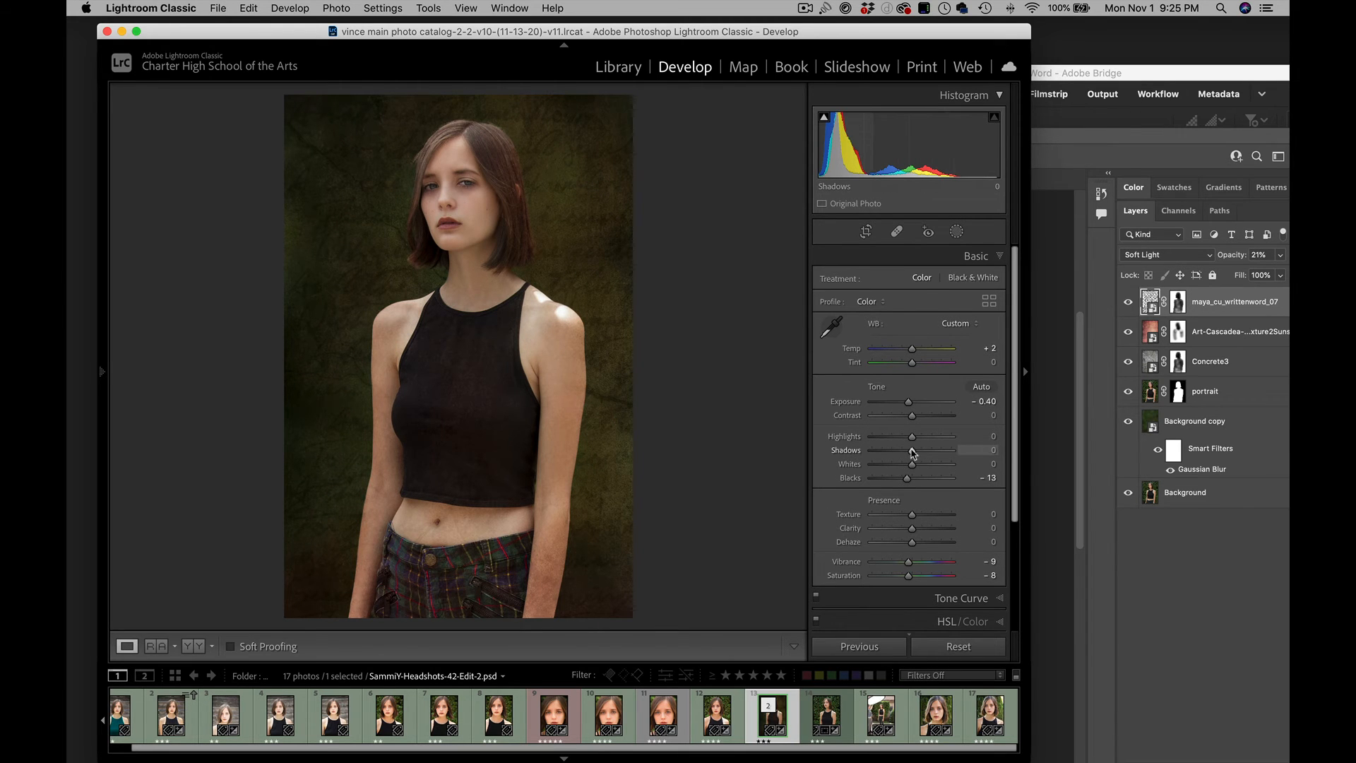
pyautogui.moveTo(912, 450); pyautogui.dragTo(918, 450)
pyautogui.moveTo(909, 401); pyautogui.dragTo(910, 404)
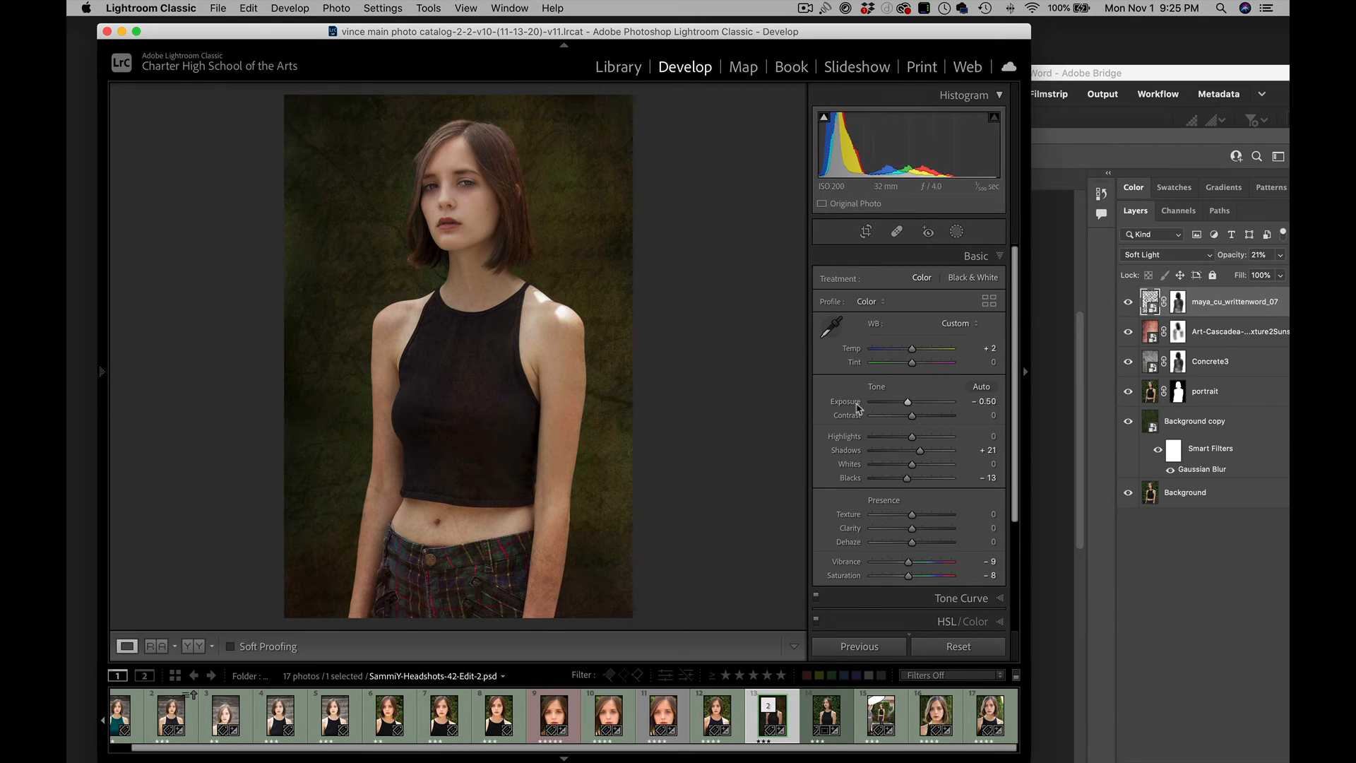
# - Add a post-crop vignette with Amount -26, Midpoint 41 and Feather 69
pyautogui.scroll(-5, 860, 456)
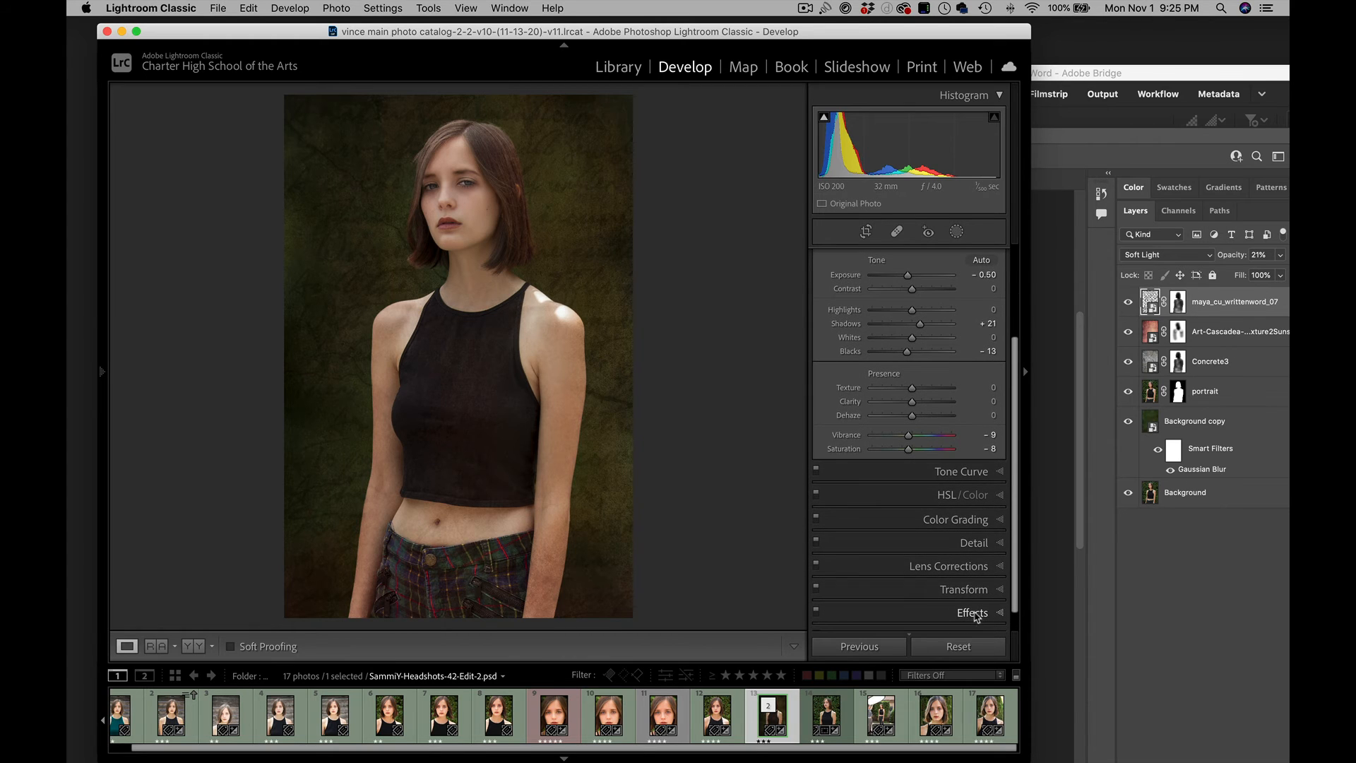
pyautogui.click(998, 613)
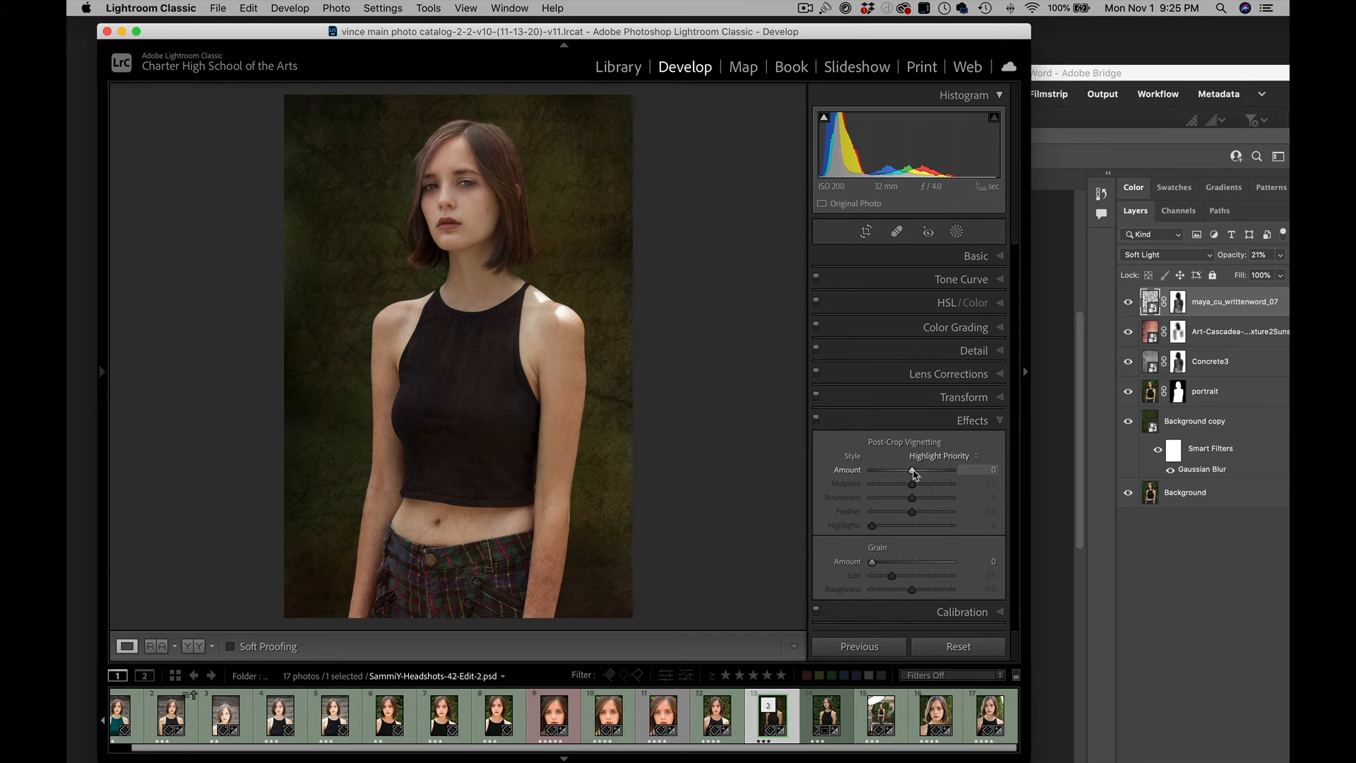
pyautogui.moveTo(913, 472)
pyautogui.mouseDown()
pyautogui.moveTo(850, 483)
pyautogui.moveTo(902, 478)
pyautogui.mouseUp()
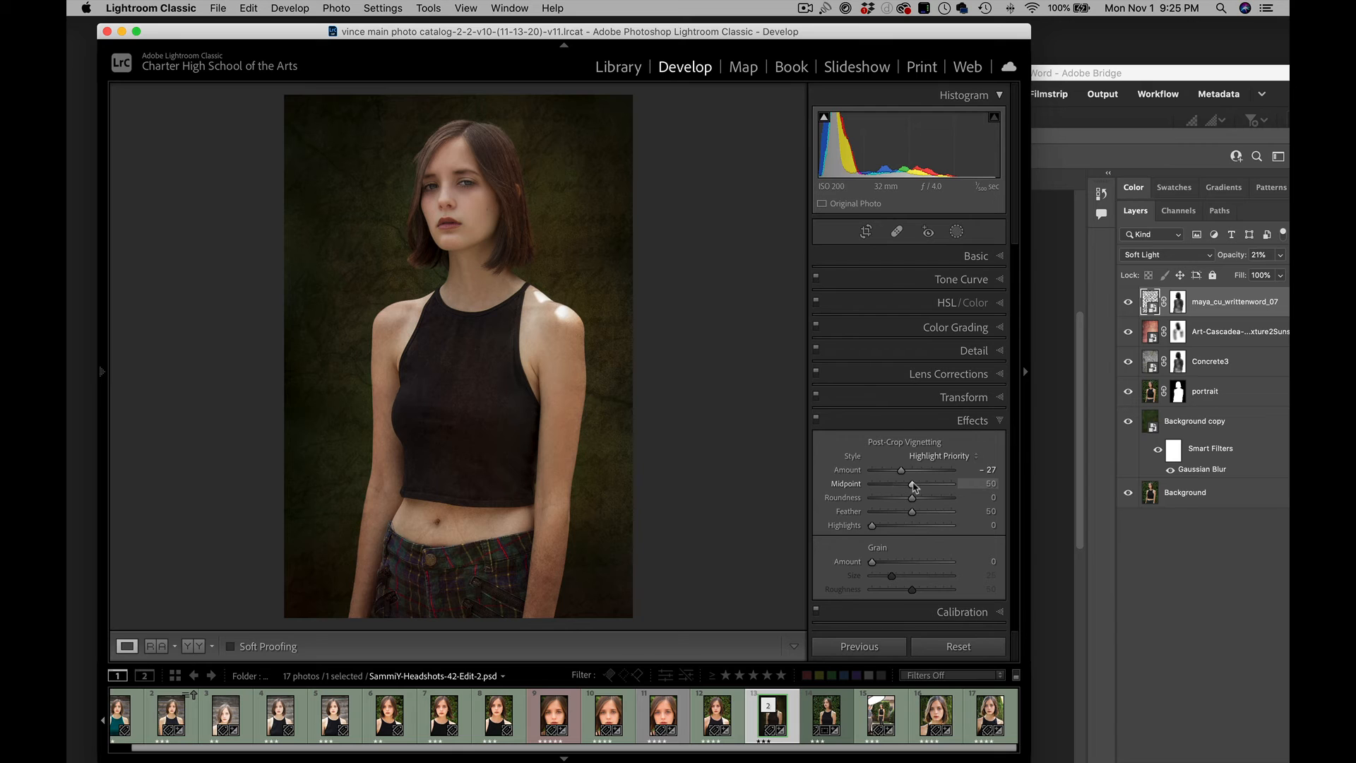
pyautogui.moveTo(913, 486); pyautogui.dragTo(927, 514)
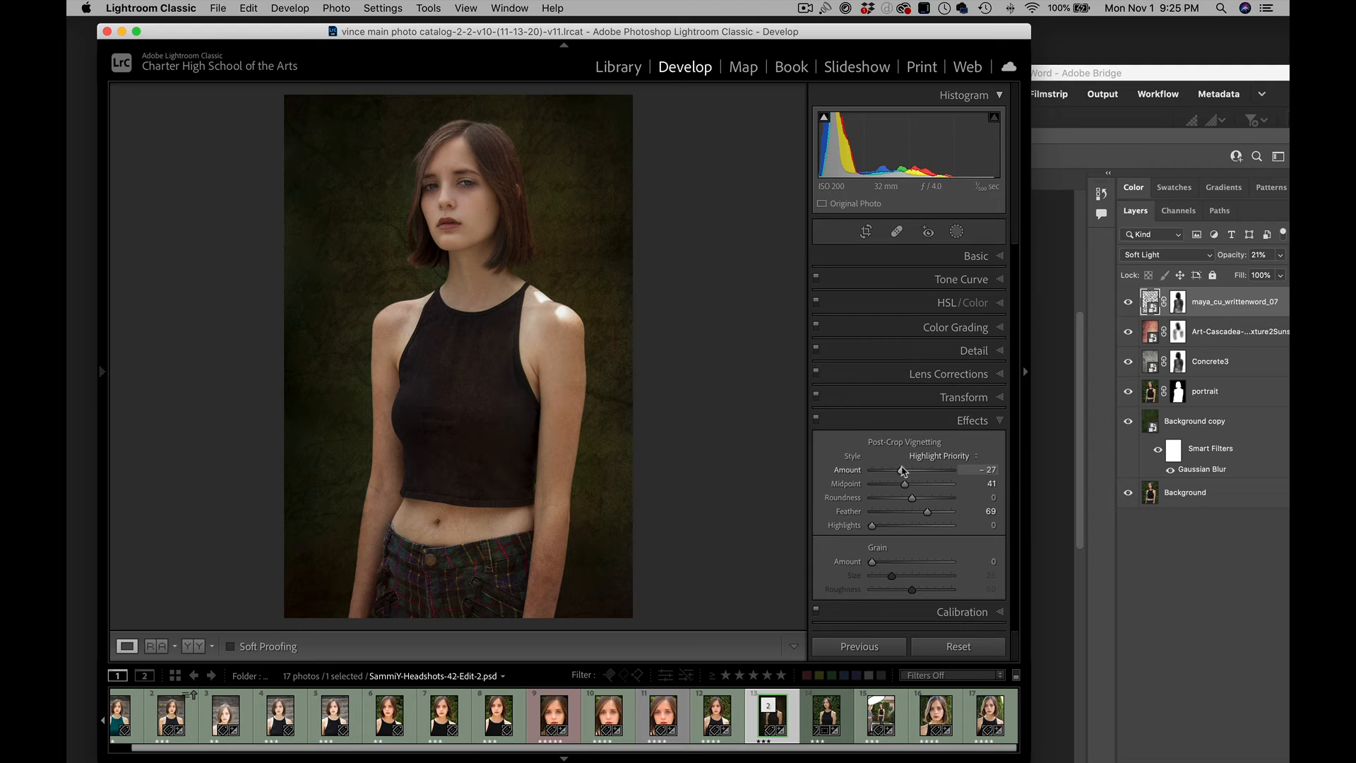
pyautogui.moveTo(903, 472); pyautogui.dragTo(905, 471)
# - Compare the portrait with the vignette effect off and on, and fine-tune the vignette amount
pyautogui.click(817, 426)
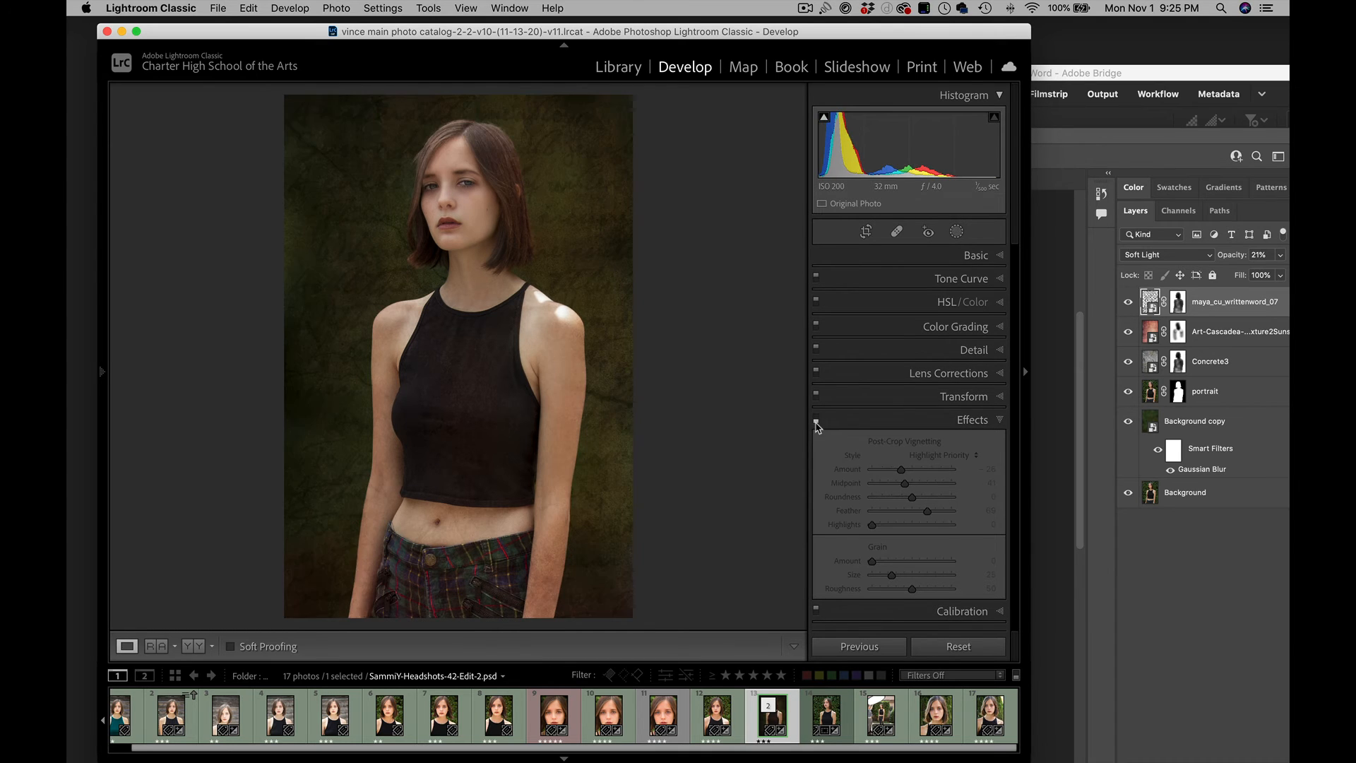
pyautogui.click(817, 423)
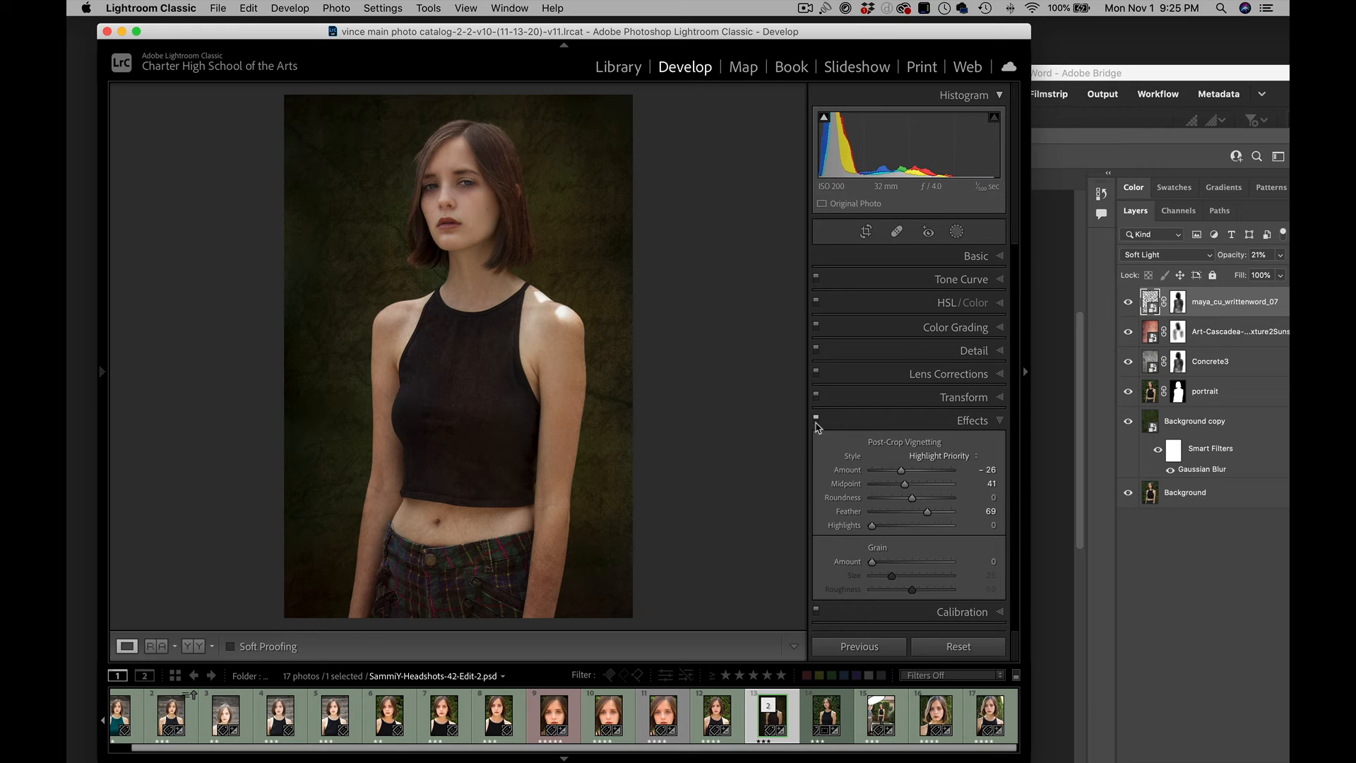
pyautogui.click(816, 424)
pyautogui.click(817, 424)
pyautogui.moveTo(902, 473); pyautogui.dragTo(903, 474)
# - Add a radial gradient mask centred on the woman's face, extending over her head and upper chest
pyautogui.click(957, 232)
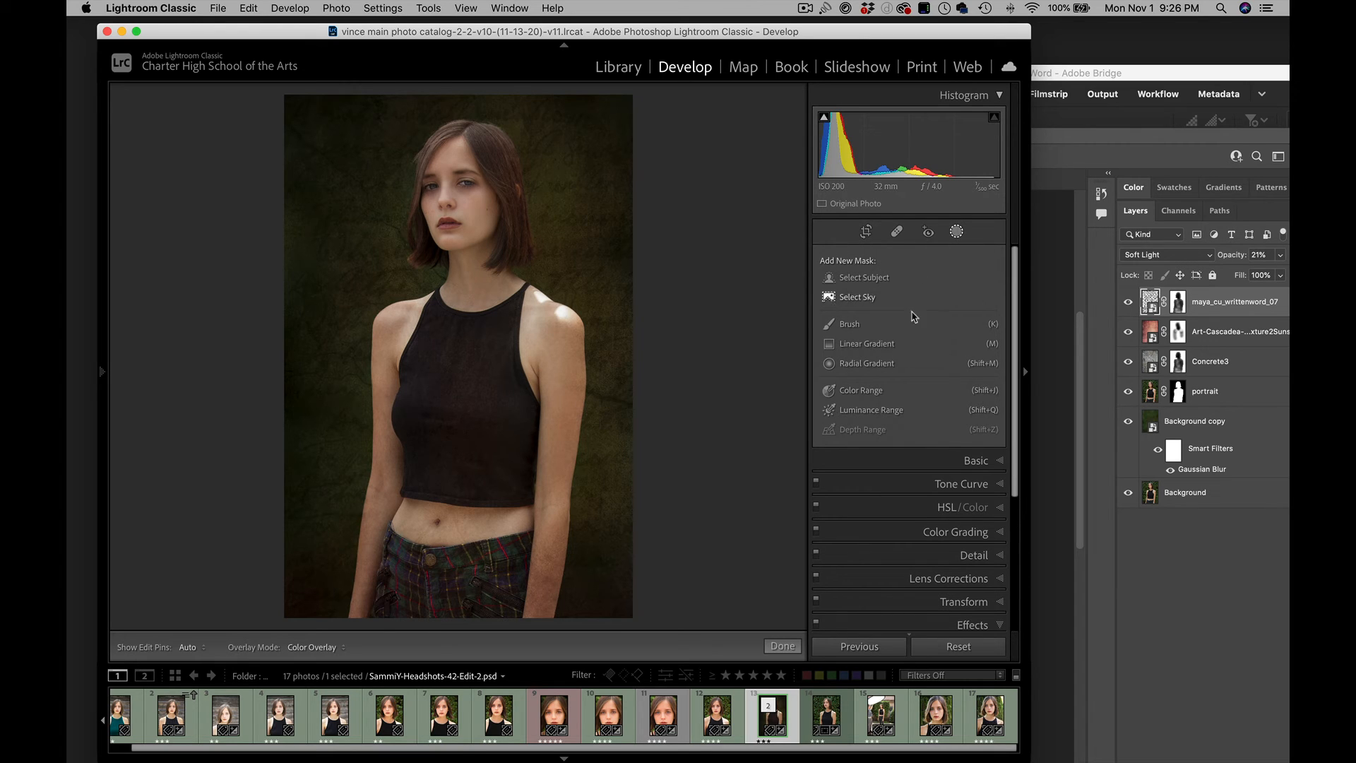
pyautogui.click(829, 364)
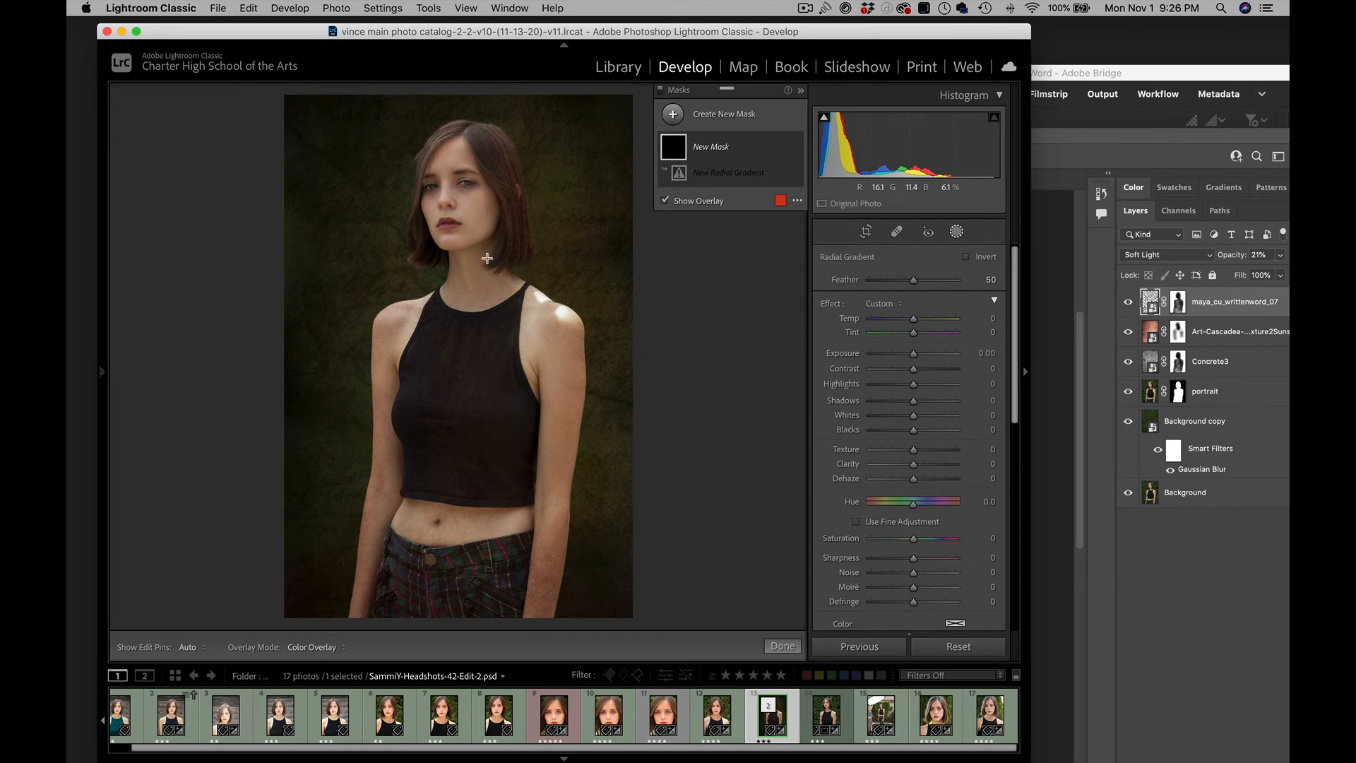
pyautogui.moveTo(457, 206); pyautogui.dragTo(563, 335)
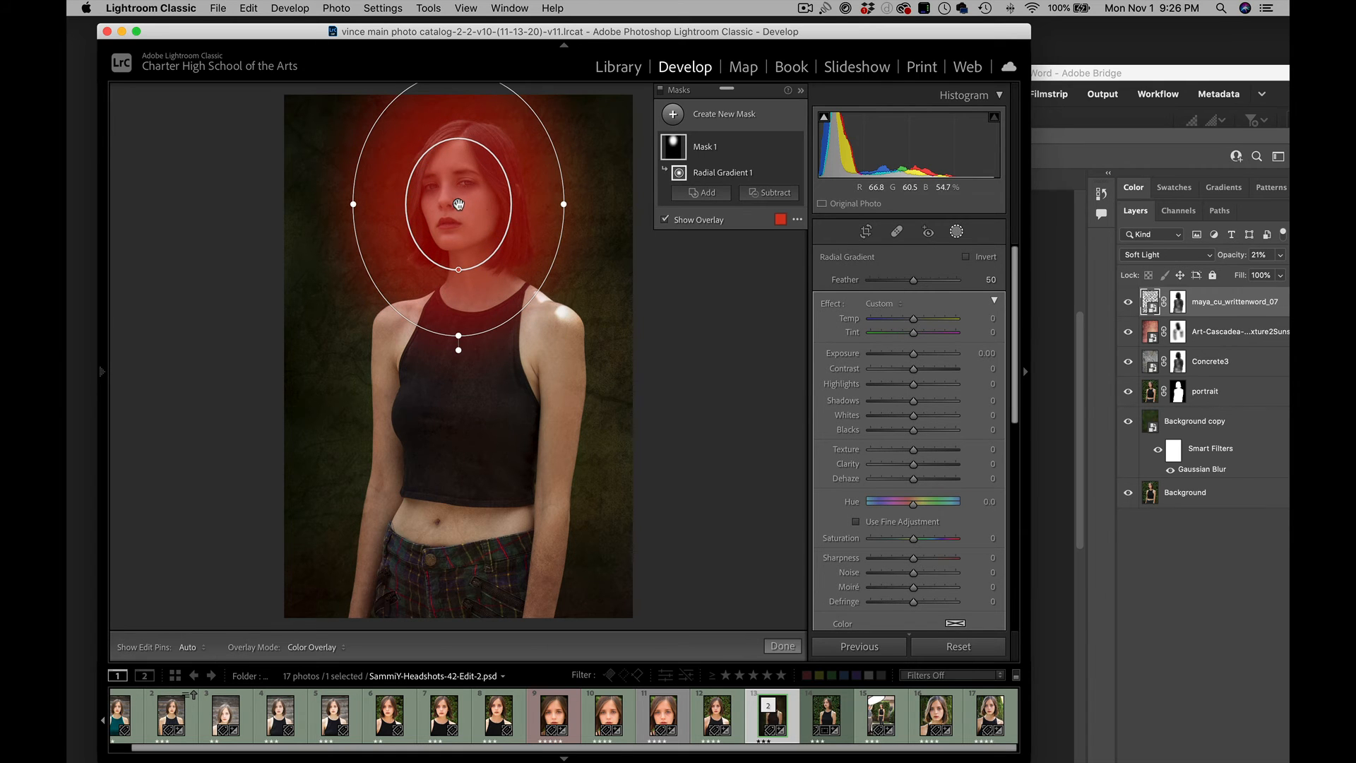
pyautogui.moveTo(457, 208)
pyautogui.mouseDown()
pyautogui.moveTo(462, 243)
pyautogui.moveTo(463, 227)
pyautogui.mouseUp()
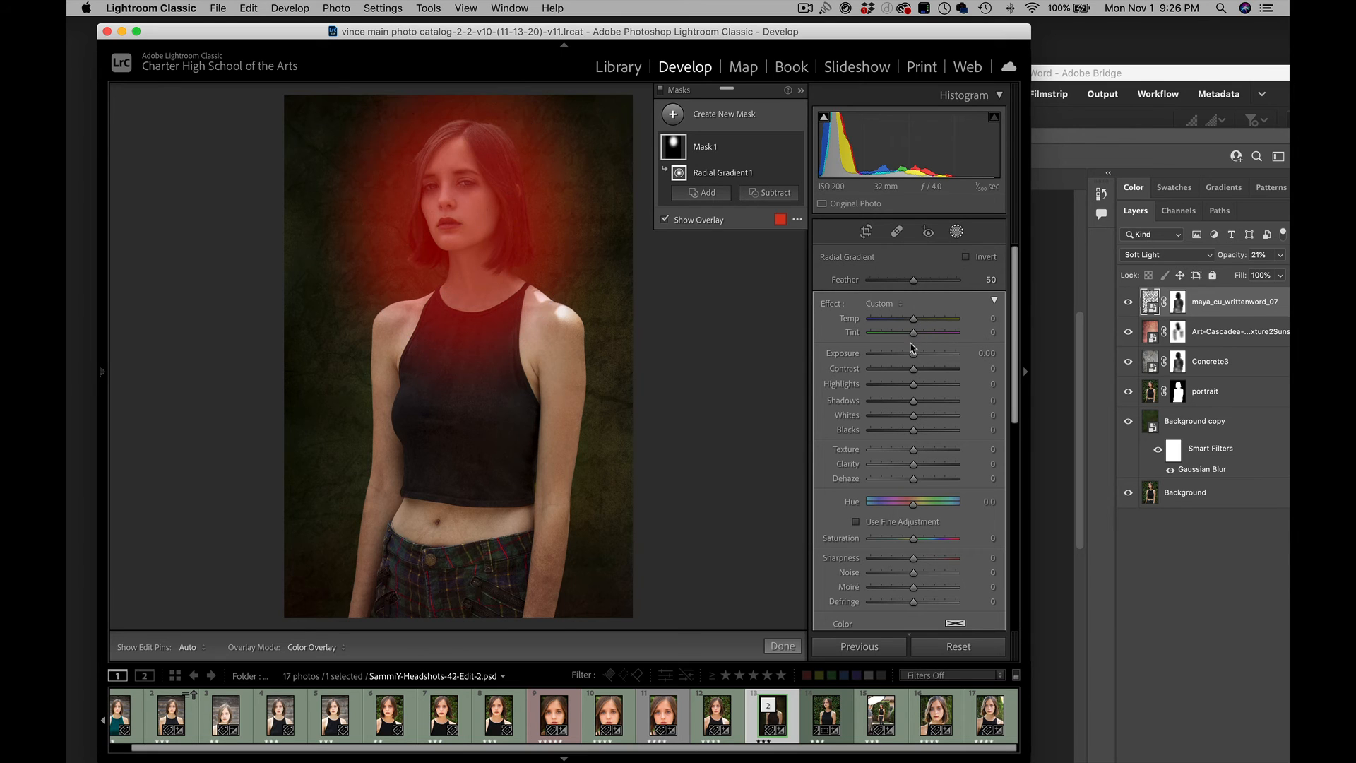
pyautogui.scroll(-2, 914, 355)
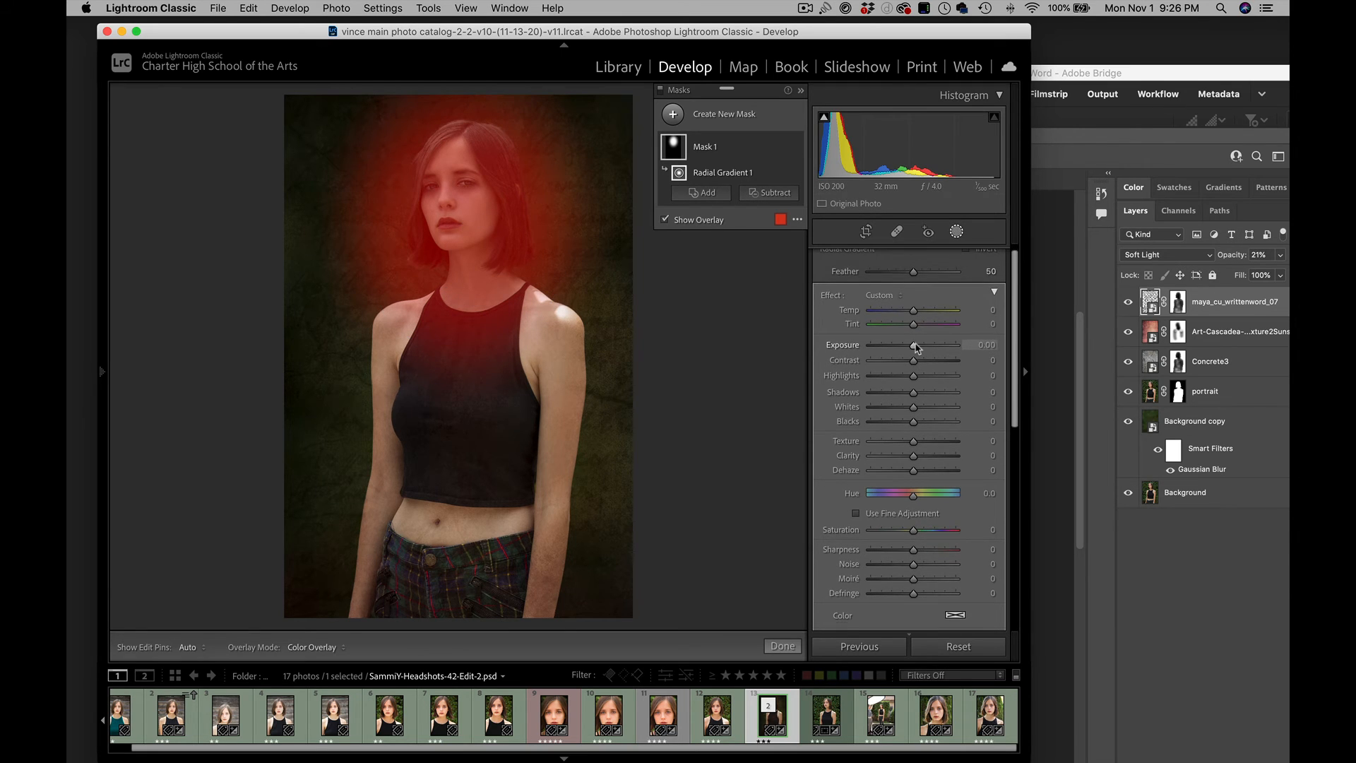
pyautogui.scroll(2, 916, 346)
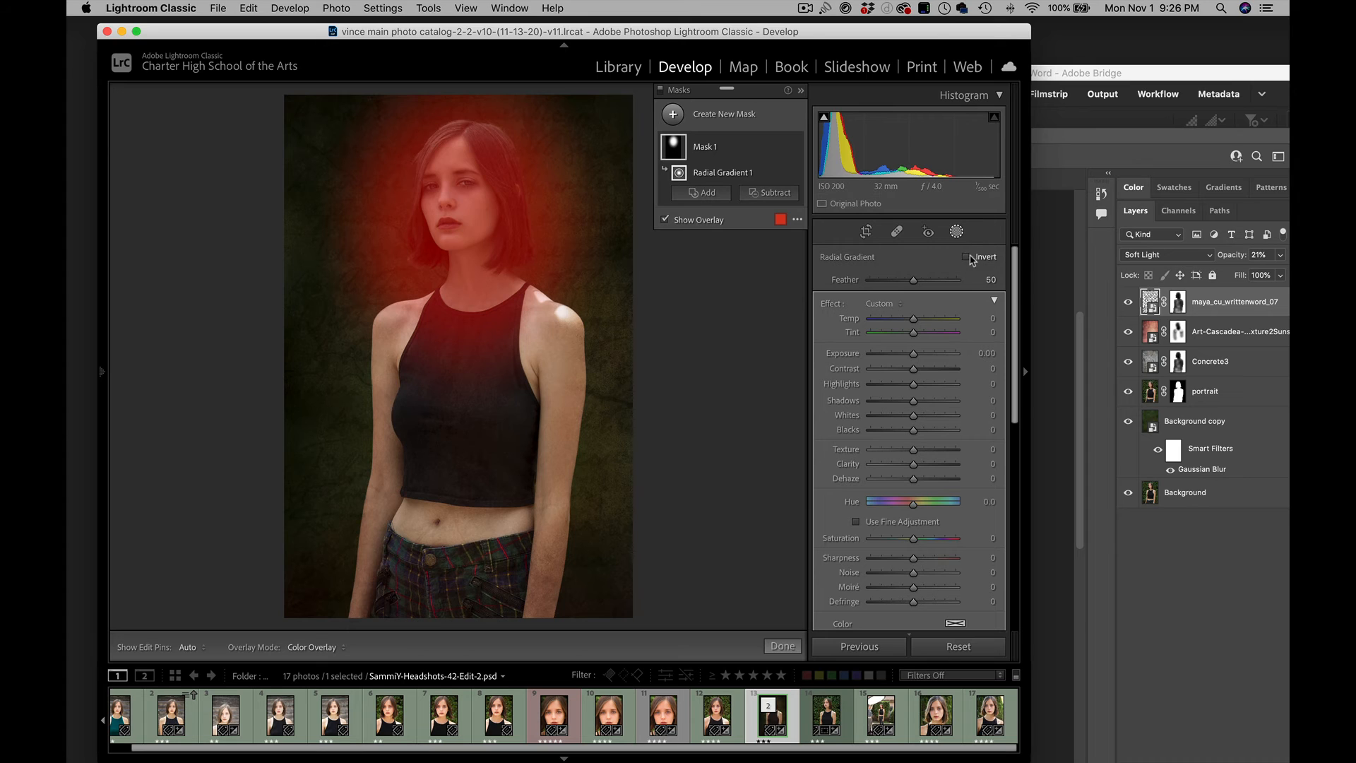
pyautogui.scroll(-5, 911, 364)
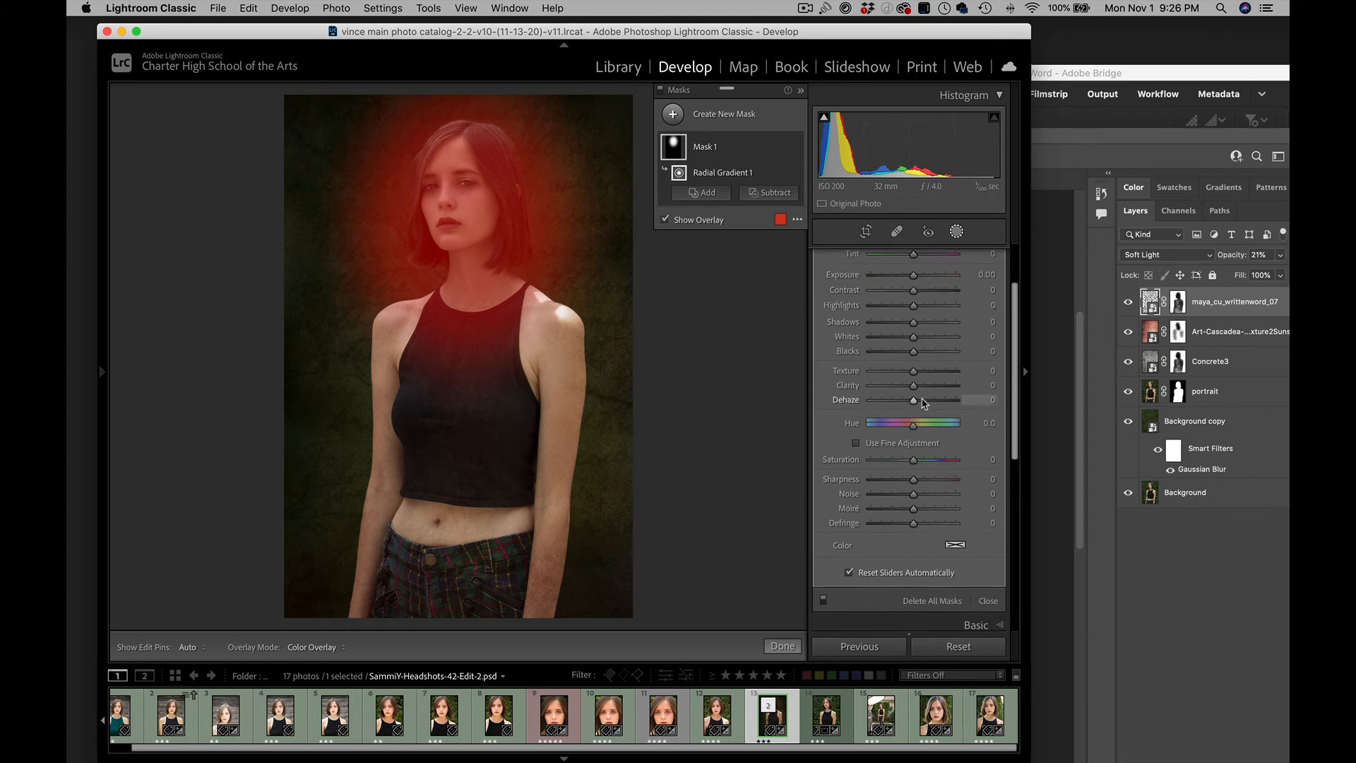
pyautogui.scroll(5, 910, 517)
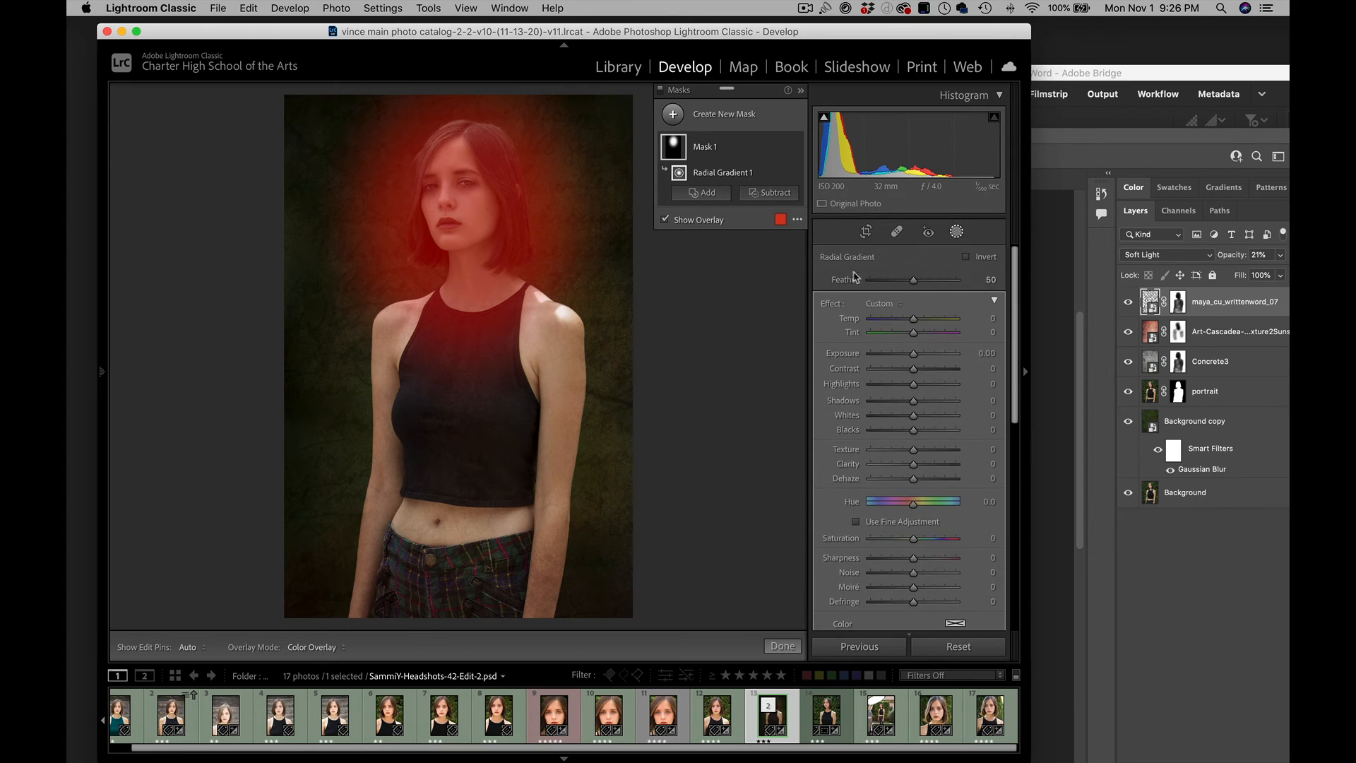
# - Invert the radial gradient mask and set its Exposure to -0.52 and Saturation to -3
pyautogui.click(965, 257)
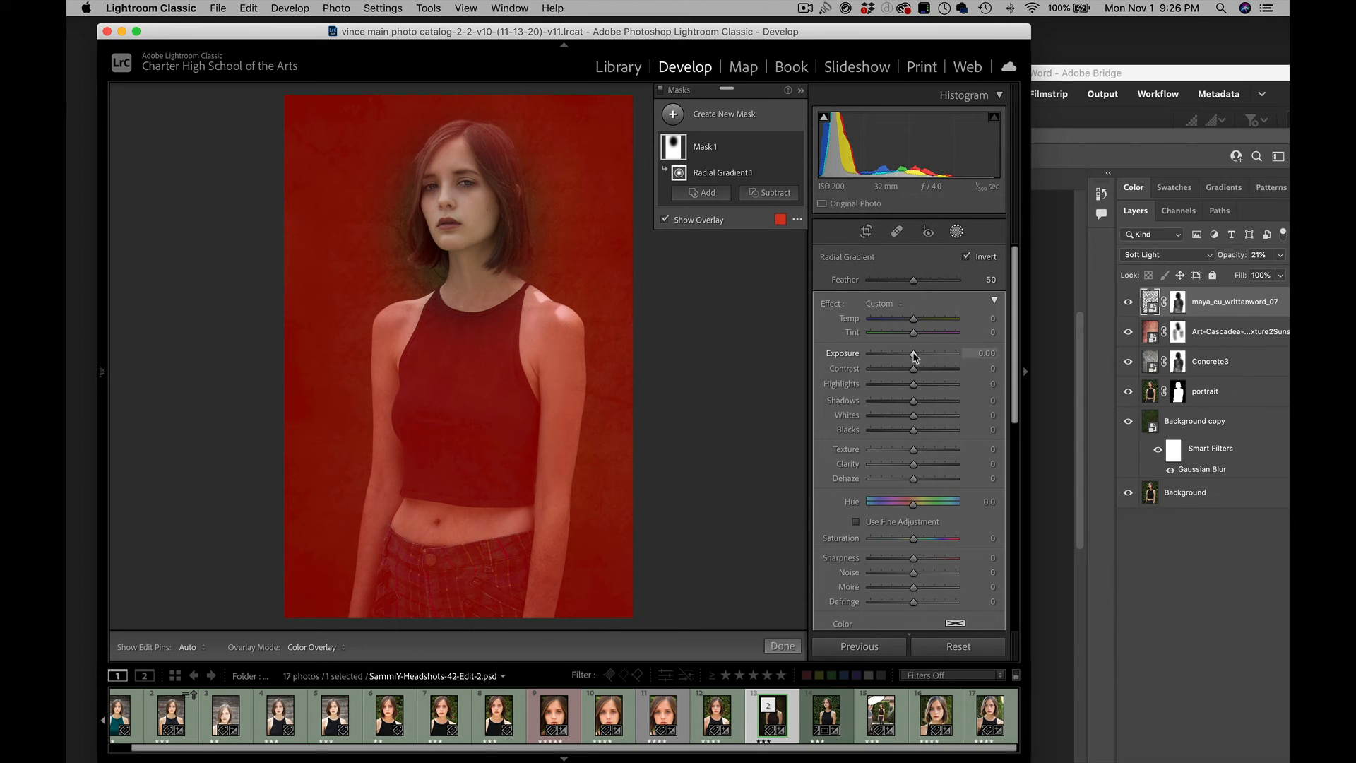
pyautogui.moveTo(913, 353)
pyautogui.mouseDown()
pyautogui.moveTo(872, 359)
pyautogui.moveTo(928, 355)
pyautogui.moveTo(910, 365)
pyautogui.mouseUp()
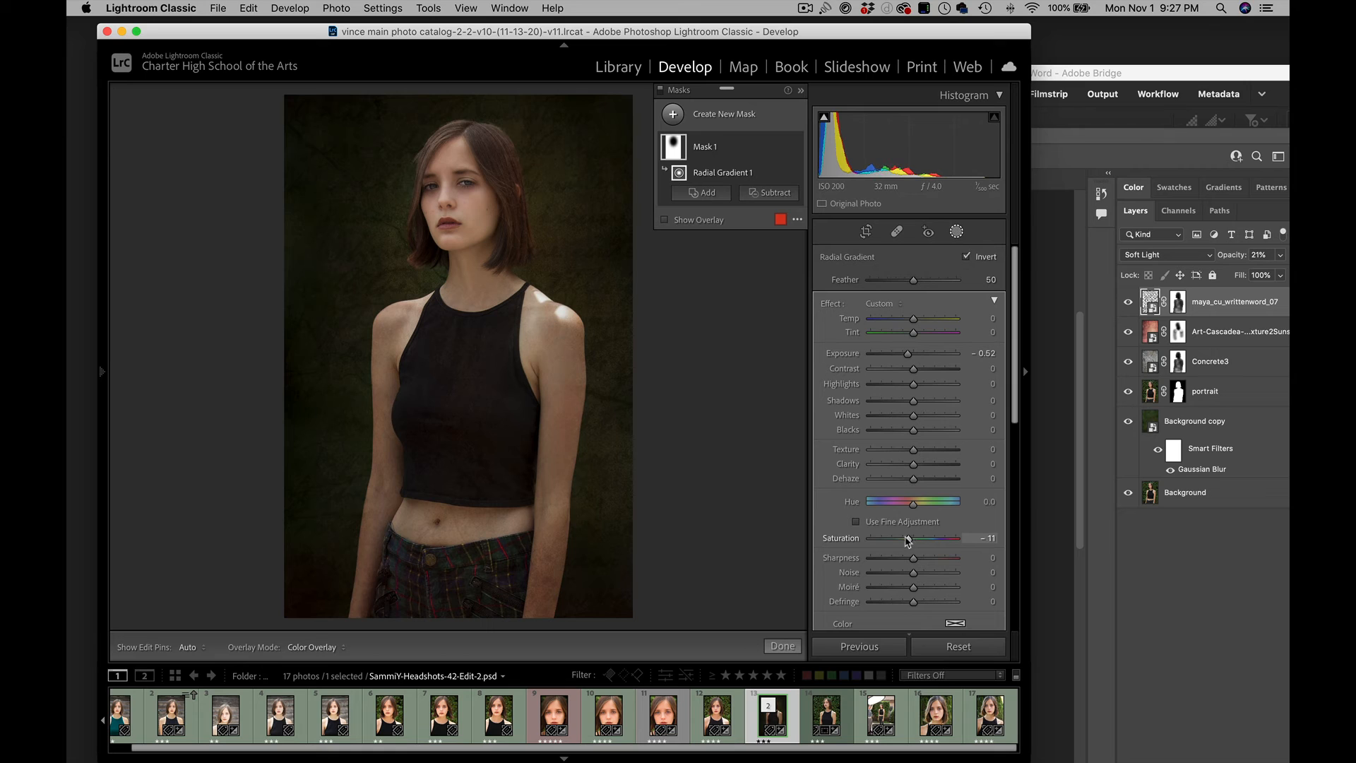
pyautogui.moveTo(909, 541)
pyautogui.mouseDown()
pyautogui.moveTo(878, 541)
pyautogui.moveTo(911, 543)
pyautogui.mouseUp()
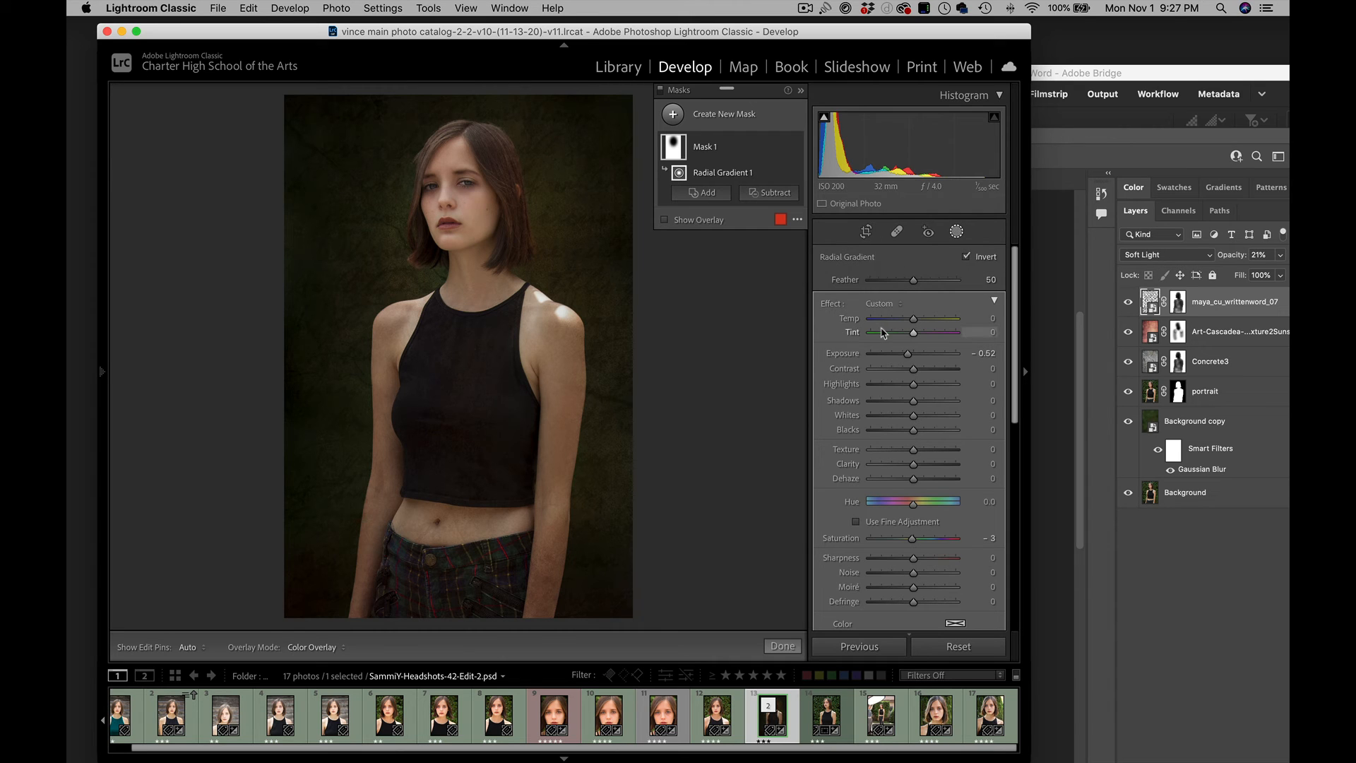
# - Compare the portrait with the mask adjustments switched off and on several times, ending with them off
pyautogui.scroll(-5, 850, 434)
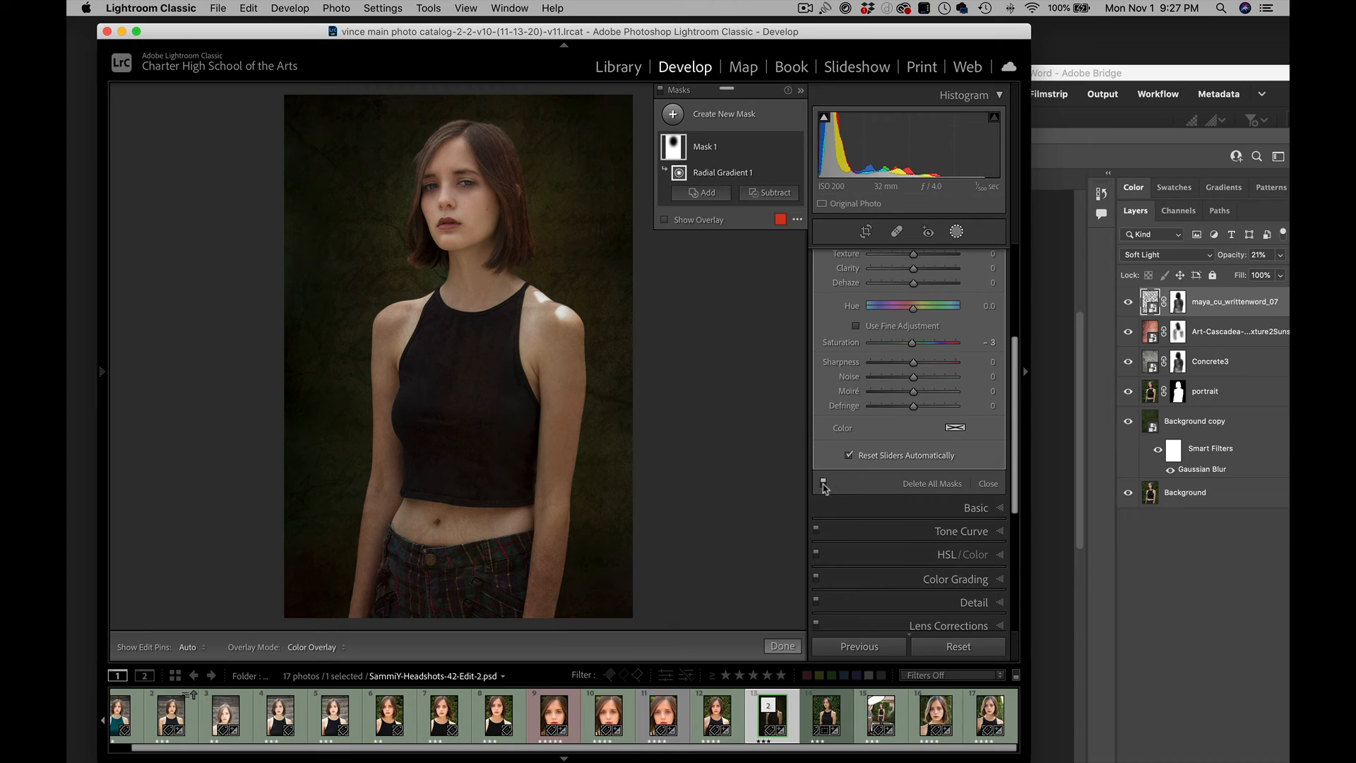
pyautogui.click(823, 483)
pyautogui.click(823, 488)
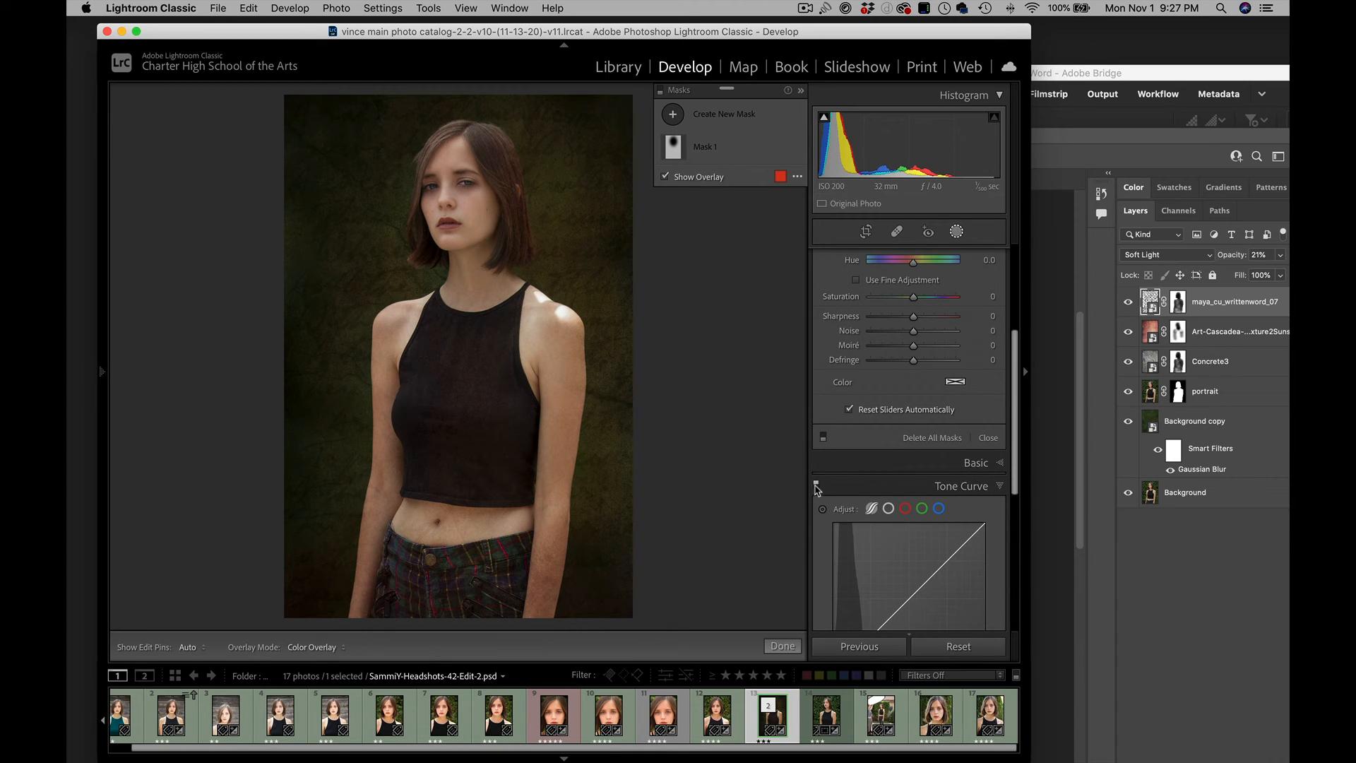
pyautogui.click(821, 436)
pyautogui.click(822, 435)
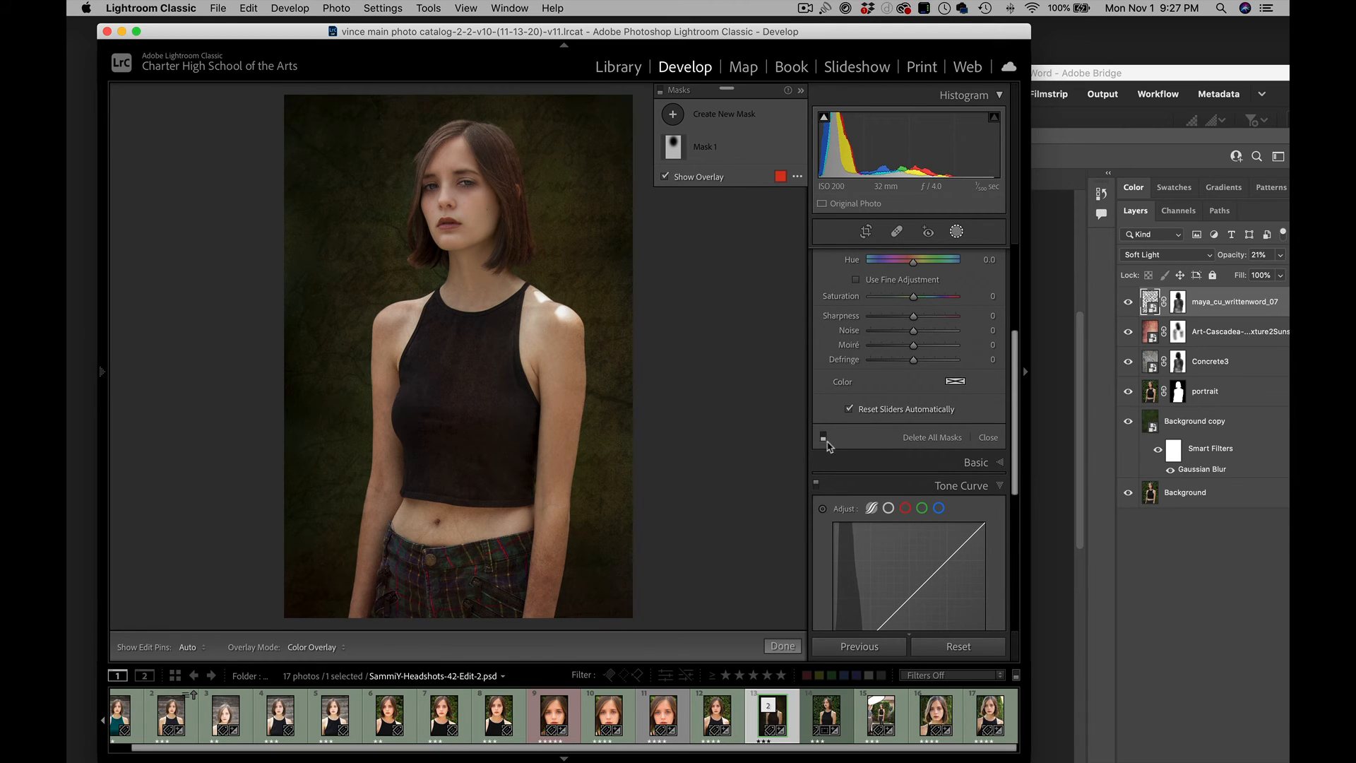
pyautogui.click(823, 436)
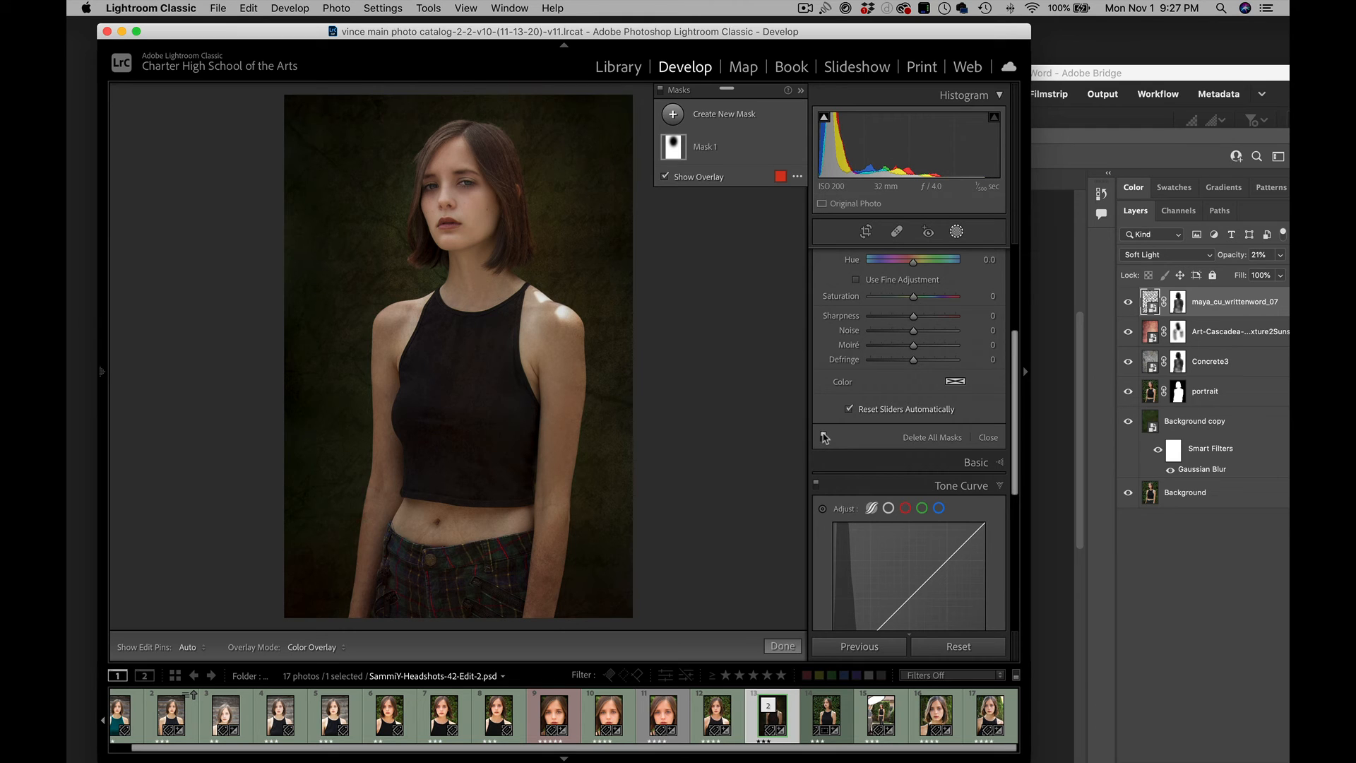
pyautogui.click(824, 437)
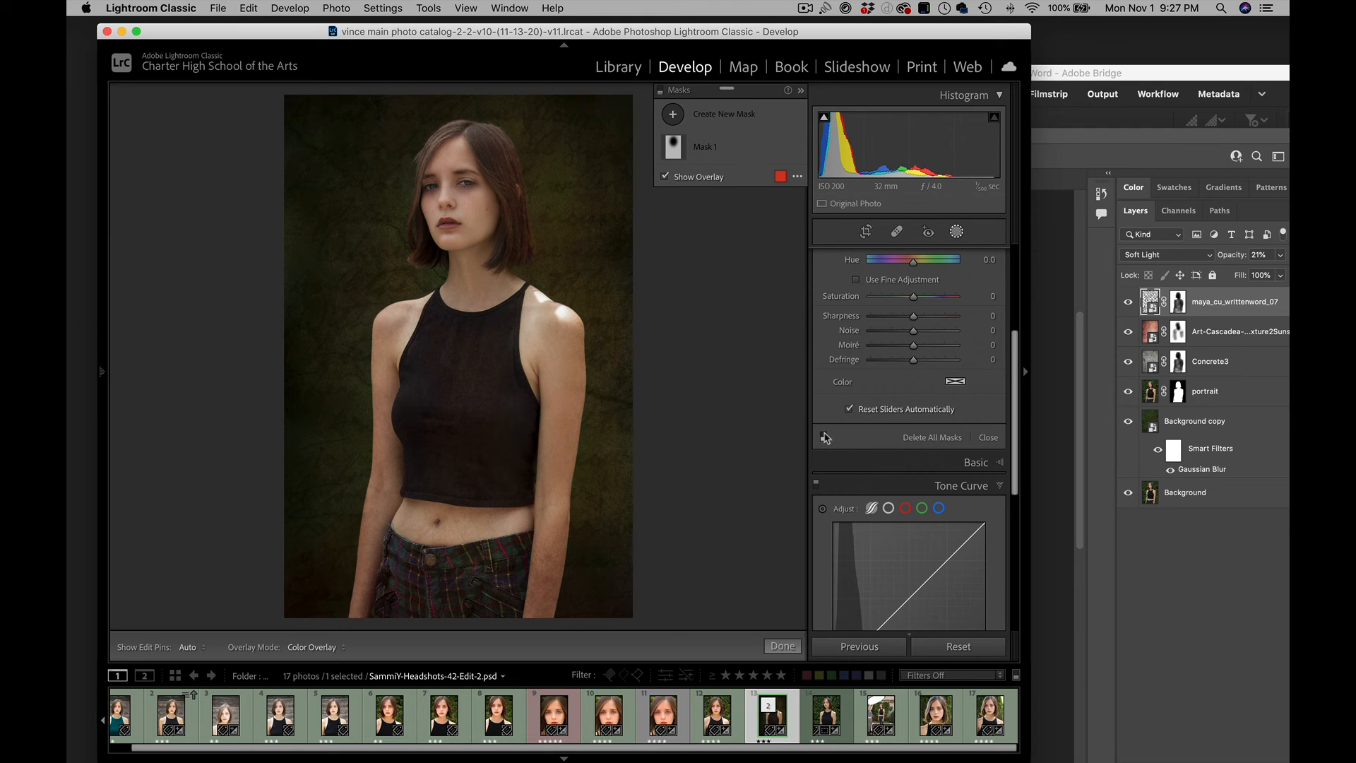
# - Exit masking and show the Basic adjustments in place of the Tone Curve
pyautogui.scroll(5, 886, 378)
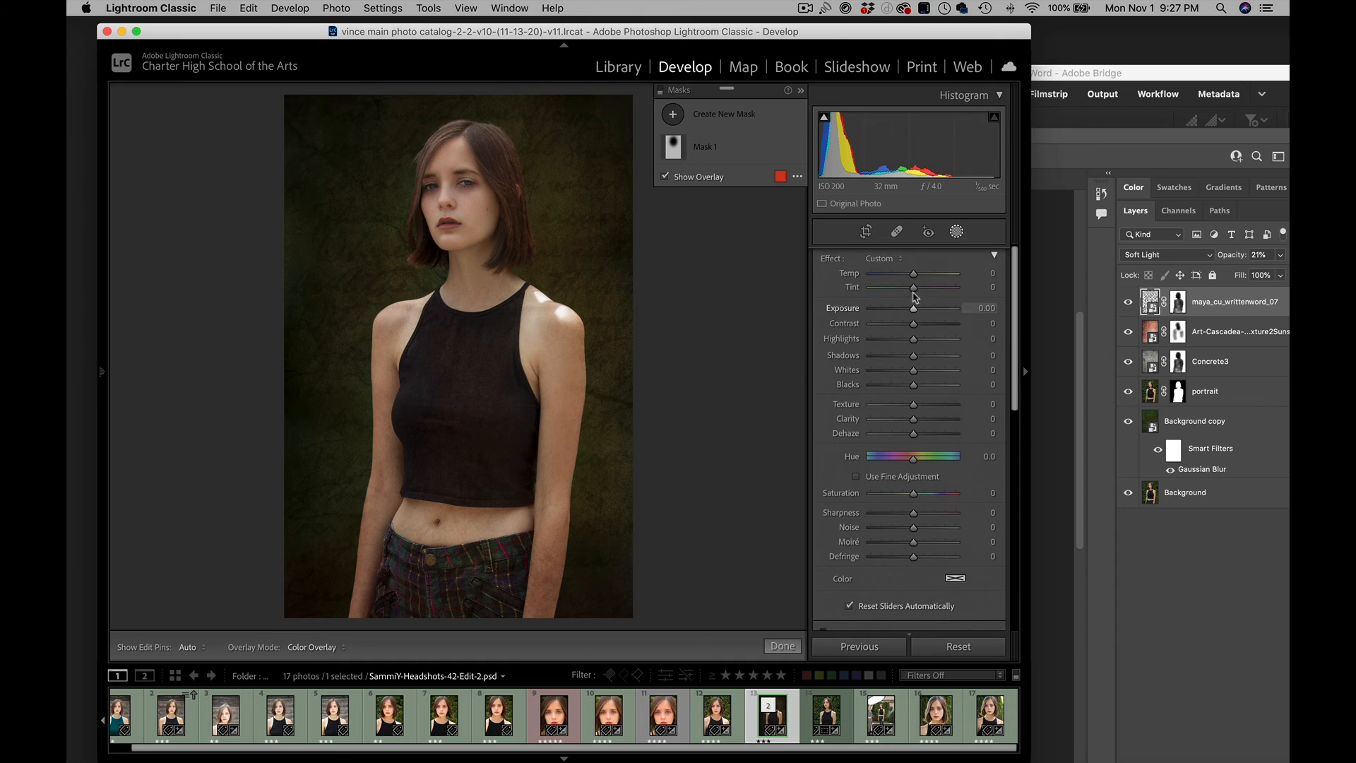
pyautogui.click(994, 255)
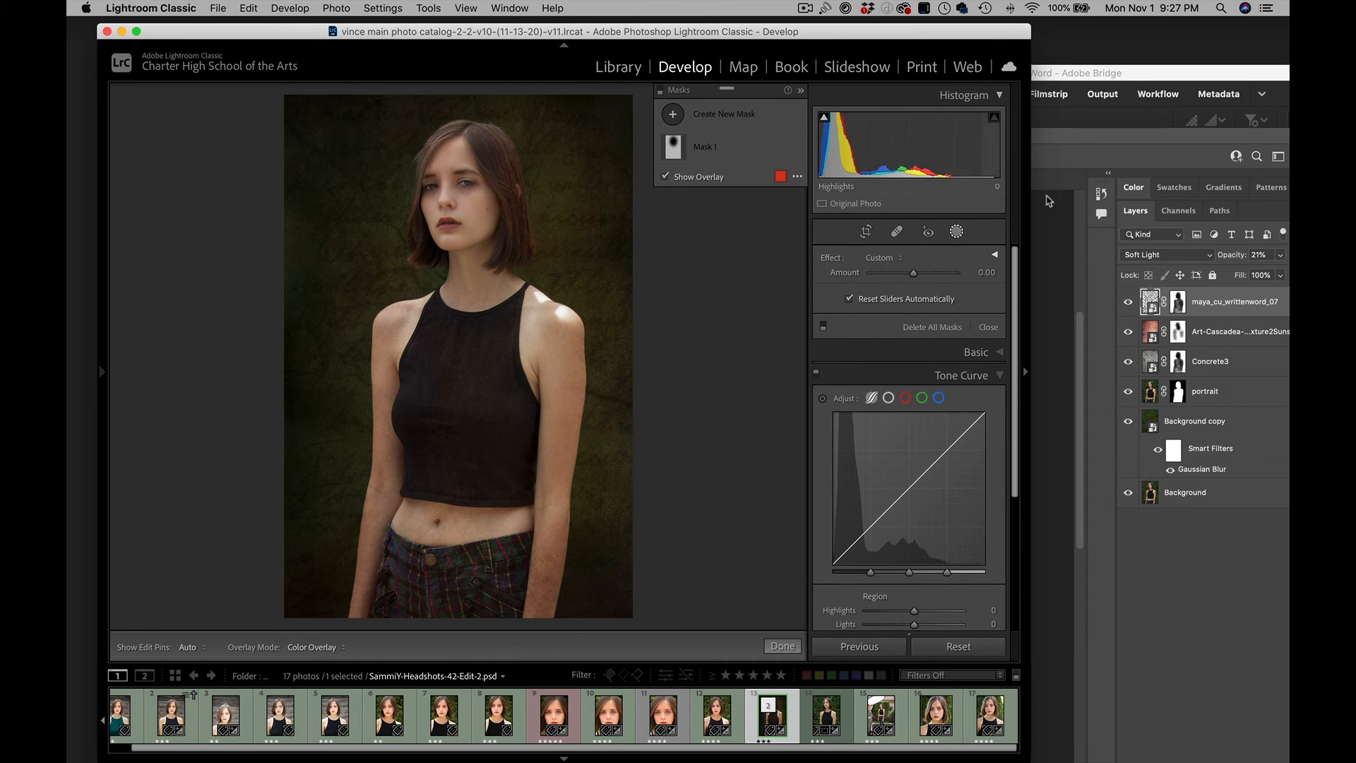
pyautogui.click(958, 233)
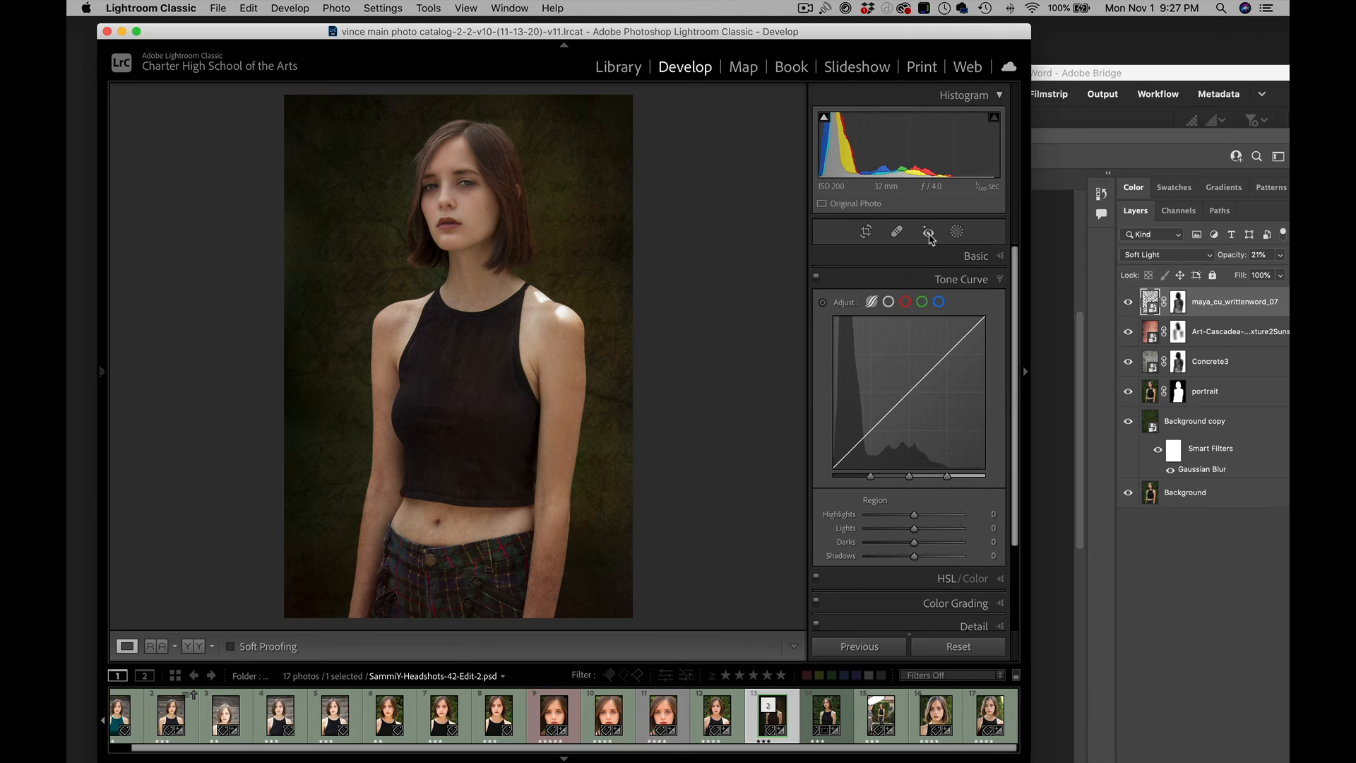
pyautogui.click(999, 280)
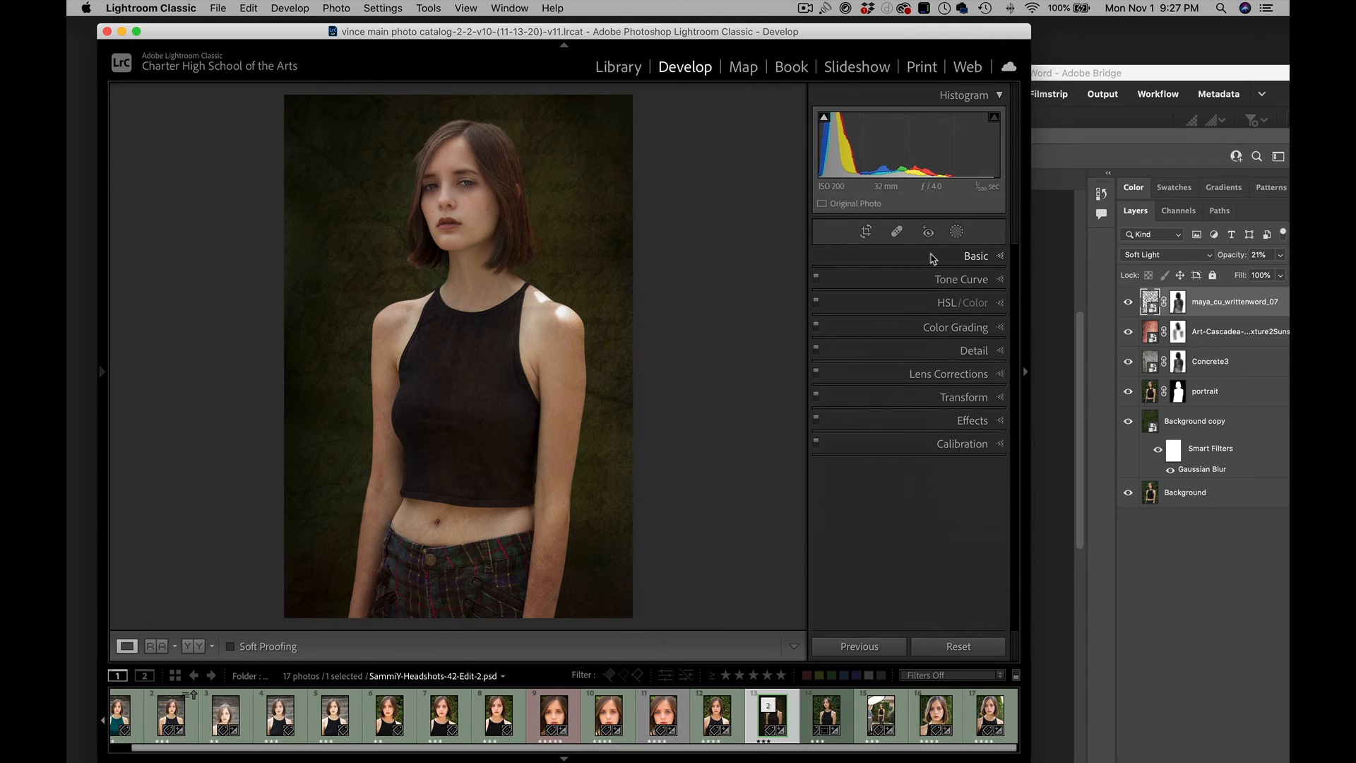
pyautogui.click(932, 258)
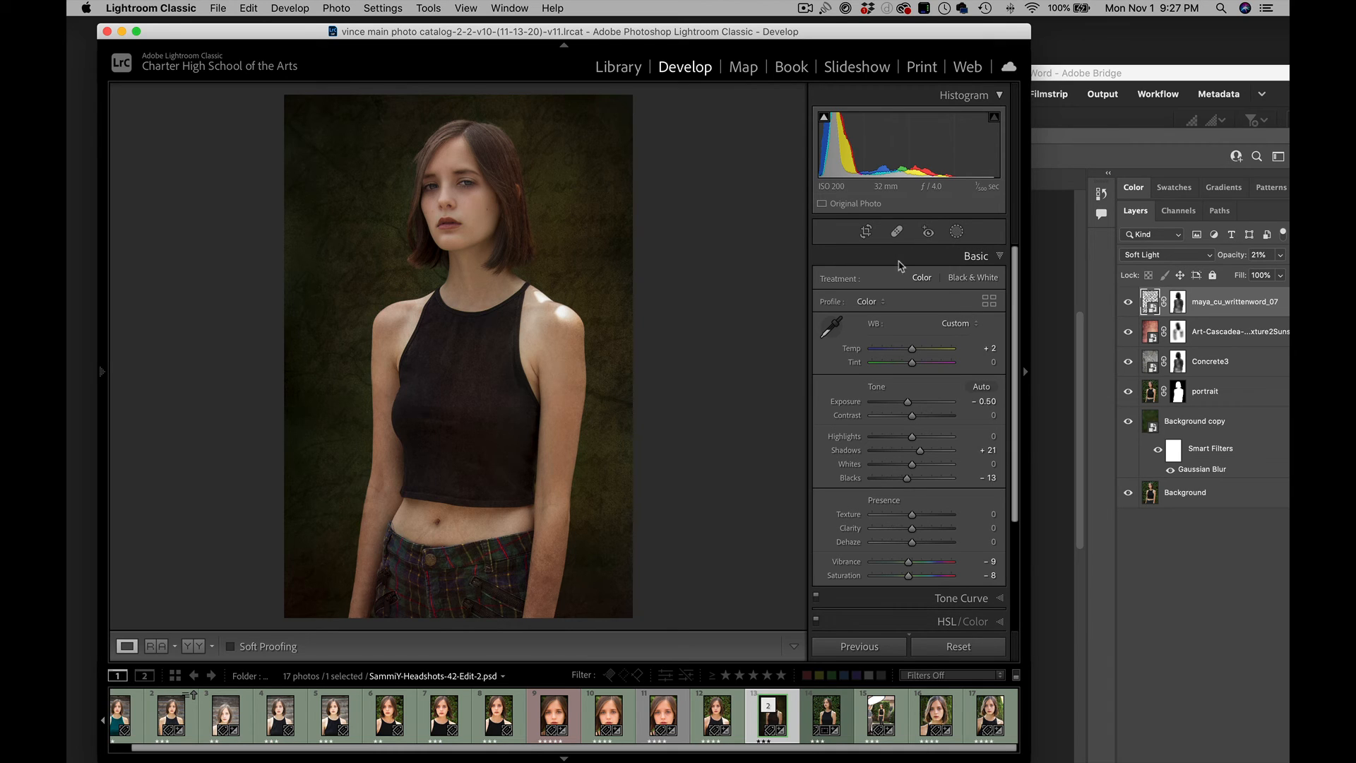
# - Crop the portrait to an 8.5 x 11 aspect ratio, tightened and centred on the woman's head and torso
pyautogui.click(865, 234)
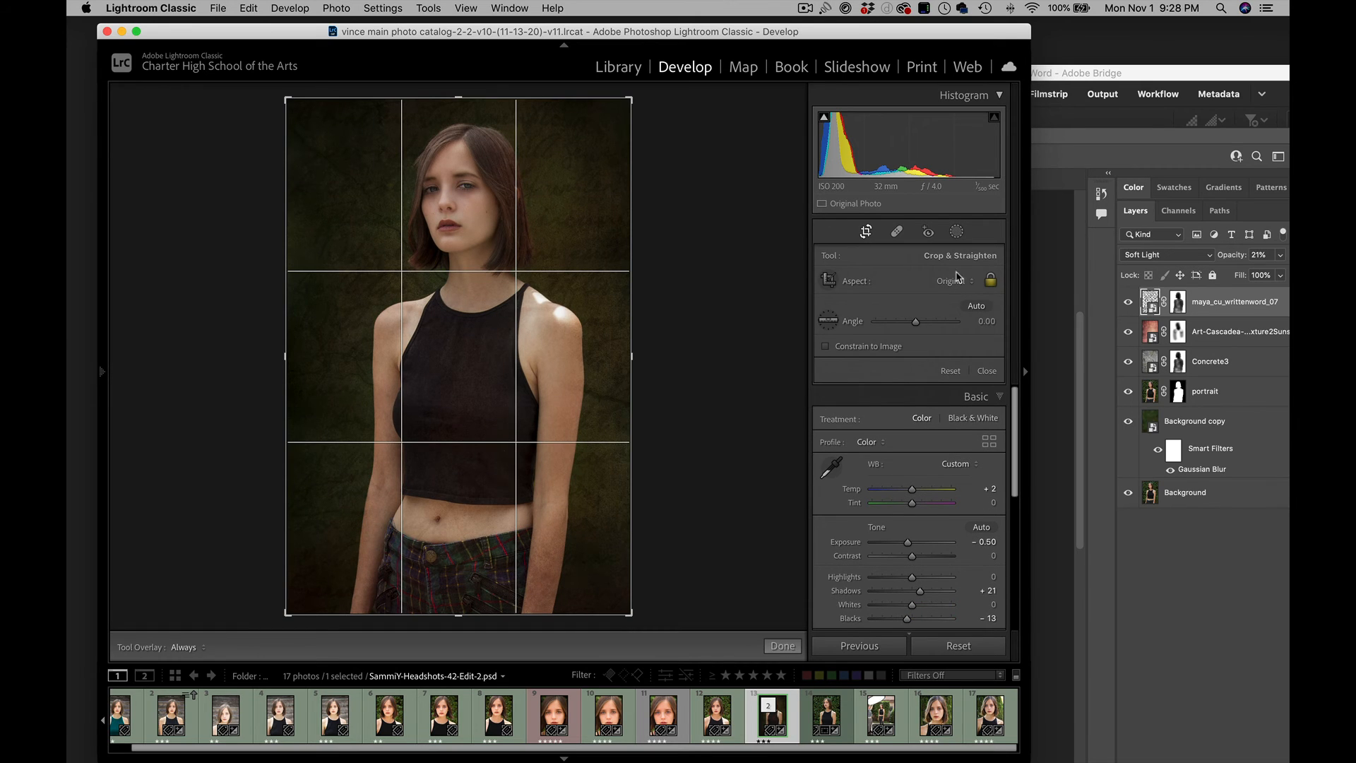
pyautogui.click(960, 280)
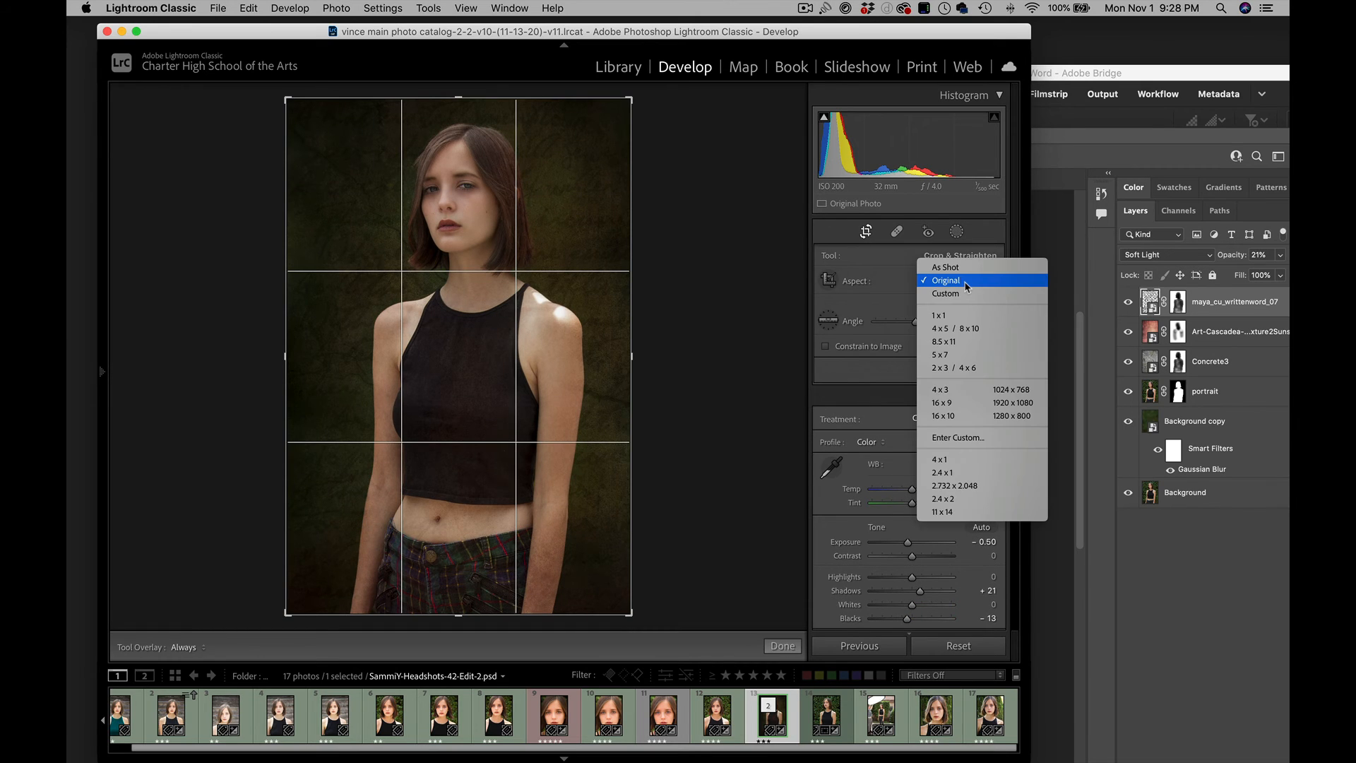
pyautogui.click(969, 344)
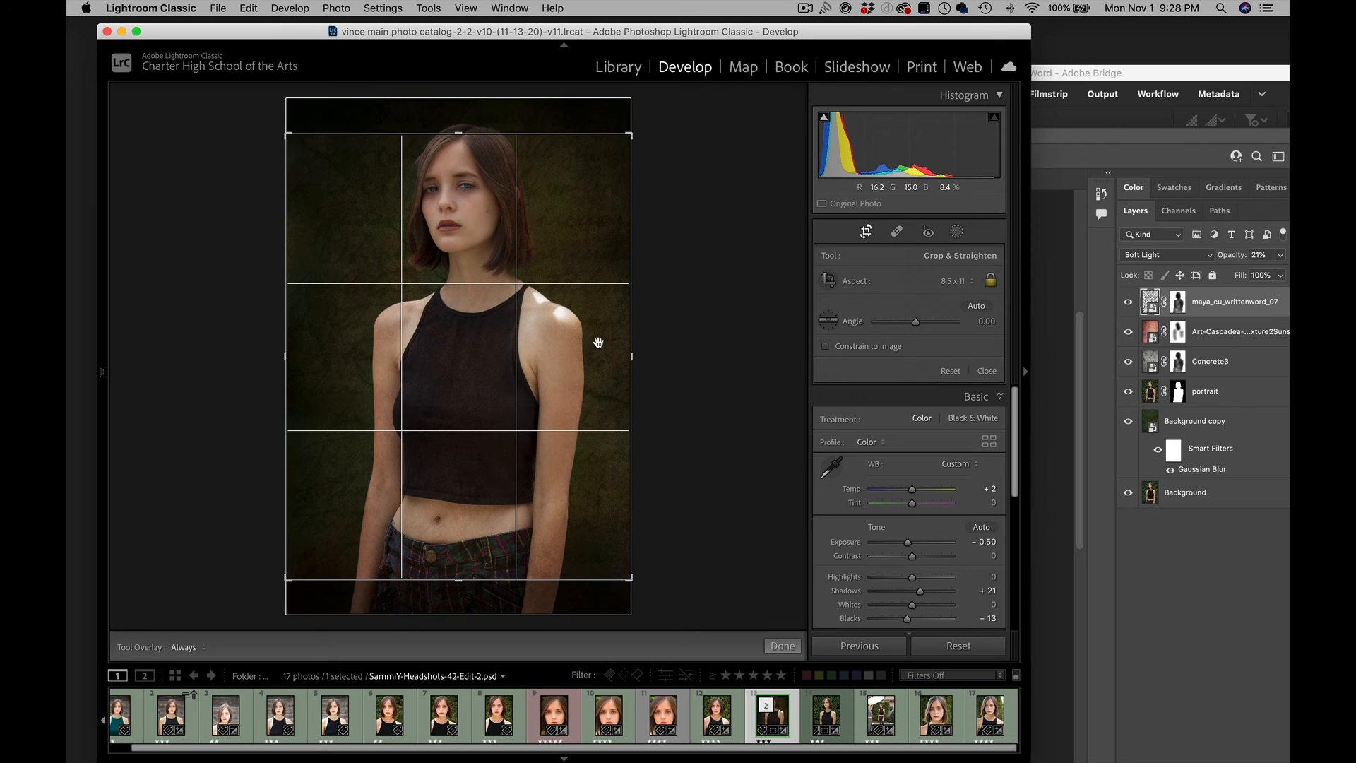
pyautogui.moveTo(479, 362); pyautogui.dragTo(475, 387)
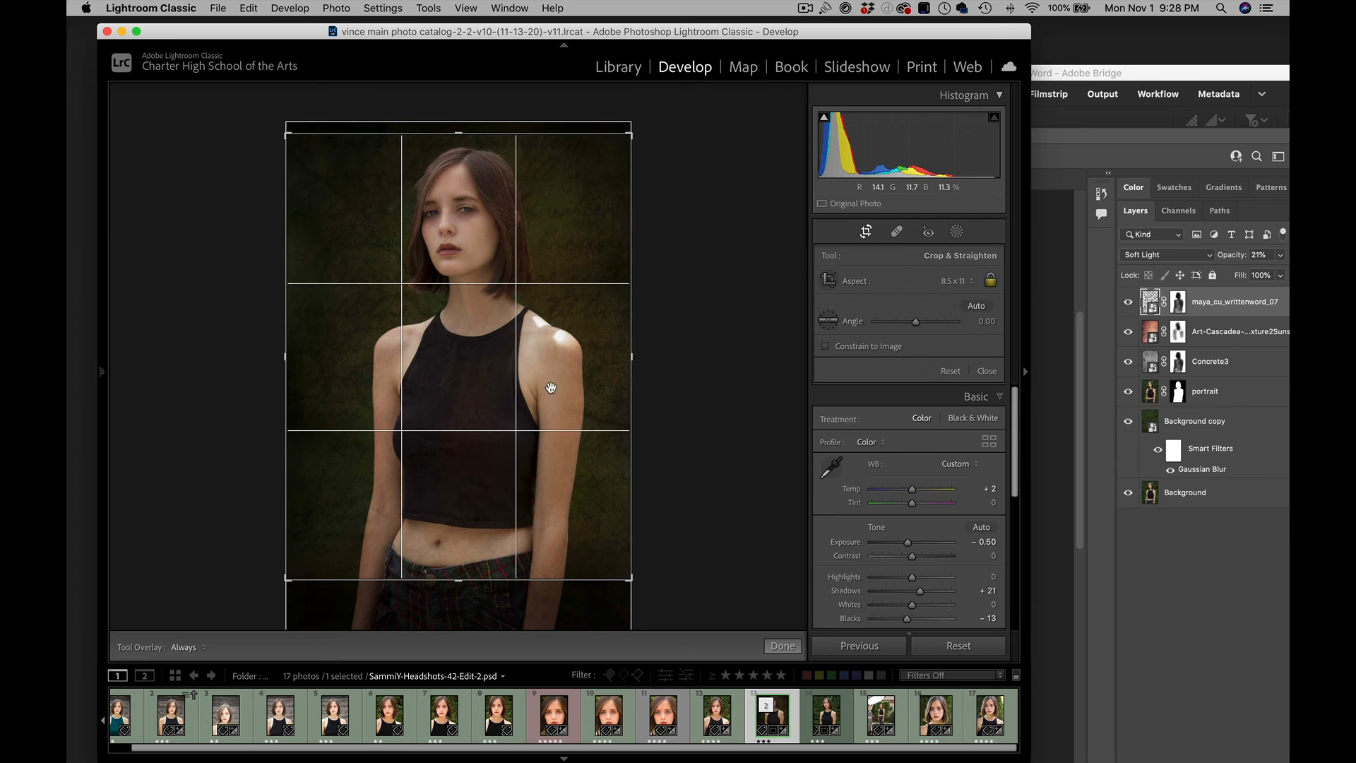
pyautogui.moveTo(628, 578); pyautogui.dragTo(602, 529)
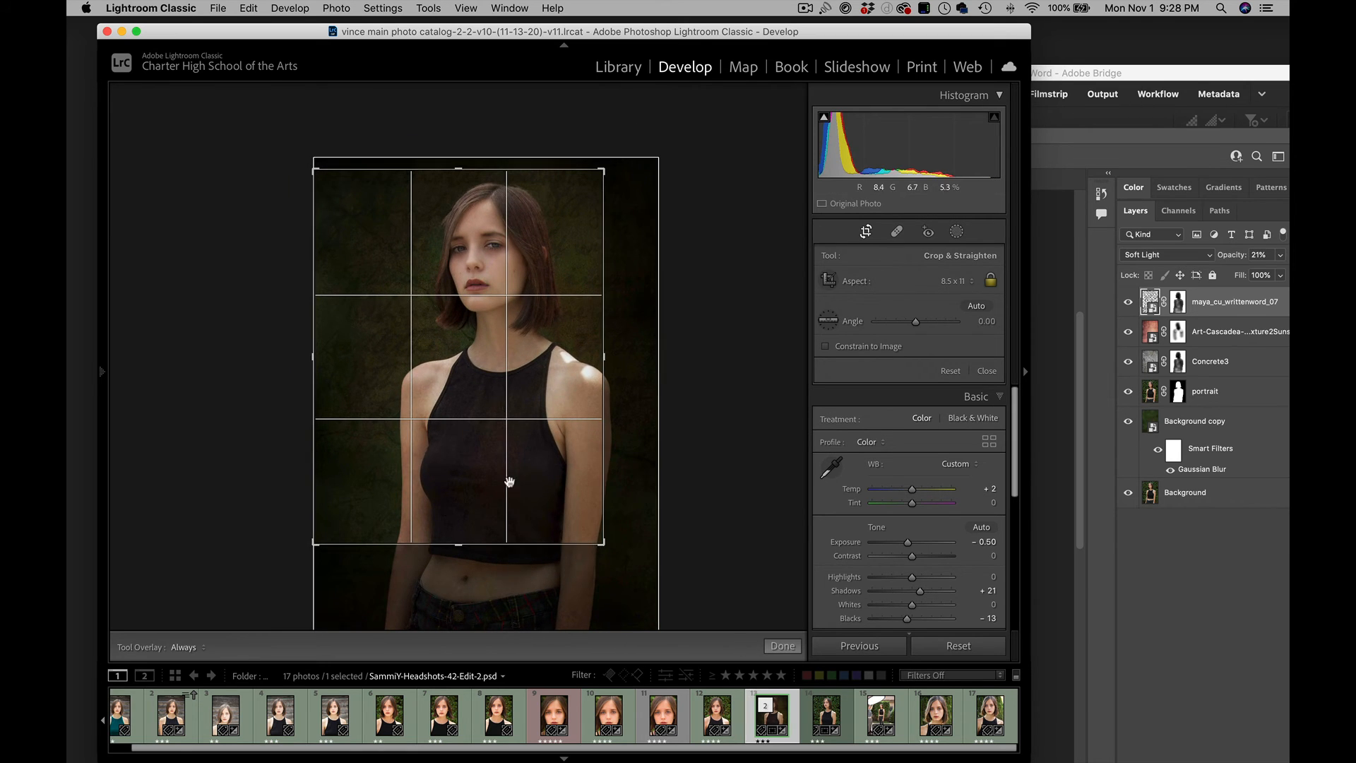
pyautogui.moveTo(475, 485)
pyautogui.mouseDown()
pyautogui.moveTo(439, 479)
pyautogui.moveTo(453, 476)
pyautogui.mouseUp()
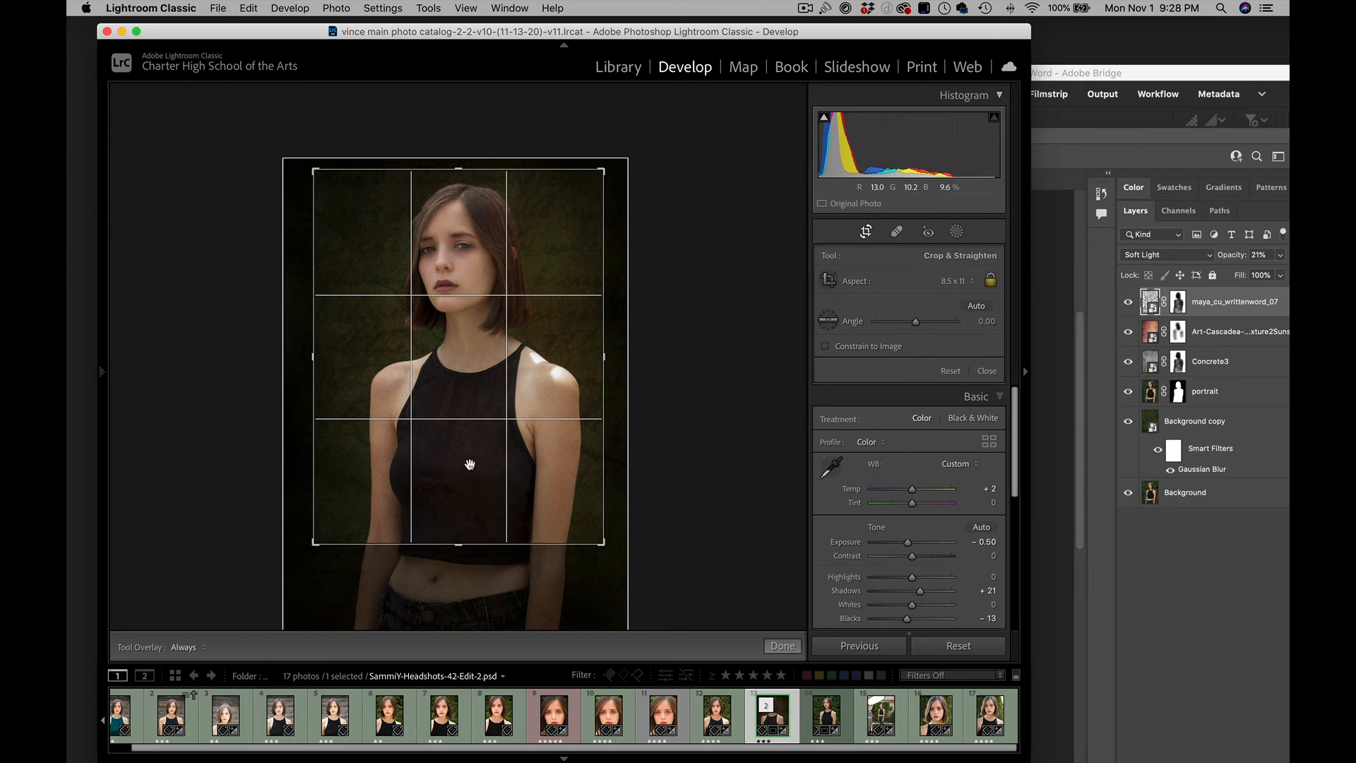
pyautogui.click(782, 645)
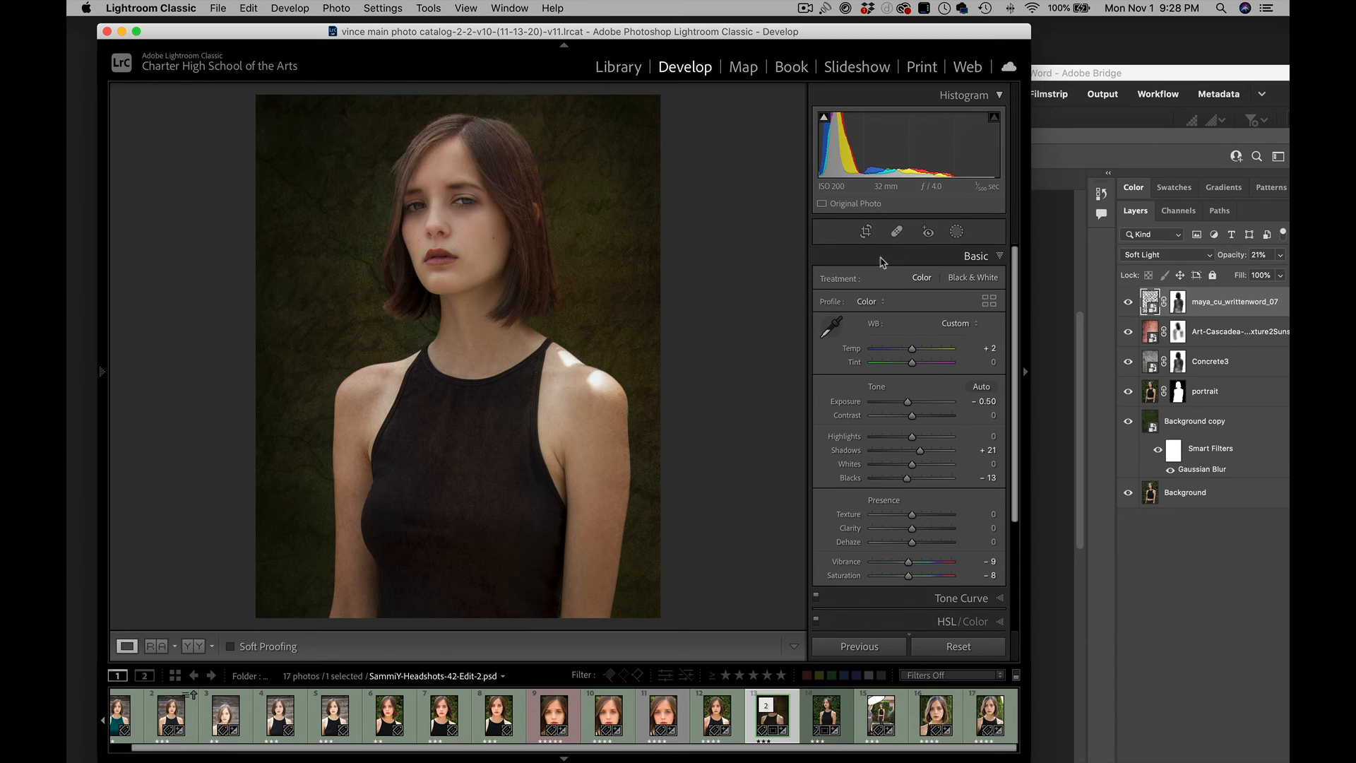
# - Reopen masking, compare the cropped portrait with the mask off and on, and leave the mask enabled
pyautogui.click(956, 233)
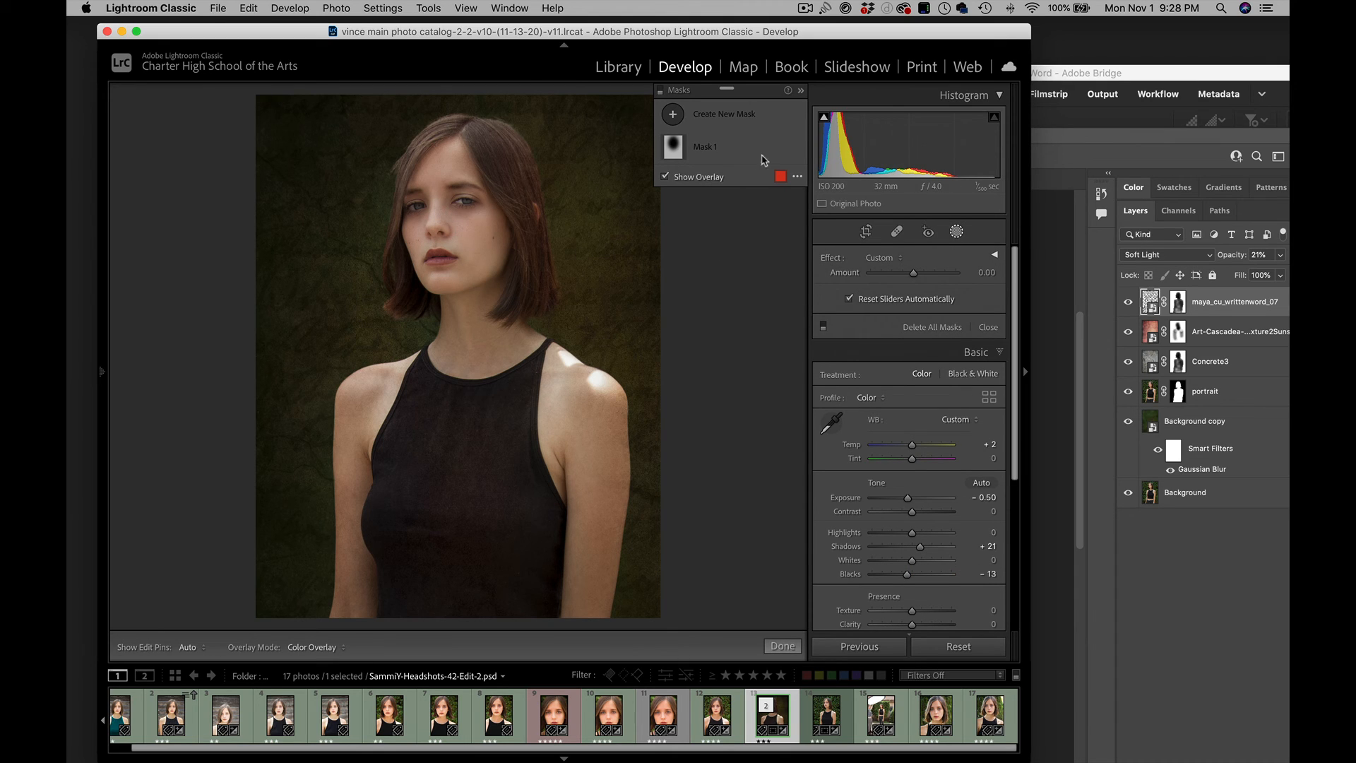
pyautogui.click(957, 233)
pyautogui.click(957, 233)
pyautogui.click(659, 91)
pyautogui.click(658, 91)
pyautogui.click(658, 91)
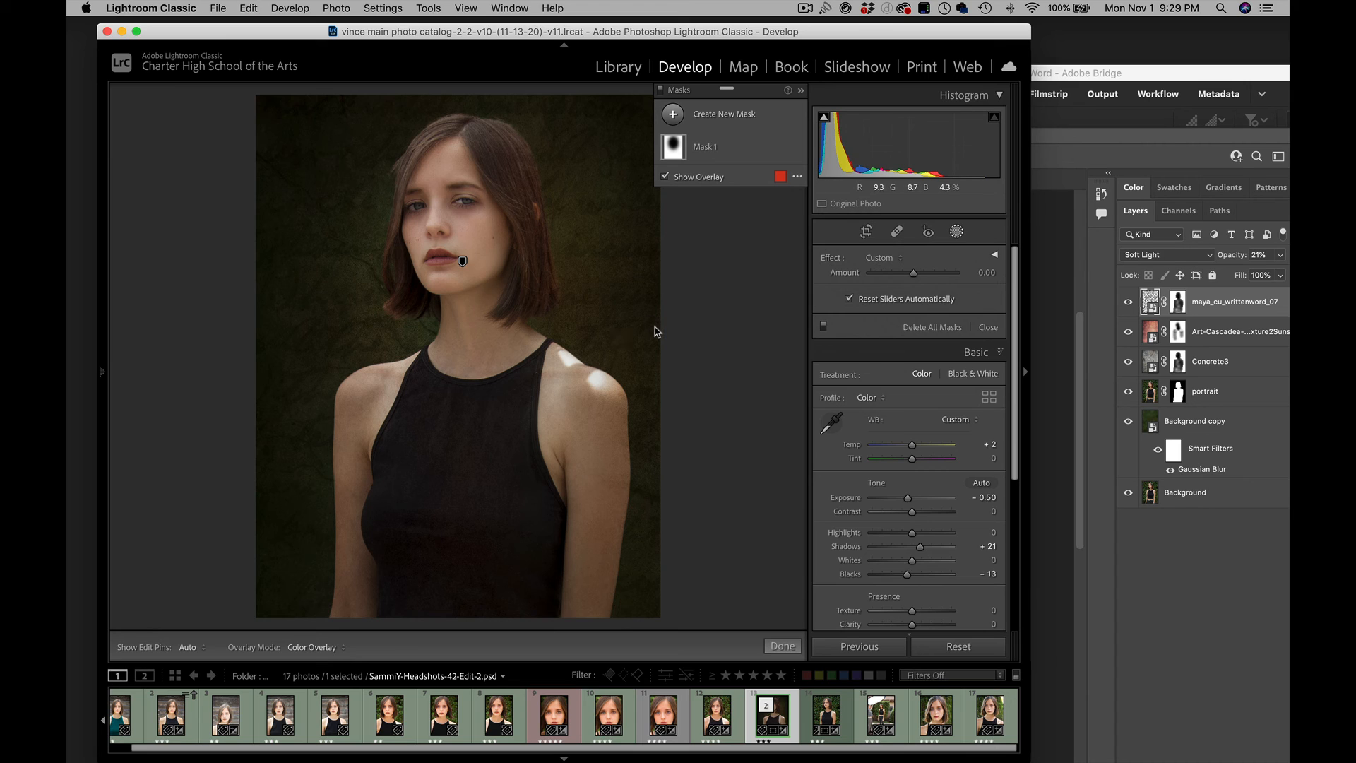
# - Set the portrait's global Highlights to -27 and exit masking
pyautogui.moveTo(463, 262)
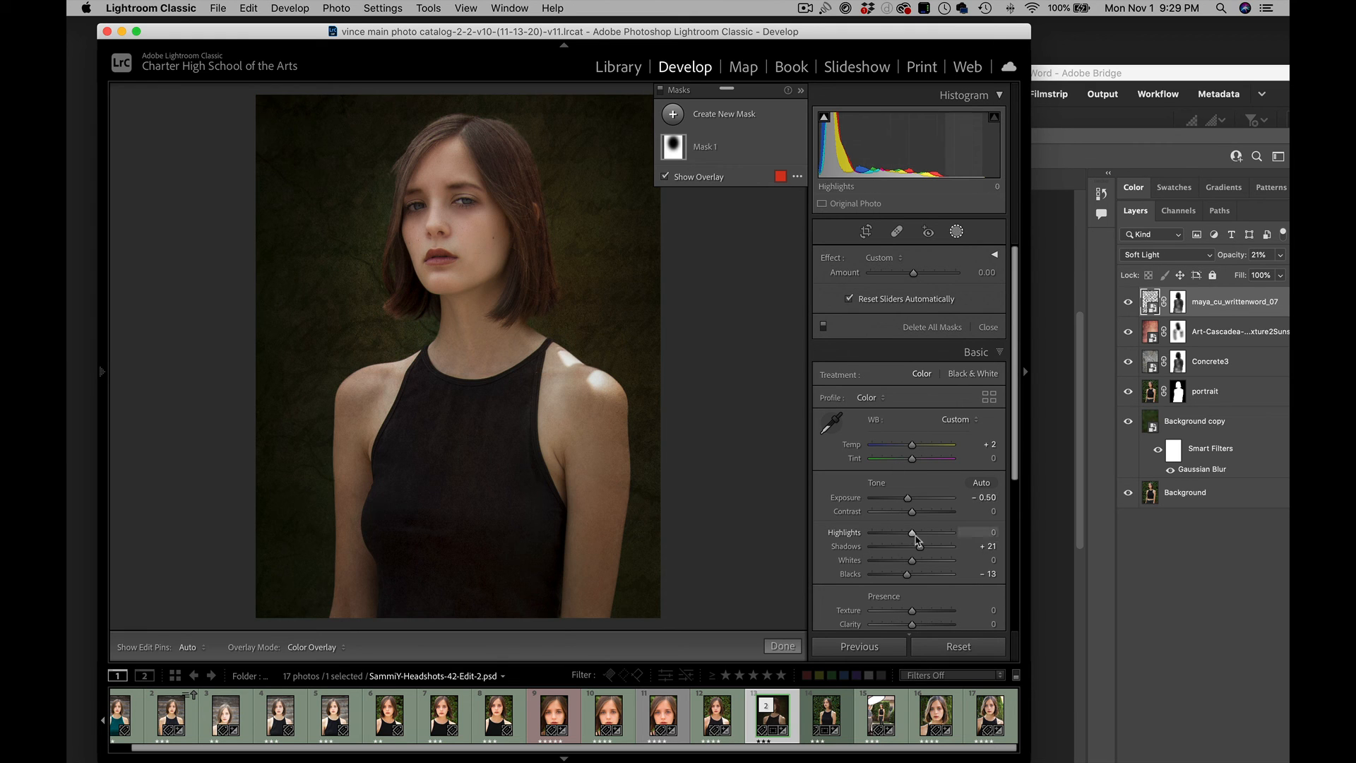
pyautogui.moveTo(916, 534)
pyautogui.mouseDown()
pyautogui.moveTo(892, 535)
pyautogui.moveTo(905, 536)
pyautogui.mouseUp()
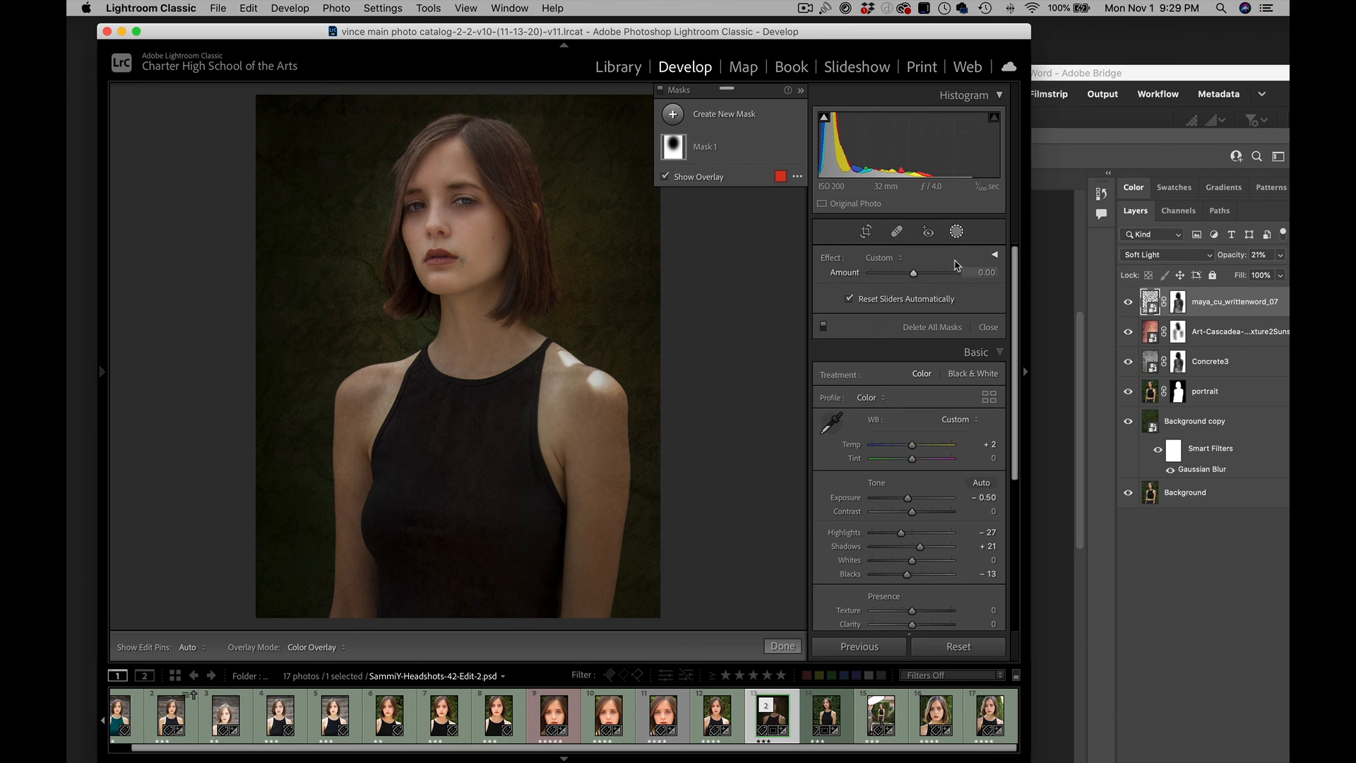
pyautogui.click(957, 231)
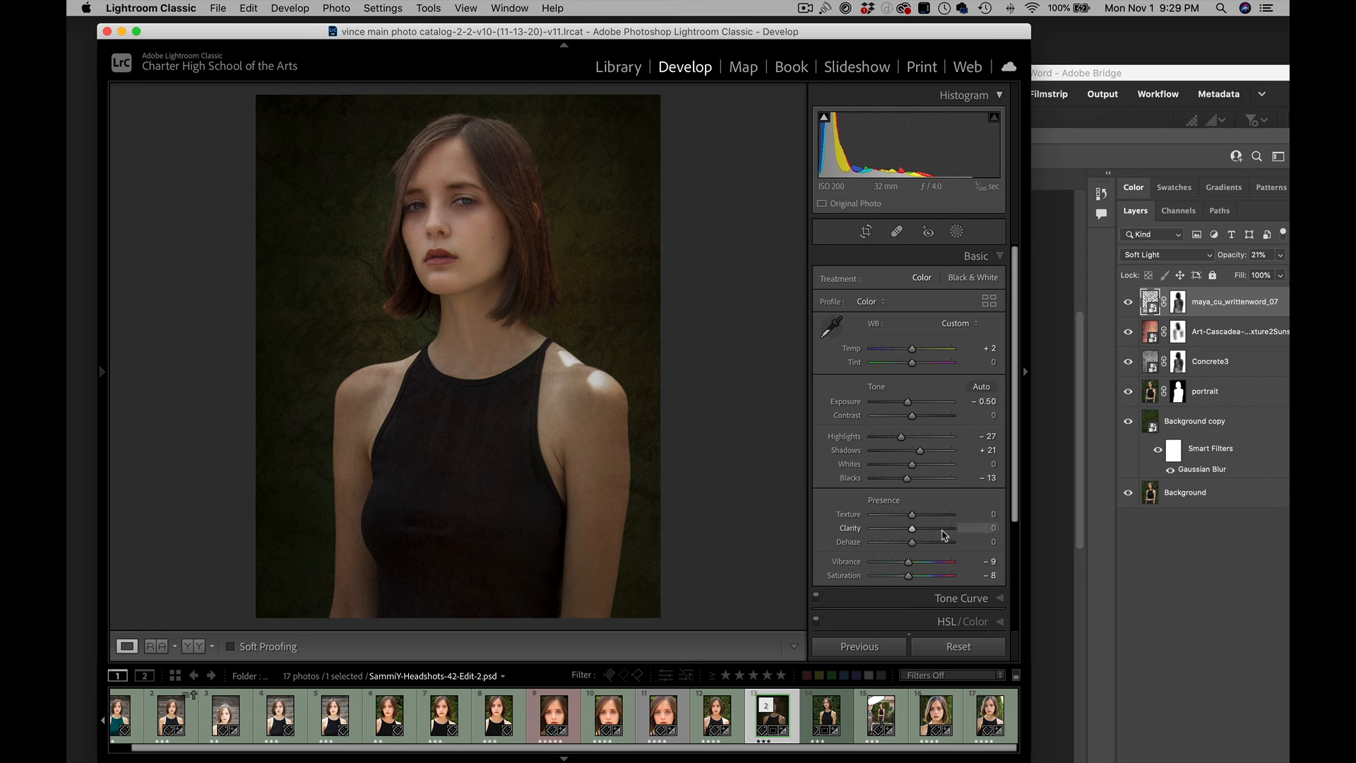
# - Soften the portrait's post-crop vignette by setting Amount to -15 and Midpoint to 61
pyautogui.scroll(-3, 944, 539)
pyautogui.scroll(-3, 947, 539)
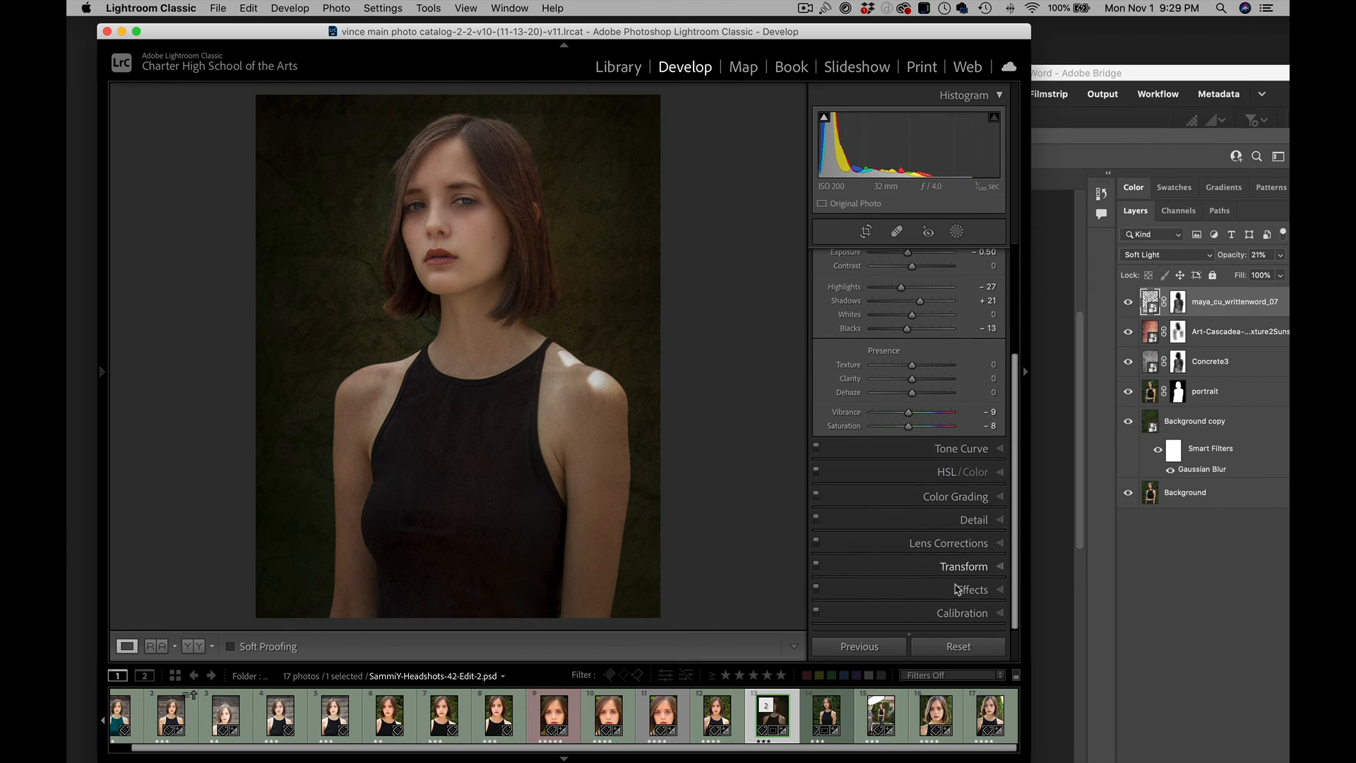
pyautogui.click(957, 591)
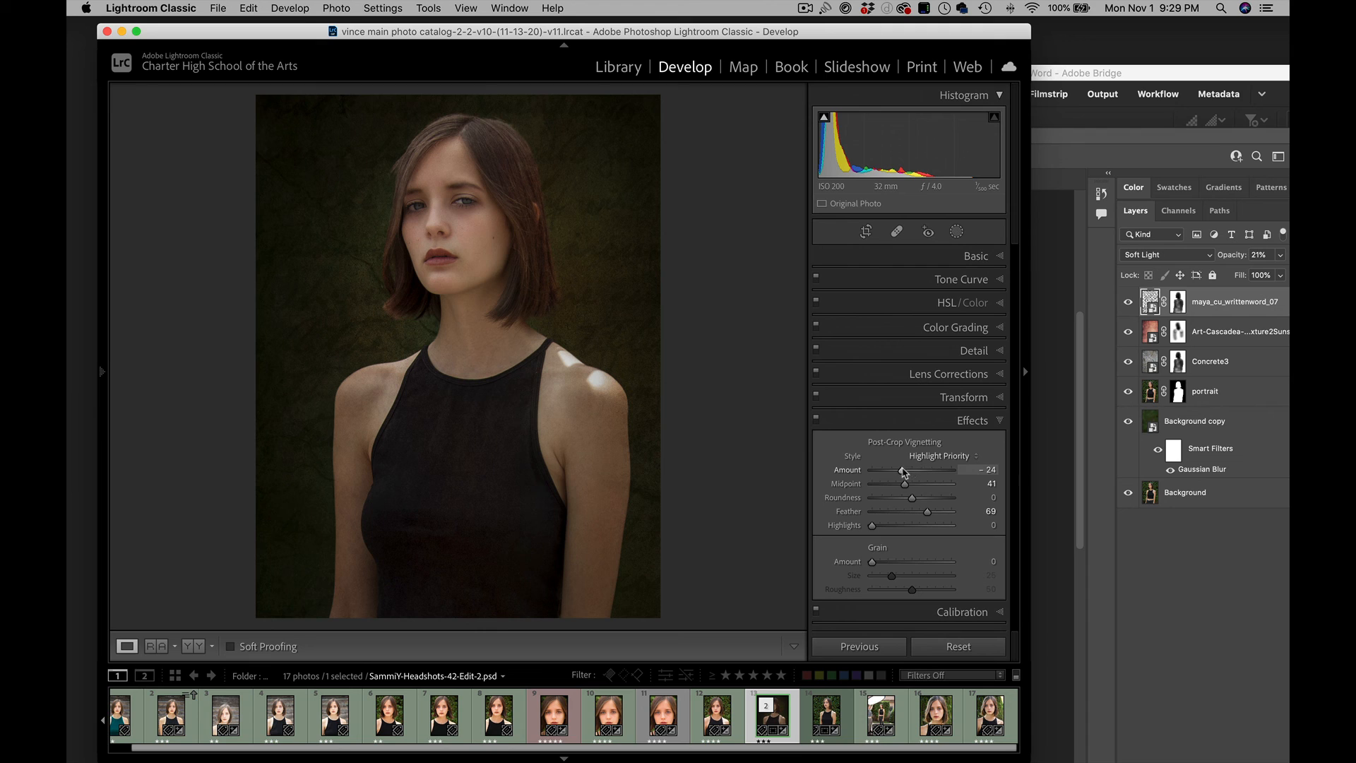
pyautogui.moveTo(902, 471); pyautogui.dragTo(921, 483)
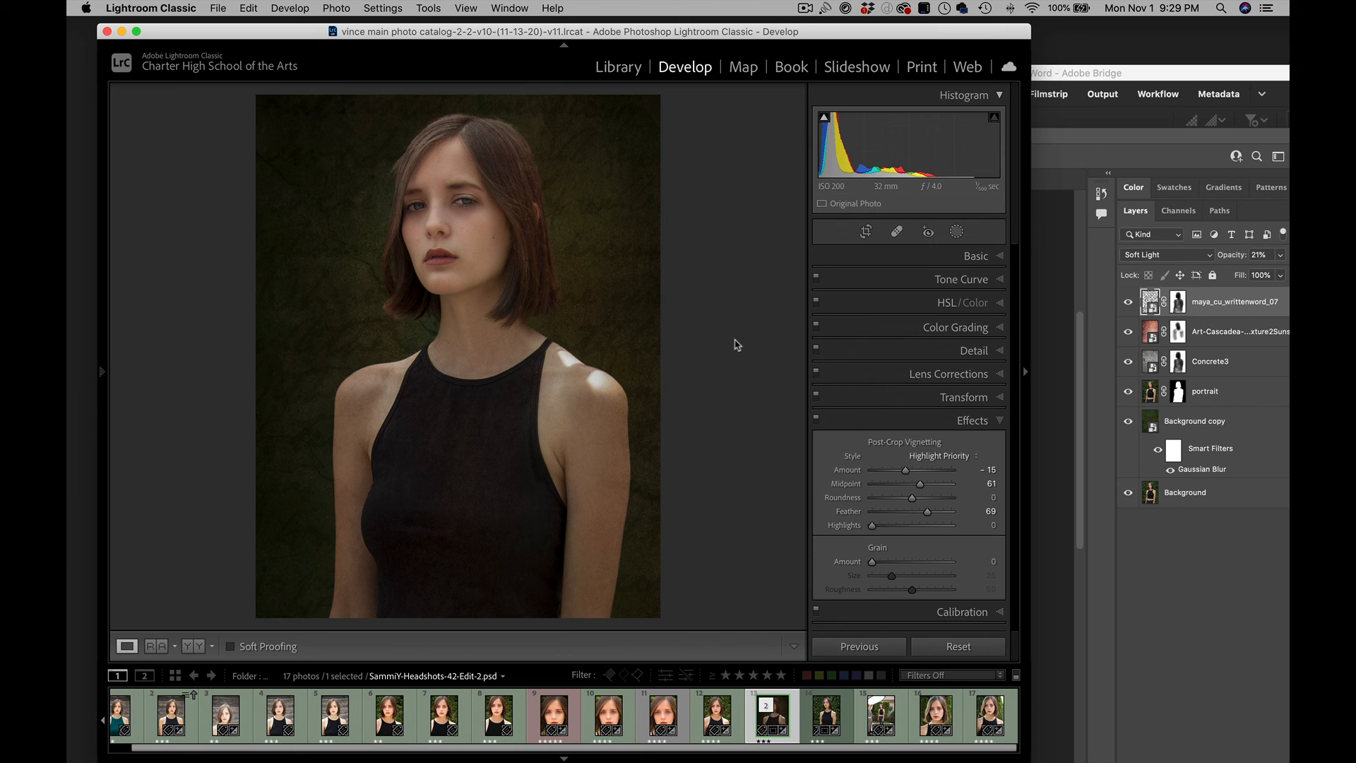
# - Start exporting the portrait and set its destination to a new folder in Documents, named with the photographer's surname followed by Media
pyautogui.moveTo(251, 30); pyautogui.dragTo(247, 30)
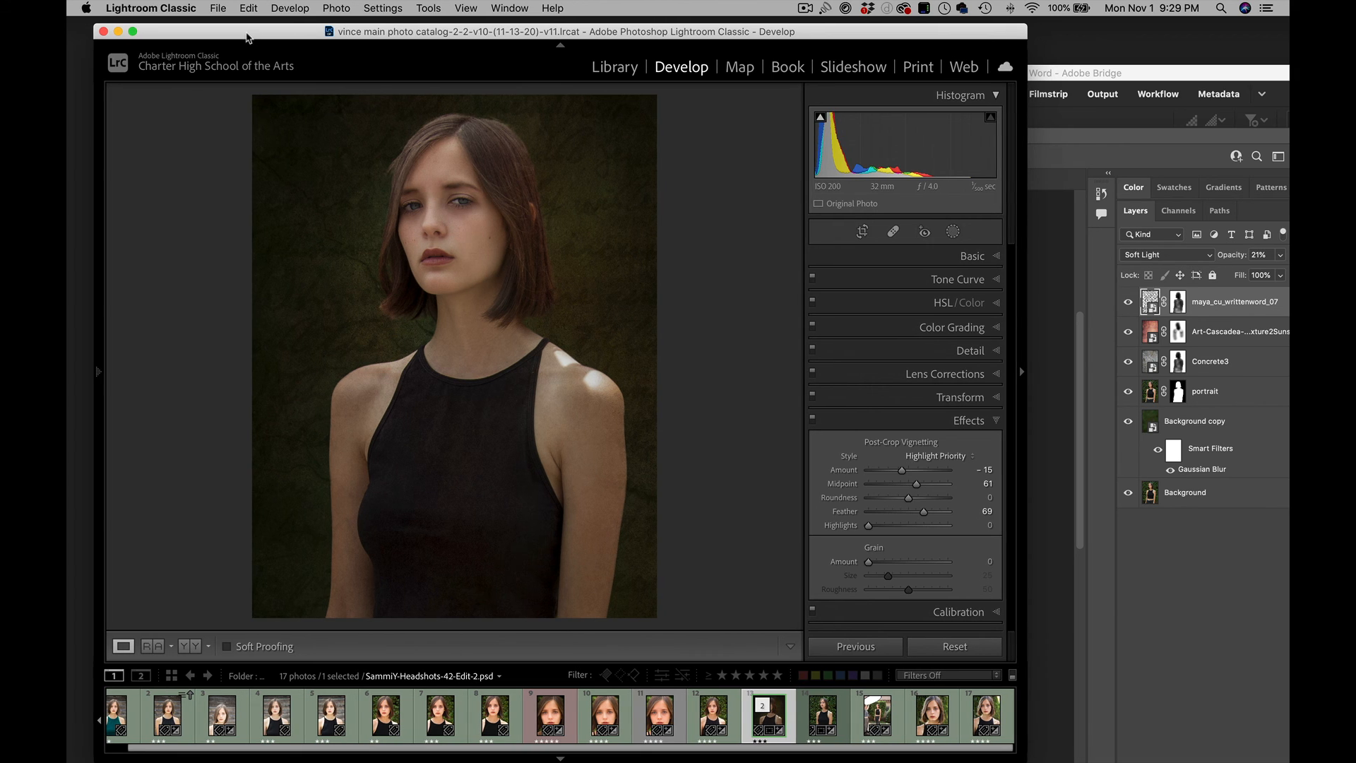
pyautogui.click(217, 7)
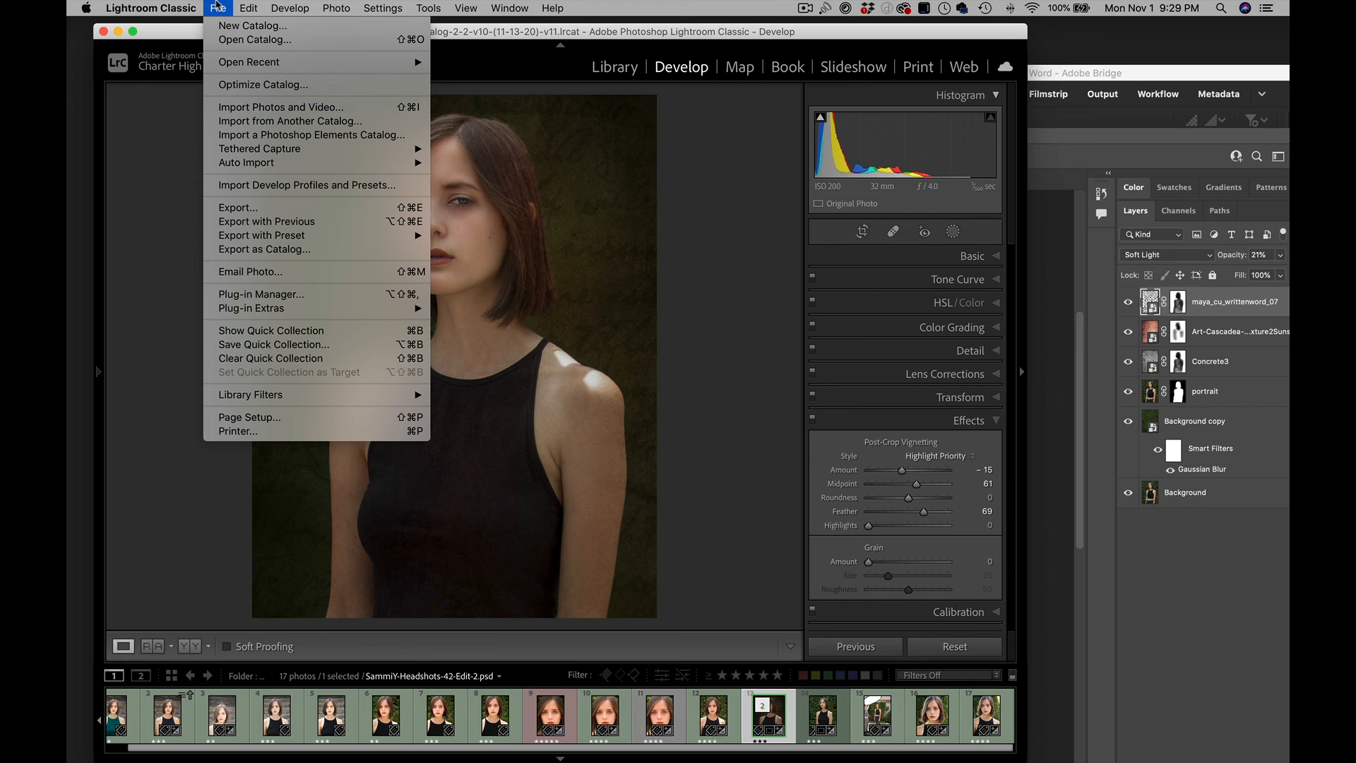
pyautogui.click(236, 208)
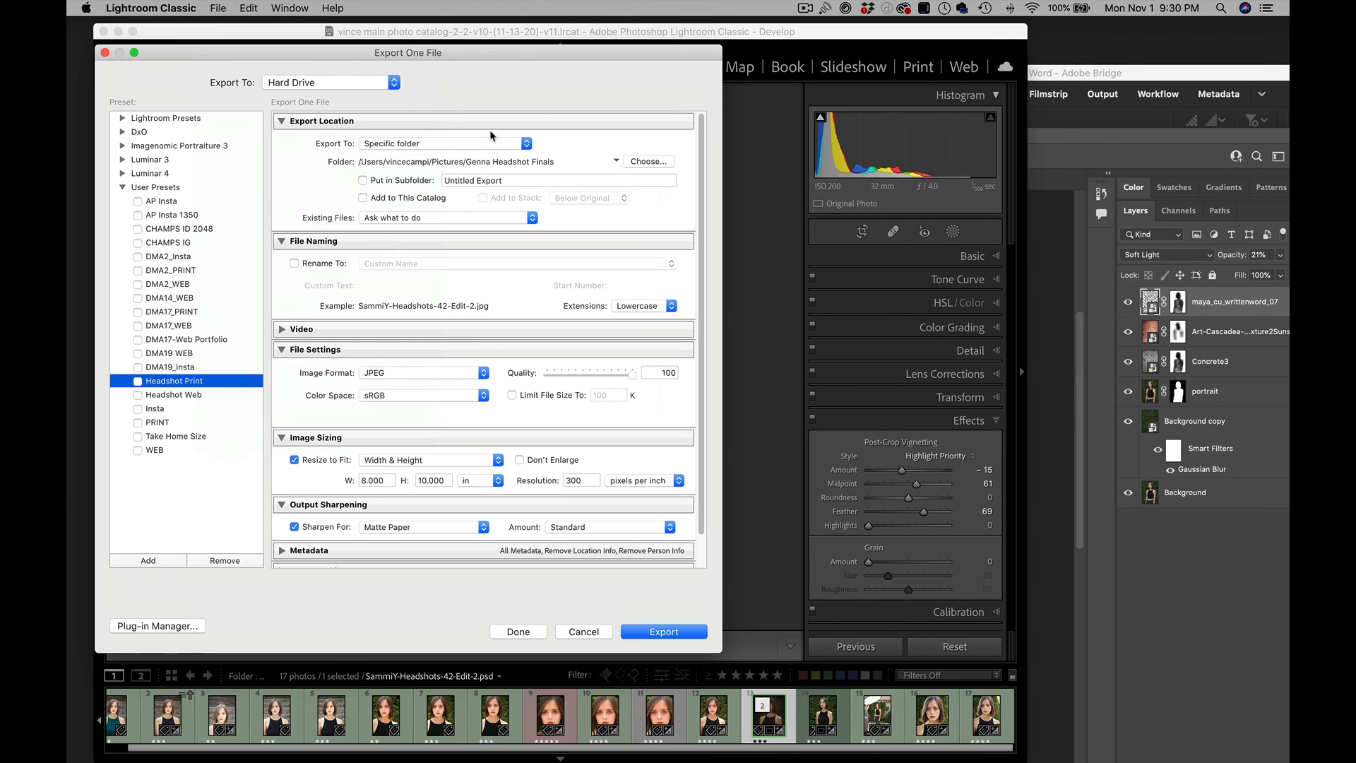
pyautogui.click(642, 162)
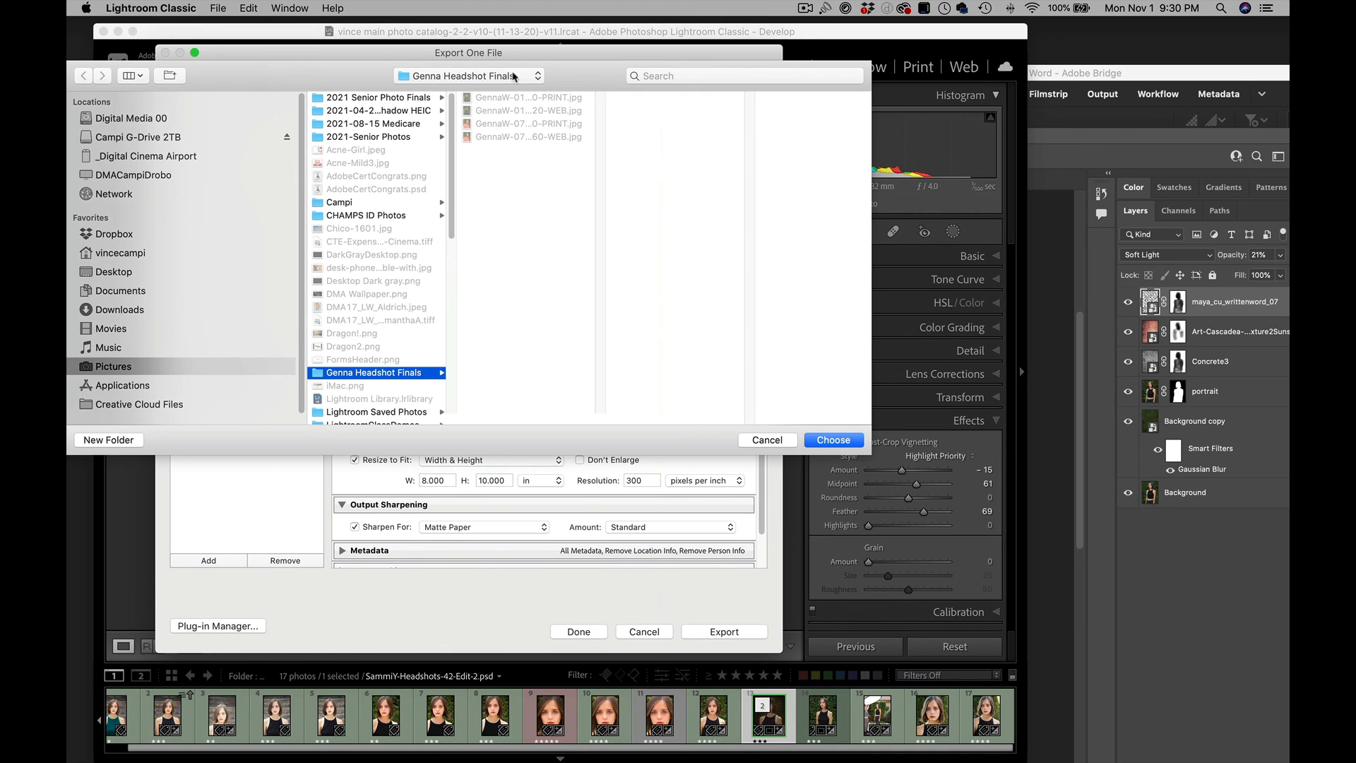
pyautogui.click(143, 293)
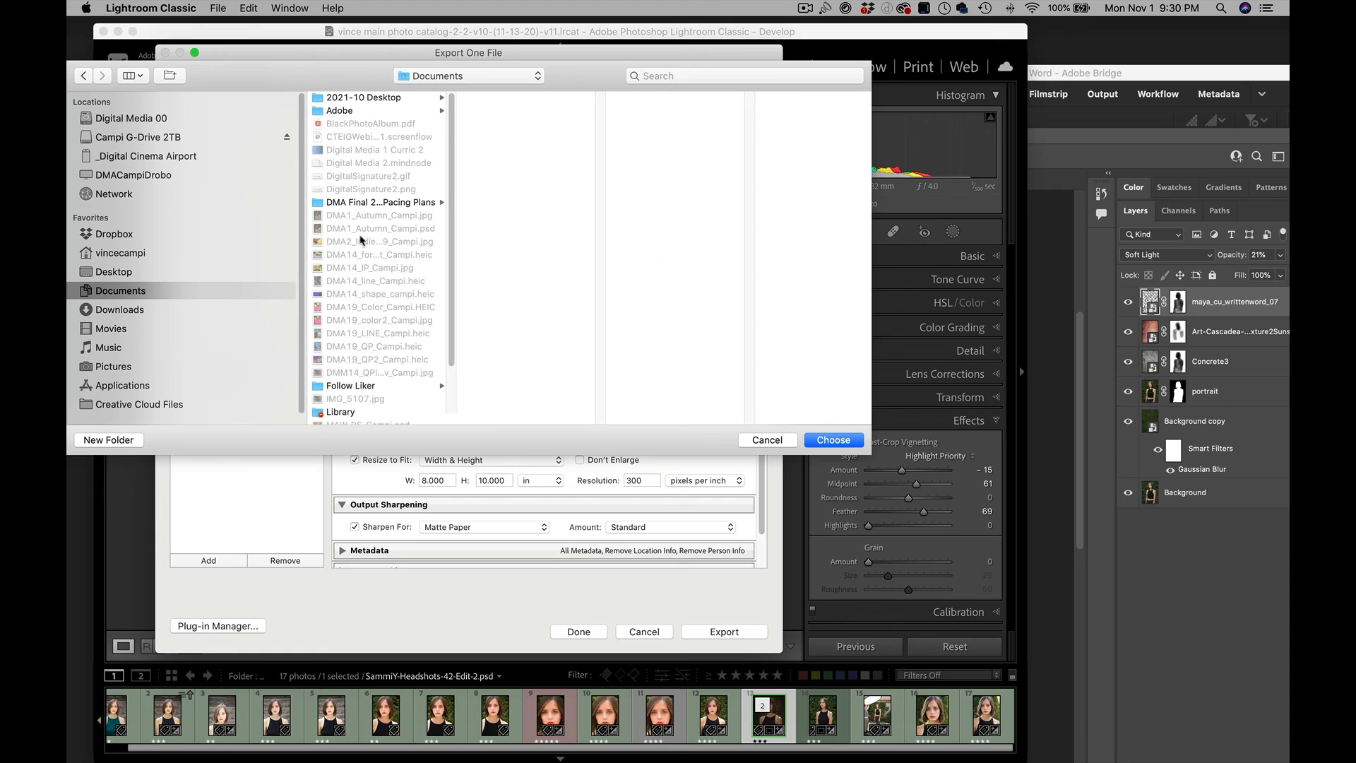
pyautogui.scroll(-3, 361, 339)
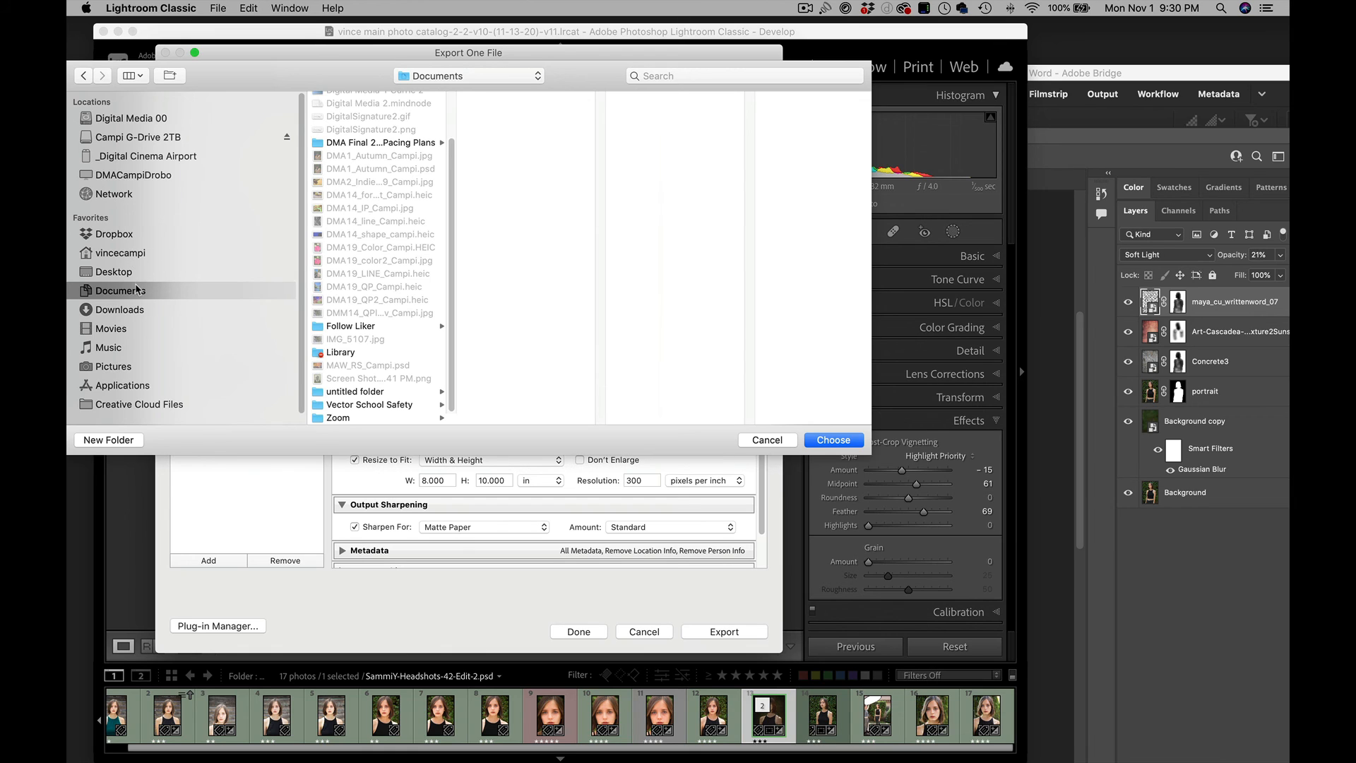
pyautogui.click(99, 440)
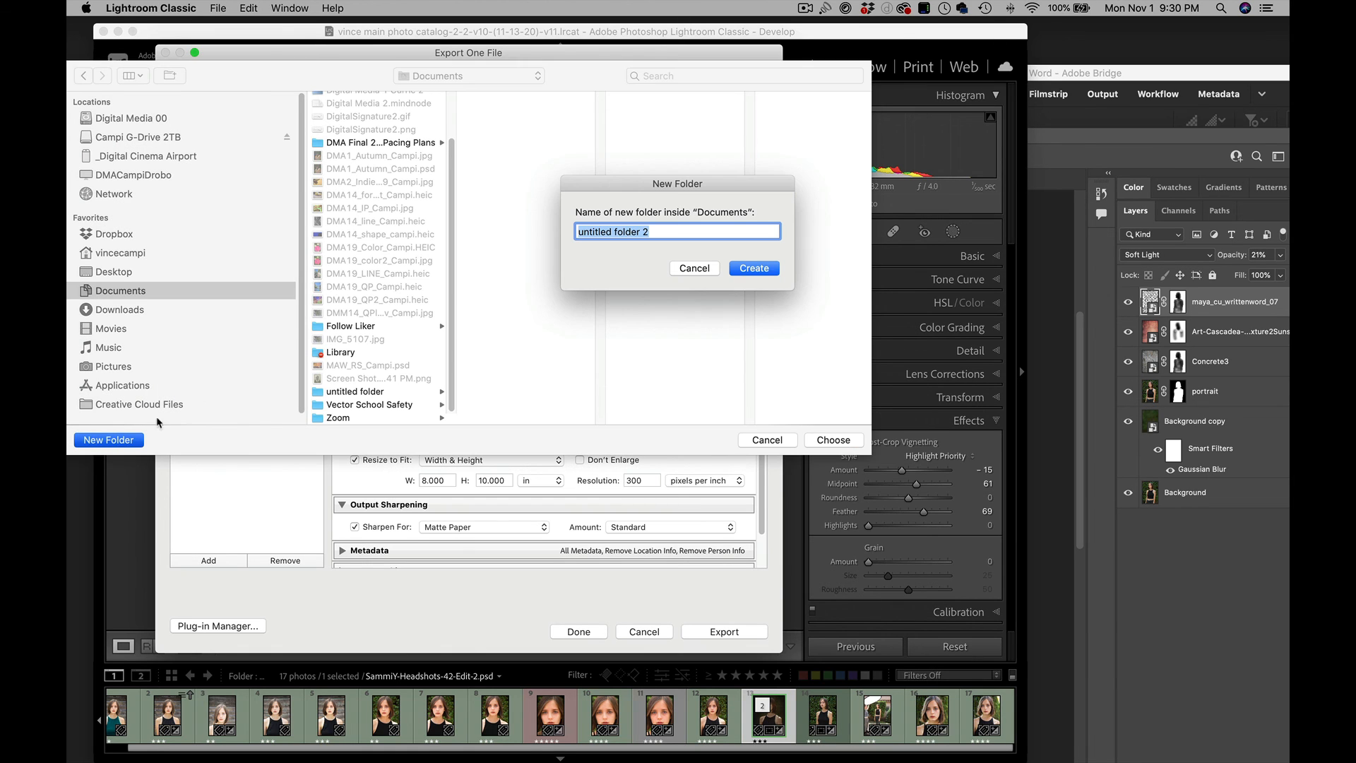
pyautogui.write('Campi Media')
pyautogui.press('Return')
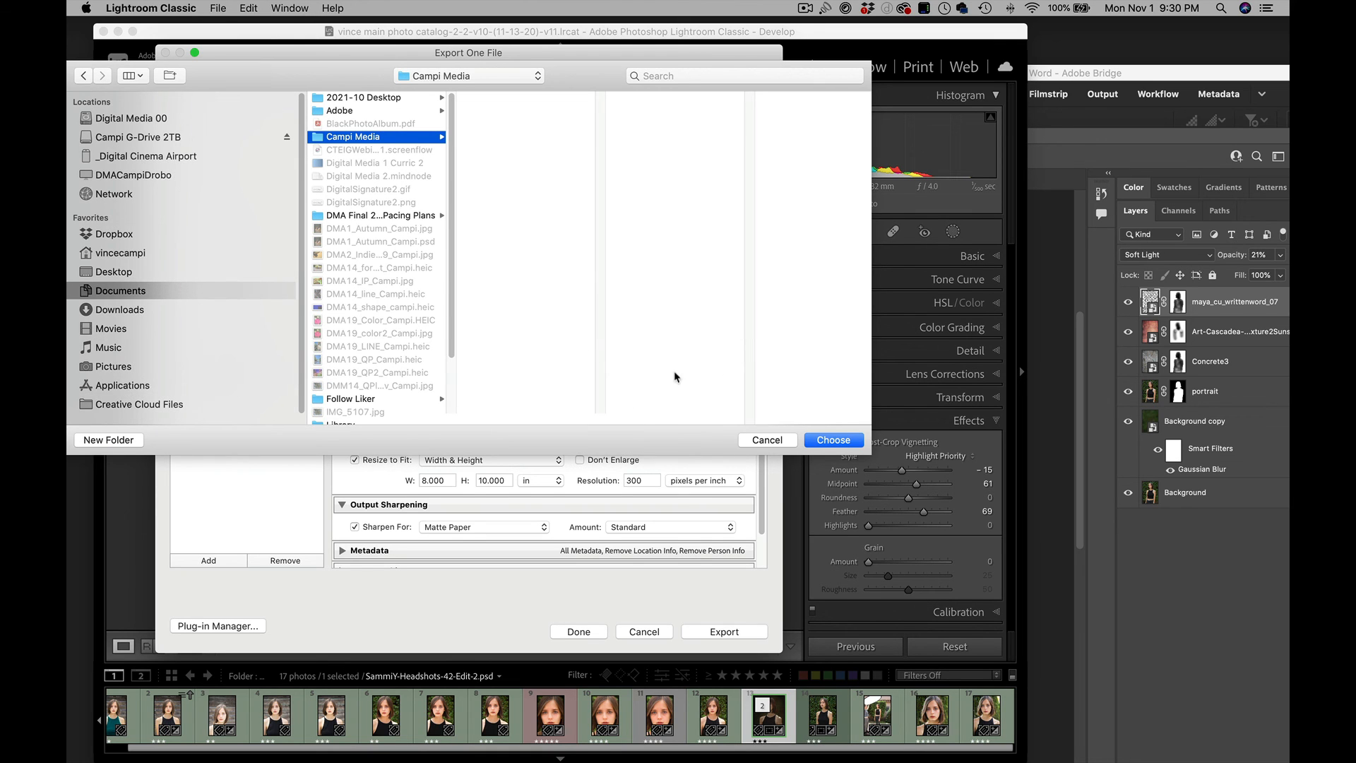
pyautogui.click(842, 442)
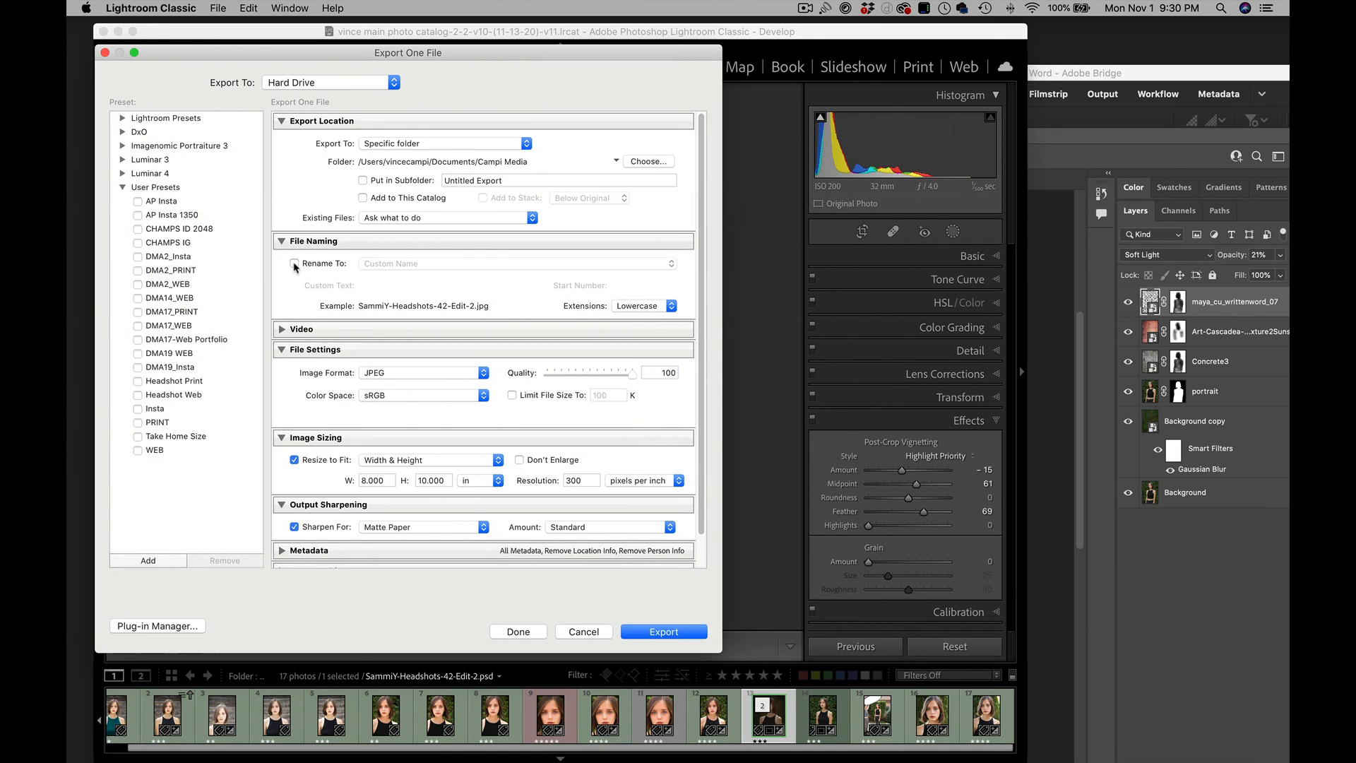
# - Enable renaming for the export and set the custom text to DMA2_PC_, followed by the photographer's surname and PRINT
pyautogui.click(295, 264)
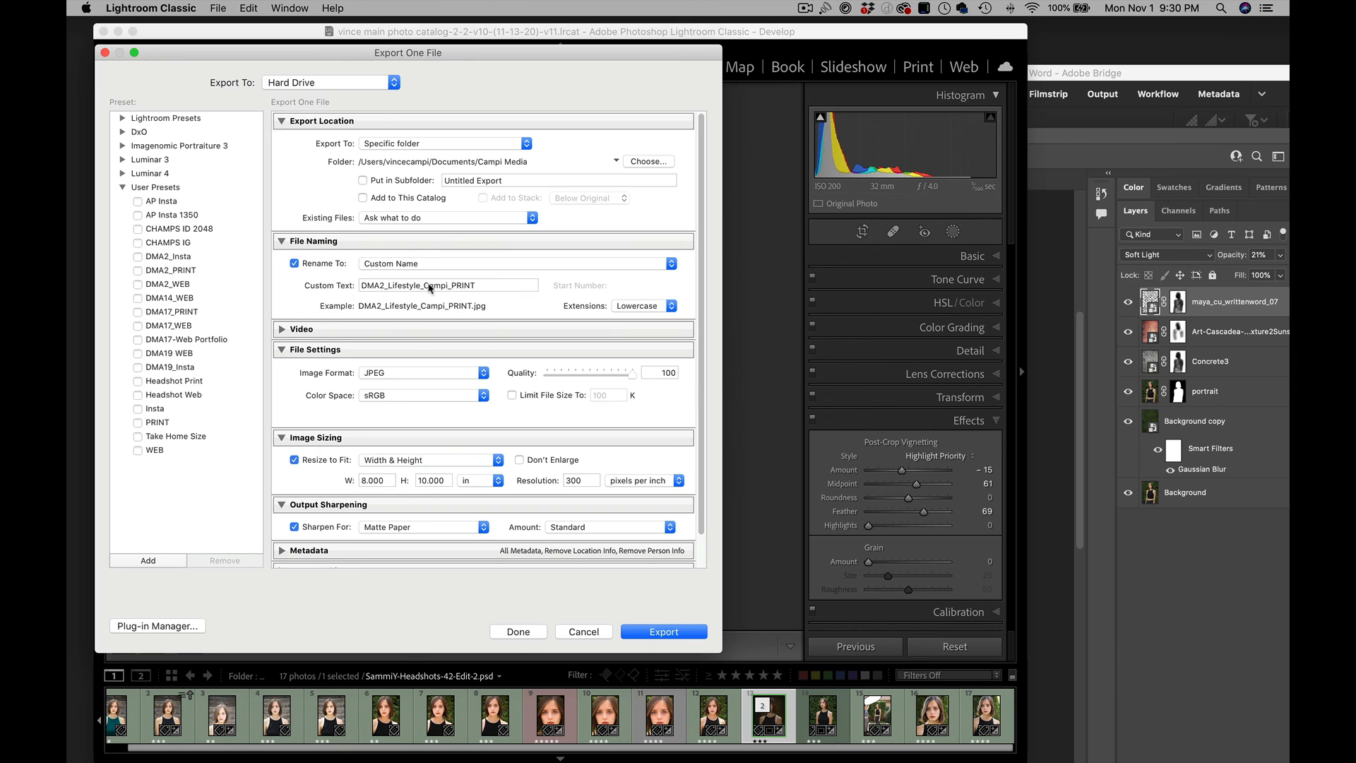
pyautogui.doubleClick(475, 286)
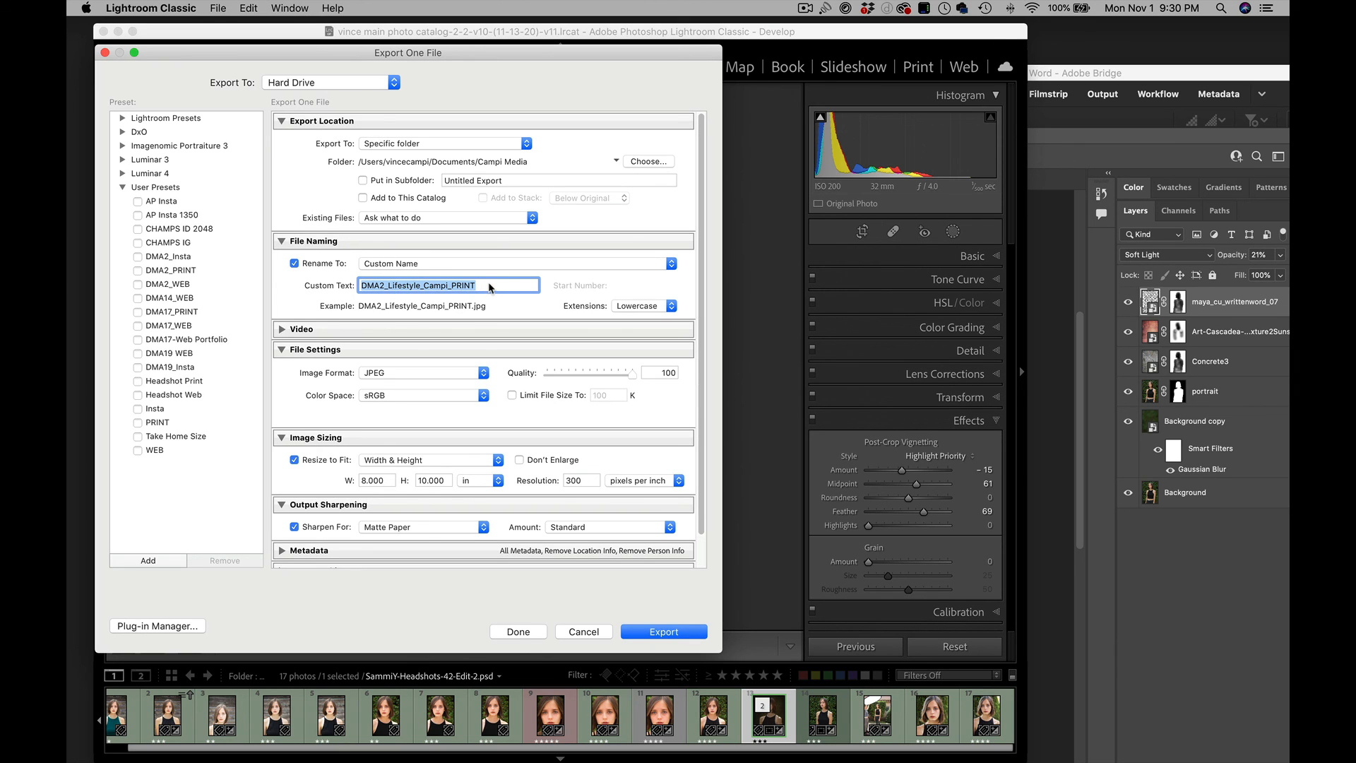
pyautogui.moveTo(487, 287); pyautogui.dragTo(341, 284)
pyautogui.write('DMA')
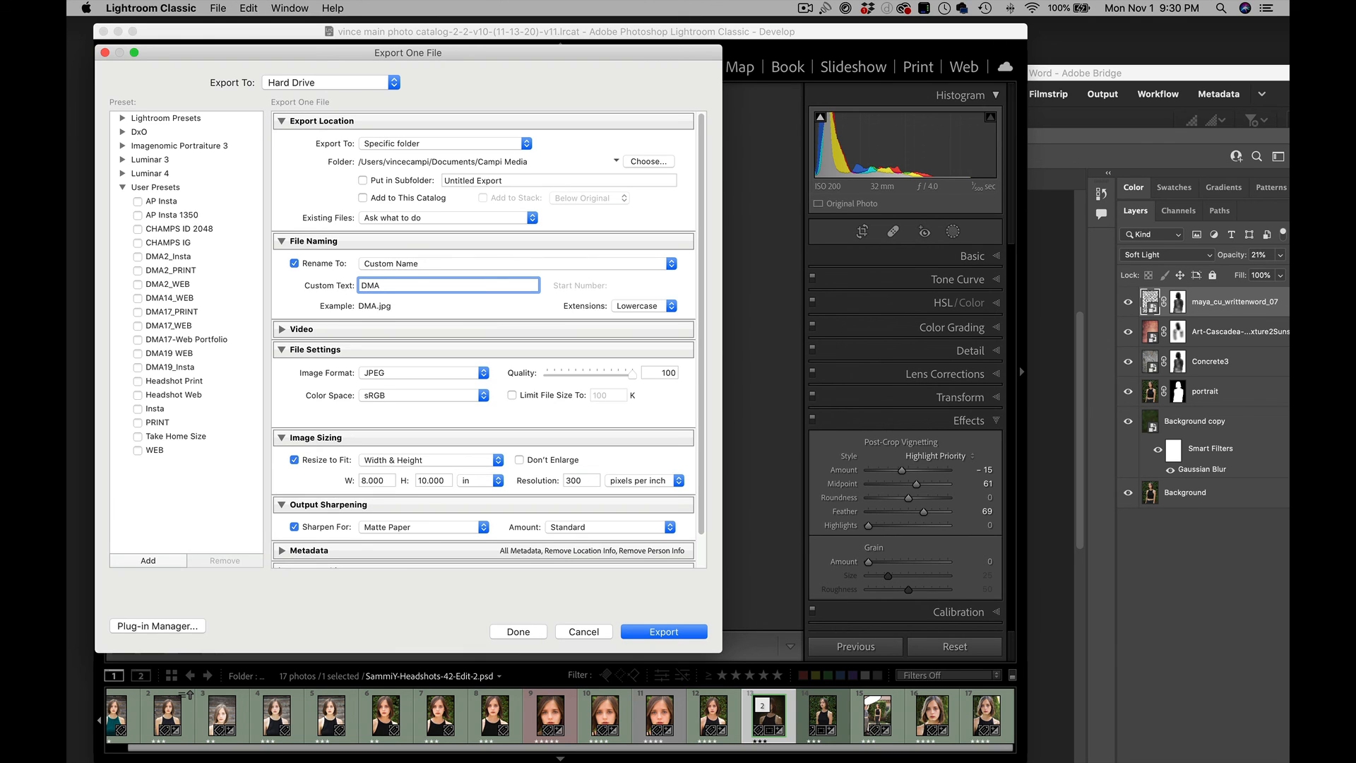
pyautogui.write('2_PC_CampiPRINT')
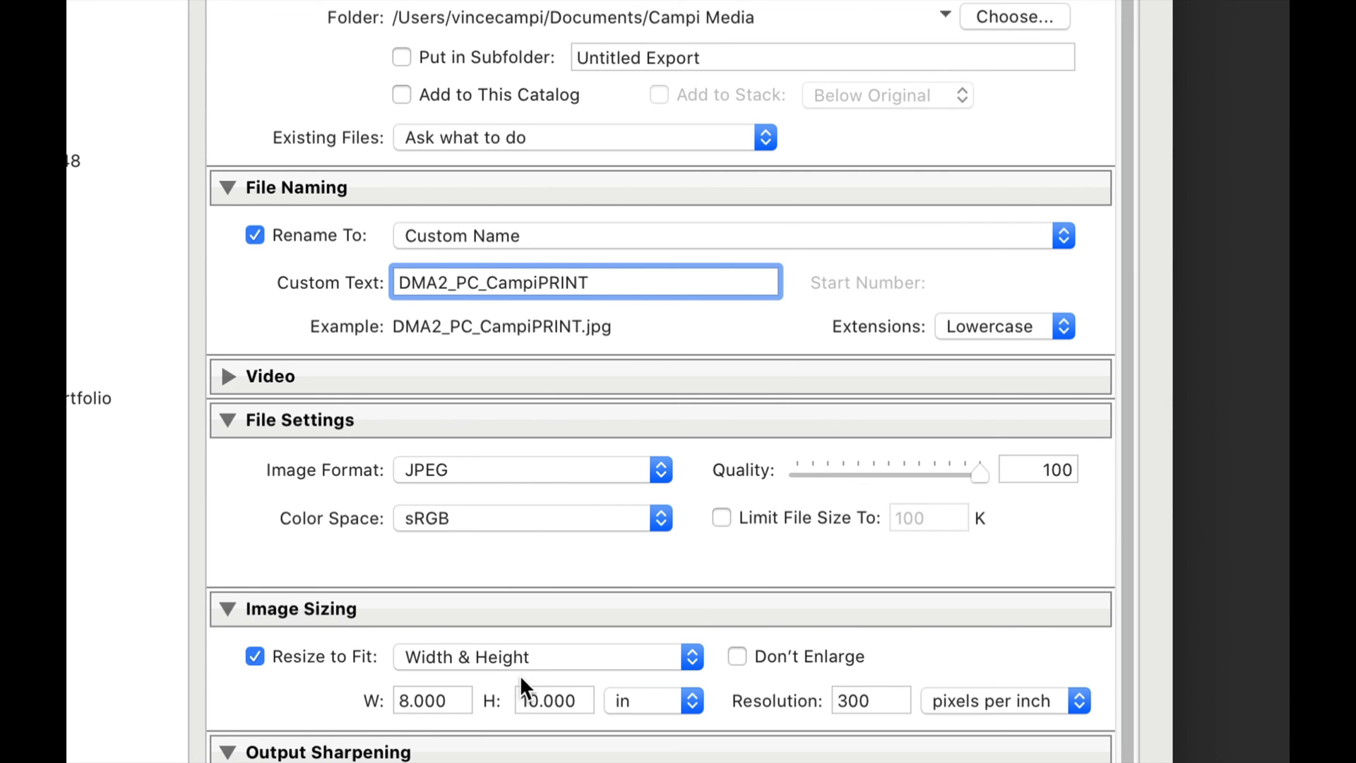
# - Set the exported image size to 8.5 in wide by 11 in high
pyautogui.scroll(-3, 492, 644)
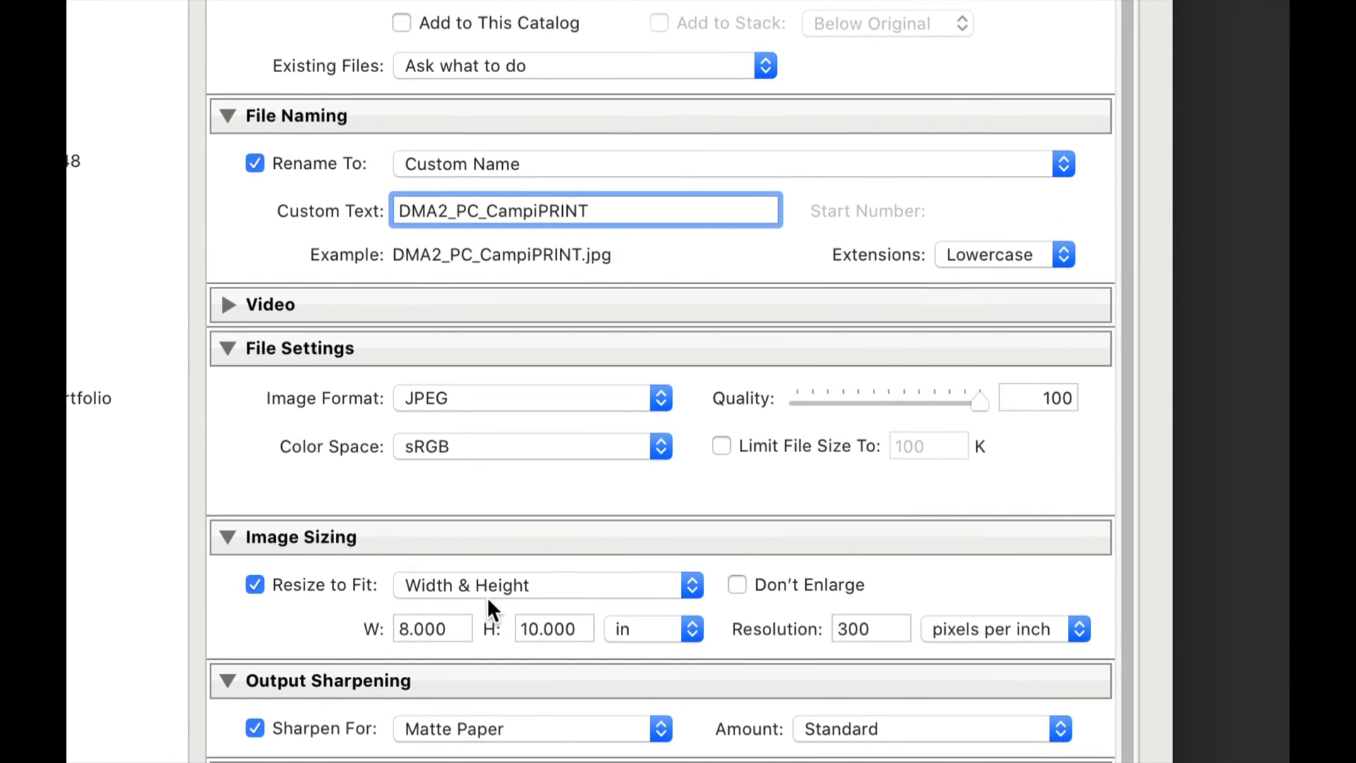
pyautogui.click(458, 622)
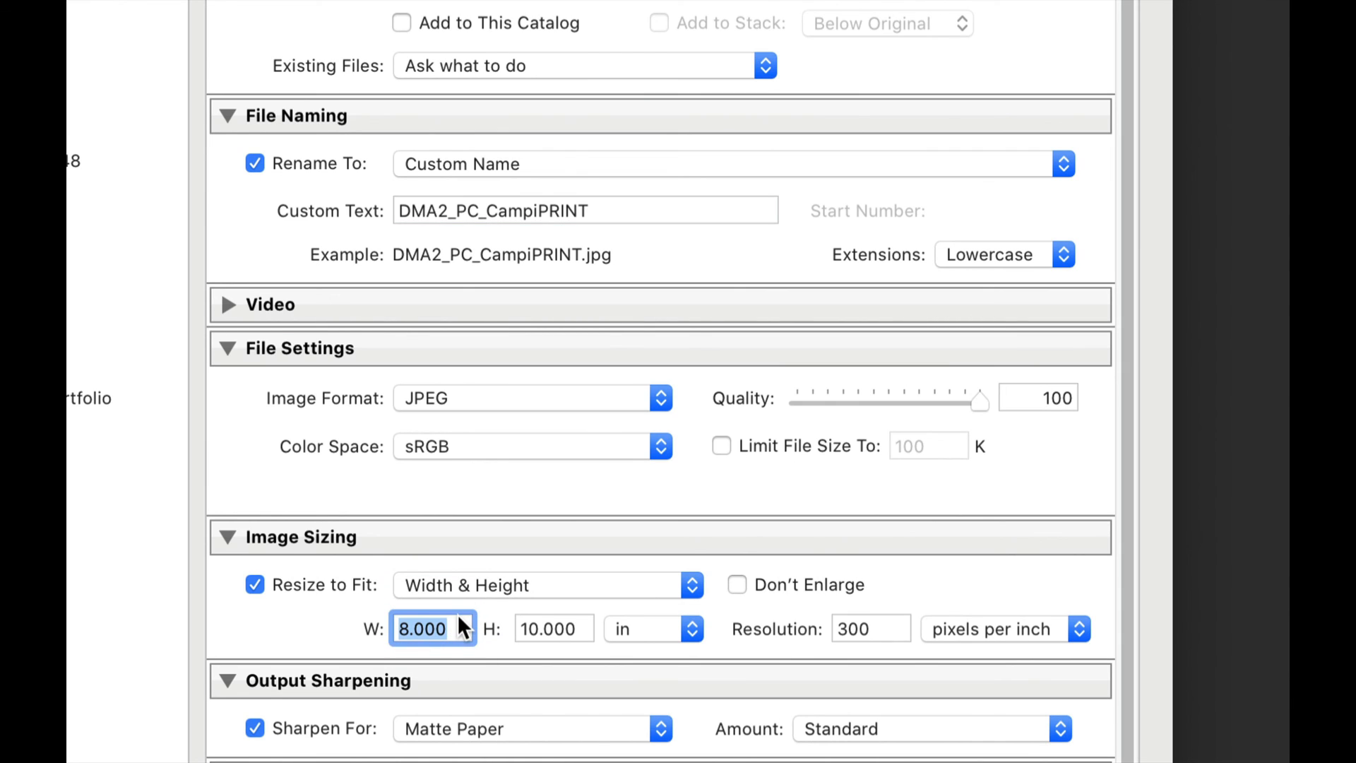
pyautogui.write('8.5')
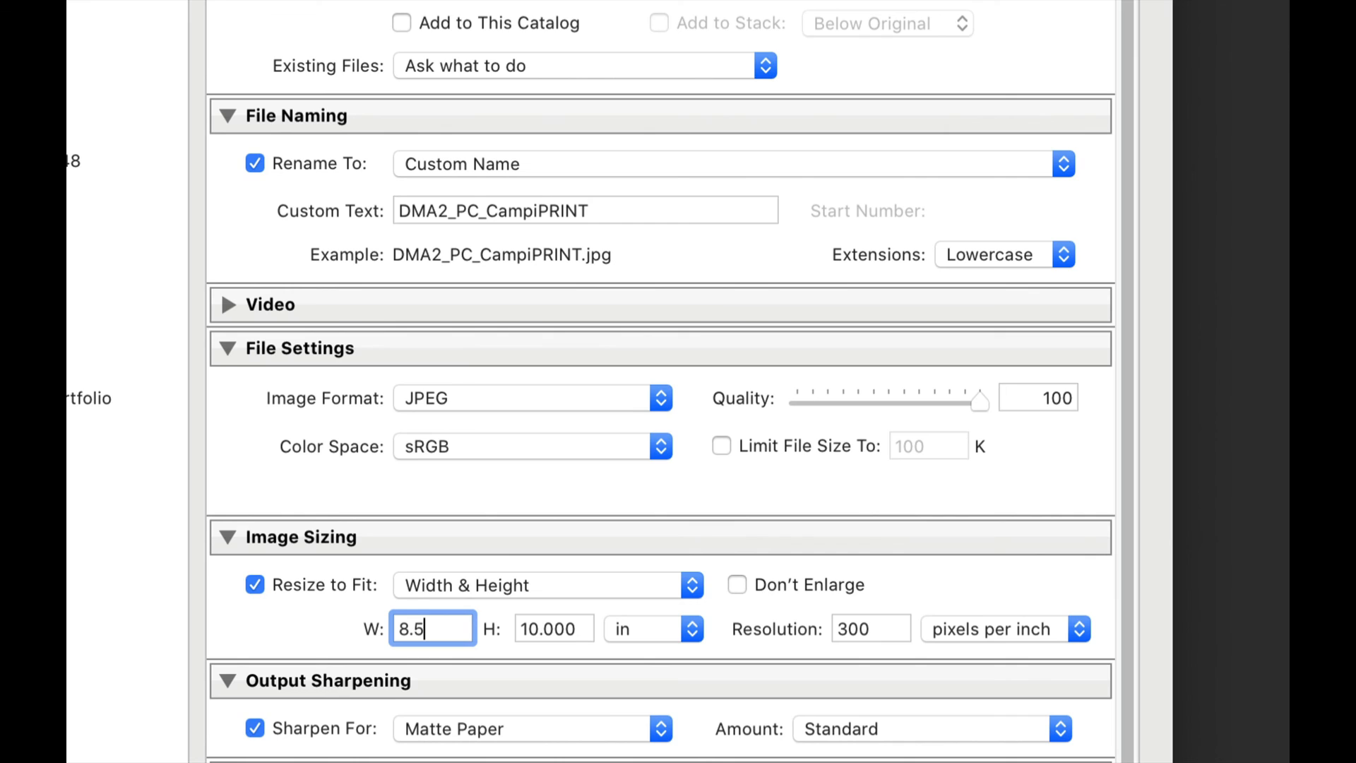
pyautogui.press('Tab')
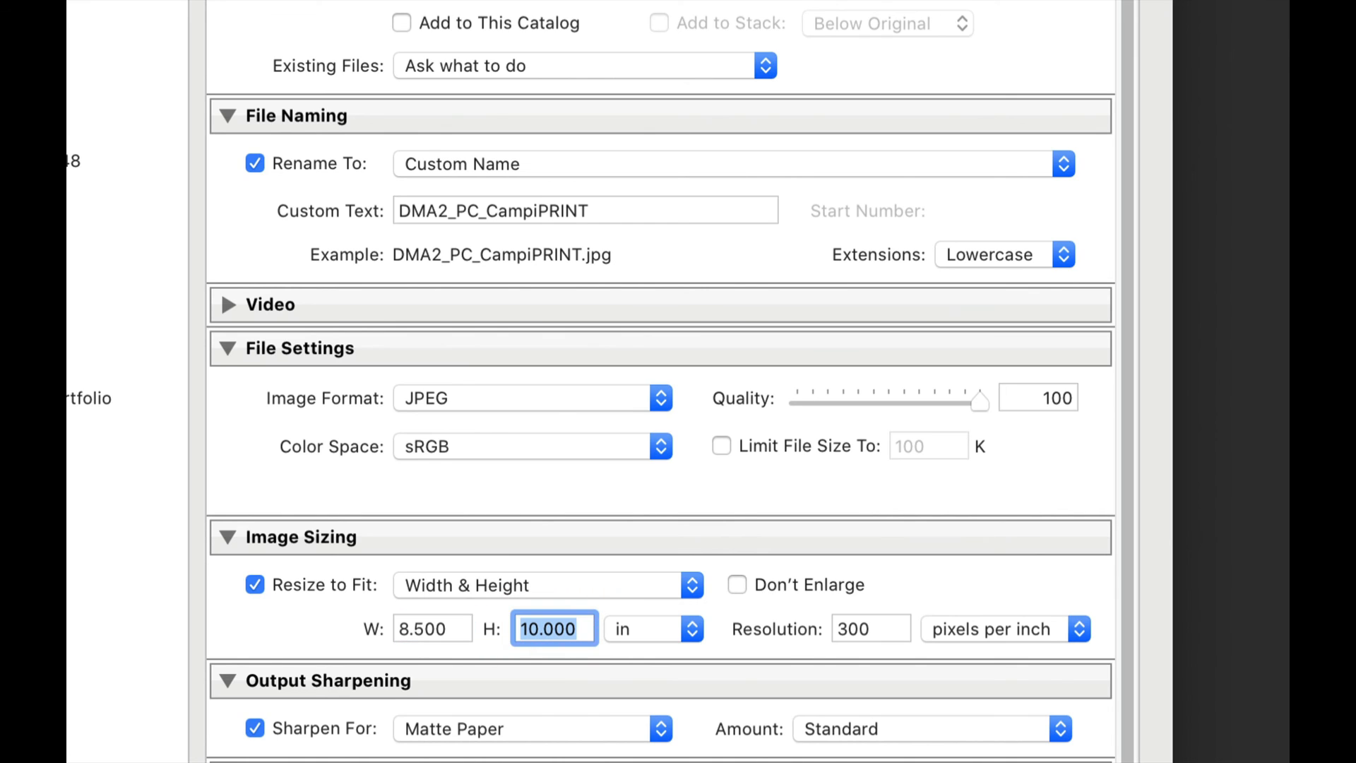
pyautogui.write('11')
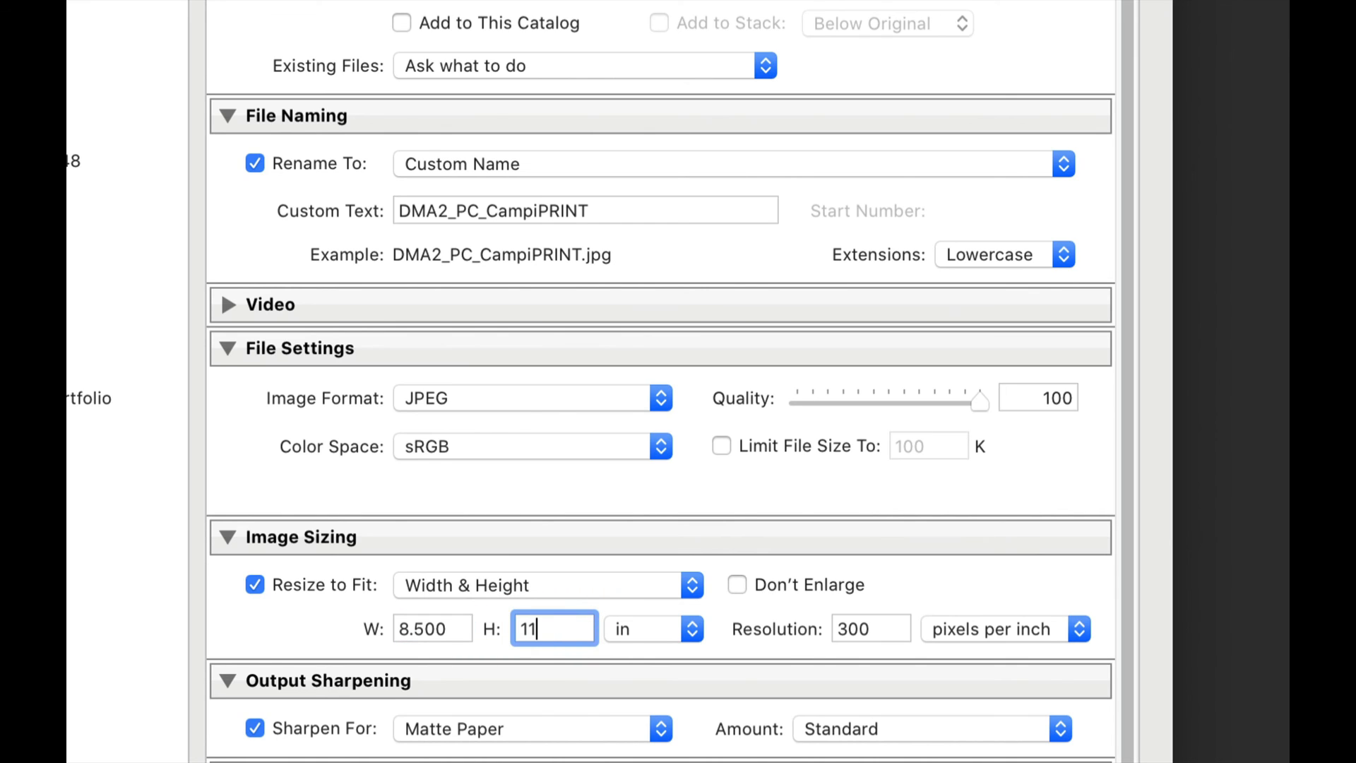
pyautogui.press('Tab')
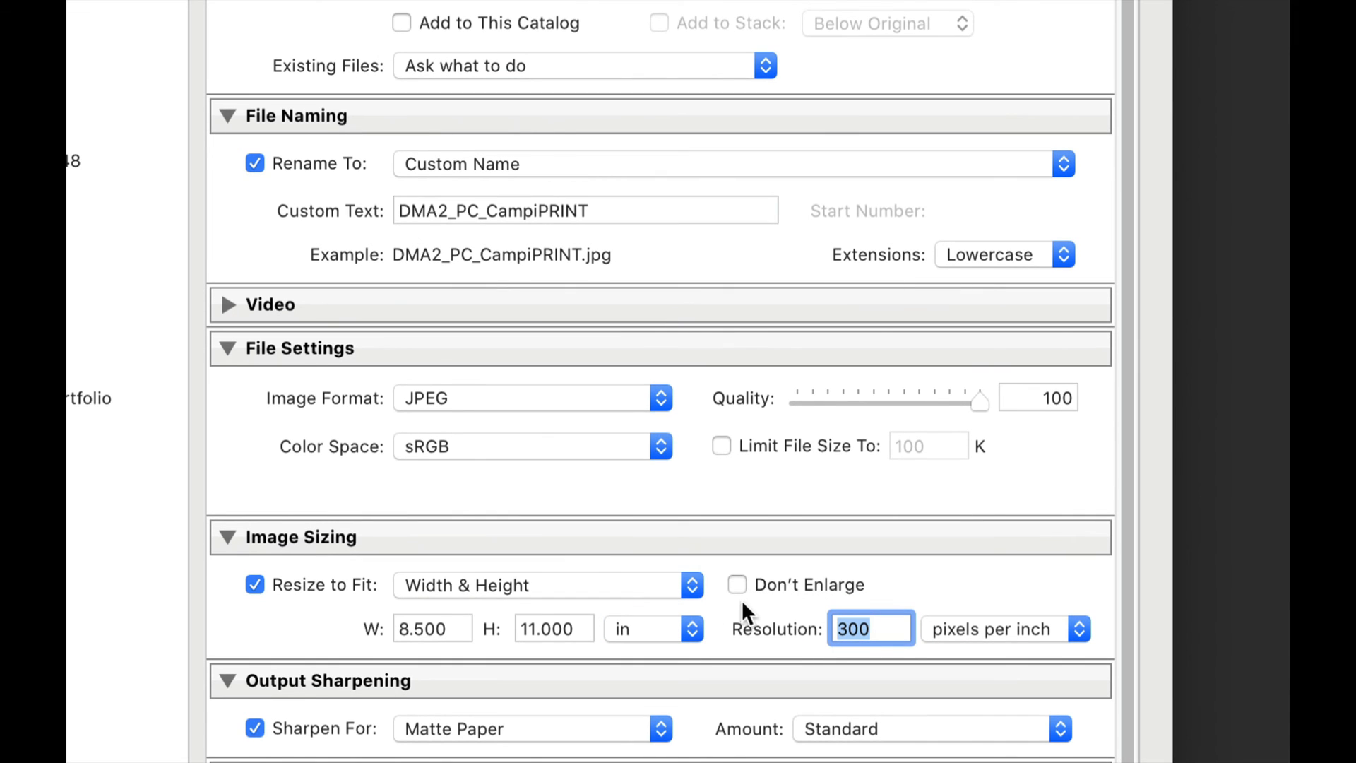
pyautogui.scroll(-1, 742, 601)
pyautogui.scroll(1, 741, 601)
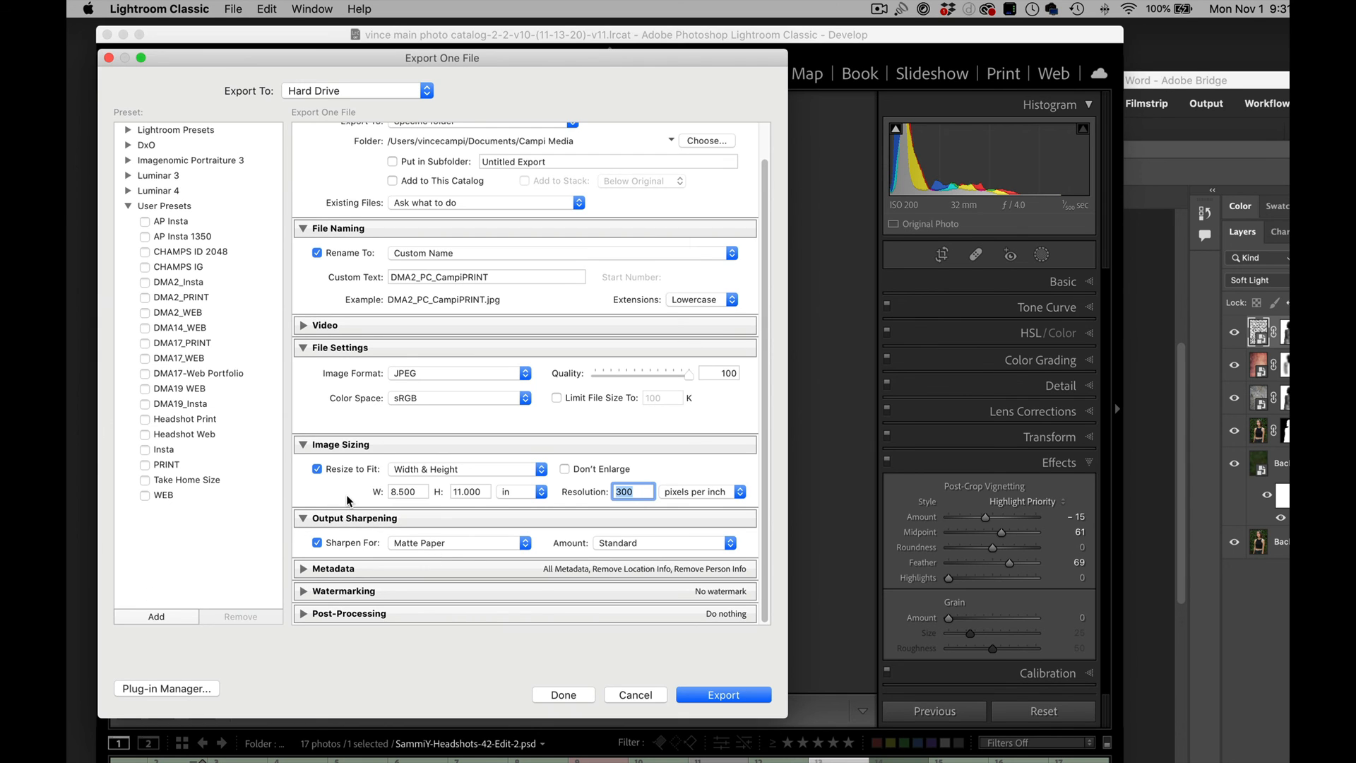
pyautogui.scroll(2, 573, 329)
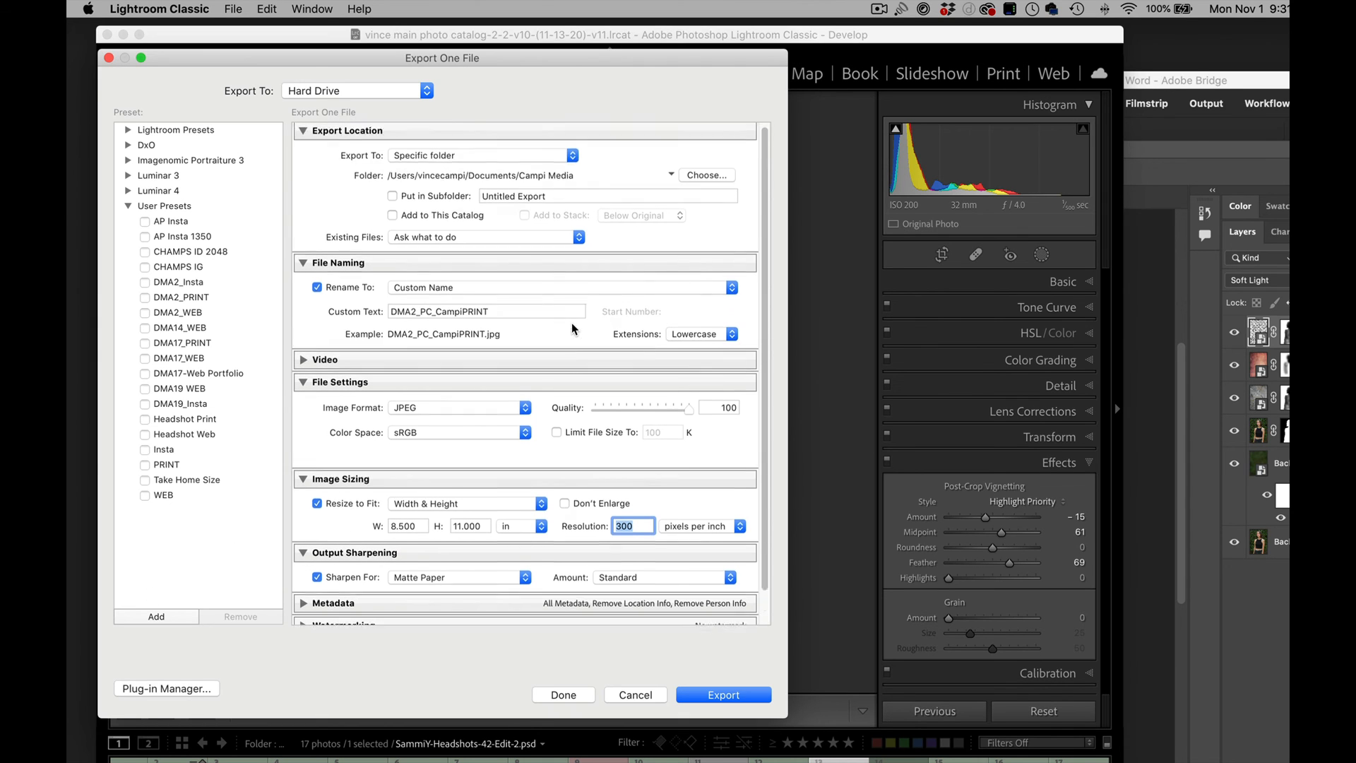
pyautogui.scroll(-2, 574, 329)
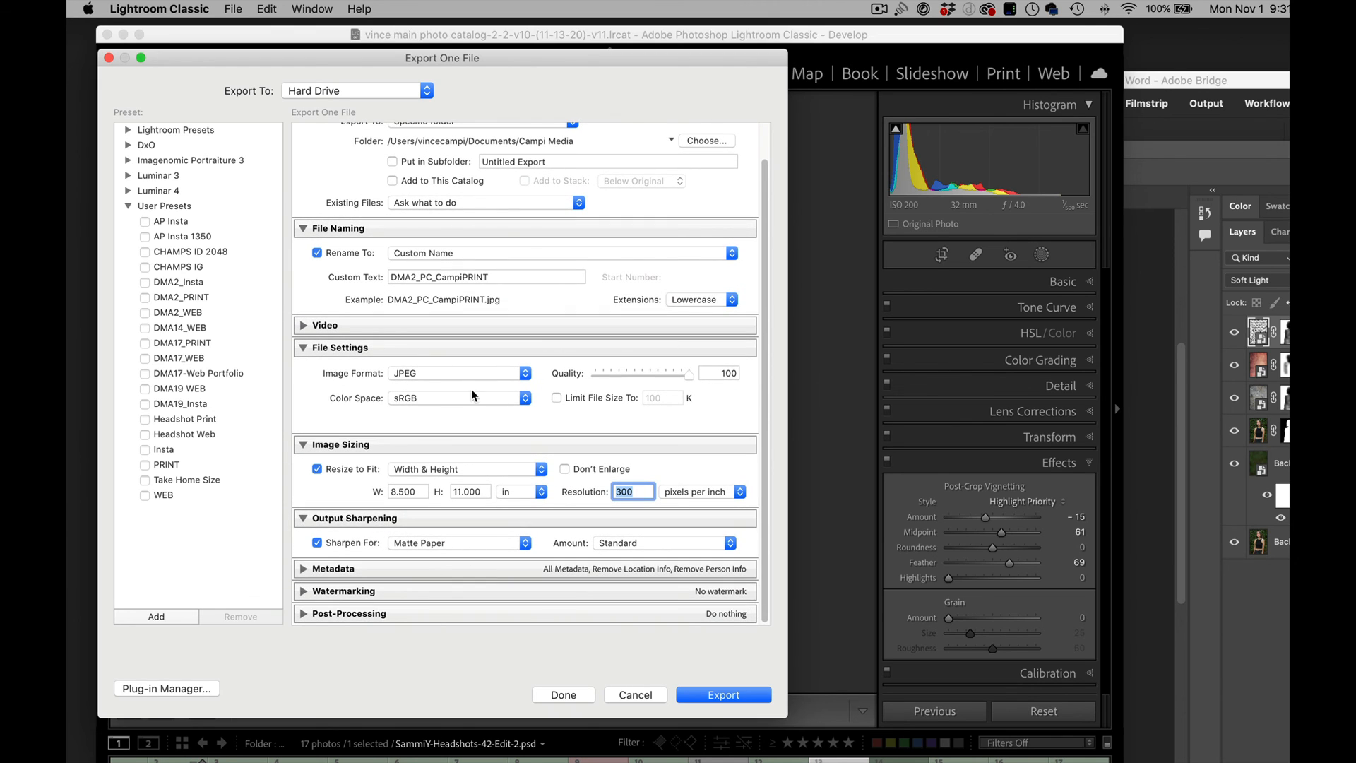
pyautogui.click(154, 618)
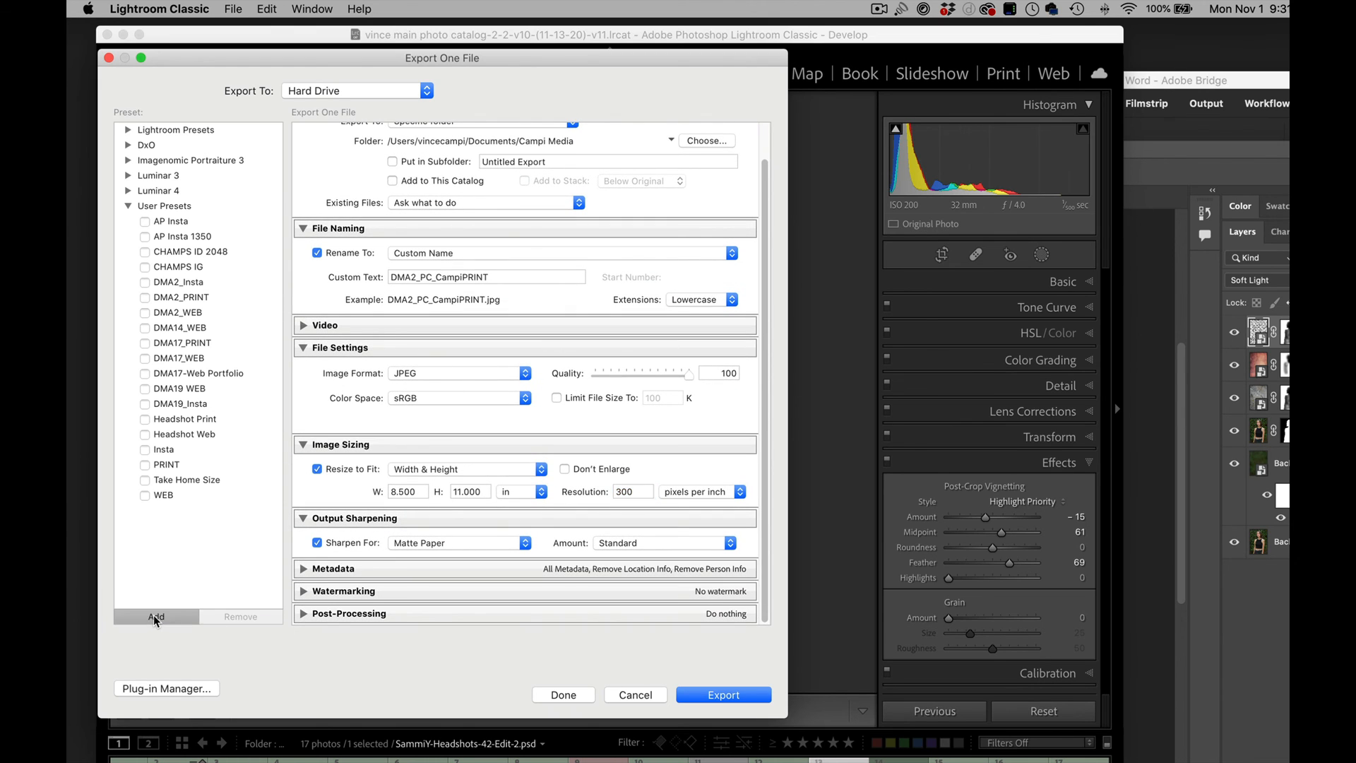
pyautogui.write('PRINT')
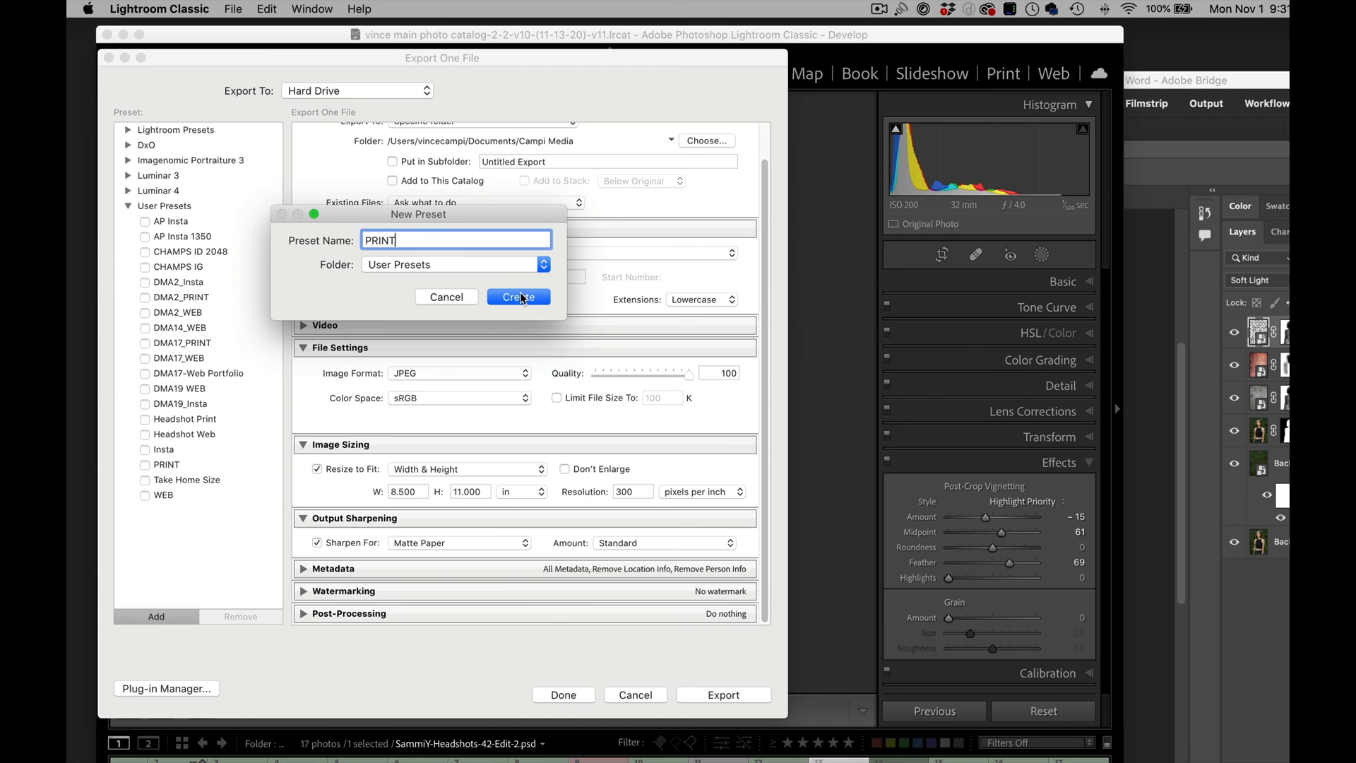
pyautogui.click(439, 298)
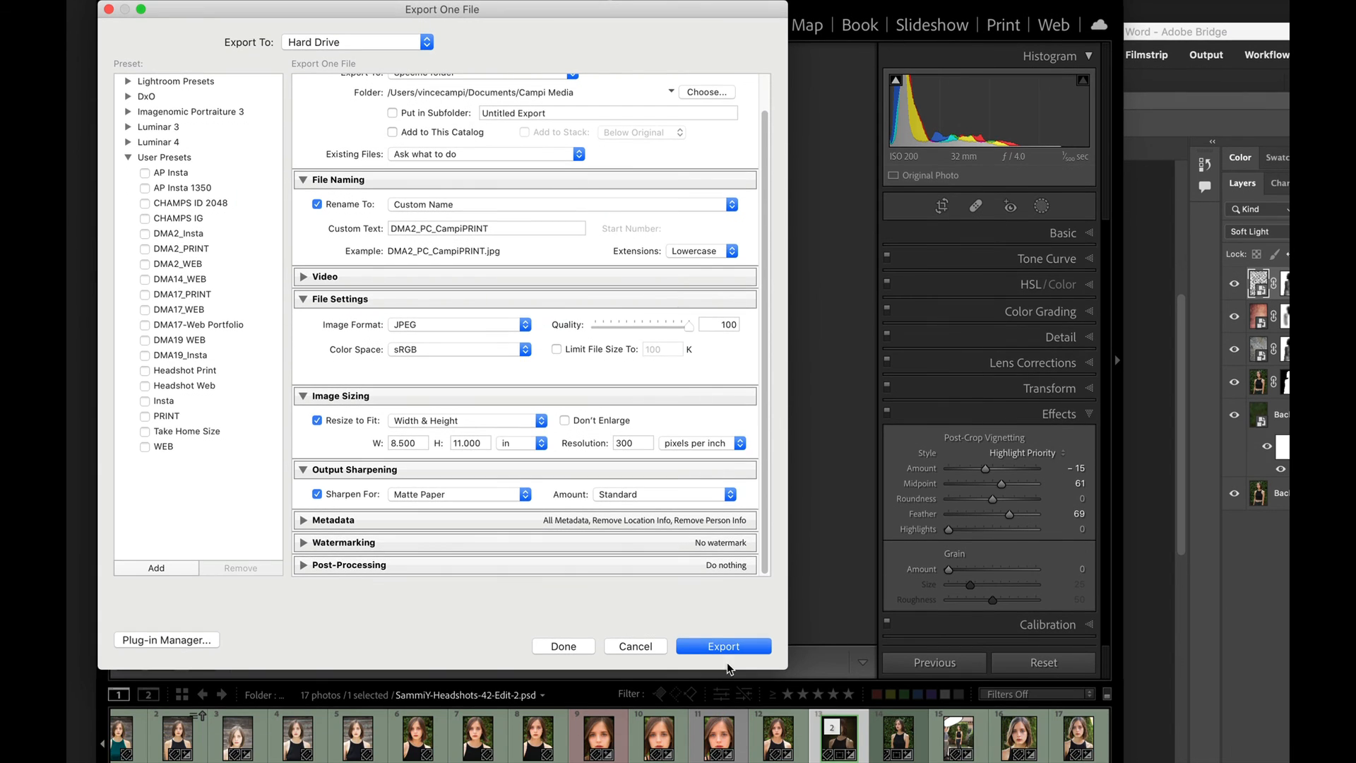
# - Export the portrait with the configured print settings
pyautogui.click(719, 646)
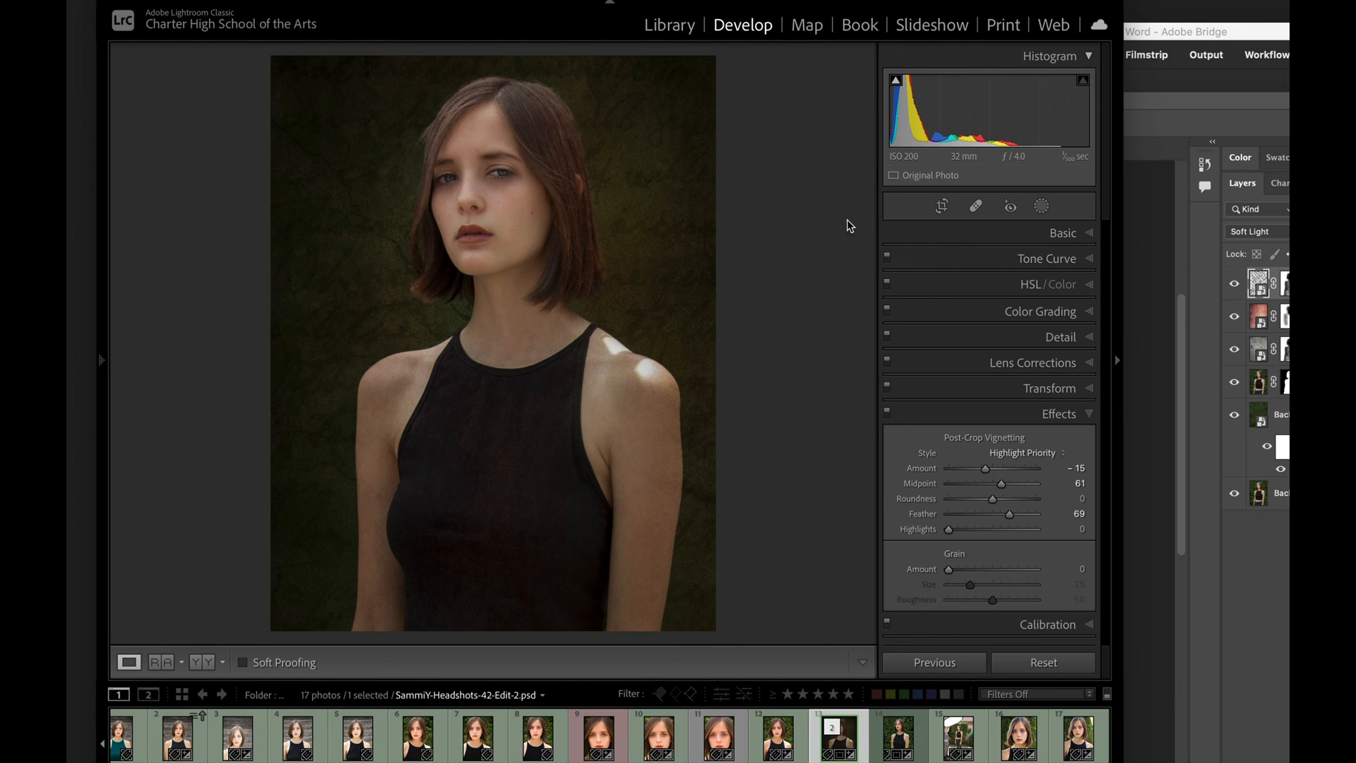
pyautogui.press('super+alt')
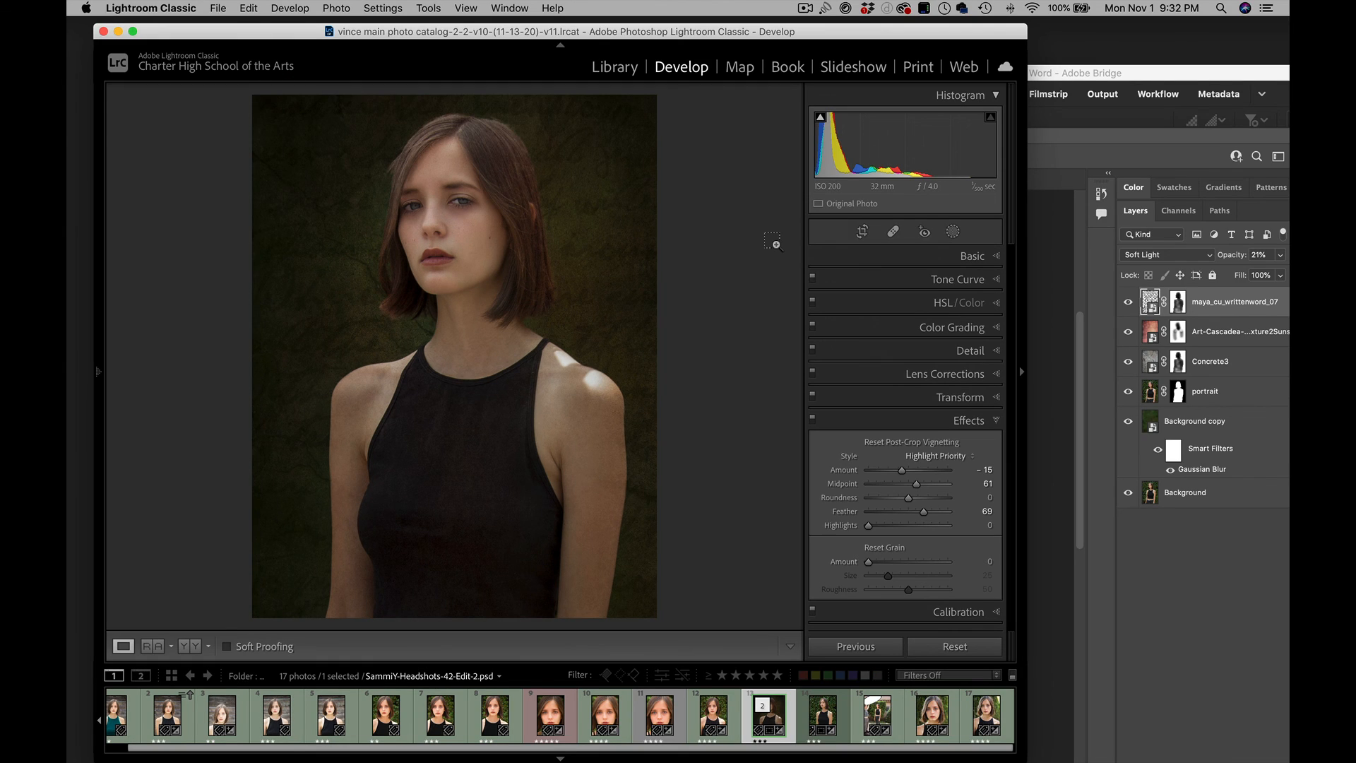